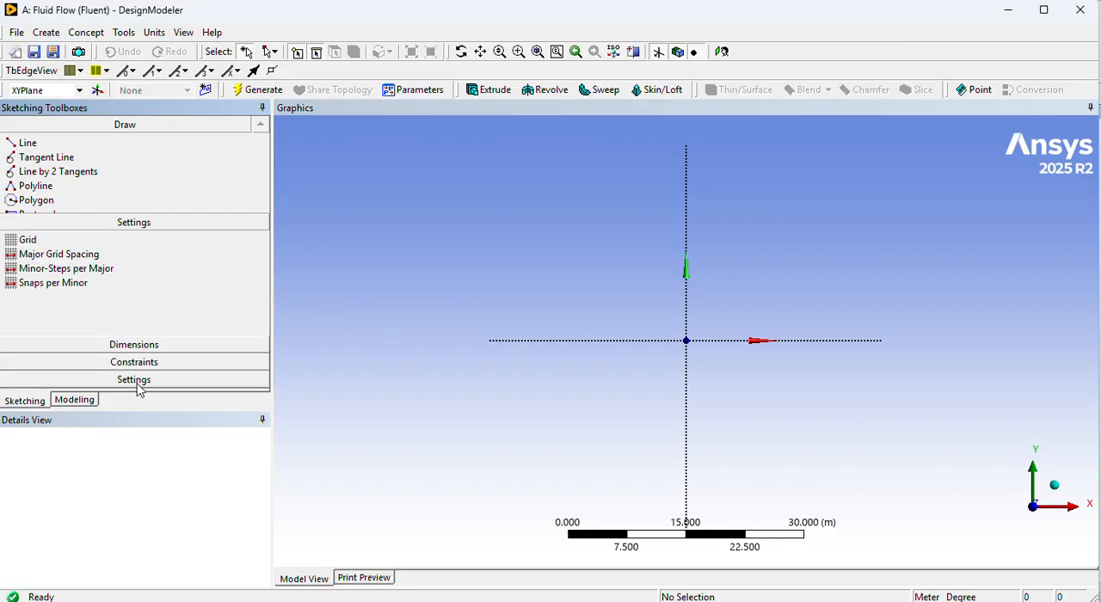
Show the sketch grid in 2D and turn on snapping to it.
{"action": "left_click", "coordinate": [49, 215]}
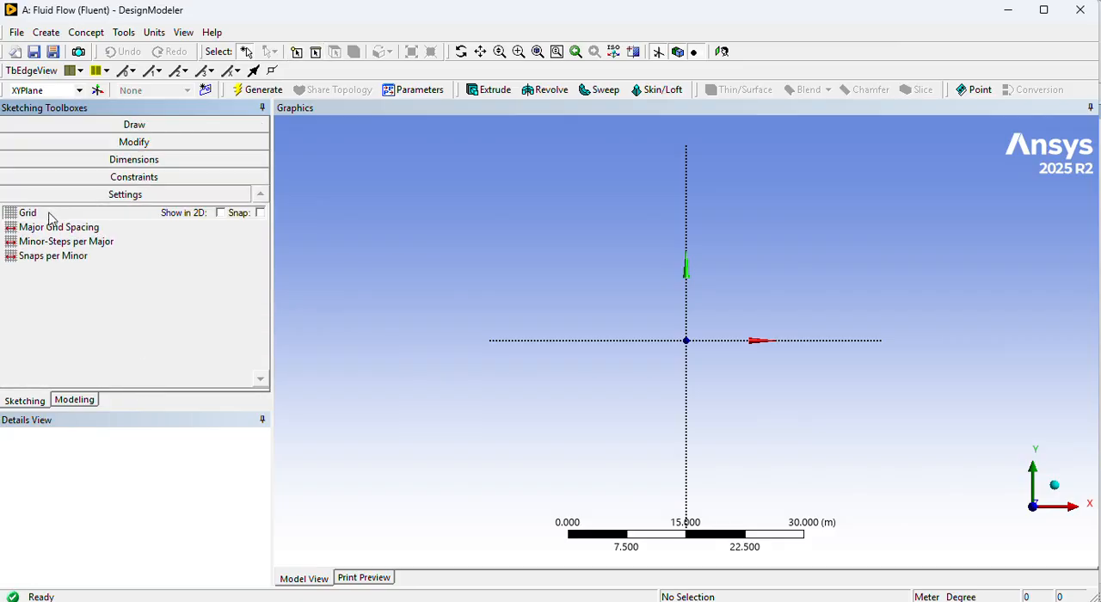
{"action": "left_click", "coordinate": [221, 213]}
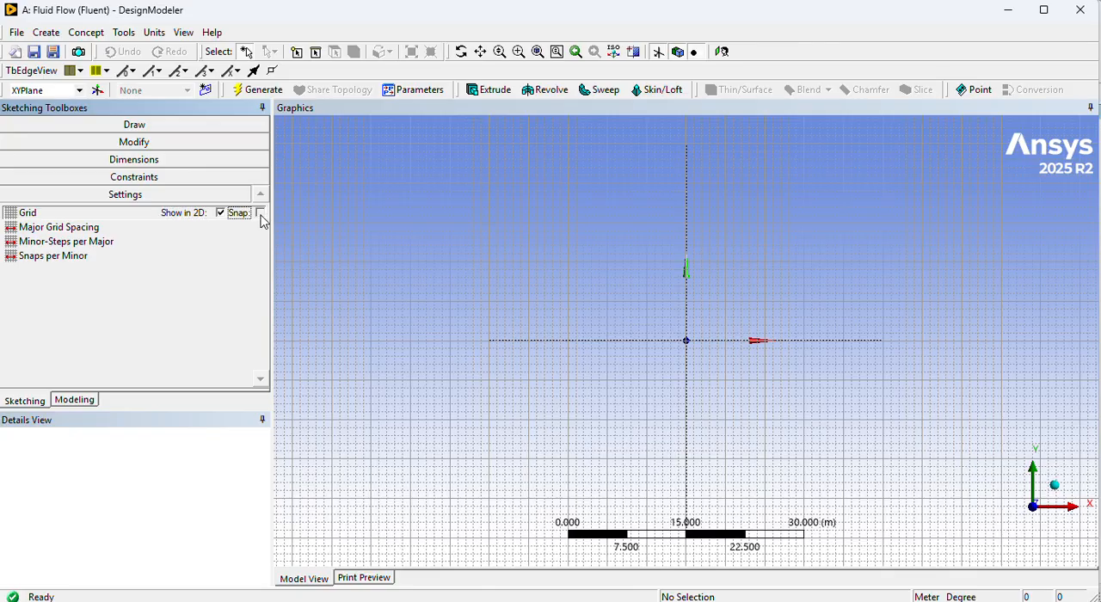
{"action": "scroll", "coordinate": [683, 361], "scroll_direction": "up", "scroll_amount": 5}
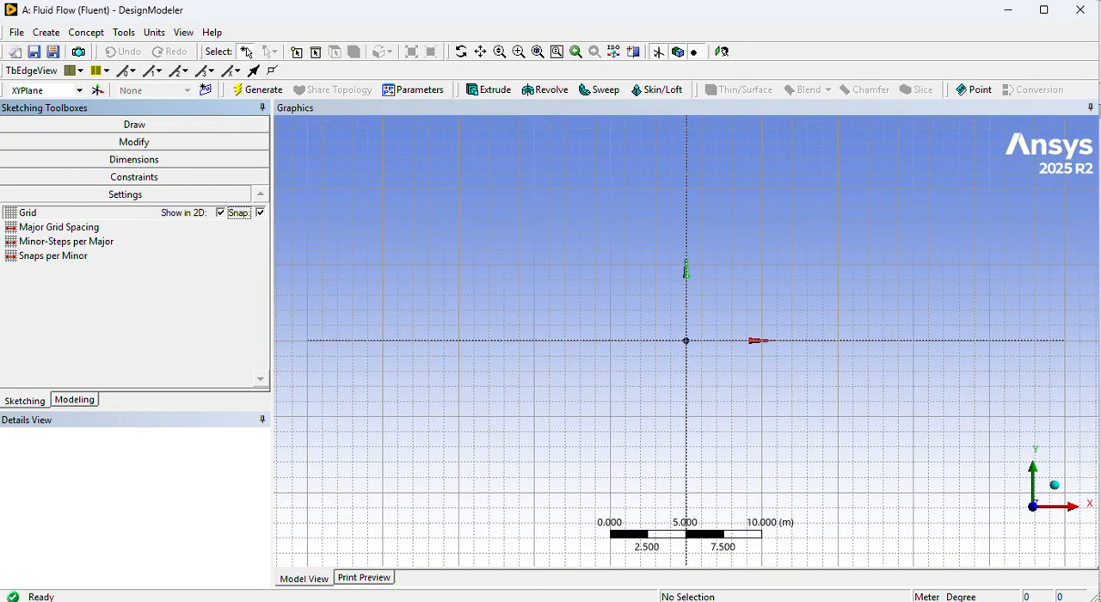
Set the major grid spacing to 0.1 m and the minor steps per major to 10.
{"action": "left_click", "coordinate": [119, 232]}
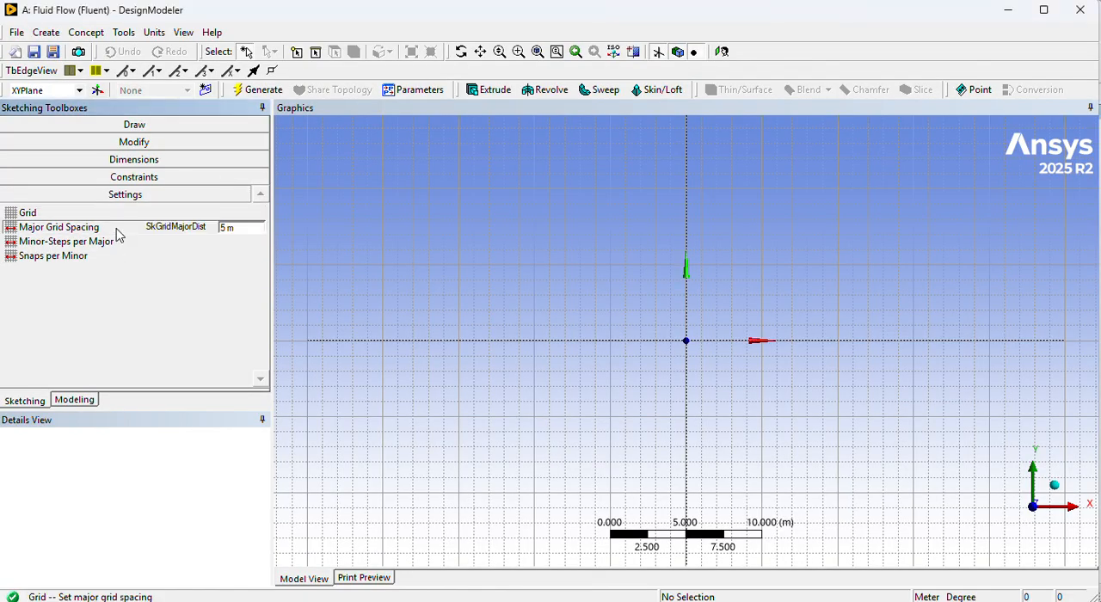
{"action": "left_click", "coordinate": [227, 224]}
{"action": "type", "text": "0.1"}
{"action": "key", "text": "Return"}
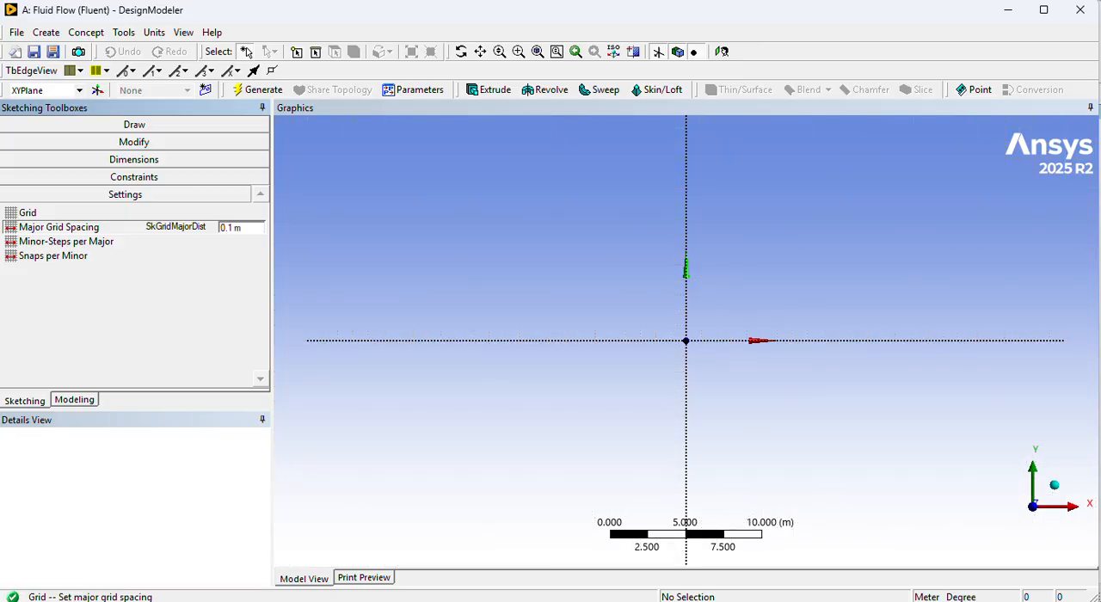
{"action": "left_click", "coordinate": [76, 241]}
{"action": "left_click", "coordinate": [226, 242]}
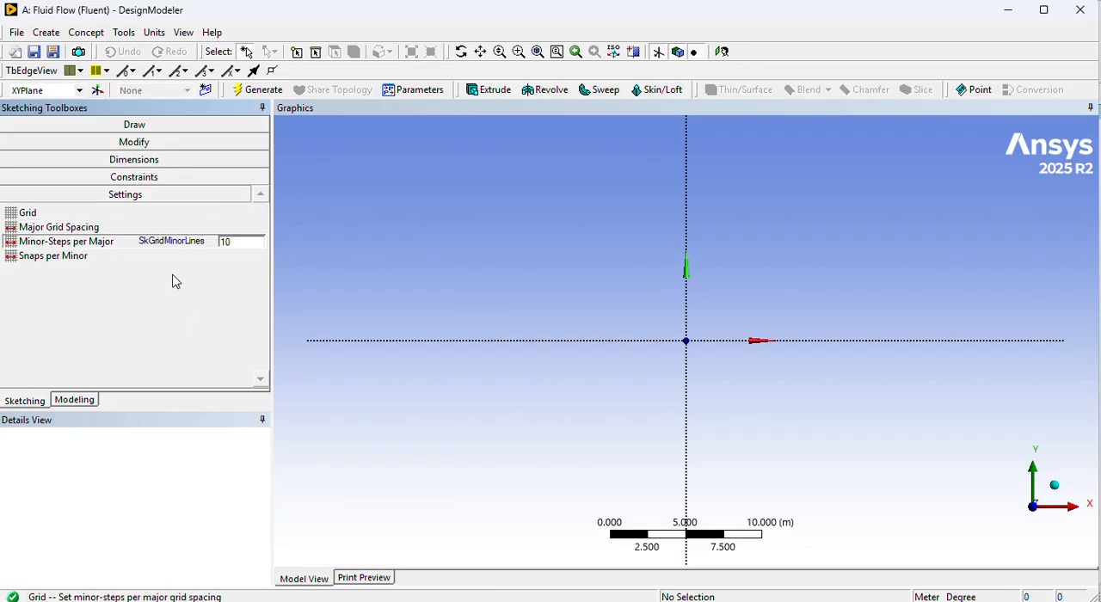
Draw a rectangle on the XY plane from the origin, about 0.16 m wide and 0.1 m high.
{"action": "scroll", "coordinate": [676, 361], "scroll_direction": "up", "scroll_amount": 2}
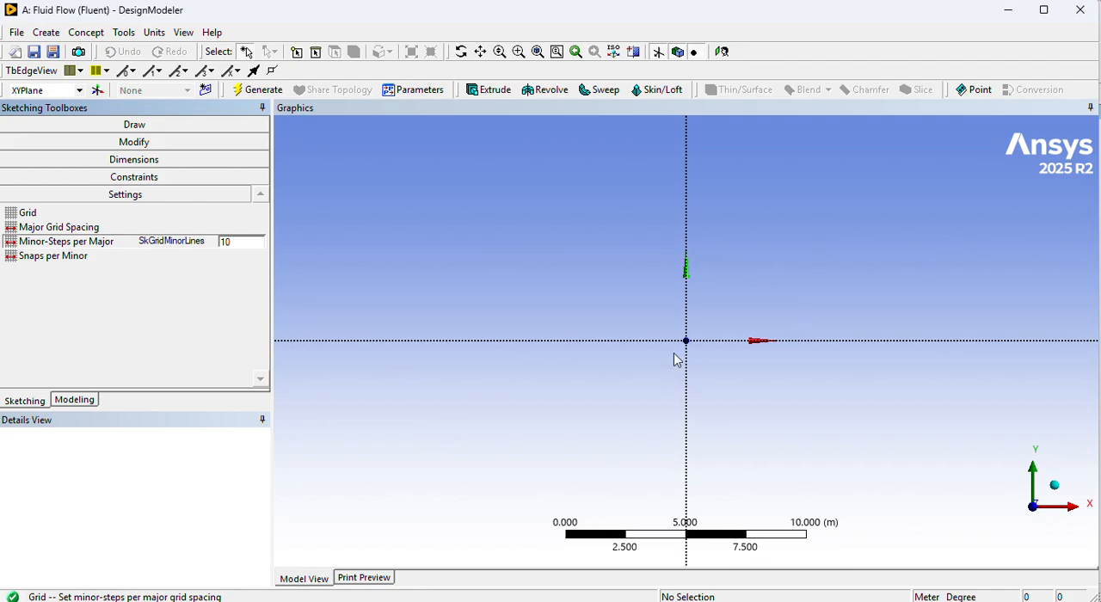
{"action": "scroll", "coordinate": [684, 348], "scroll_direction": "up", "scroll_amount": 5}
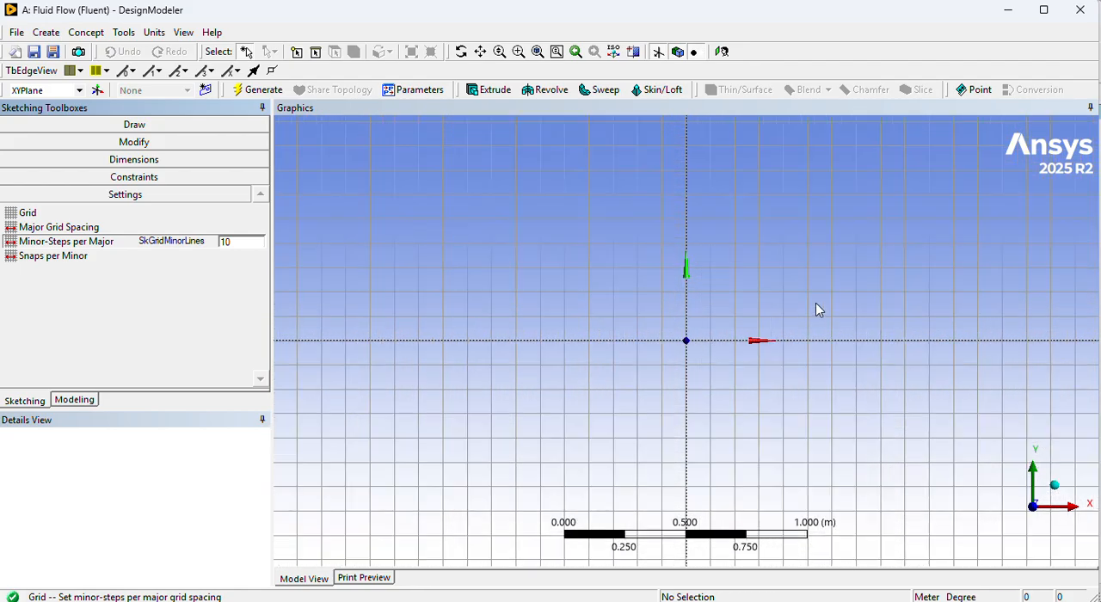
{"action": "left_click", "coordinate": [783, 347]}
{"action": "right_click_drag", "start_coordinate": [715, 334], "coordinate": [783, 435]}
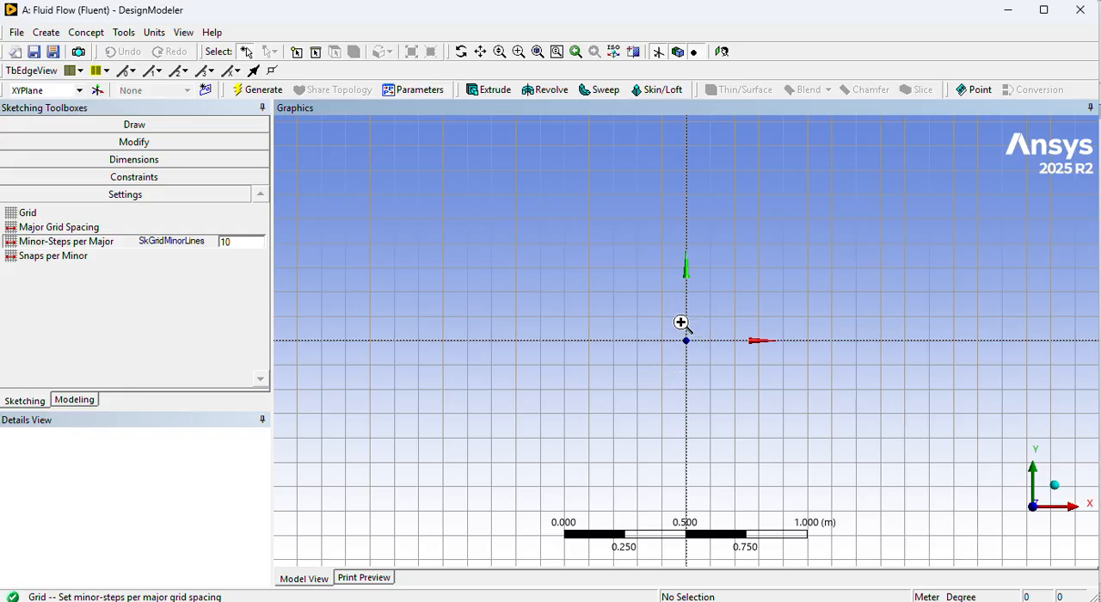
{"action": "right_click_drag", "start_coordinate": [681, 323], "coordinate": [681, 323]}
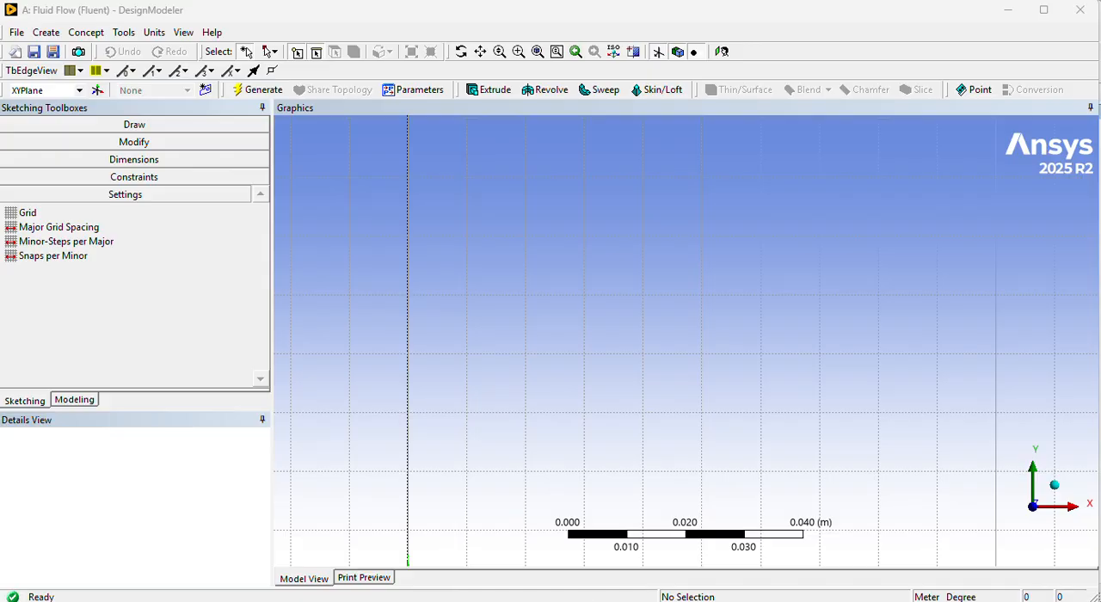
{"action": "scroll", "coordinate": [651, 440], "scroll_direction": "down", "scroll_amount": 5}
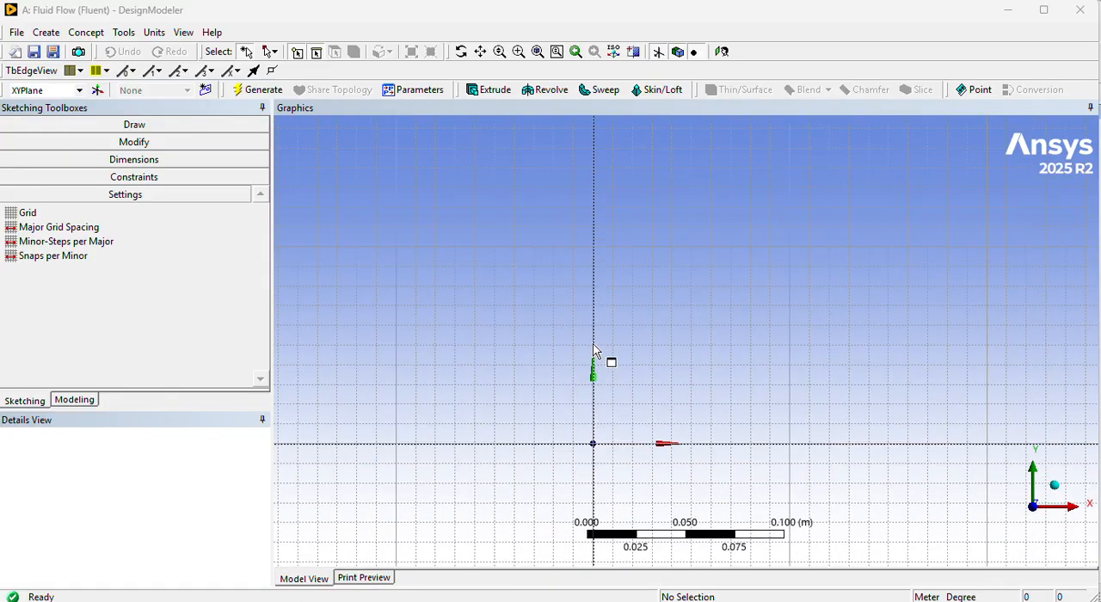
{"action": "left_click", "coordinate": [525, 233]}
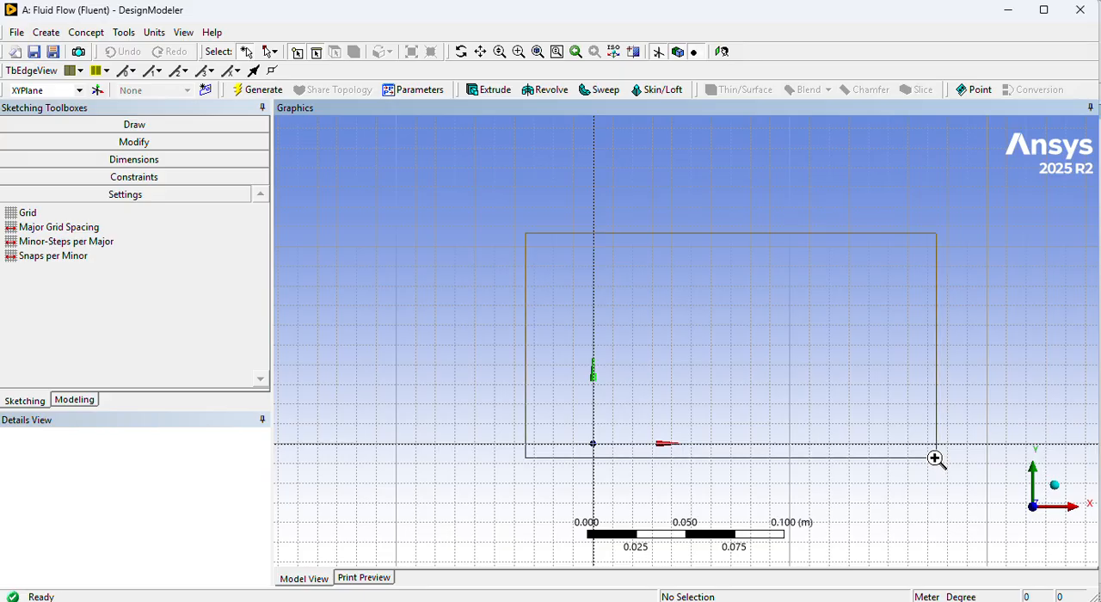
{"action": "right_click_drag", "start_coordinate": [936, 458], "coordinate": [927, 474]}
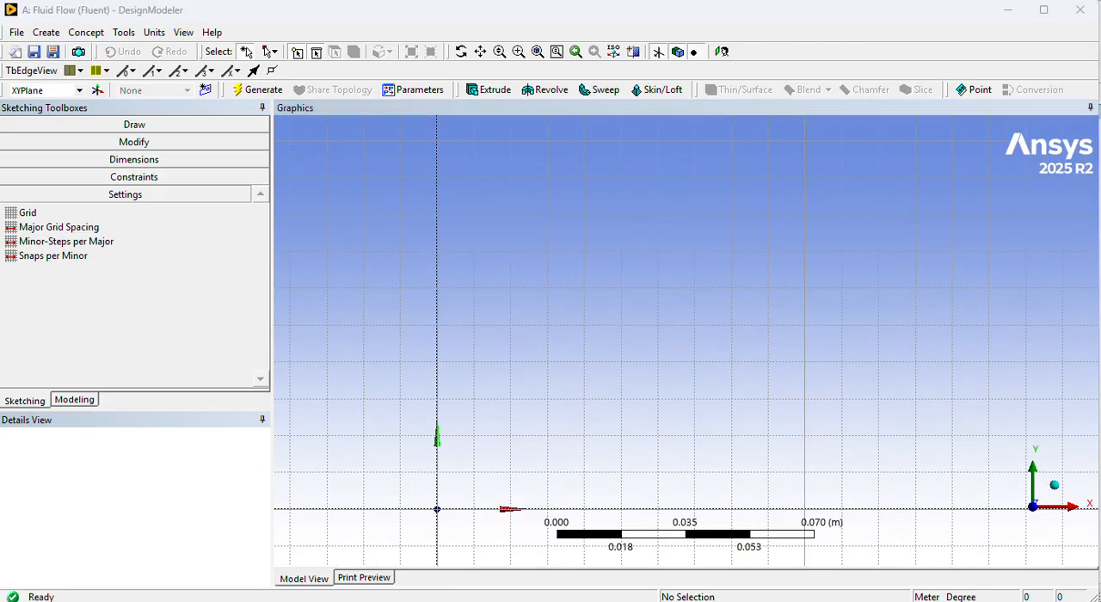
{"action": "left_click", "coordinate": [143, 126]}
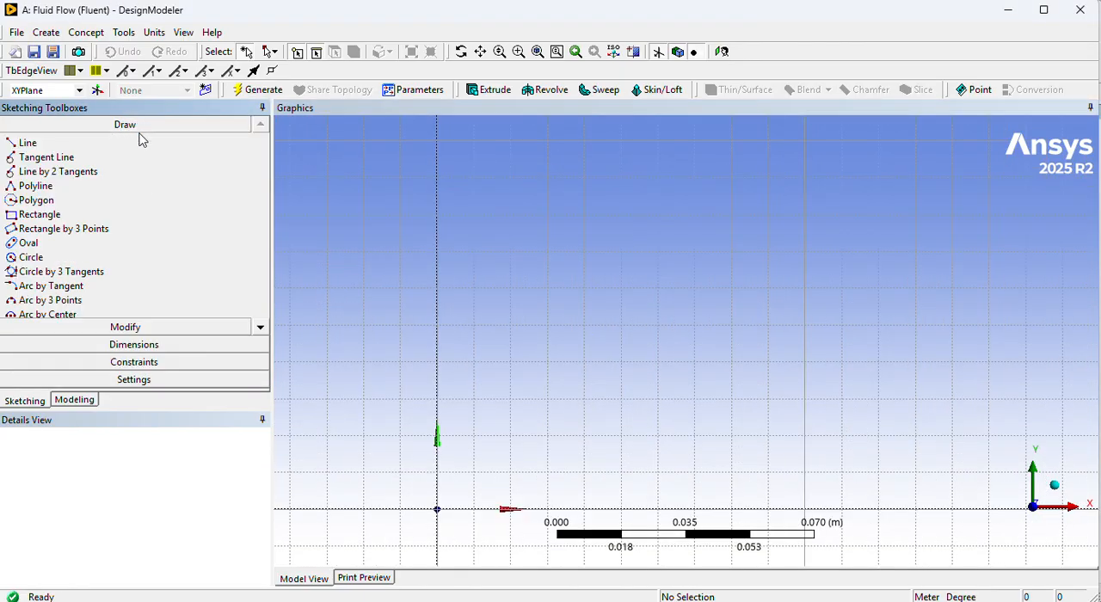
{"action": "left_click", "coordinate": [77, 215]}
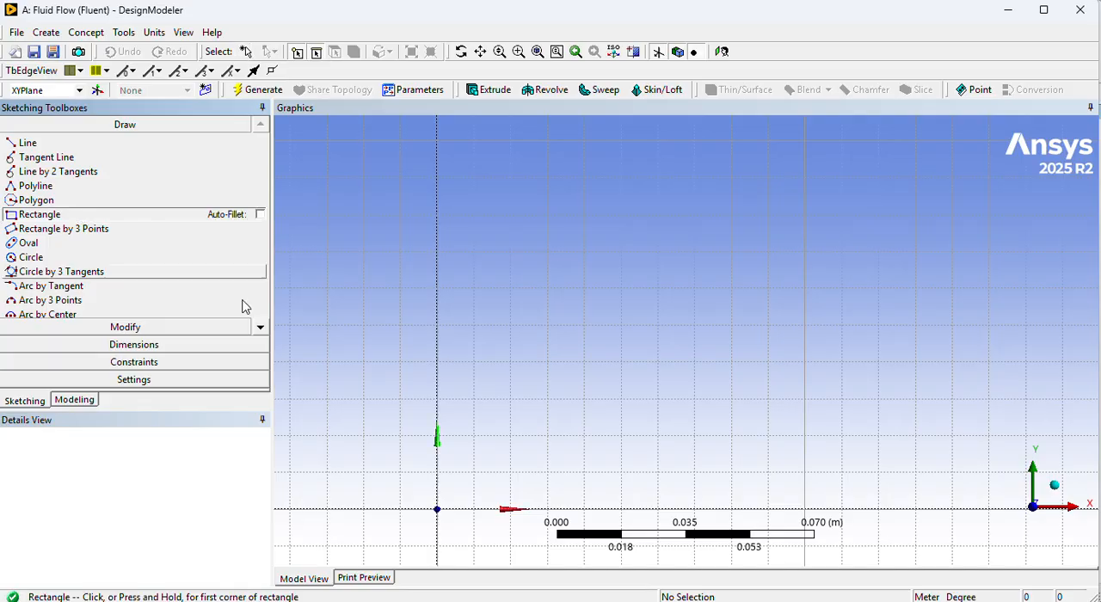
{"action": "left_click", "coordinate": [437, 509]}
{"action": "left_click", "coordinate": [916, 287]}
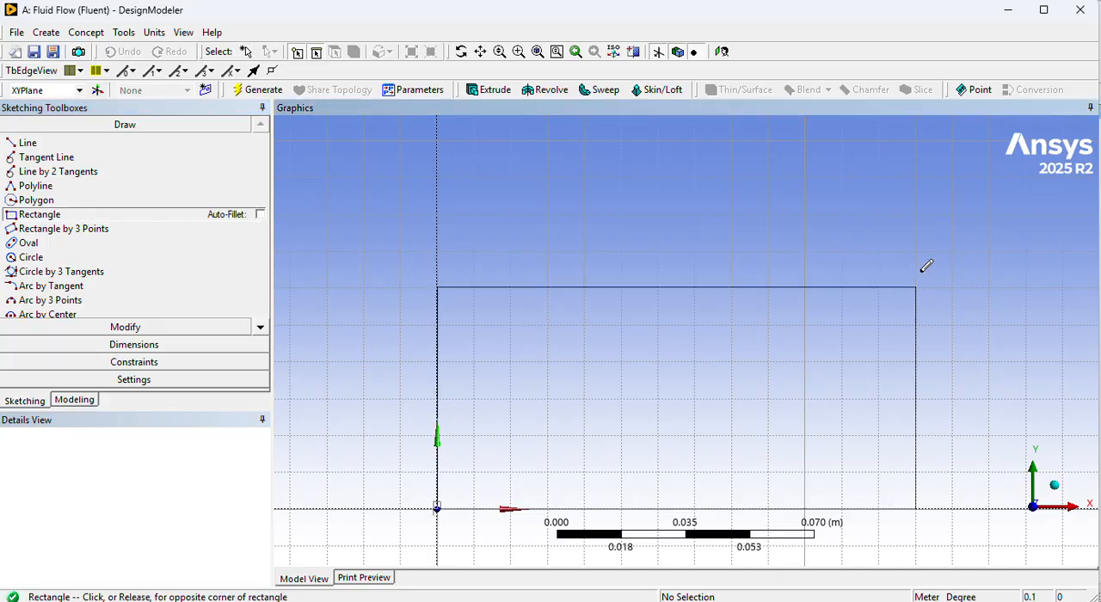
{"action": "left_click", "coordinate": [928, 269]}
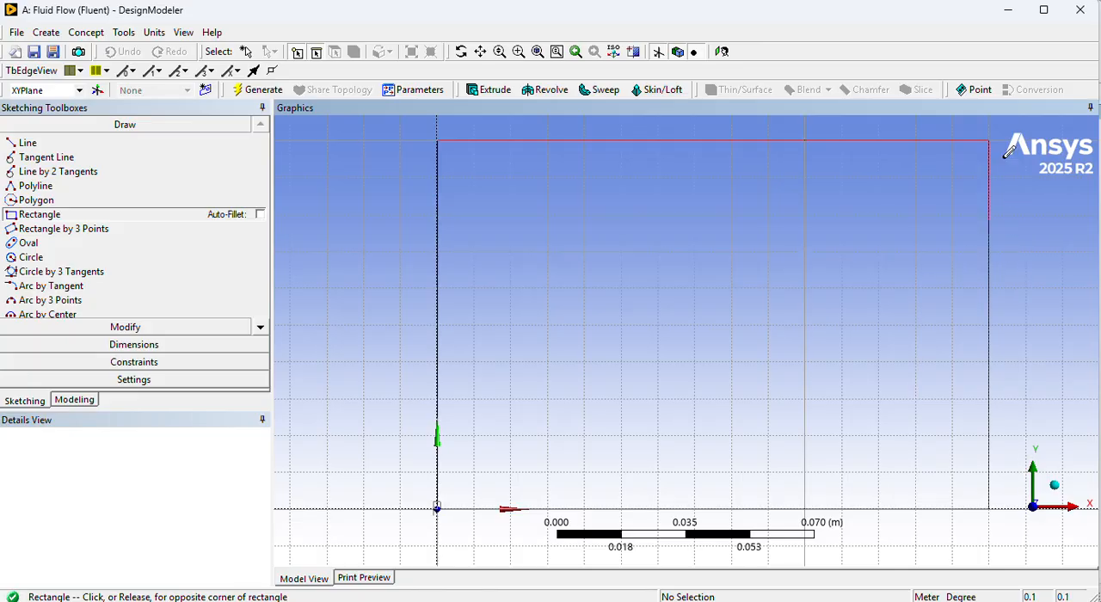
{"action": "left_click", "coordinate": [1025, 140]}
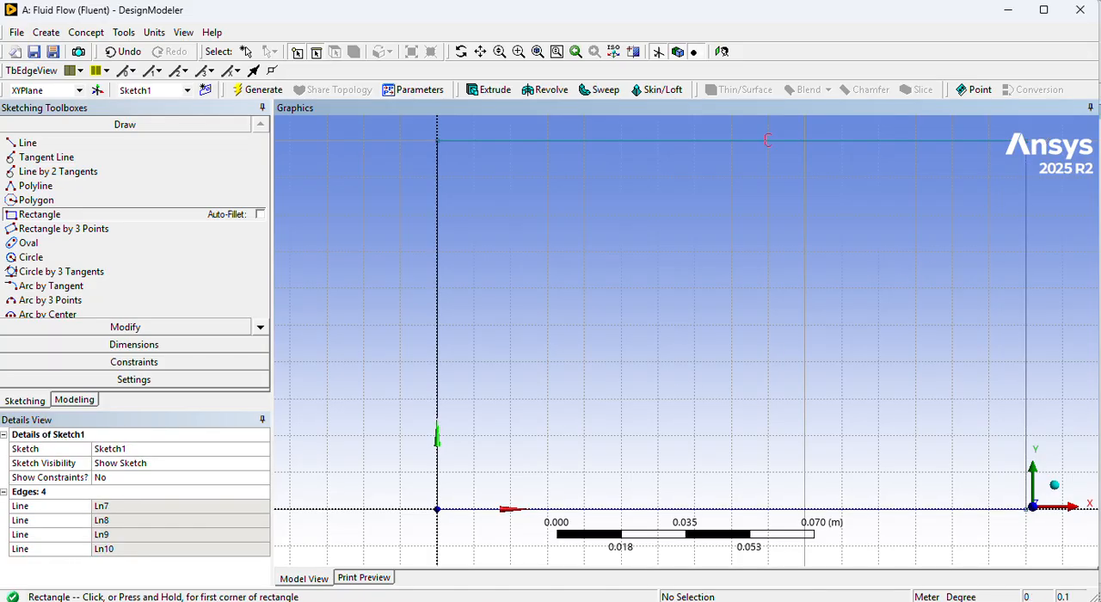
Draw a second rectangle over the first one, and a smaller one about 0.06 m by 0.09 m along the Y axis inside it.
{"action": "scroll", "coordinate": [885, 197], "scroll_direction": "down", "scroll_amount": 3}
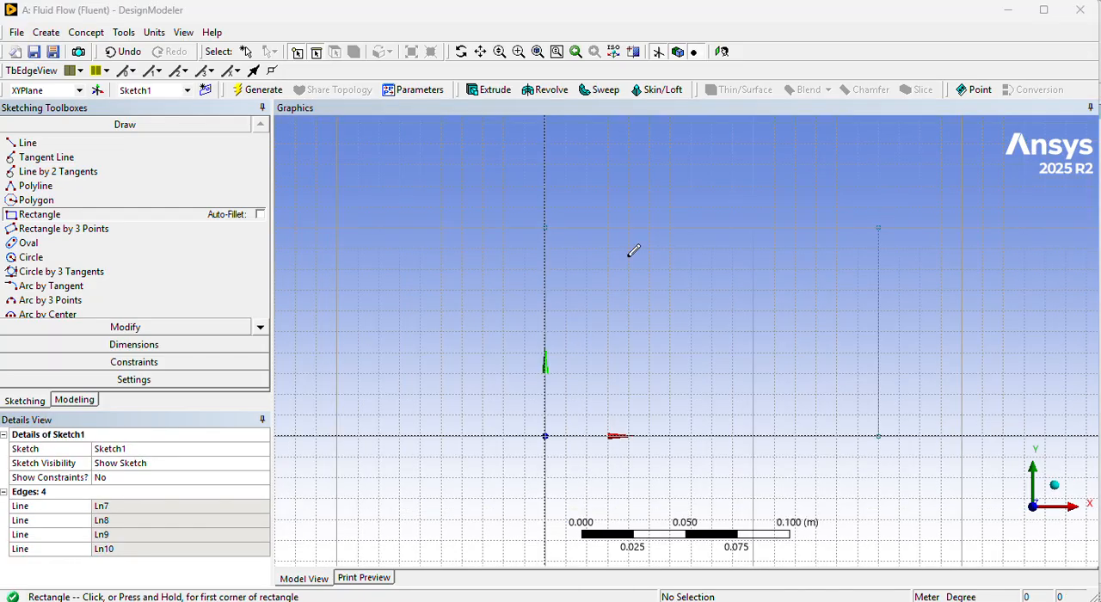
{"action": "left_click", "coordinate": [554, 220]}
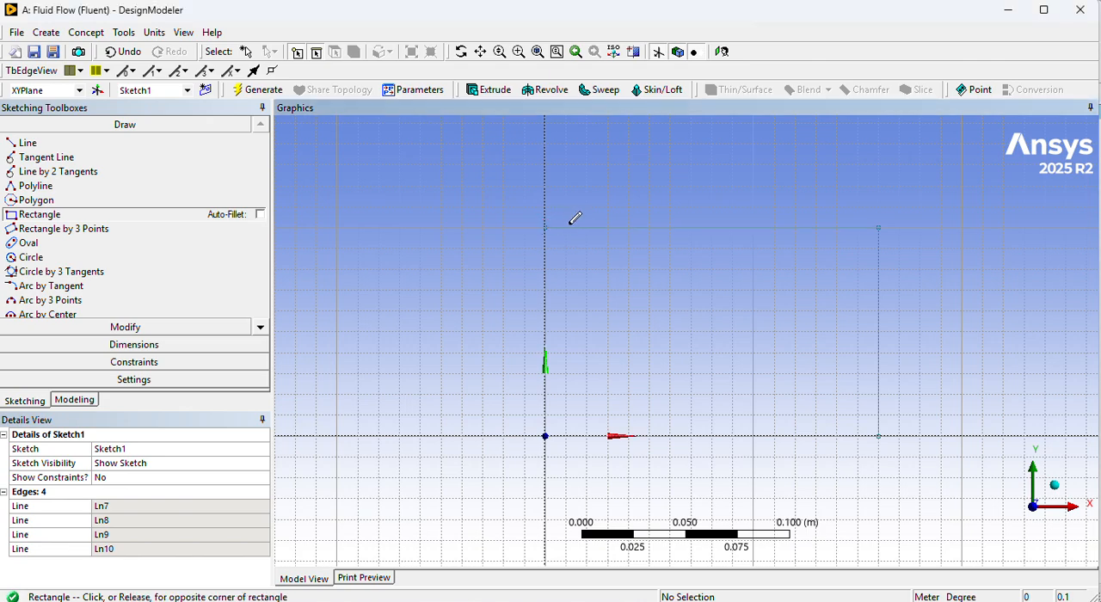
{"action": "left_click", "coordinate": [878, 436]}
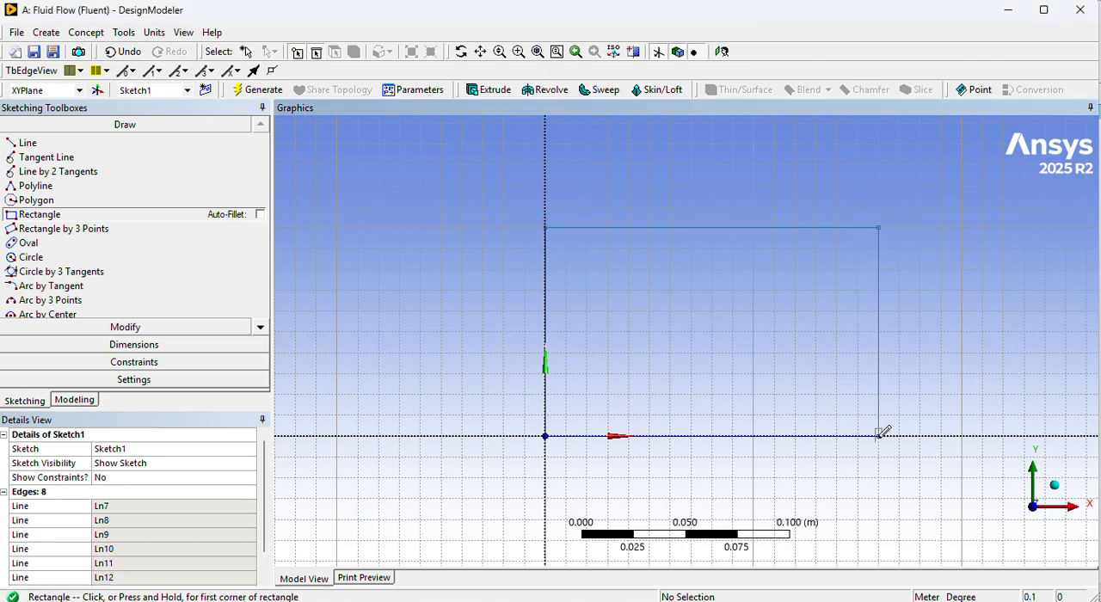
{"action": "left_click", "coordinate": [546, 228]}
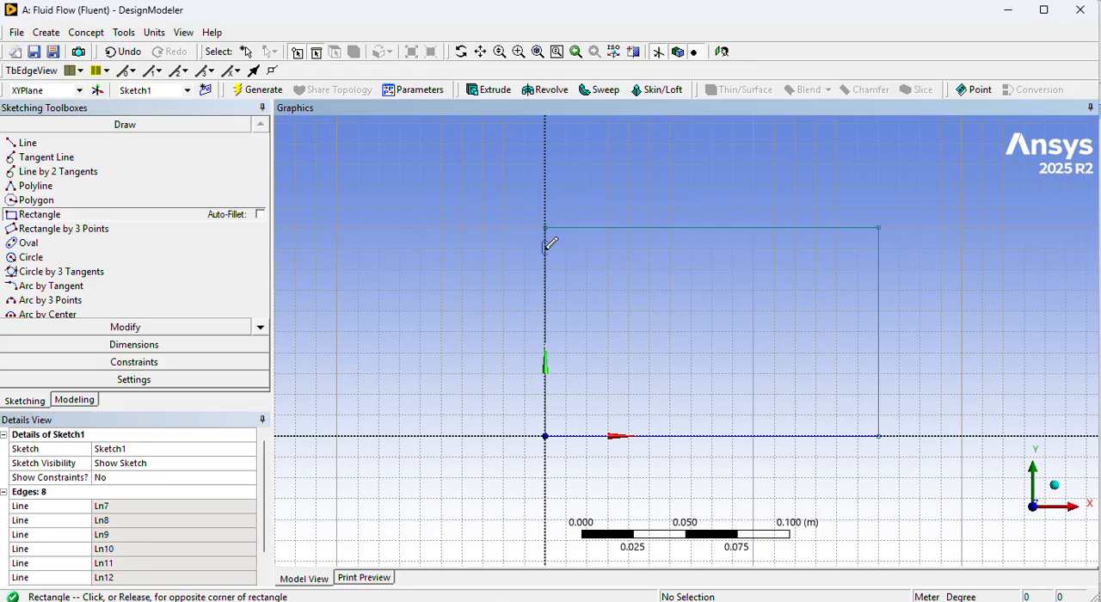
{"action": "left_click", "coordinate": [670, 436]}
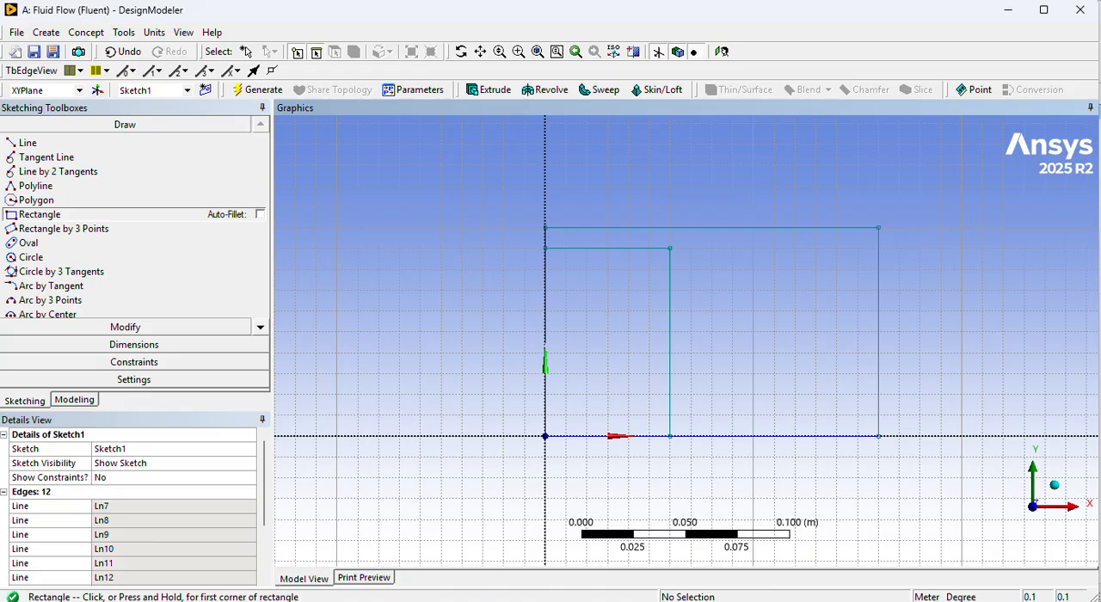
Undo all the rectangles drawn in the sketch.
{"action": "left_click", "coordinate": [112, 54]}
{"action": "left_click", "coordinate": [111, 56]}
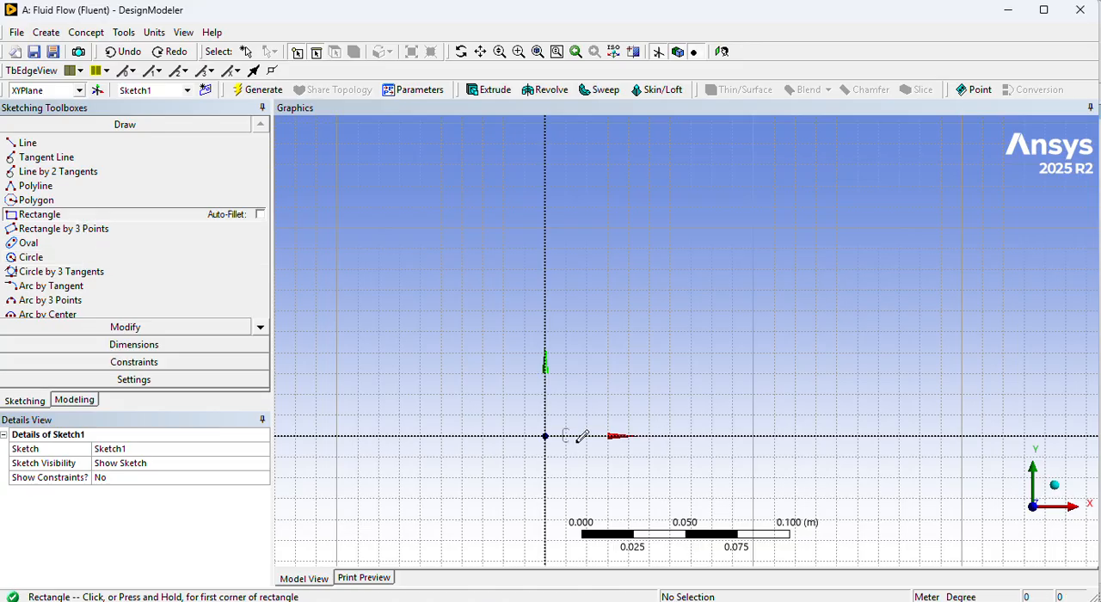
Draw a rectangle from the origin, about 0.1 m wide and 0.05 m high.
{"action": "scroll", "coordinate": [659, 416], "scroll_direction": "down", "scroll_amount": 3}
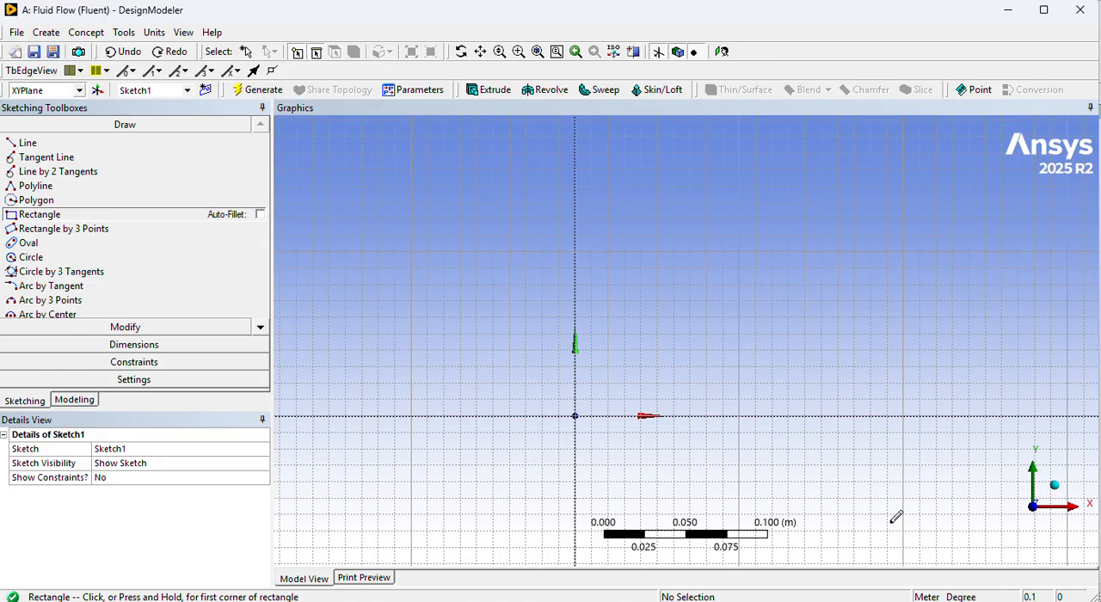
{"action": "left_click", "coordinate": [574, 416]}
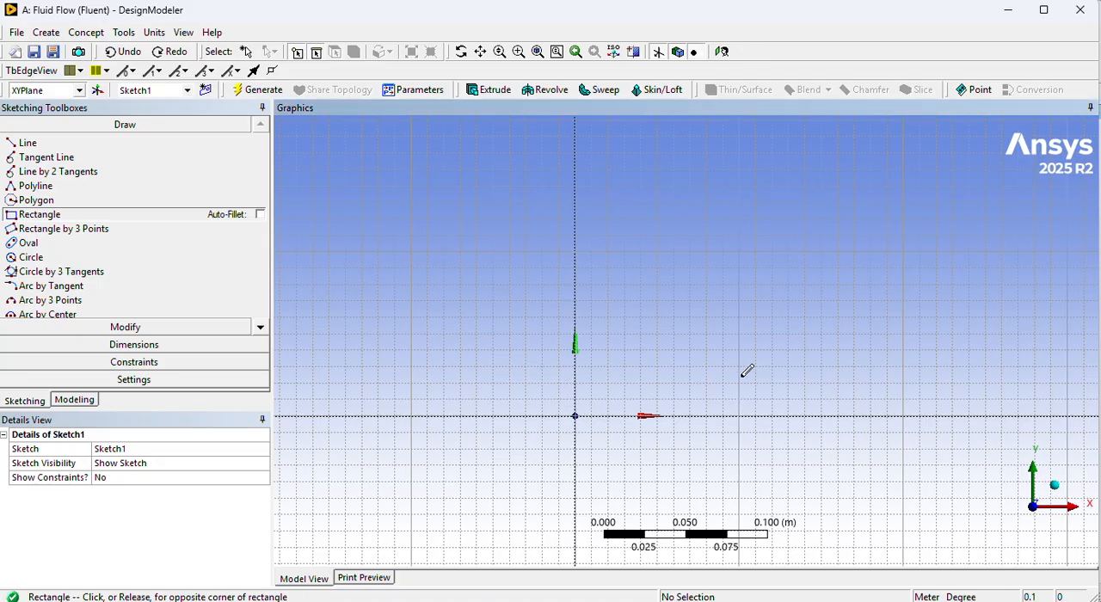
{"action": "left_click", "coordinate": [739, 334]}
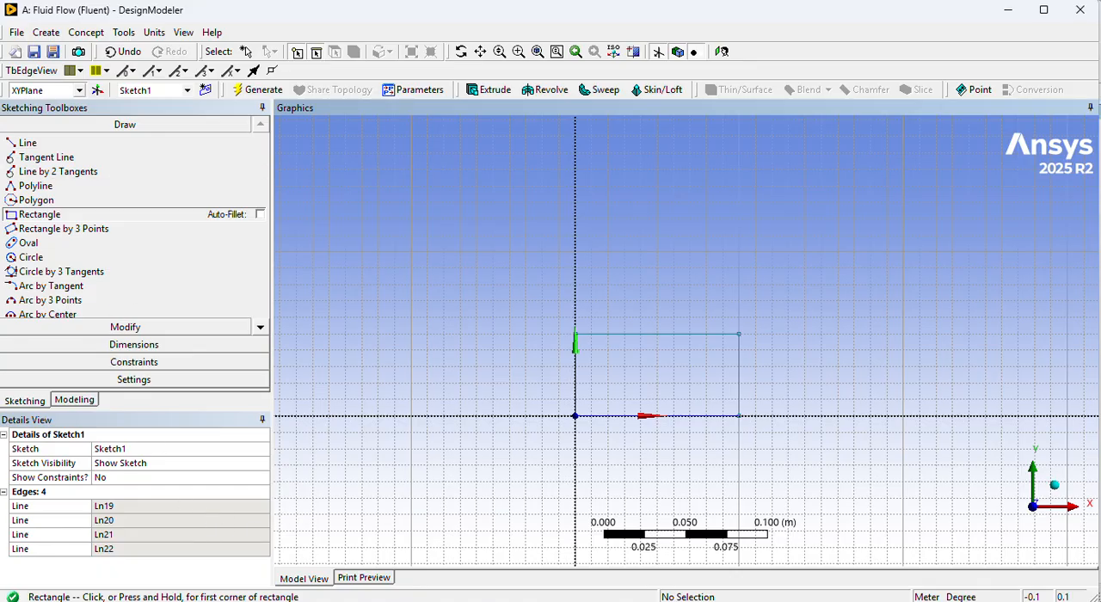
Try to add a horizontal dimension to the rectangle's upper edge.
{"action": "scroll", "coordinate": [689, 337], "scroll_direction": "up", "scroll_amount": 1}
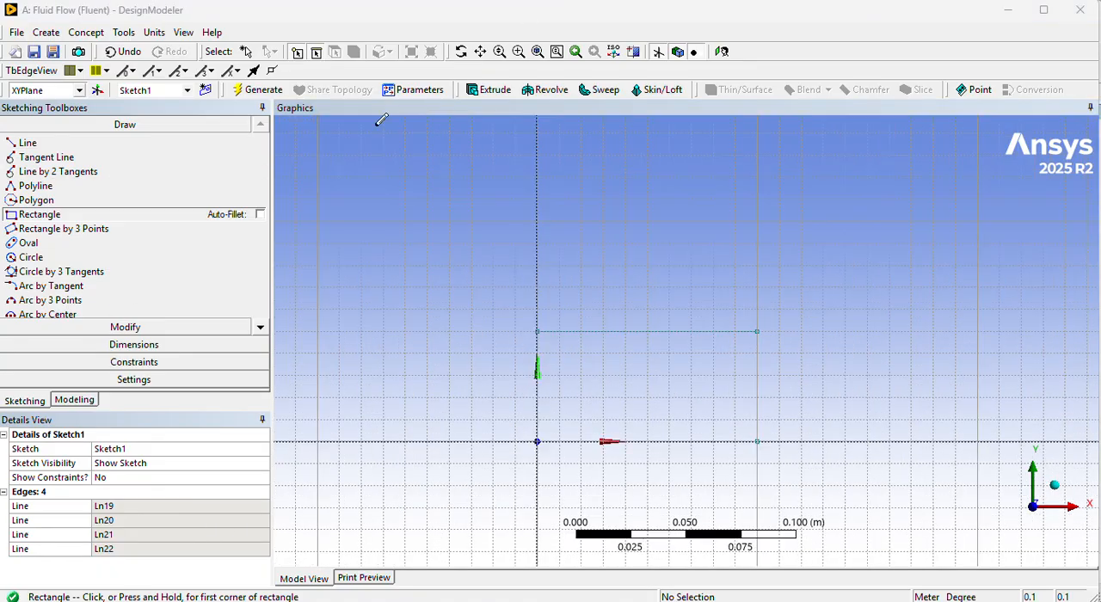
{"action": "left_click", "coordinate": [177, 345]}
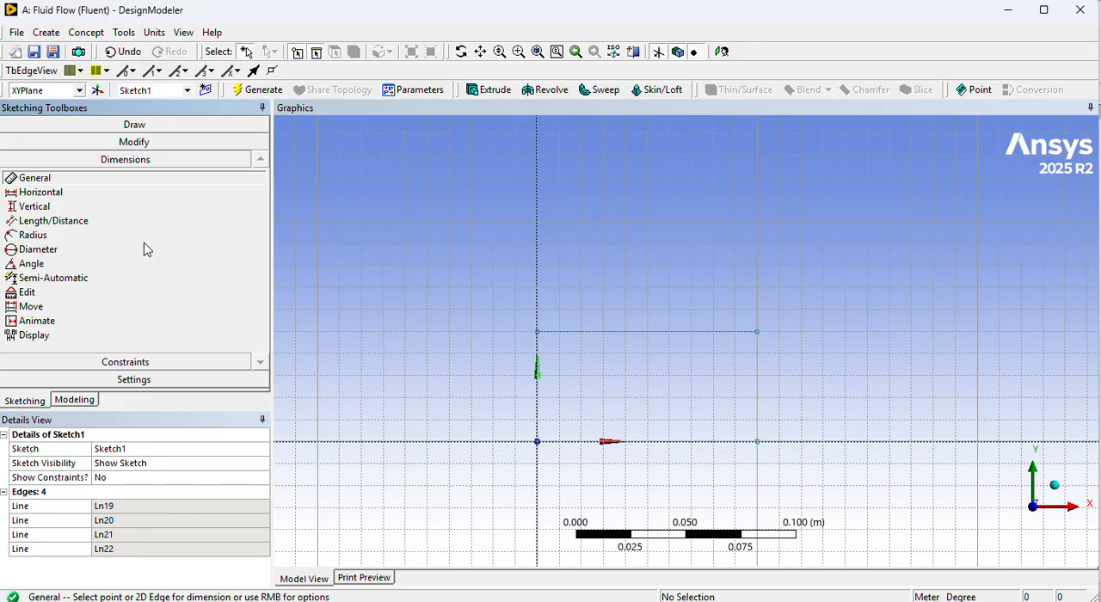
{"action": "left_click", "coordinate": [62, 193]}
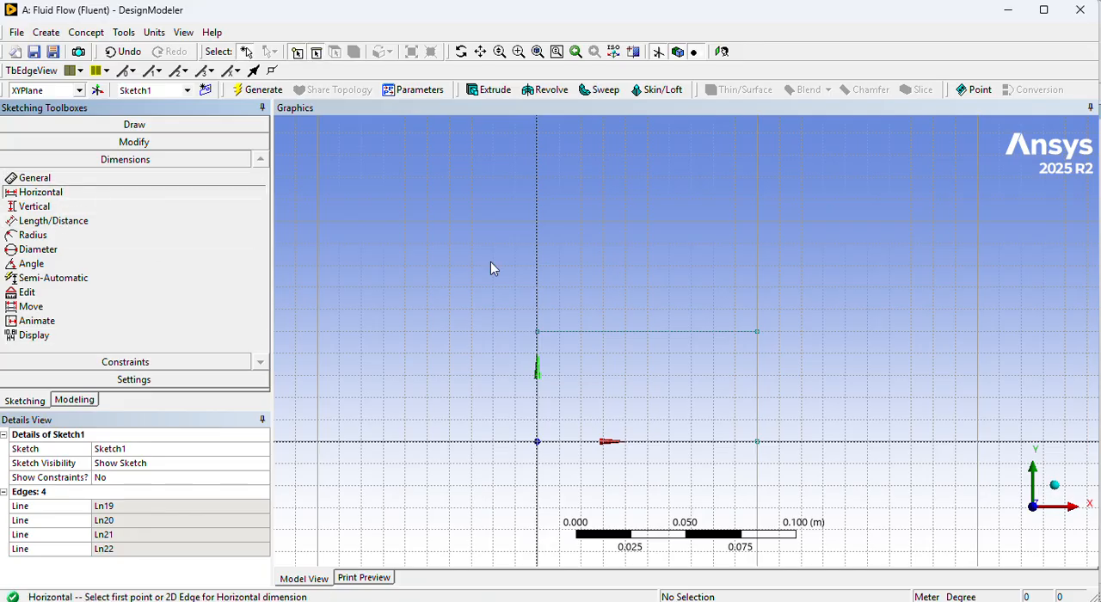
{"action": "left_click", "coordinate": [687, 327]}
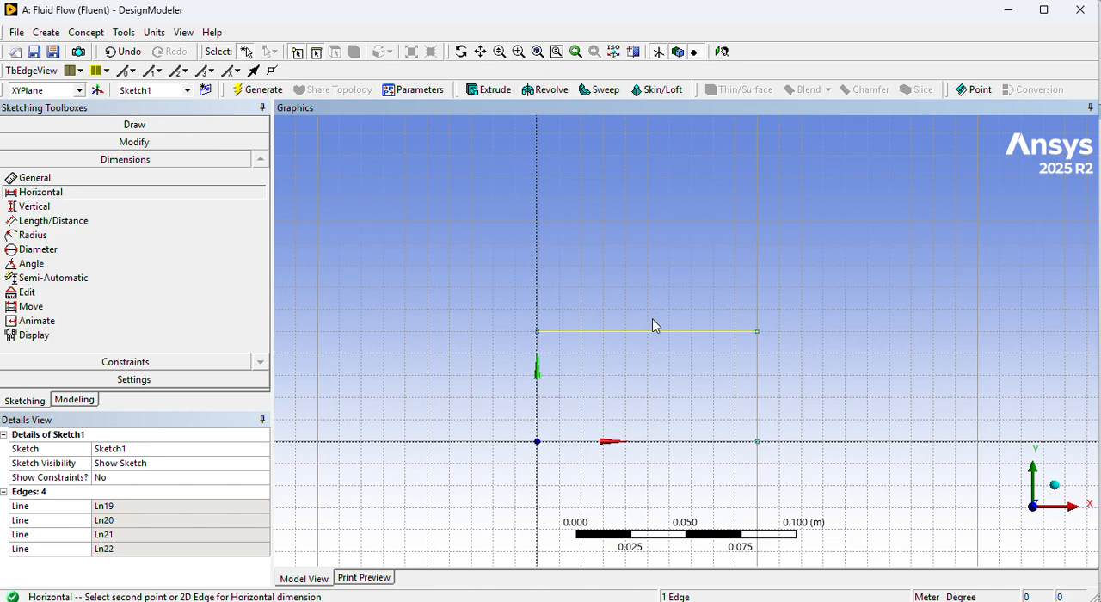
{"action": "key", "text": "Escape"}
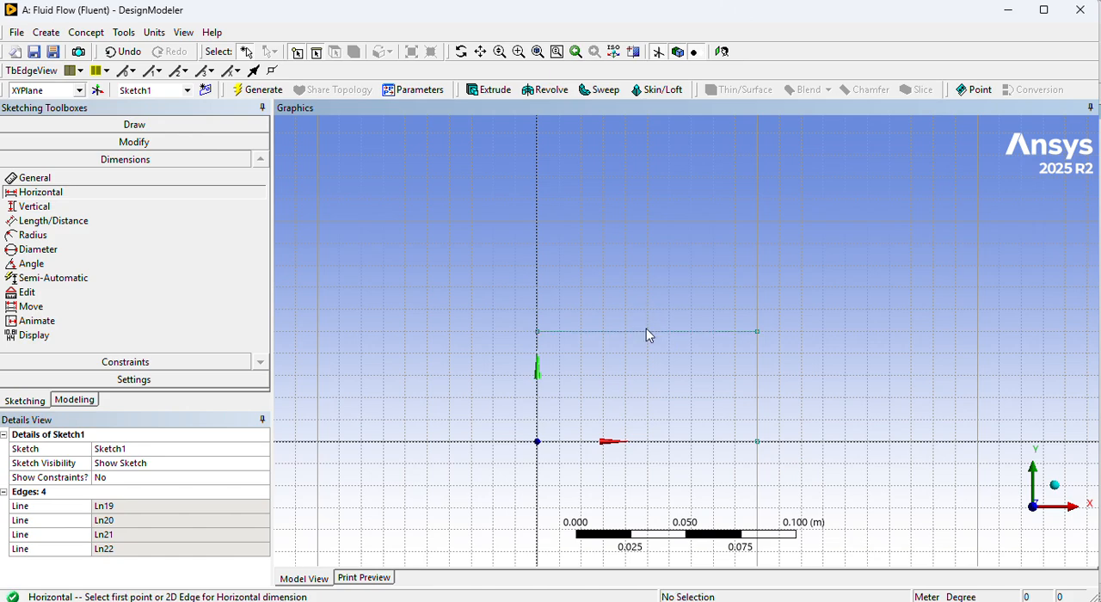
{"action": "left_click", "coordinate": [648, 331]}
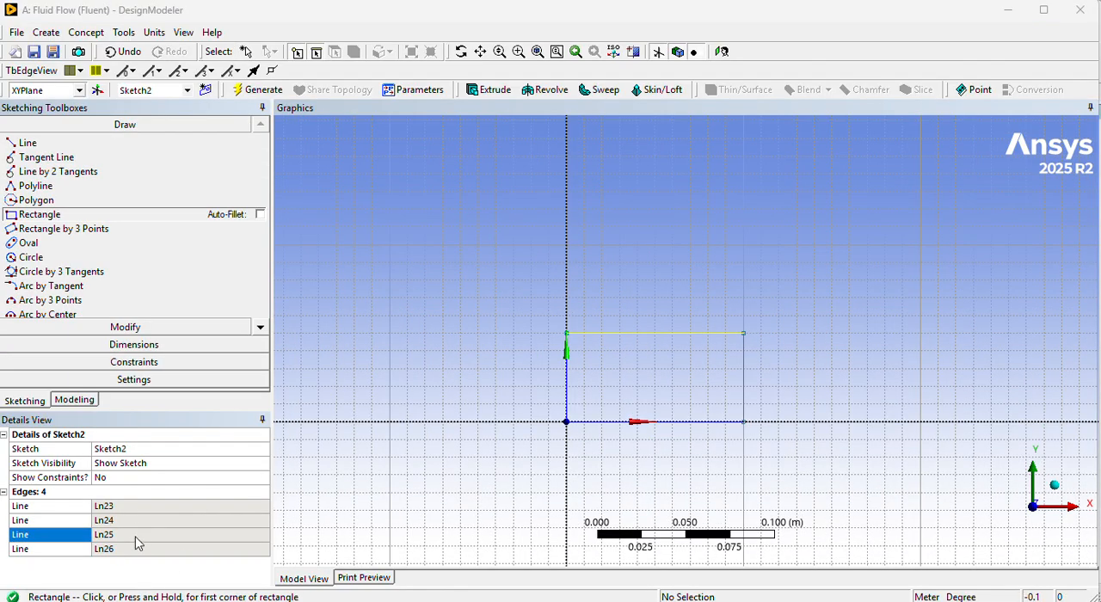
Try again to dimension the rectangle's upper edge with the Horizontal dimension tool.
{"action": "left_click", "coordinate": [136, 533]}
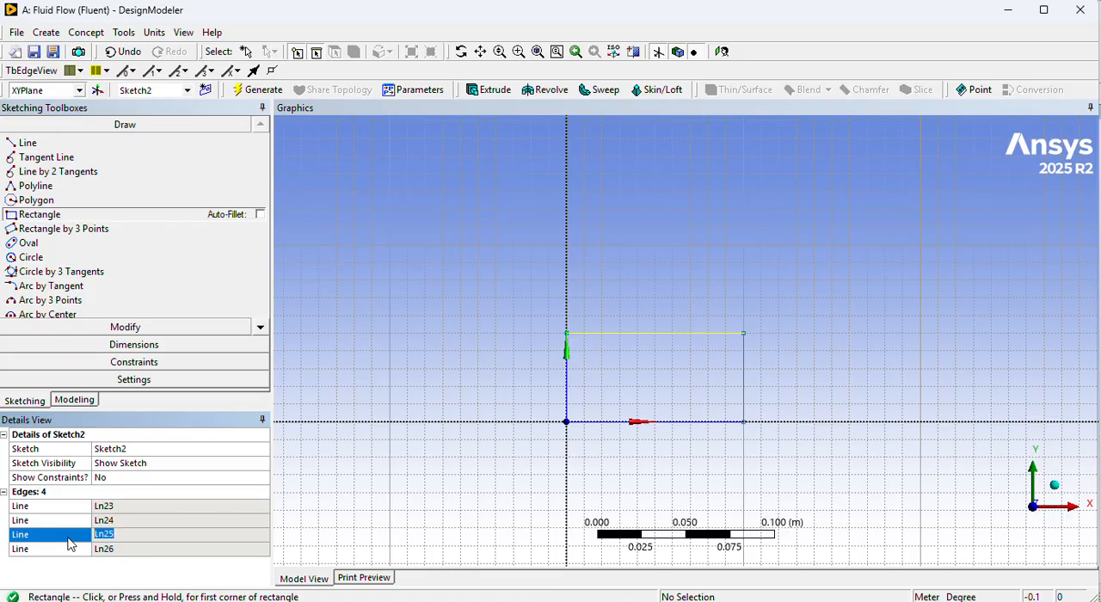
{"action": "left_click", "coordinate": [95, 345]}
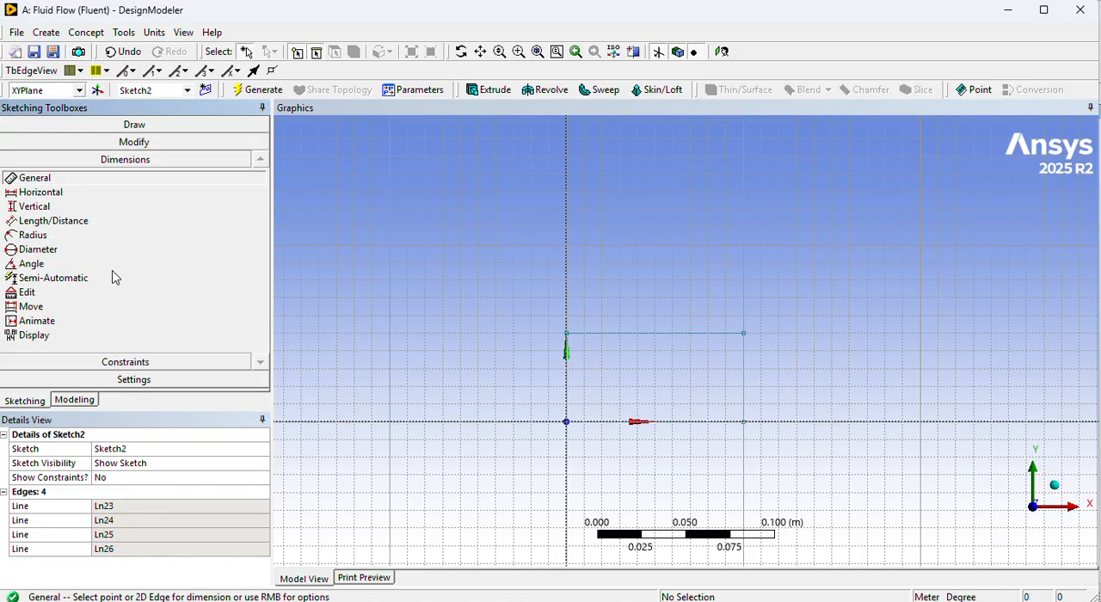
{"action": "left_click", "coordinate": [41, 192]}
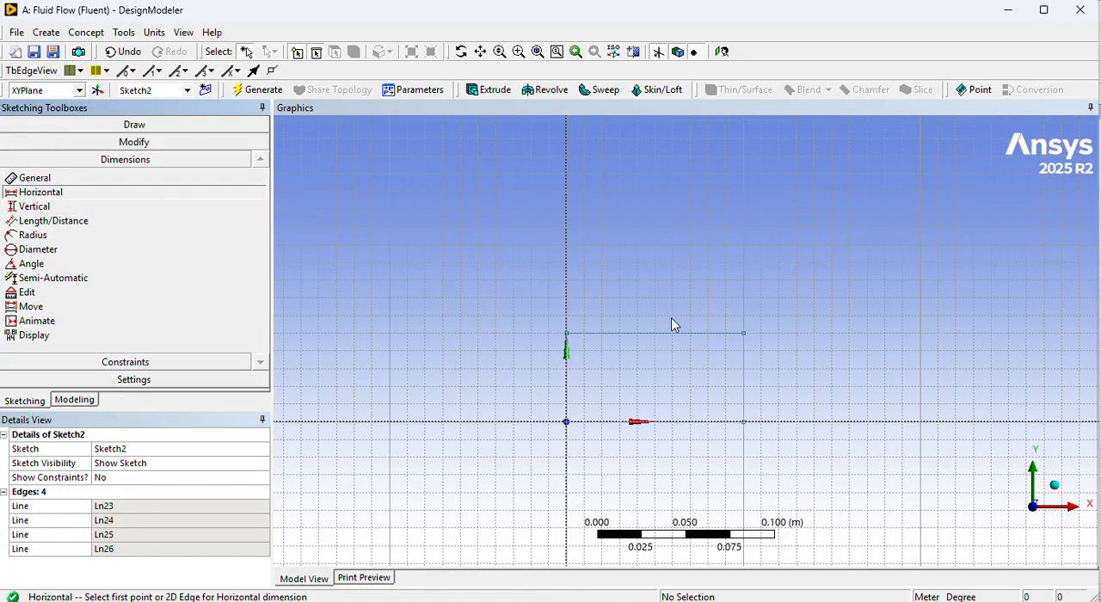
{"action": "left_click", "coordinate": [632, 343]}
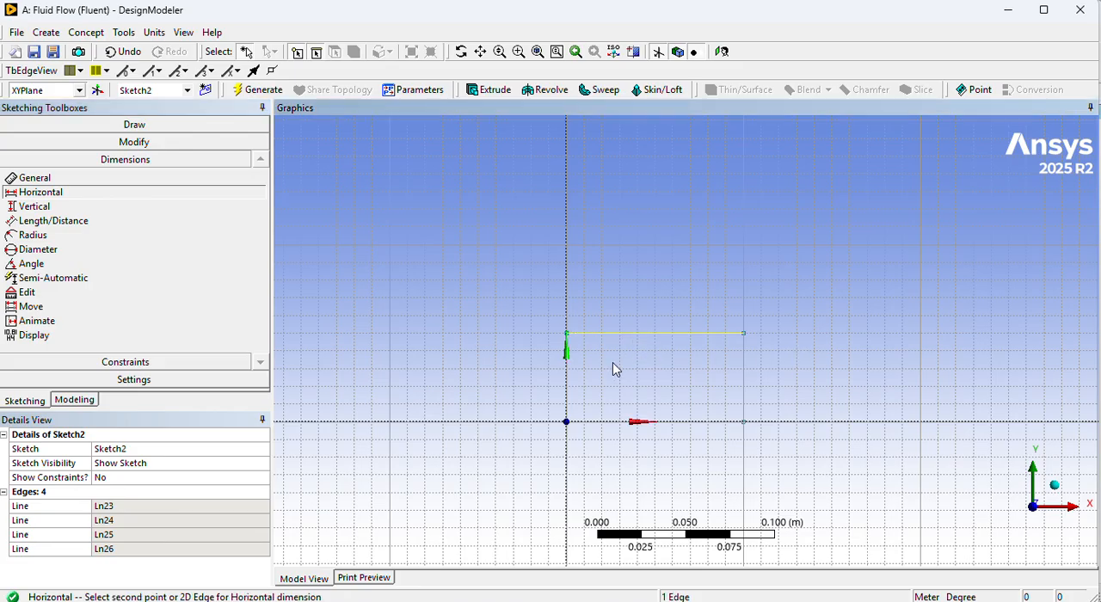
{"action": "scroll", "coordinate": [674, 348], "scroll_direction": "up", "scroll_amount": 2}
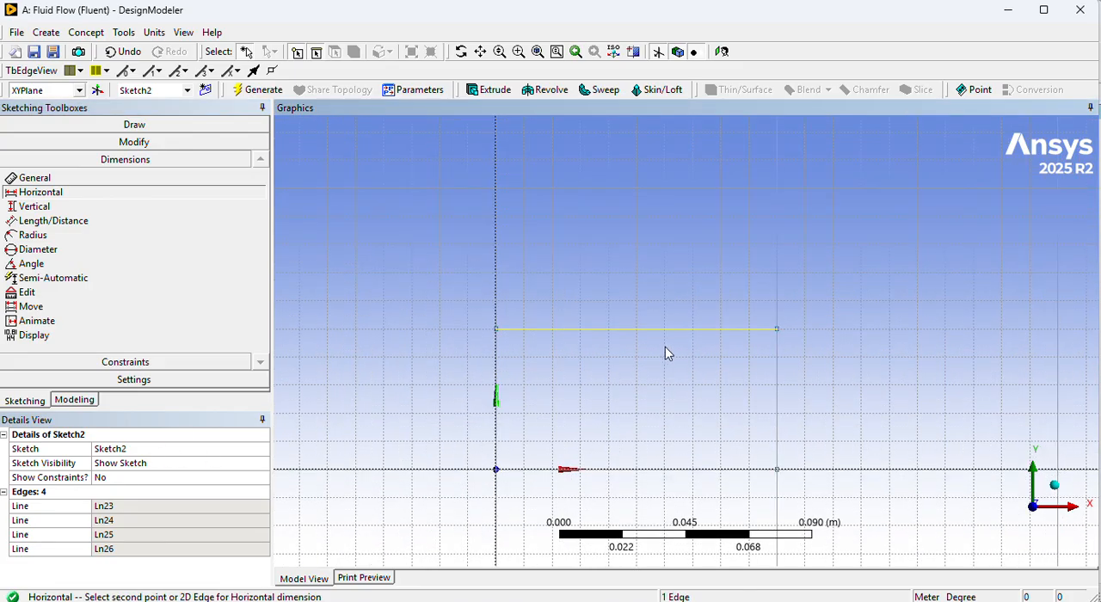
Add General dimensions to the rectangle's upper edge and right edge, placing them outside the profile.
{"action": "left_click", "coordinate": [49, 180]}
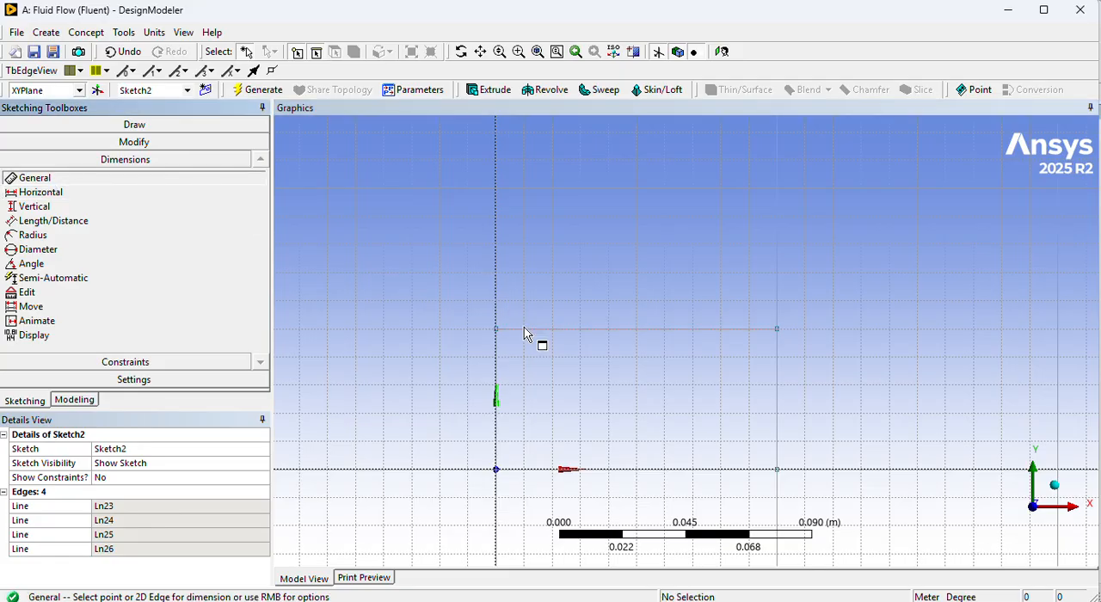
{"action": "left_click", "coordinate": [524, 328]}
{"action": "left_click", "coordinate": [529, 306]}
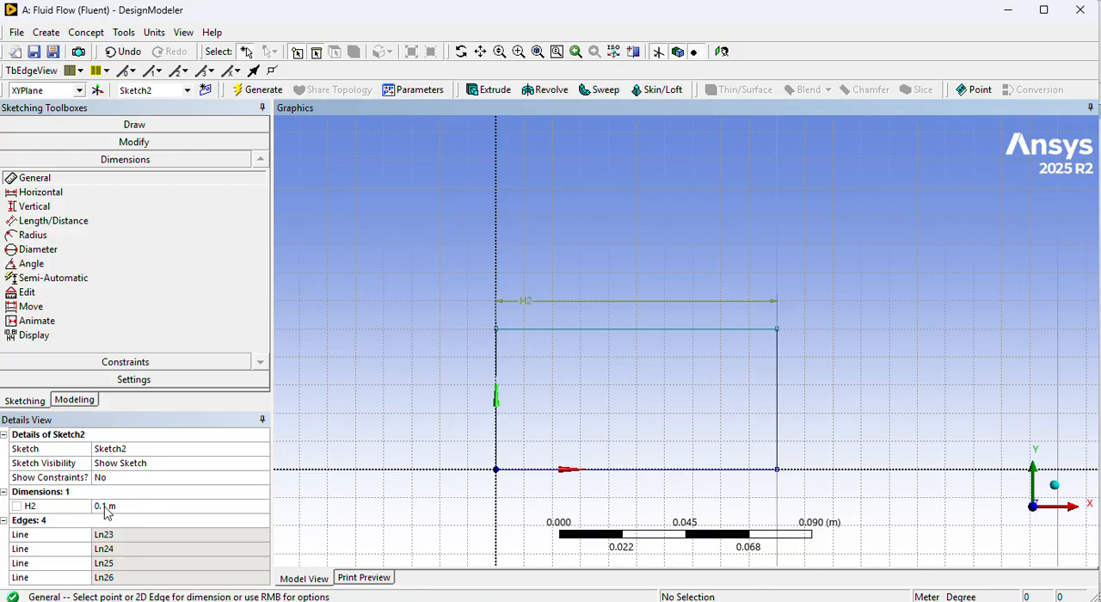
{"action": "left_click", "coordinate": [793, 408]}
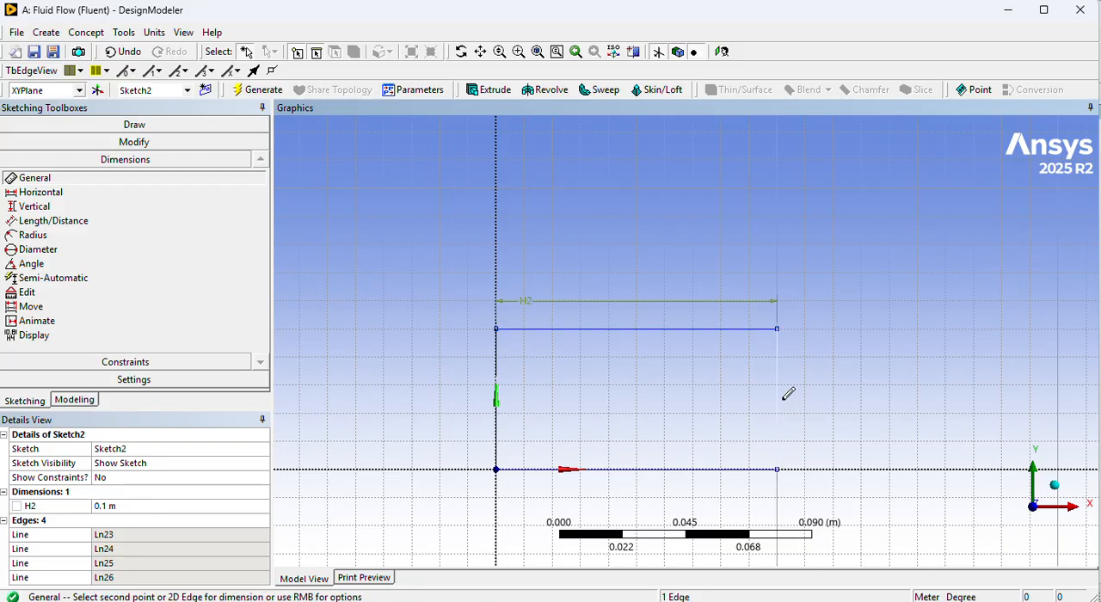
{"action": "left_click", "coordinate": [805, 404]}
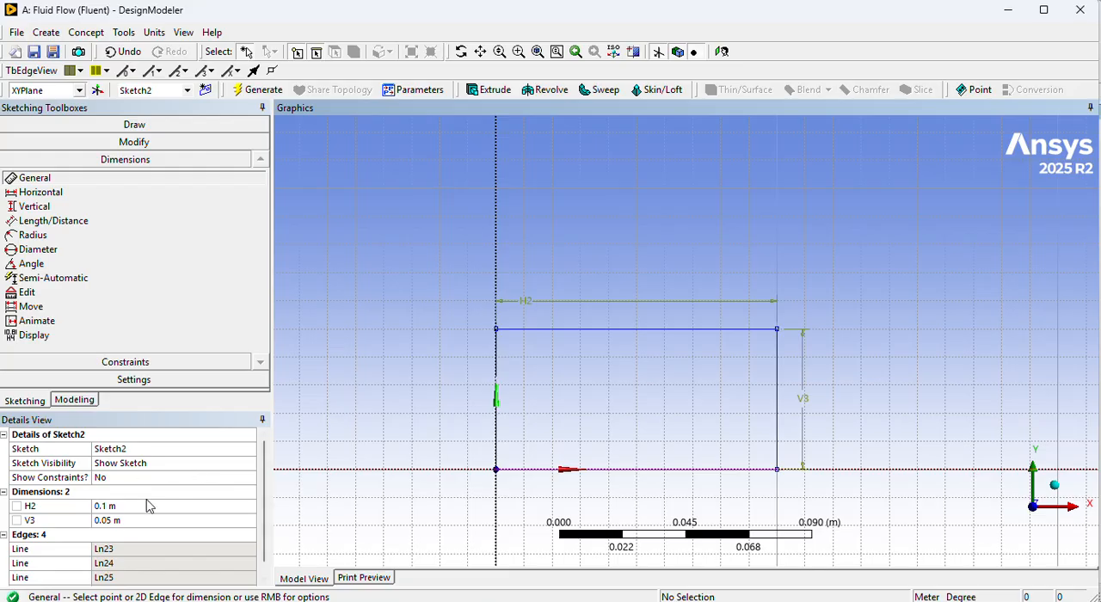
Try a value of 1 m for the rectangle's horizontal dimension and set its vertical dimension to 0.5 m.
{"action": "left_click", "coordinate": [109, 507]}
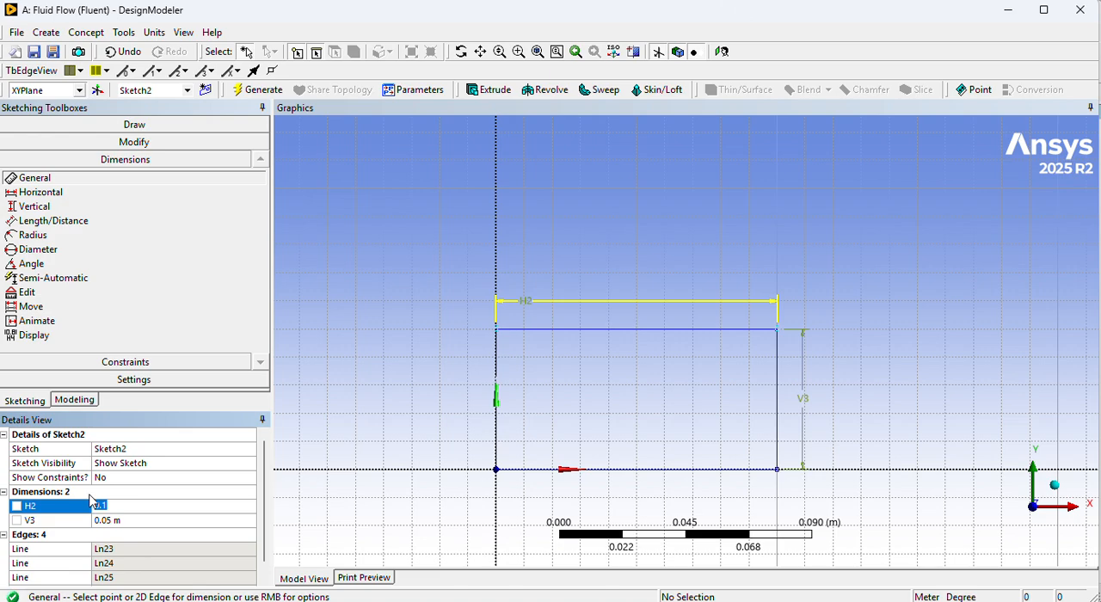
{"action": "type", "text": "1m"}
{"action": "left_click", "coordinate": [119, 520]}
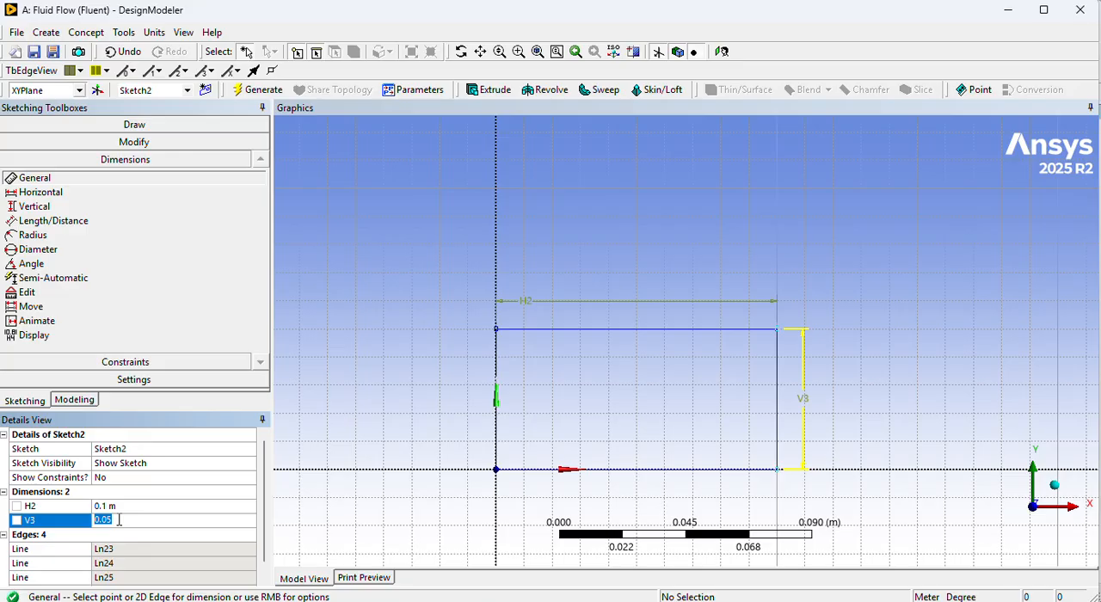
{"action": "type", "text": "0.0"}
{"action": "left_click", "coordinate": [122, 521]}
{"action": "type", "text": "0"}
{"action": "key", "text": "Return"}
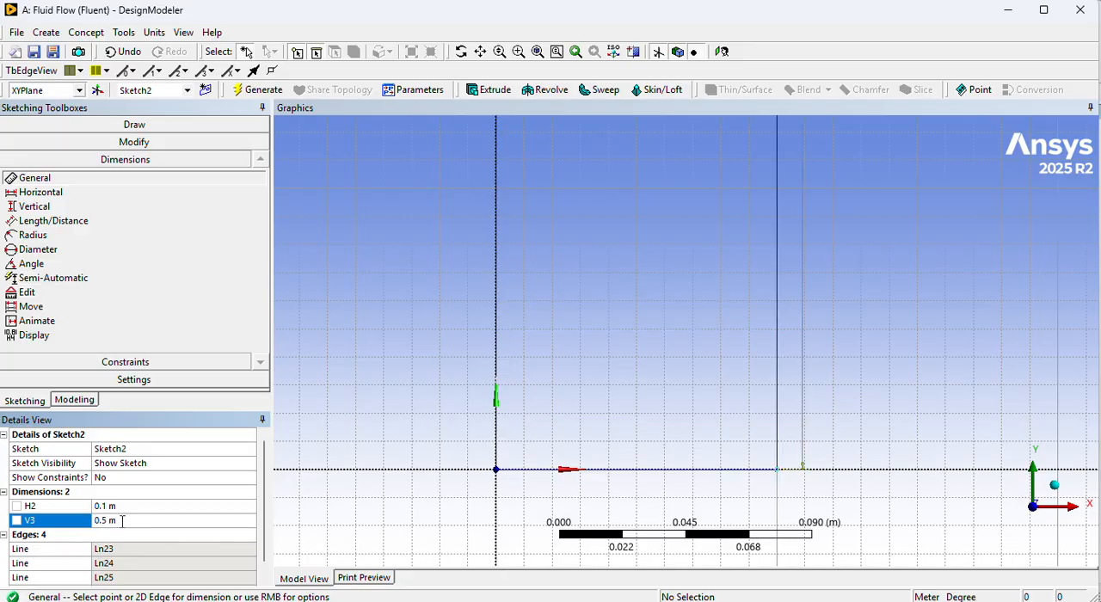
Set the rectangle's horizontal dimension to 1 m.
{"action": "scroll", "coordinate": [713, 524], "scroll_direction": "up", "scroll_amount": 1}
{"action": "scroll", "coordinate": [976, 346], "scroll_direction": "up", "scroll_amount": 5}
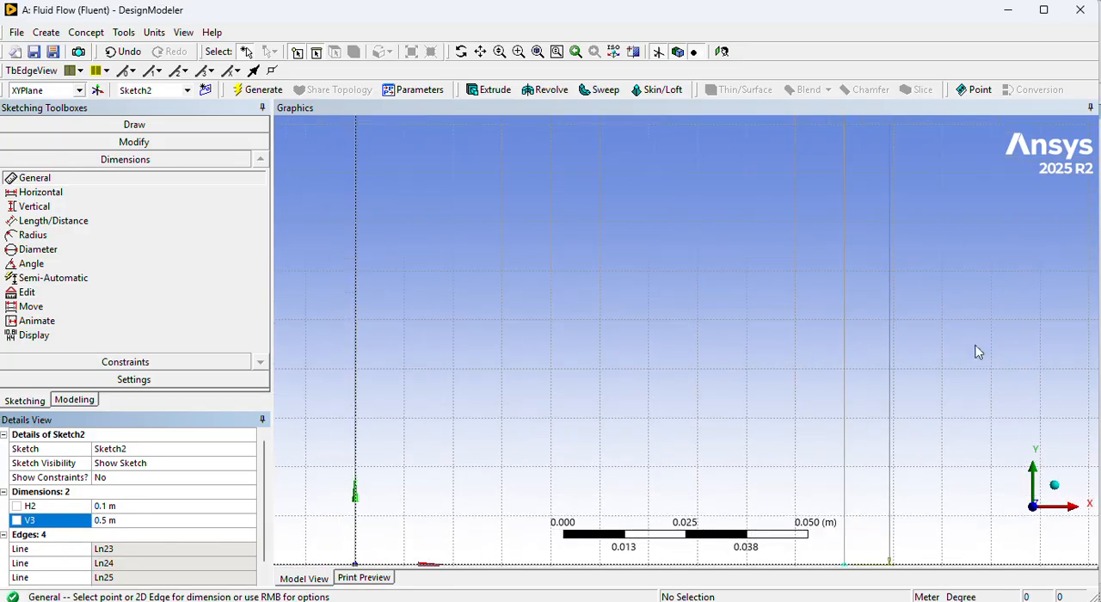
{"action": "scroll", "coordinate": [961, 354], "scroll_direction": "down", "scroll_amount": 10}
{"action": "scroll", "coordinate": [961, 355], "scroll_direction": "down", "scroll_amount": 3}
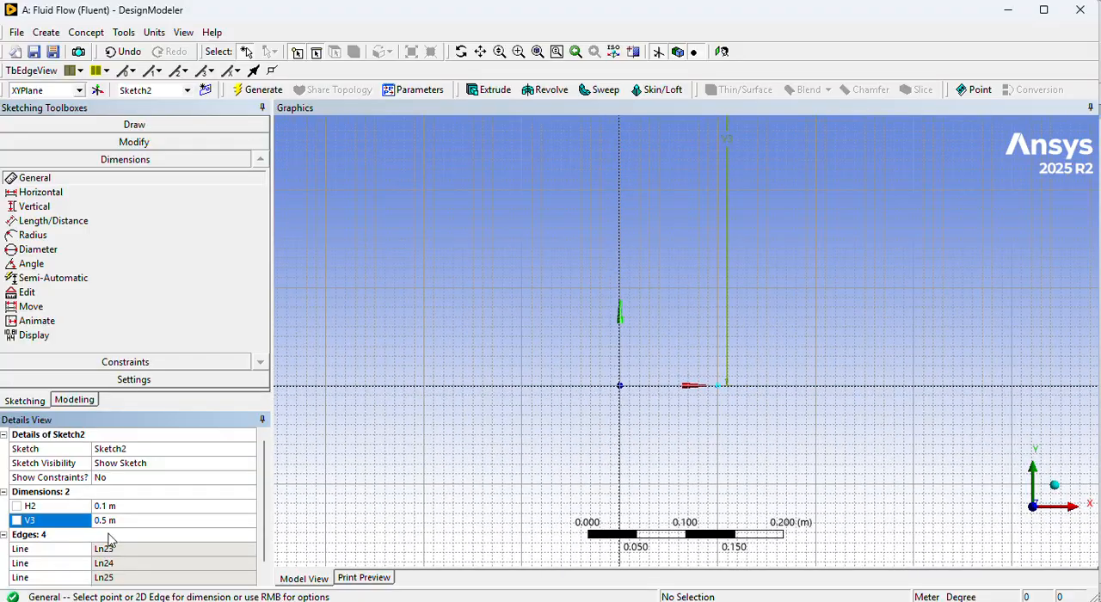
{"action": "left_click", "coordinate": [101, 508]}
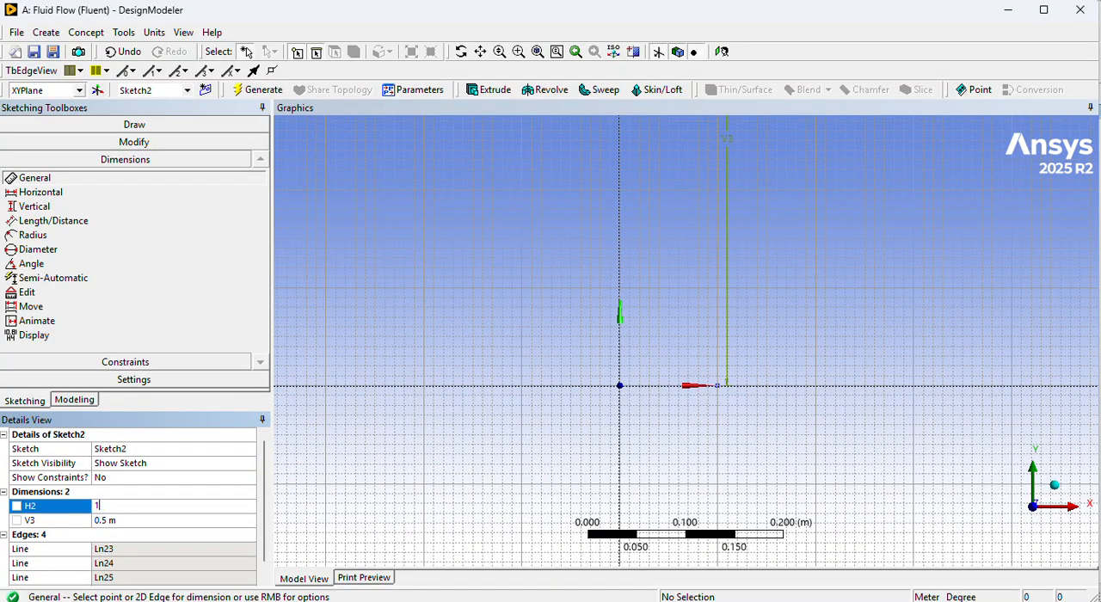
{"action": "type", "text": "1"}
{"action": "key", "text": "Return"}
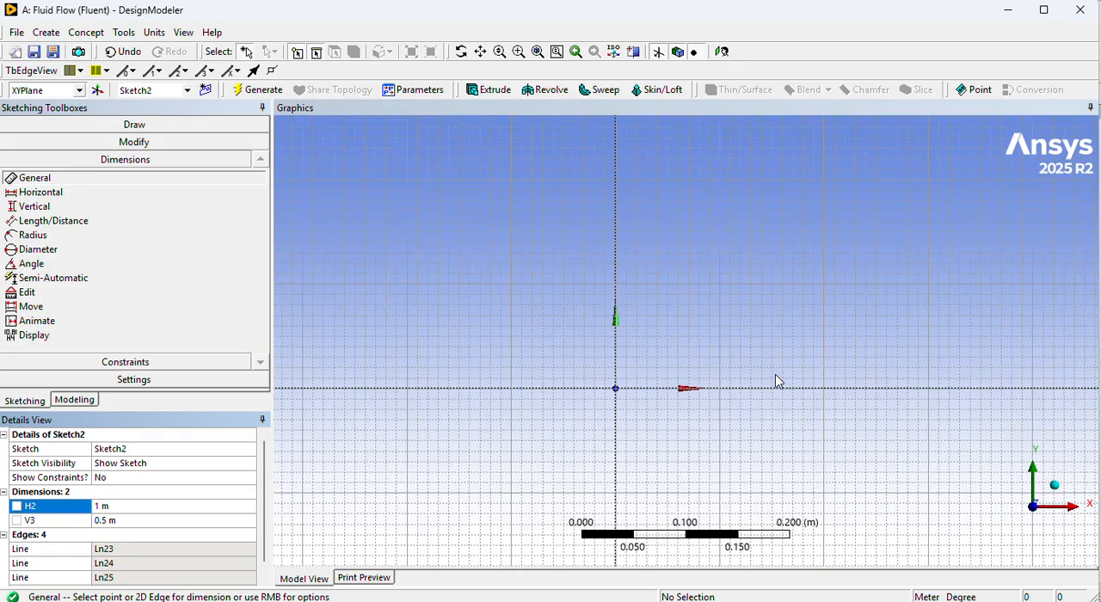
{"action": "scroll", "coordinate": [775, 374], "scroll_direction": "down", "scroll_amount": 5}
{"action": "scroll", "coordinate": [946, 231], "scroll_direction": "down", "scroll_amount": 1}
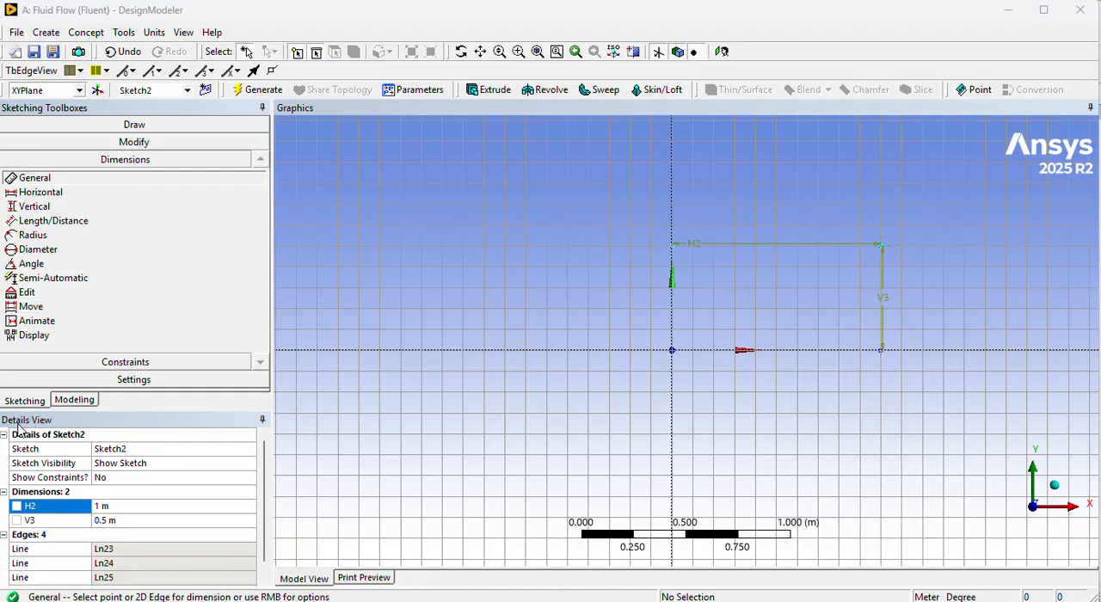
Create a surface from Sketch2 using Surfaces From Sketches with the Add Material operation, and generate it.
{"action": "left_click", "coordinate": [65, 396]}
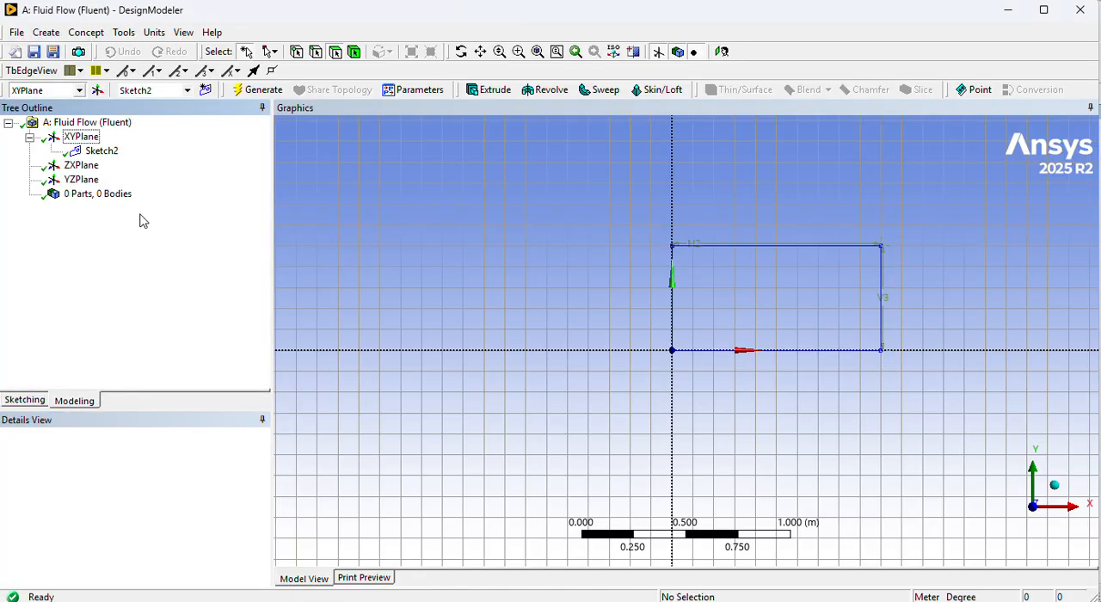
{"action": "left_click", "coordinate": [105, 155]}
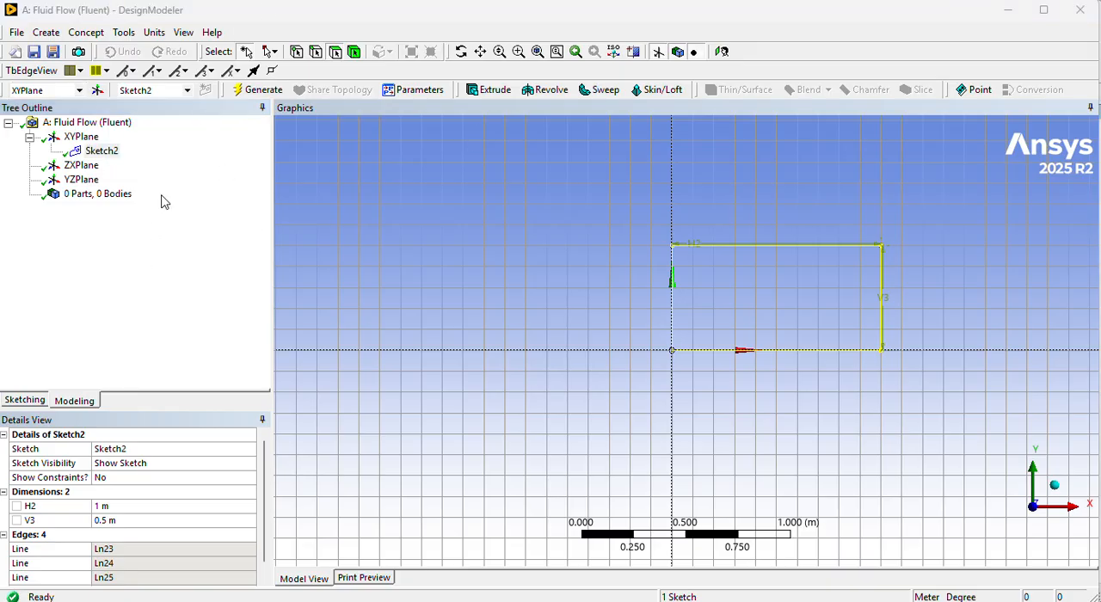
{"action": "left_click", "coordinate": [87, 33]}
{"action": "left_click", "coordinate": [99, 147]}
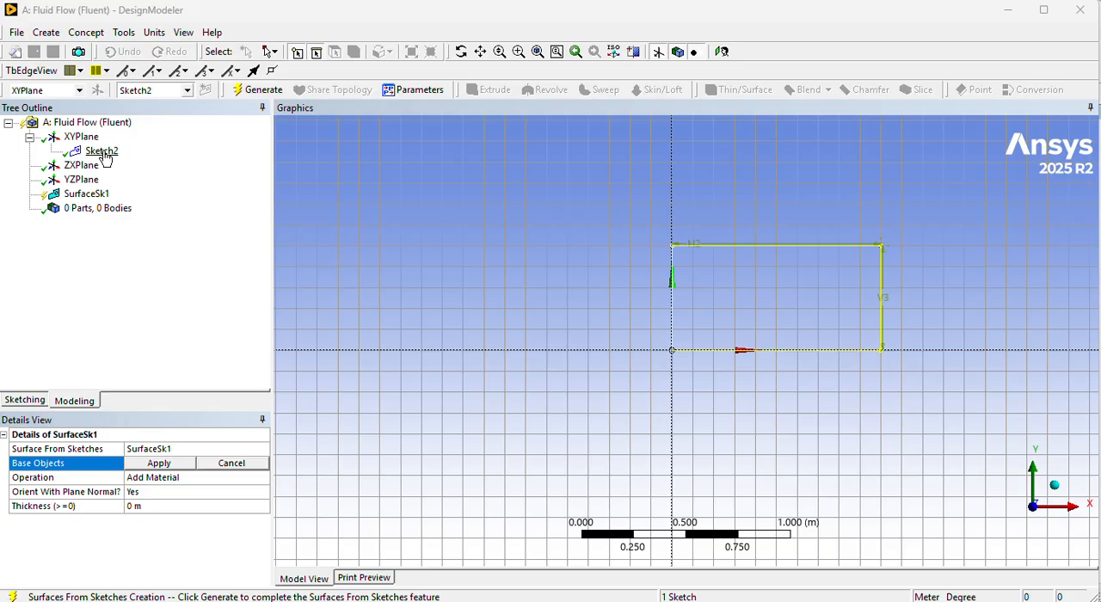
{"action": "left_click", "coordinate": [101, 151]}
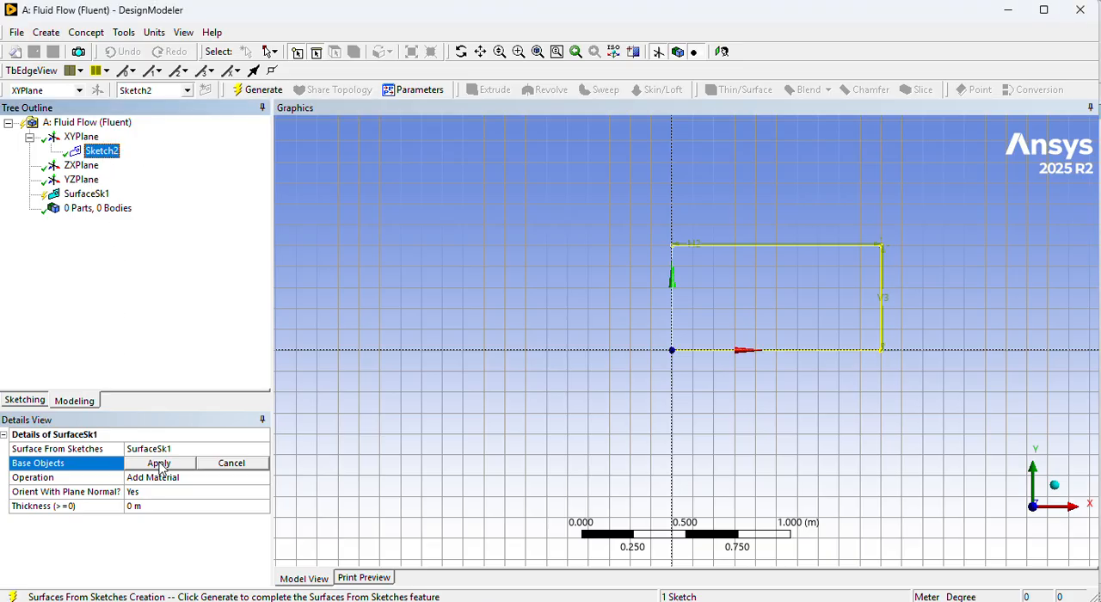
{"action": "left_click", "coordinate": [159, 466]}
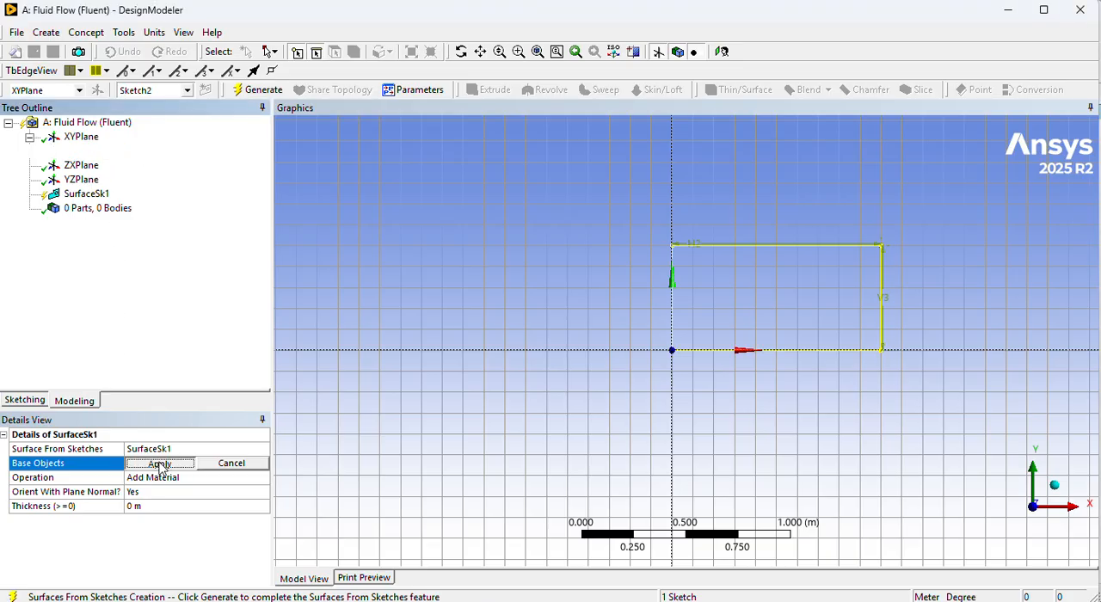
{"action": "left_click", "coordinate": [249, 91]}
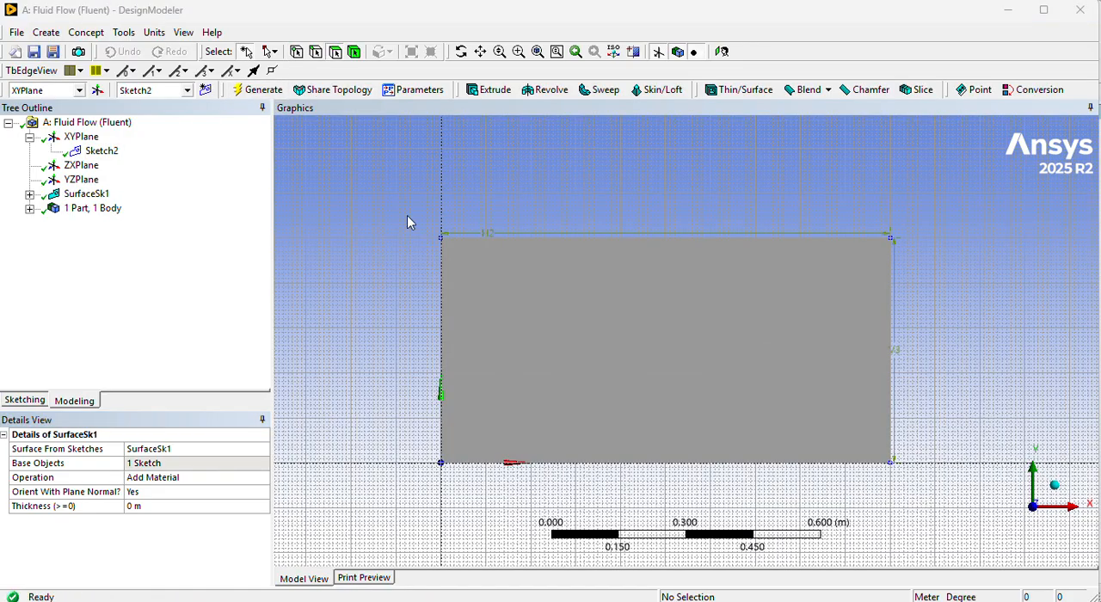
{"action": "right_click_drag", "start_coordinate": [402, 188], "coordinate": [965, 507]}
{"action": "scroll", "coordinate": [895, 480], "scroll_direction": "up", "scroll_amount": 2}
{"action": "scroll", "coordinate": [814, 448], "scroll_direction": "down", "scroll_amount": 6}
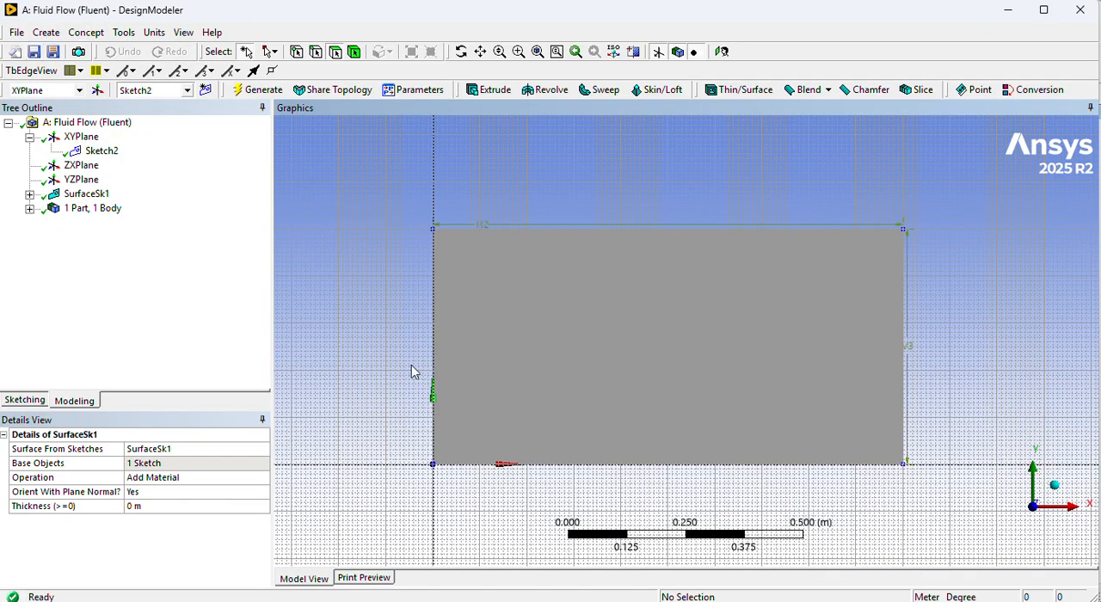
Start saving the project and enter FlatPlateModel as its file name.
{"action": "left_click", "coordinate": [35, 52]}
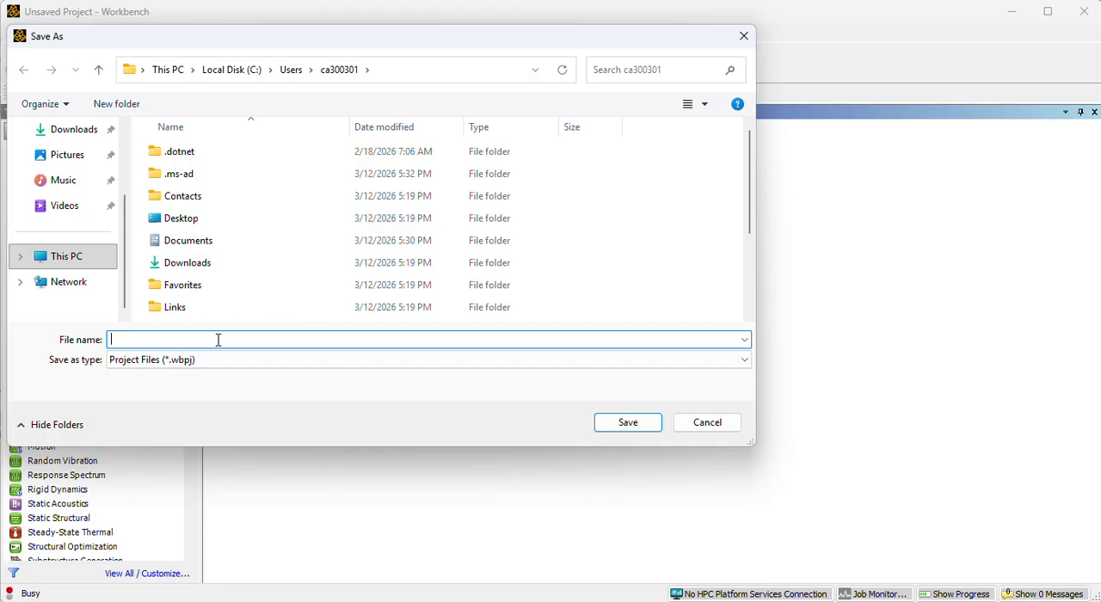
{"action": "type", "text": "FlatPlateModel"}
{"action": "scroll", "coordinate": [239, 159], "scroll_direction": "down", "scroll_amount": 2}
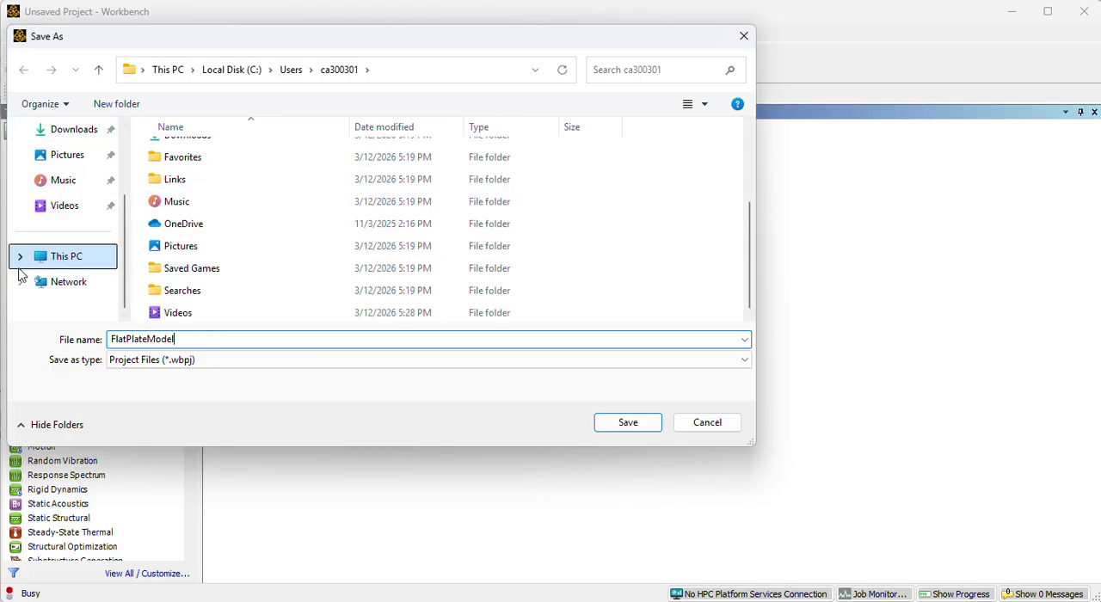
Browse the save location to the Desktop folder inside the user's own profile on Local Disk (C:).
{"action": "left_click", "coordinate": [59, 255]}
{"action": "double_click", "coordinate": [232, 177]}
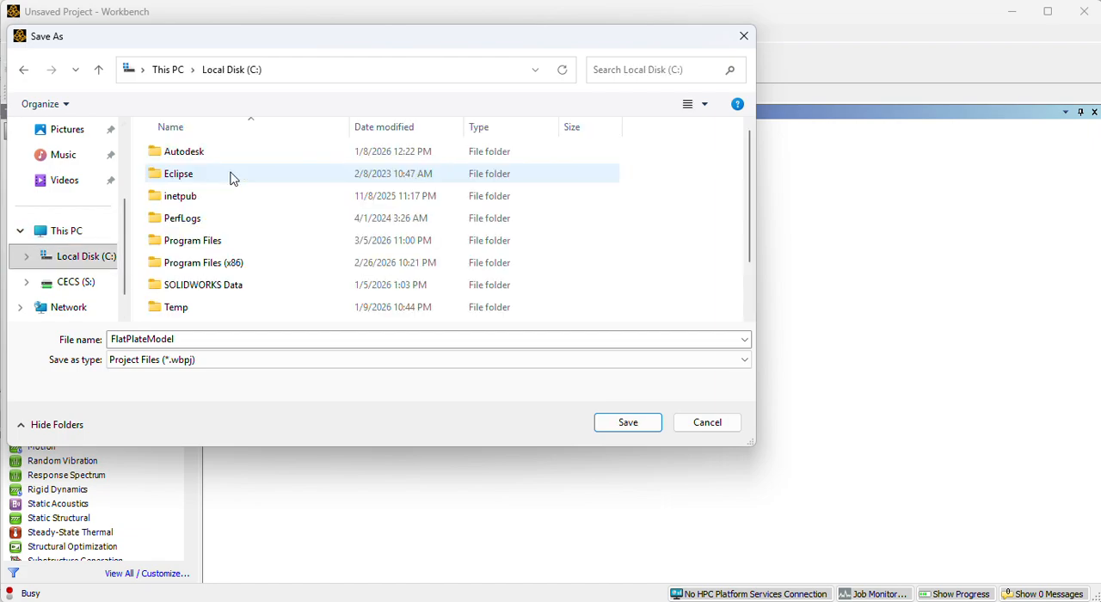
{"action": "scroll", "coordinate": [206, 241], "scroll_direction": "down", "scroll_amount": 2}
{"action": "double_click", "coordinate": [192, 293]}
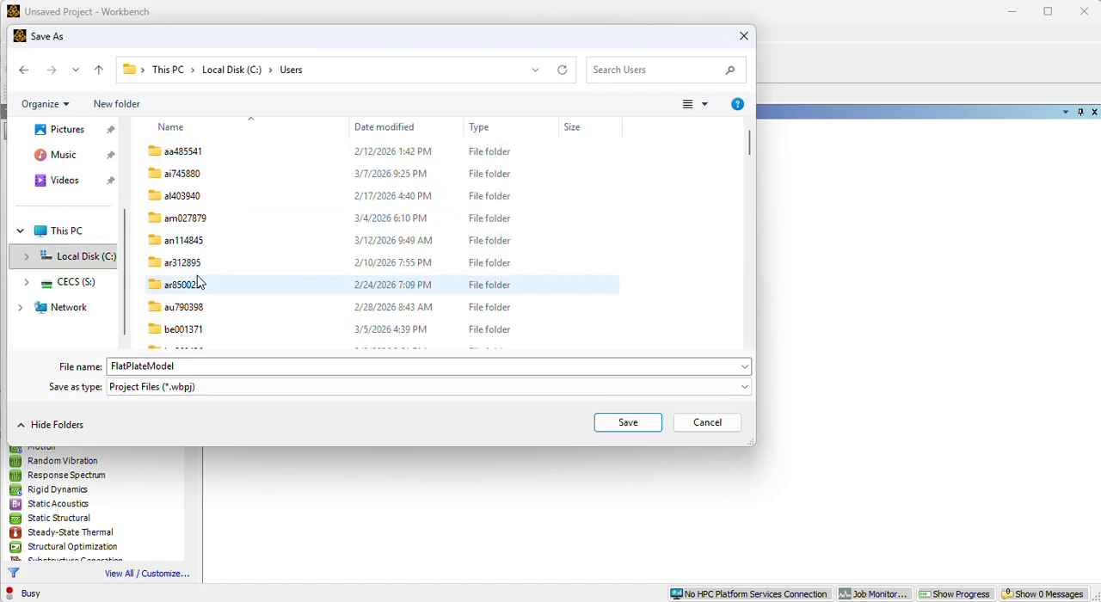
{"action": "scroll", "coordinate": [193, 258], "scroll_direction": "down", "scroll_amount": 3}
{"action": "scroll", "coordinate": [194, 267], "scroll_direction": "down", "scroll_amount": 2}
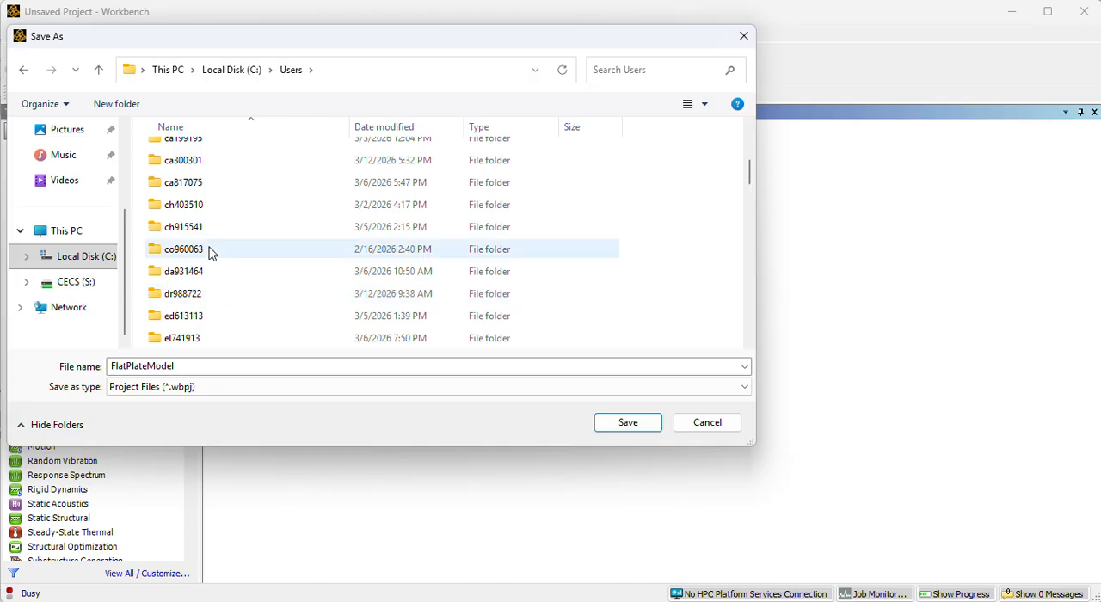
{"action": "double_click", "coordinate": [220, 163]}
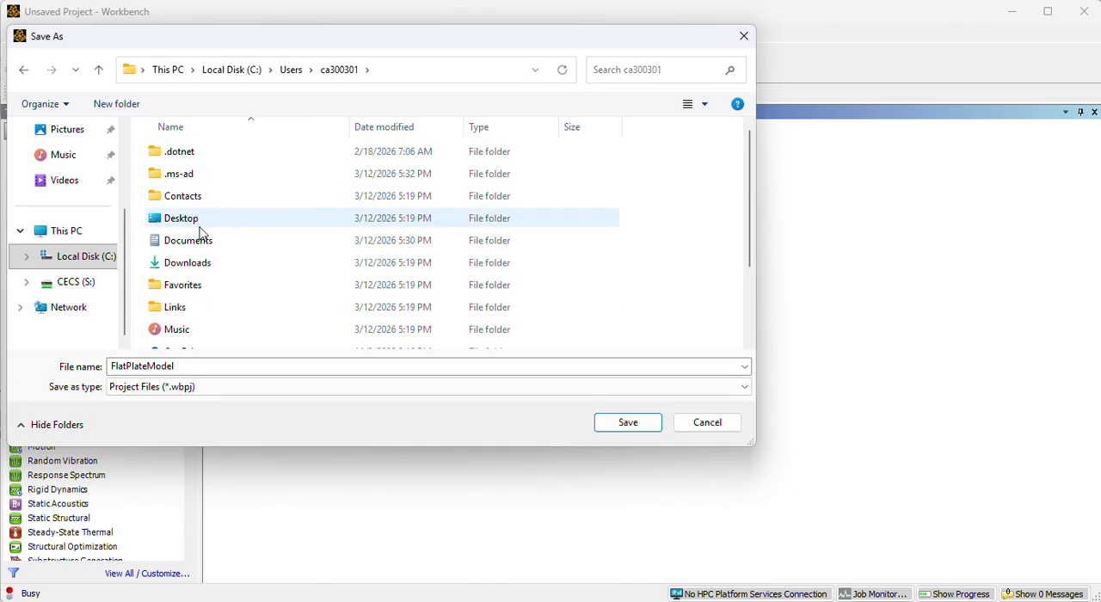
{"action": "double_click", "coordinate": [204, 221]}
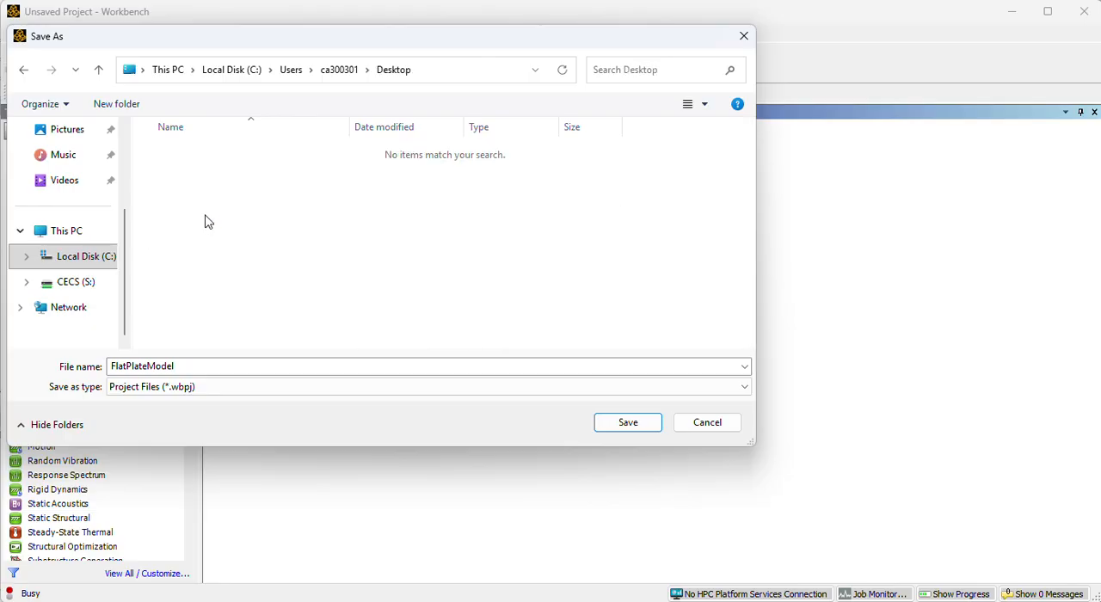
Create a new folder named Ansys Project 2 on the Desktop.
{"action": "right_click", "coordinate": [205, 222]}
{"action": "mouse_move", "coordinate": [243, 373]}
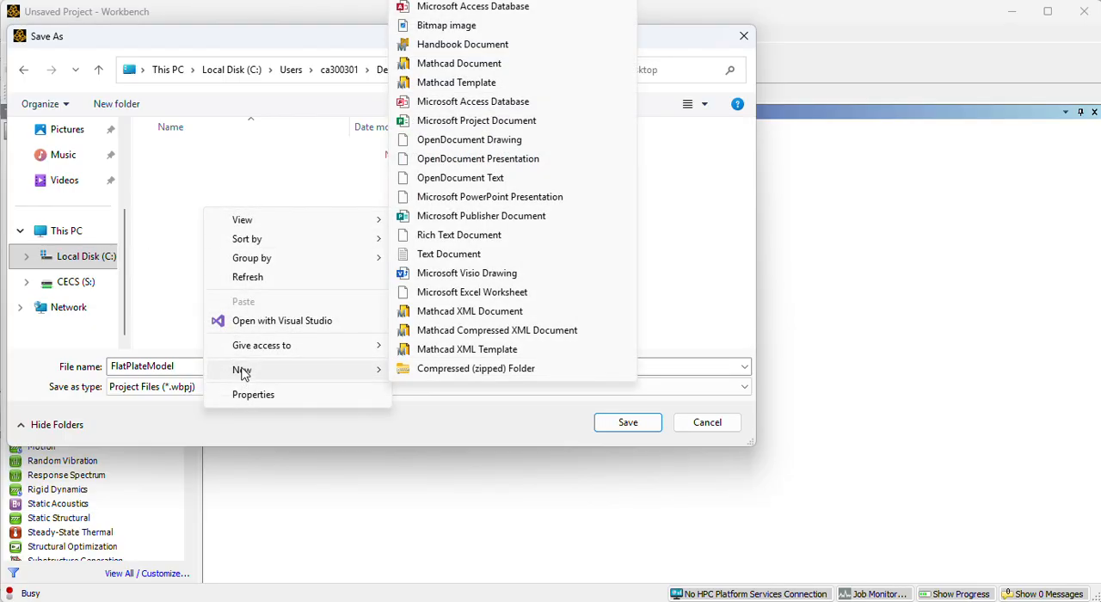
{"action": "left_click", "coordinate": [434, 0]}
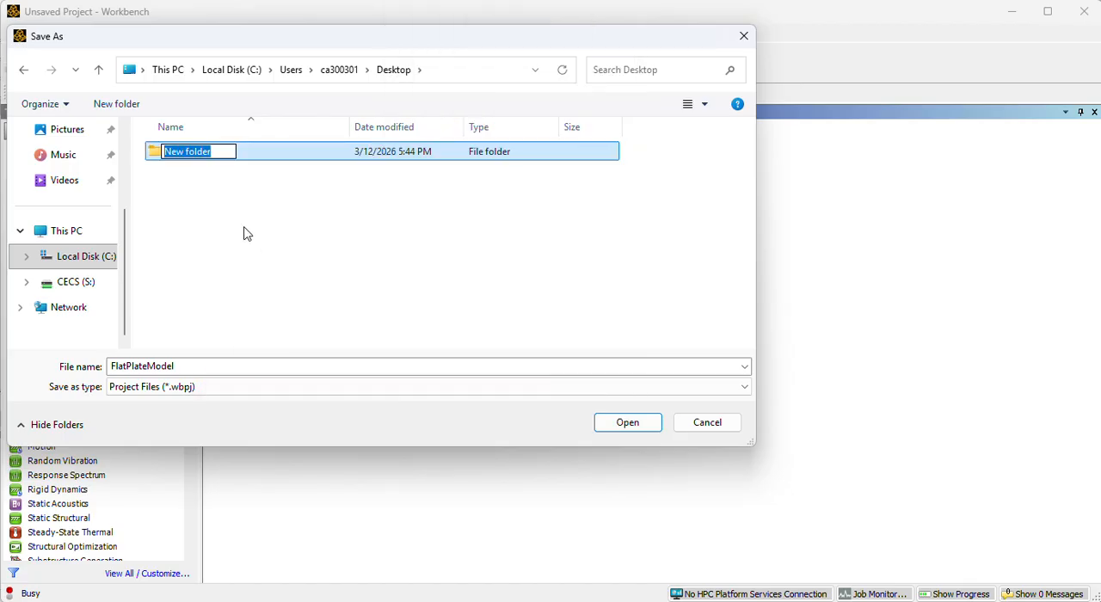
{"action": "type", "text": "ansys Proj"}
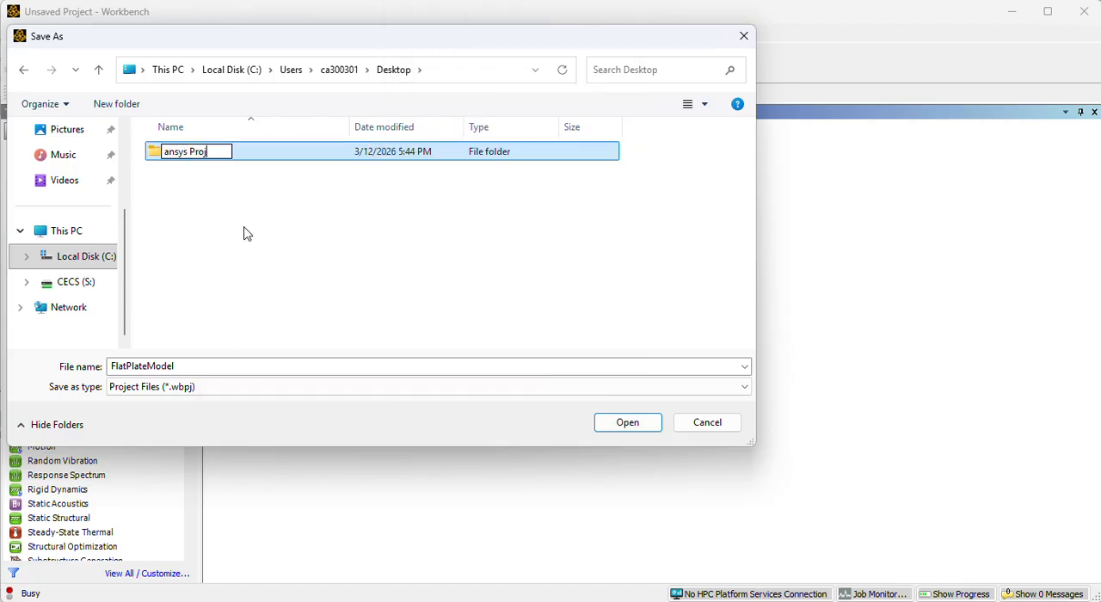
{"action": "type", "text": "ect 2"}
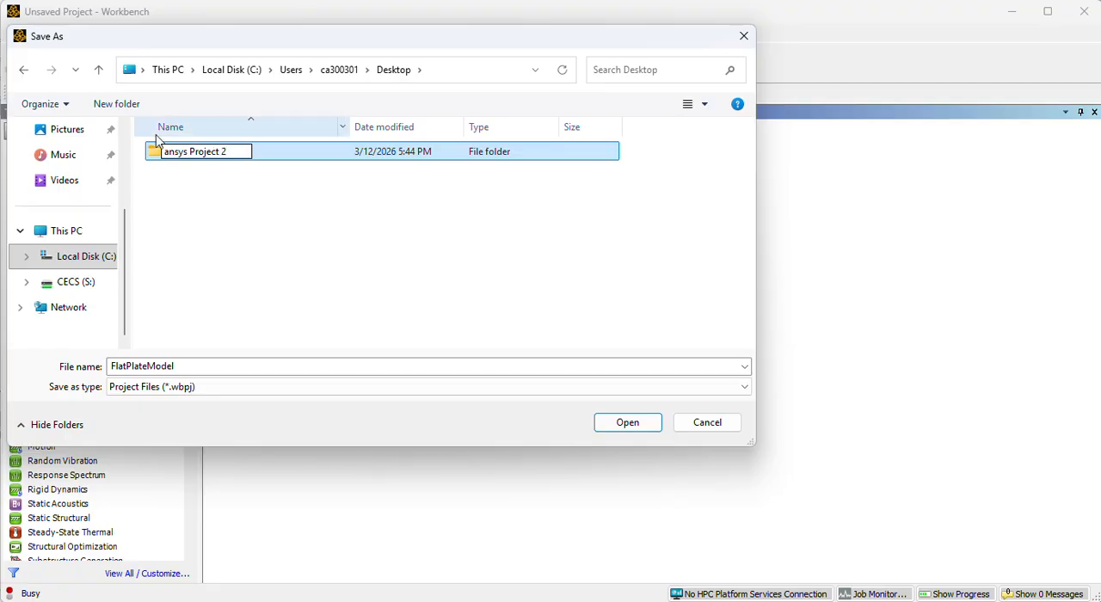
{"action": "key", "text": "BackSpace"}
{"action": "type", "text": "A"}
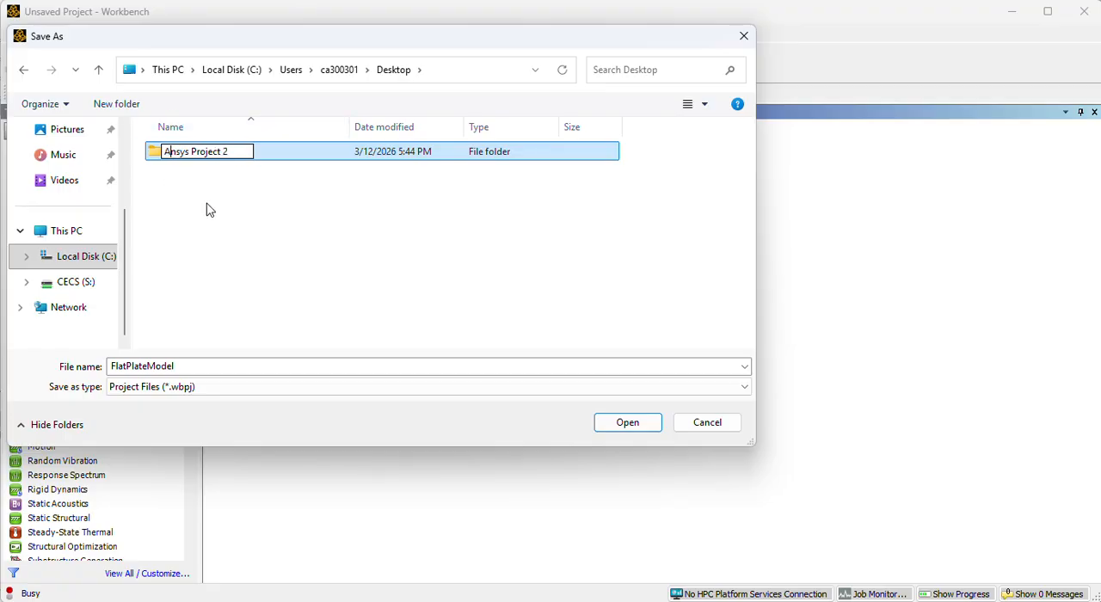
{"action": "left_click", "coordinate": [216, 224]}
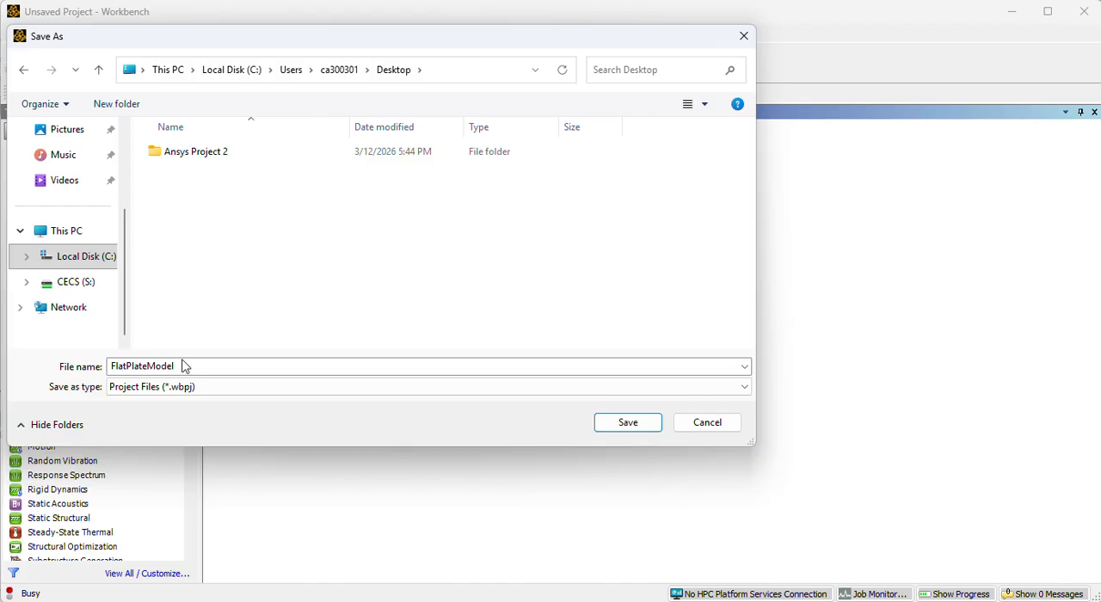
Save the project as FlatPlateModel to the Desktop.
{"action": "left_click", "coordinate": [621, 422]}
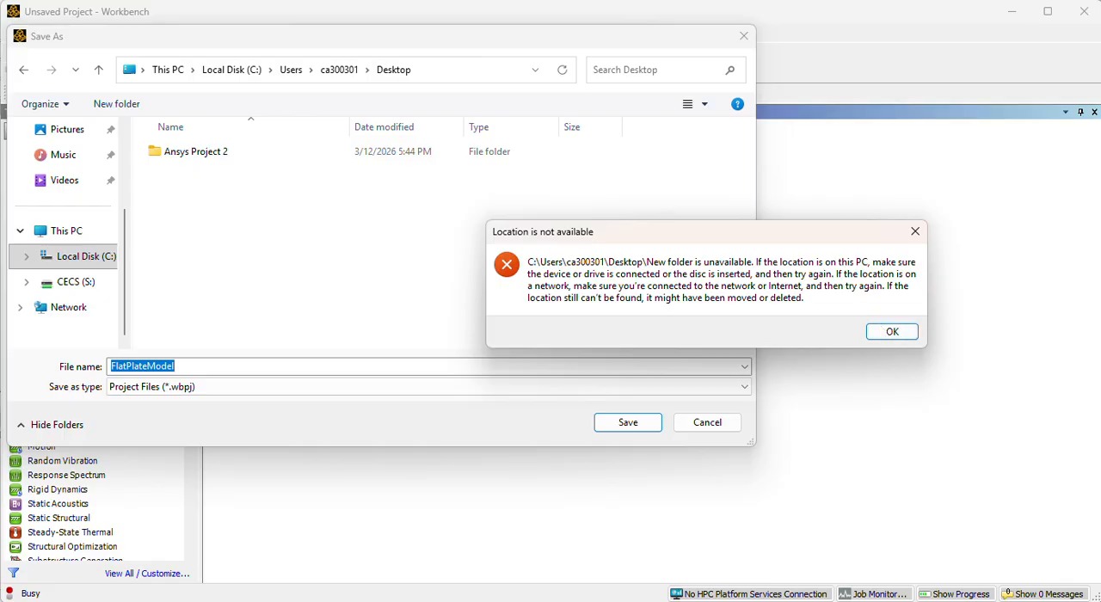
{"action": "key", "text": "Return"}
{"action": "key", "text": "Return"}
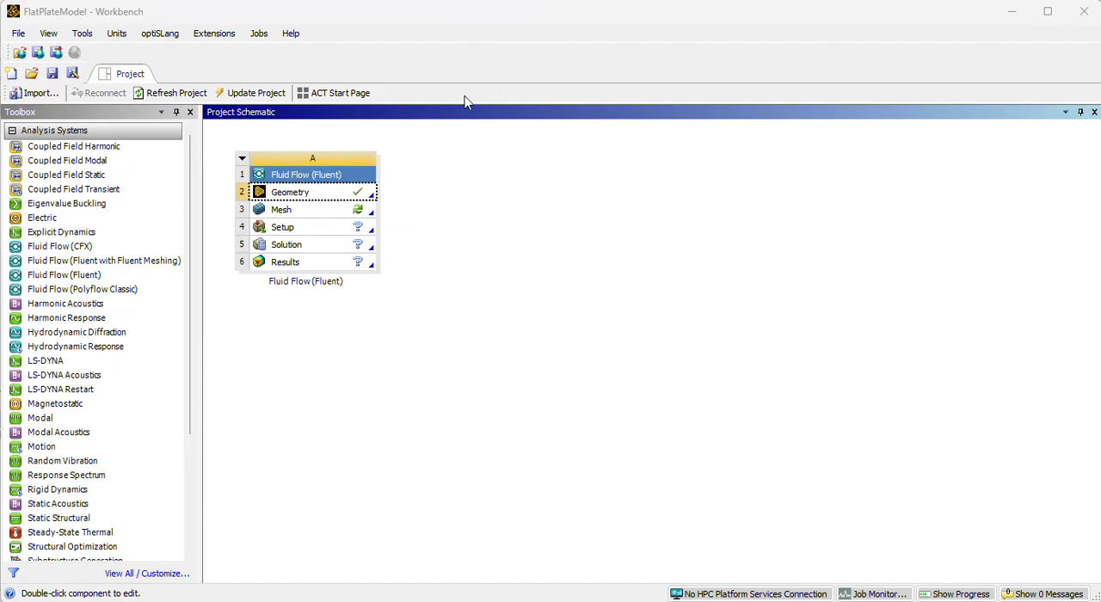
Open the Mesh component of the Fluid Flow (Fluent) system, face the XY plane, and insert a Face Meshing control.
{"action": "double_click", "coordinate": [325, 213]}
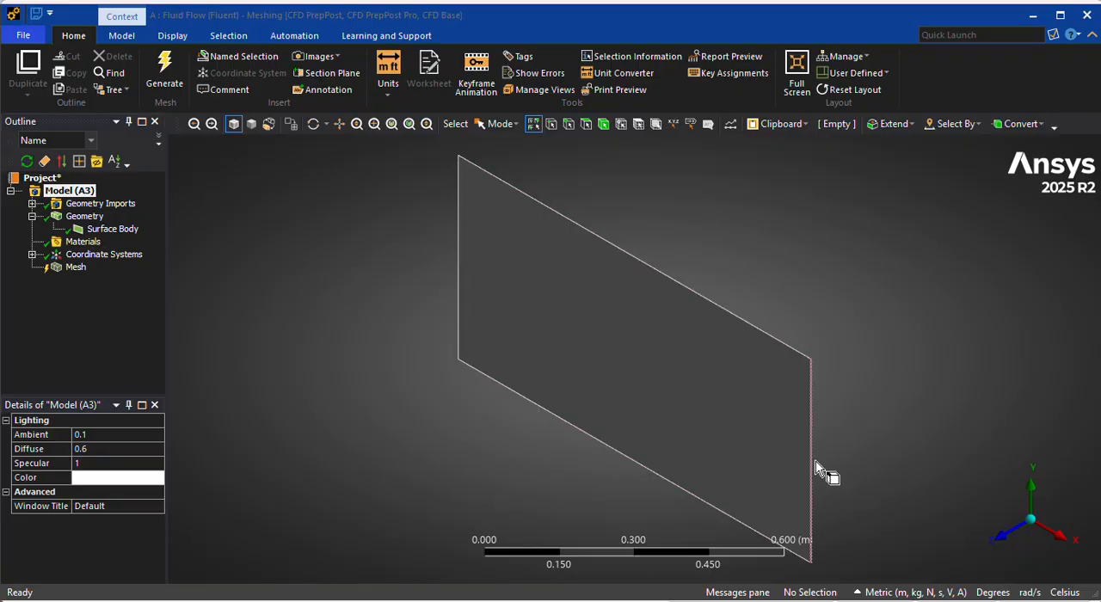
{"action": "left_click", "coordinate": [1006, 535]}
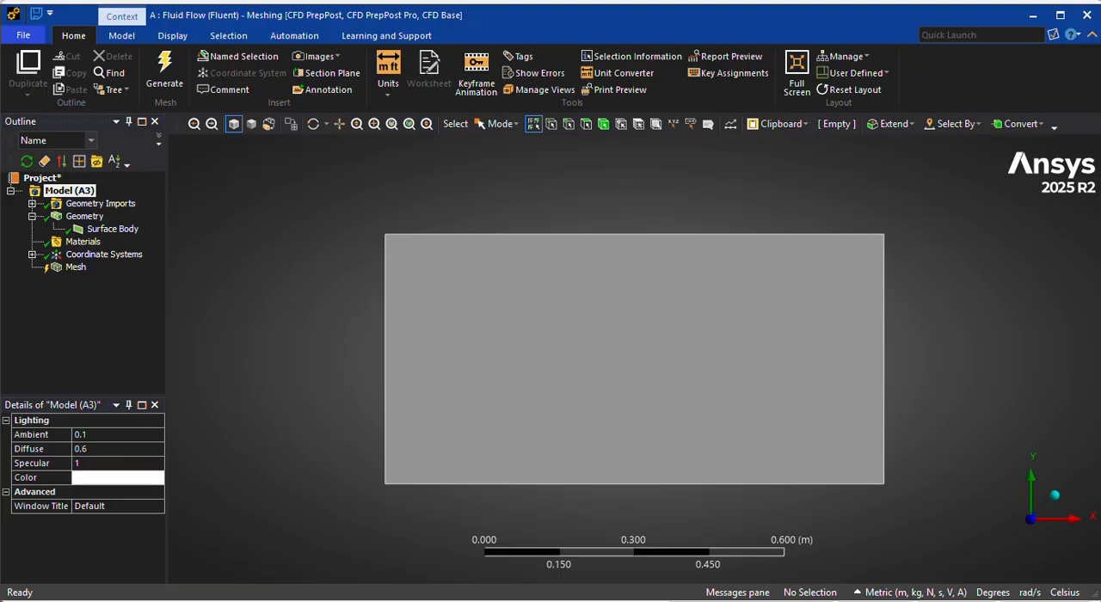
{"action": "left_click", "coordinate": [78, 267]}
{"action": "right_click", "coordinate": [83, 268]}
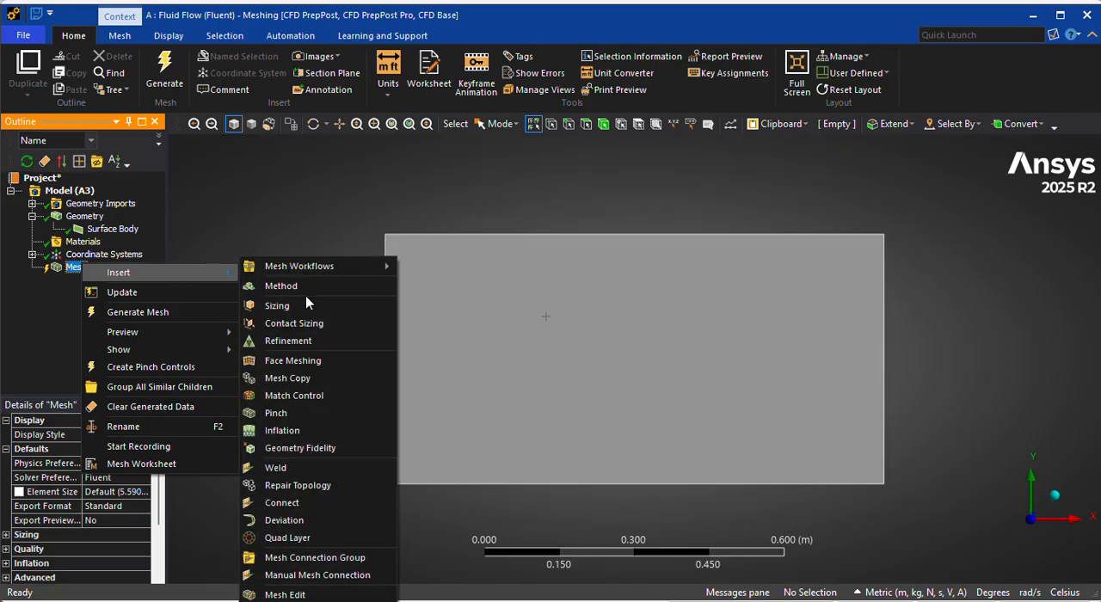
{"action": "left_click", "coordinate": [306, 359]}
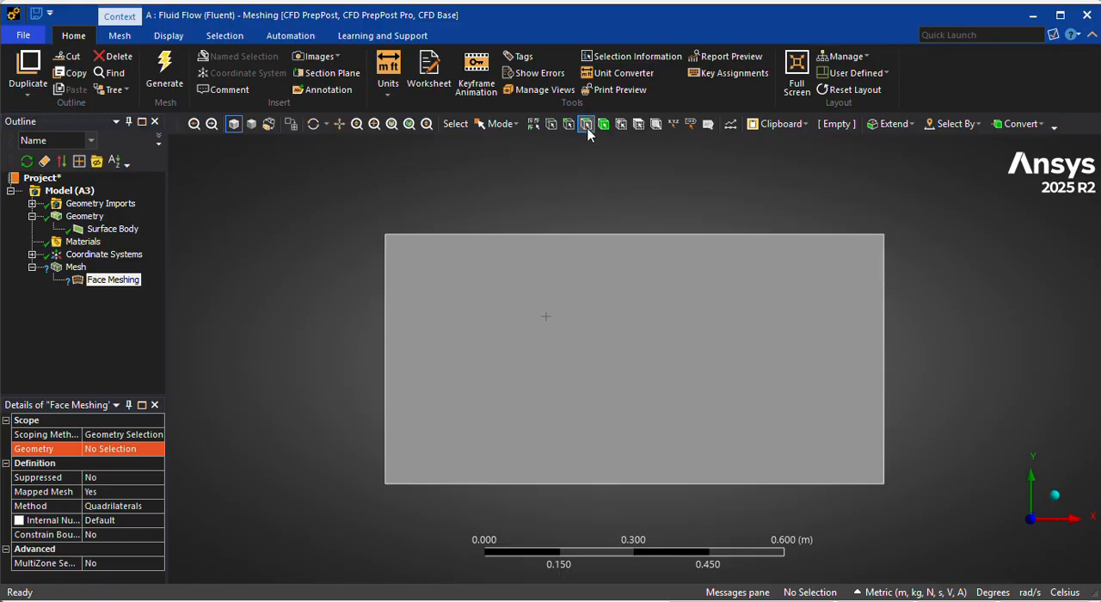
Assign the rectangular surface's face as the geometry of the Face Meshing control.
{"action": "left_click", "coordinate": [584, 319]}
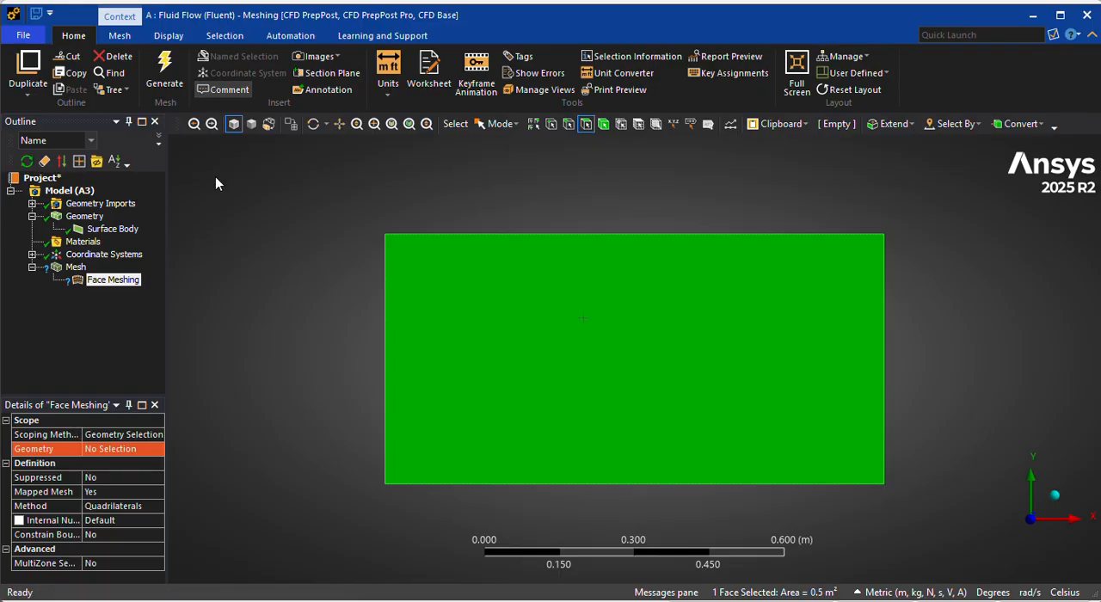
{"action": "left_click_drag", "start_coordinate": [166, 226], "coordinate": [237, 226]}
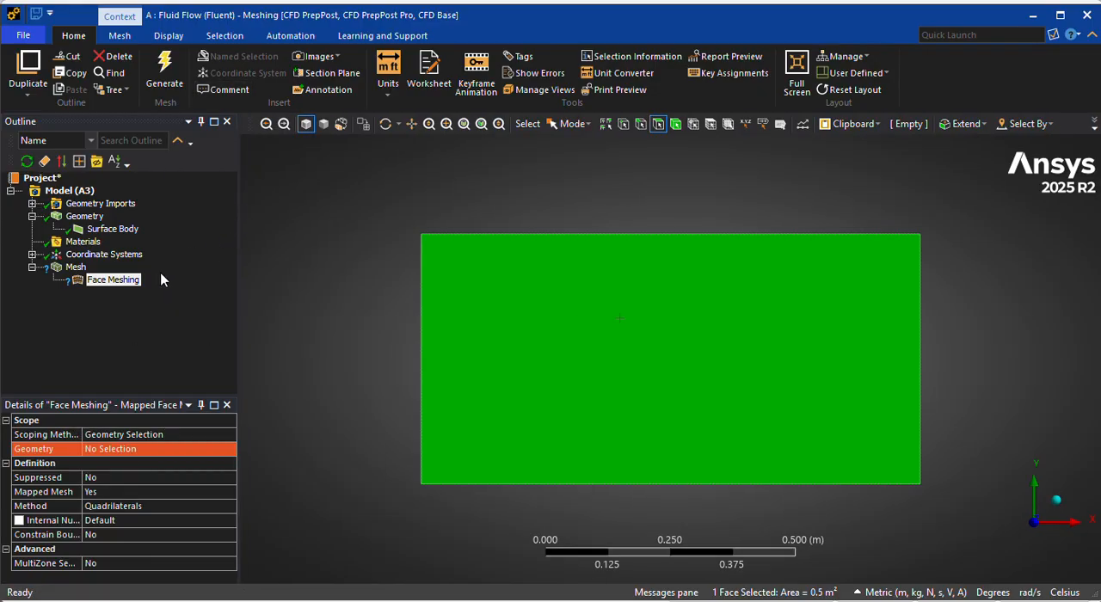
{"action": "right_click", "coordinate": [506, 338]}
{"action": "mouse_move", "coordinate": [607, 2]}
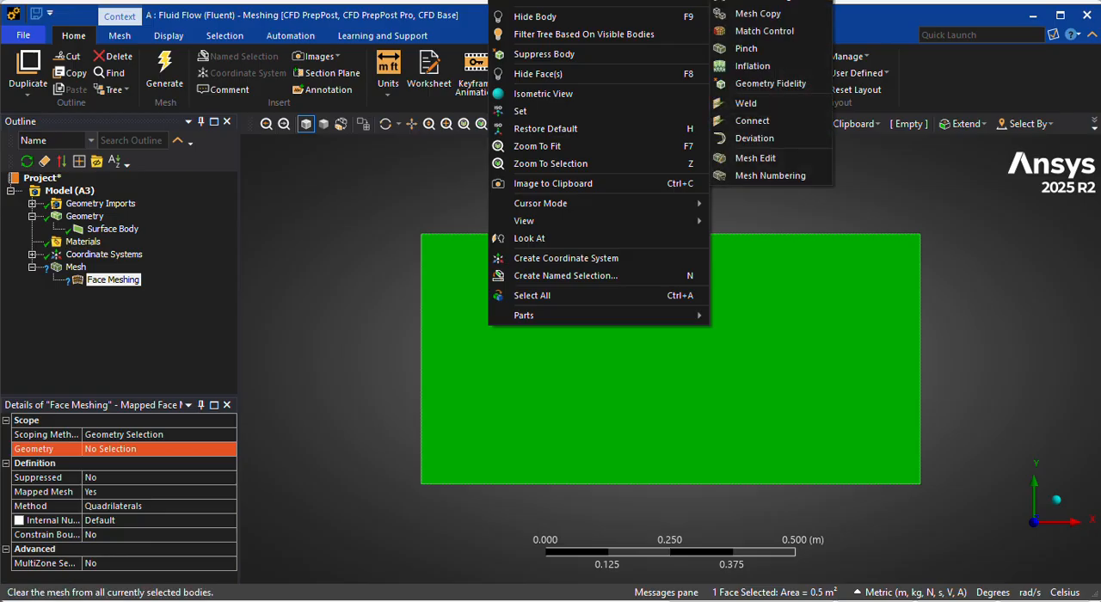
{"action": "left_click", "coordinate": [115, 284]}
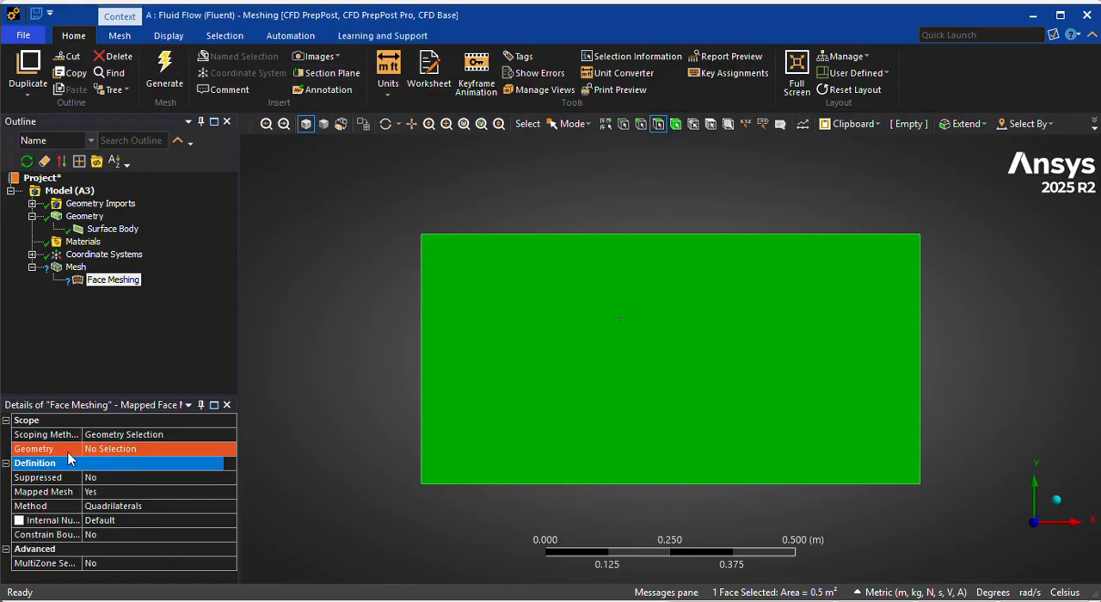
{"action": "left_click", "coordinate": [93, 455]}
{"action": "left_click", "coordinate": [100, 454]}
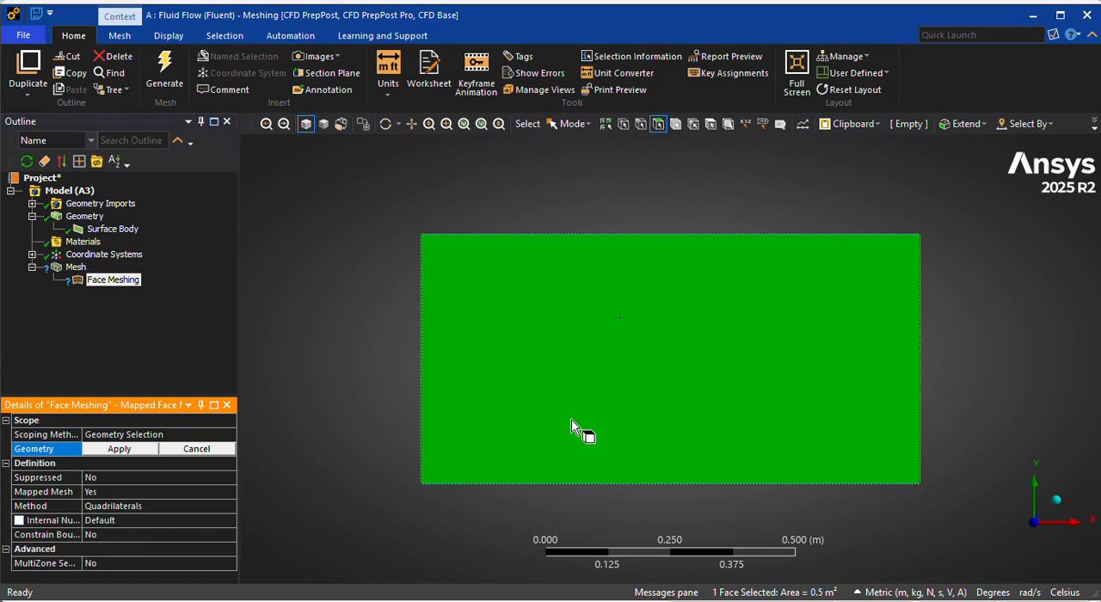
{"action": "left_click", "coordinate": [571, 420]}
{"action": "left_click", "coordinate": [120, 451]}
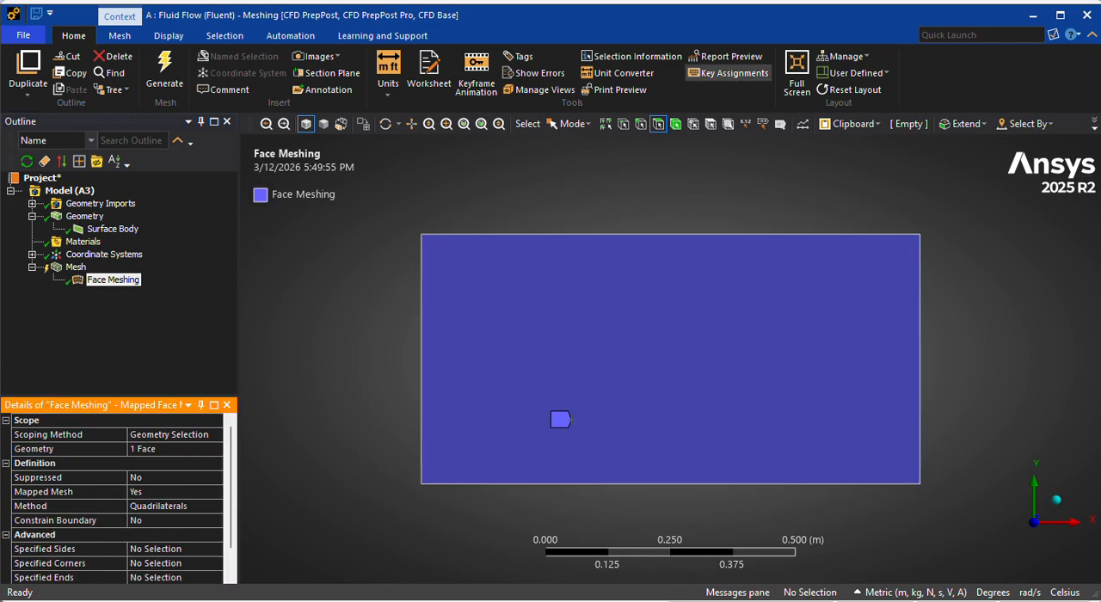
Insert a Sizing control and apply it to the rectangle's upper and lower horizontal edges.
{"action": "right_click", "coordinate": [92, 268]}
{"action": "mouse_move", "coordinate": [98, 273]}
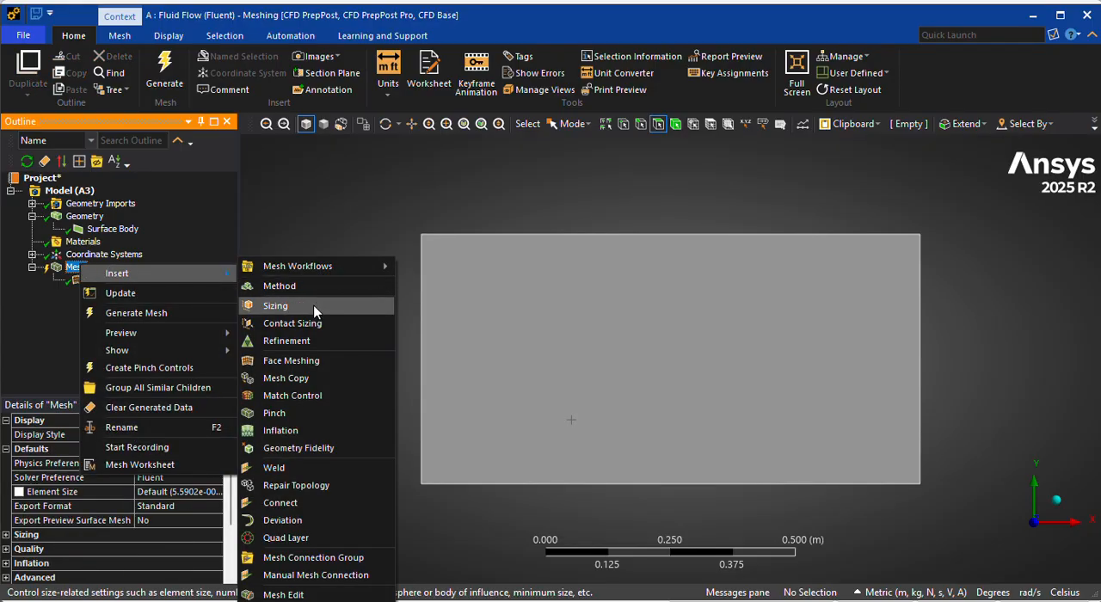
{"action": "left_click", "coordinate": [260, 306]}
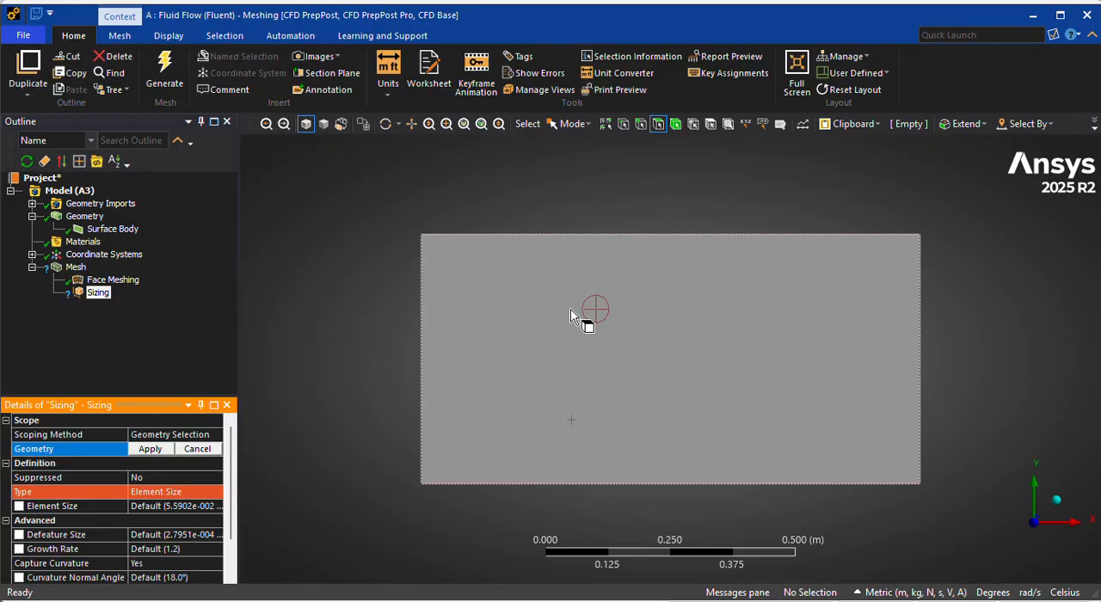
{"action": "left_click", "coordinate": [640, 125]}
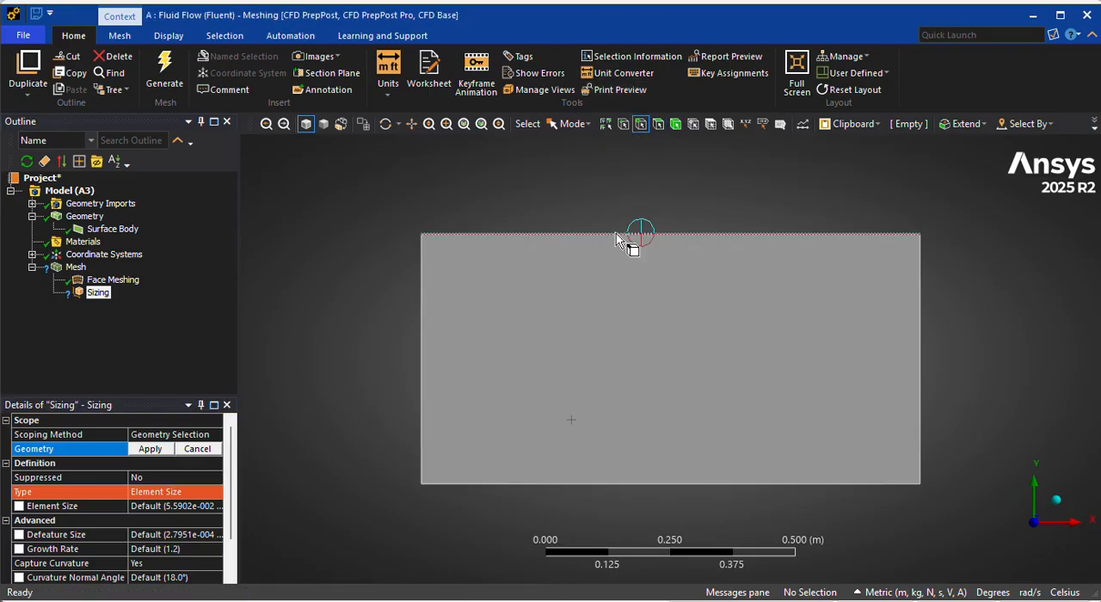
{"action": "left_click", "coordinate": [615, 234]}
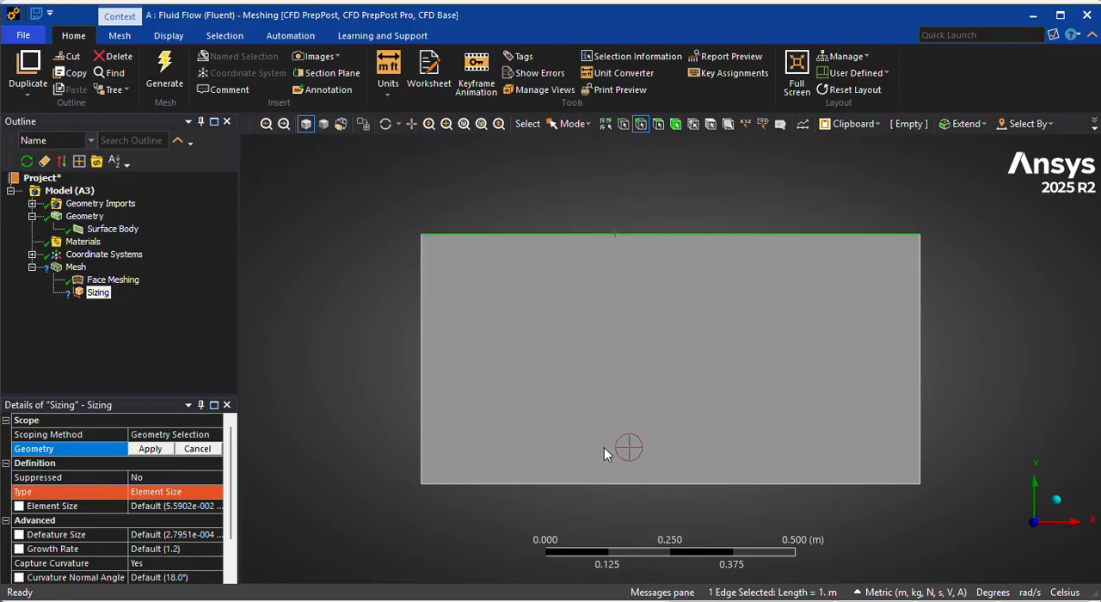
{"action": "left_click", "coordinate": [596, 484], "text": "ctrl"}
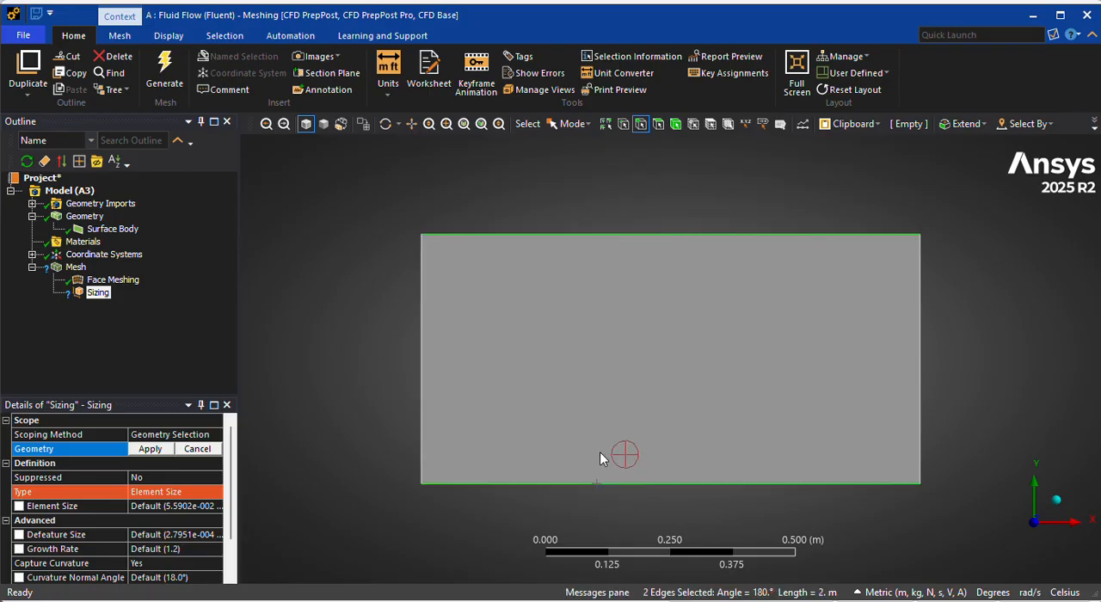
{"action": "left_click", "coordinate": [149, 449]}
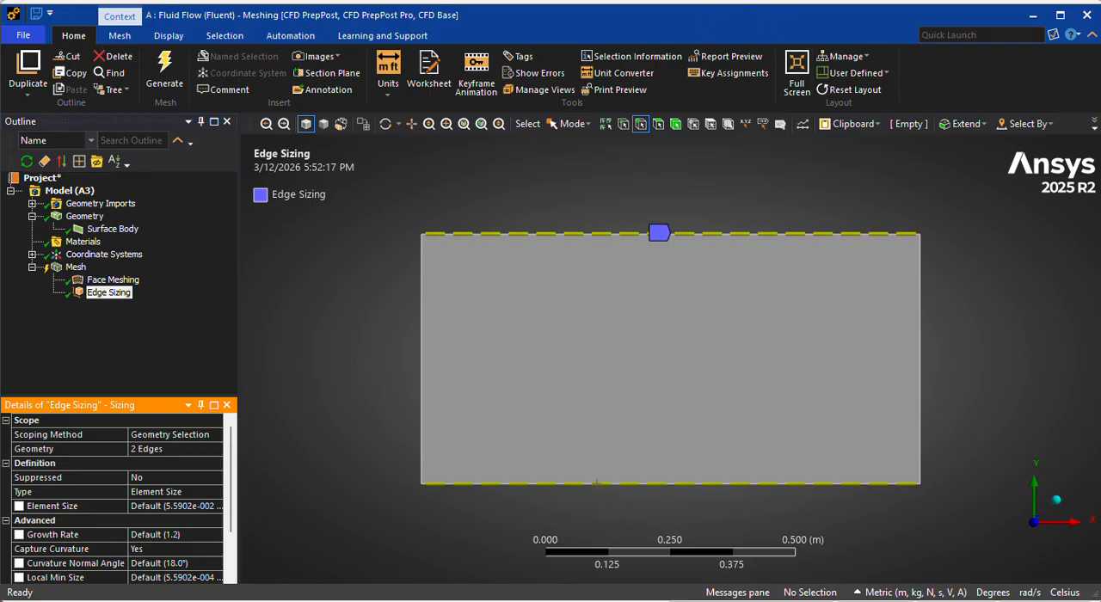
{"action": "left_click", "coordinate": [155, 477]}
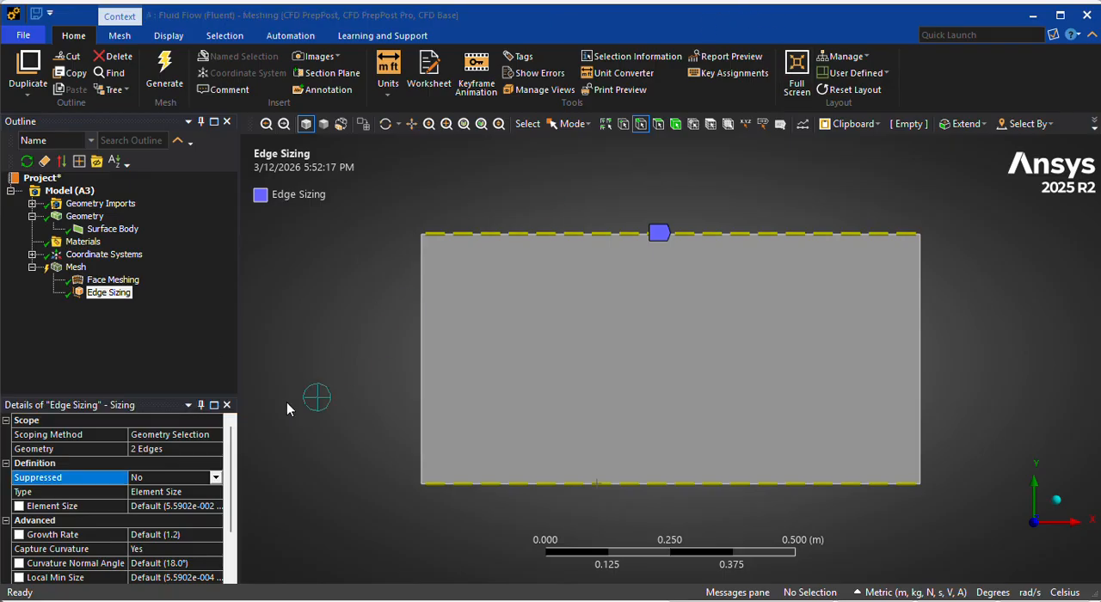
{"action": "left_click", "coordinate": [215, 478]}
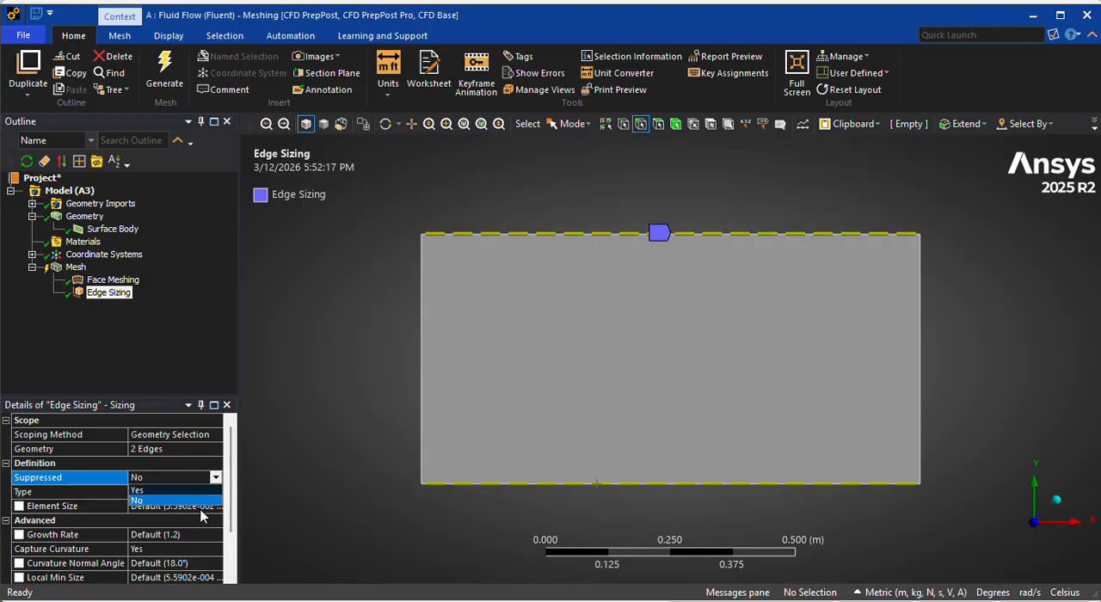
{"action": "left_click", "coordinate": [203, 462]}
{"action": "double_click", "coordinate": [178, 464]}
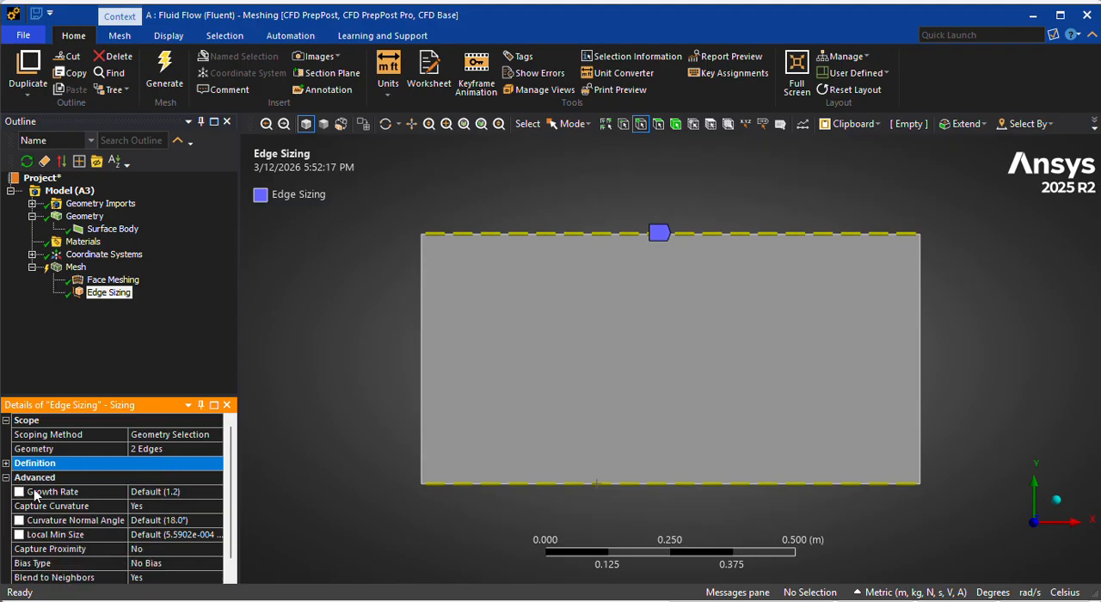
{"action": "left_click", "coordinate": [8, 464]}
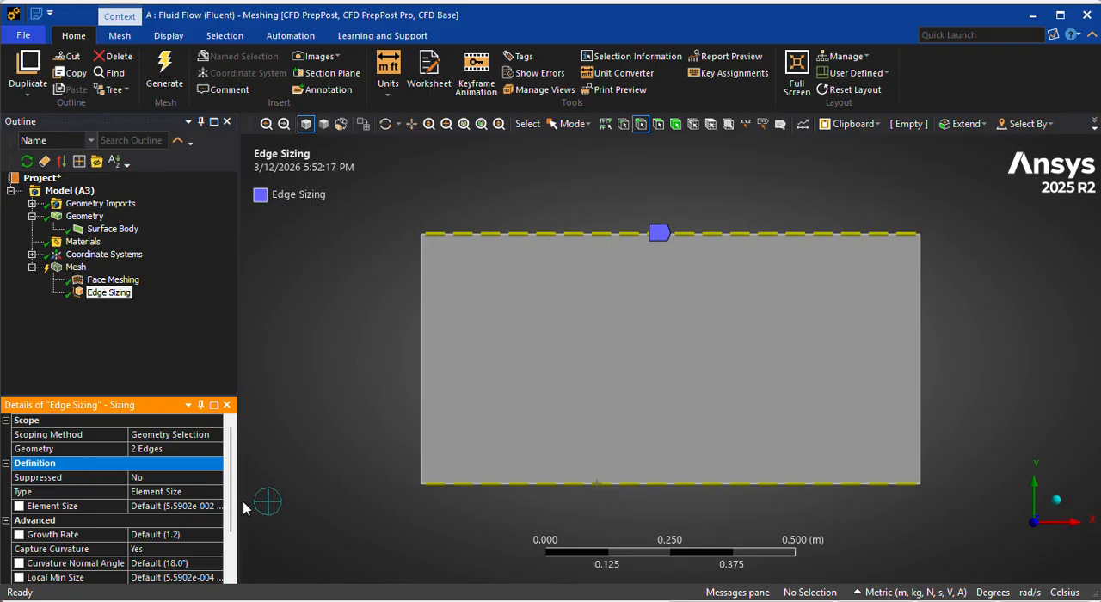
Set the edge sizing type to Number of Divisions with 50 divisions.
{"action": "left_click", "coordinate": [211, 490]}
{"action": "left_click", "coordinate": [215, 491]}
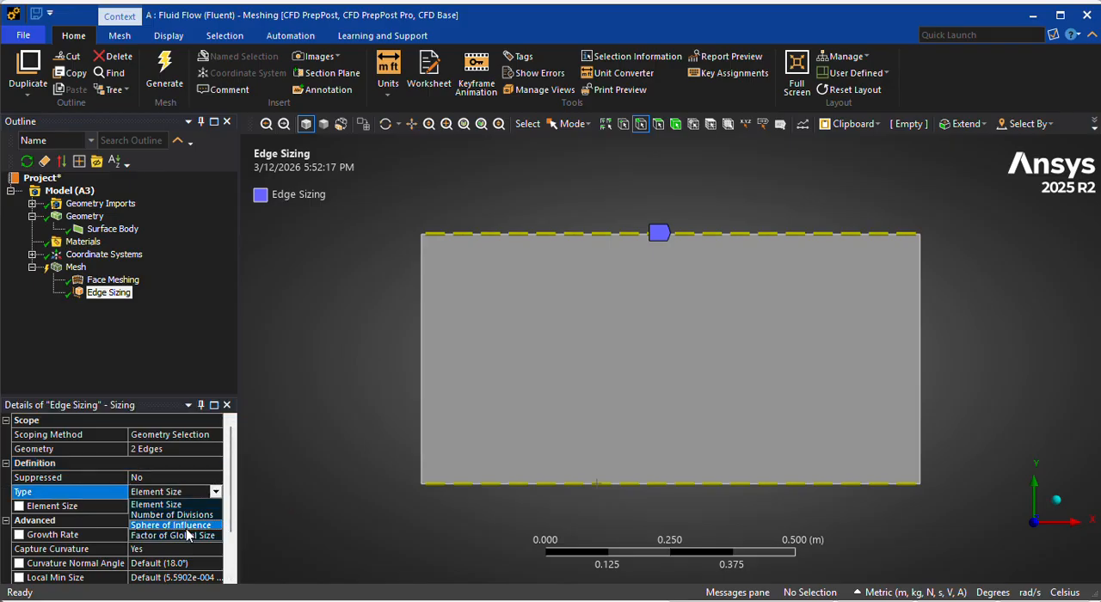
{"action": "left_click", "coordinate": [190, 515]}
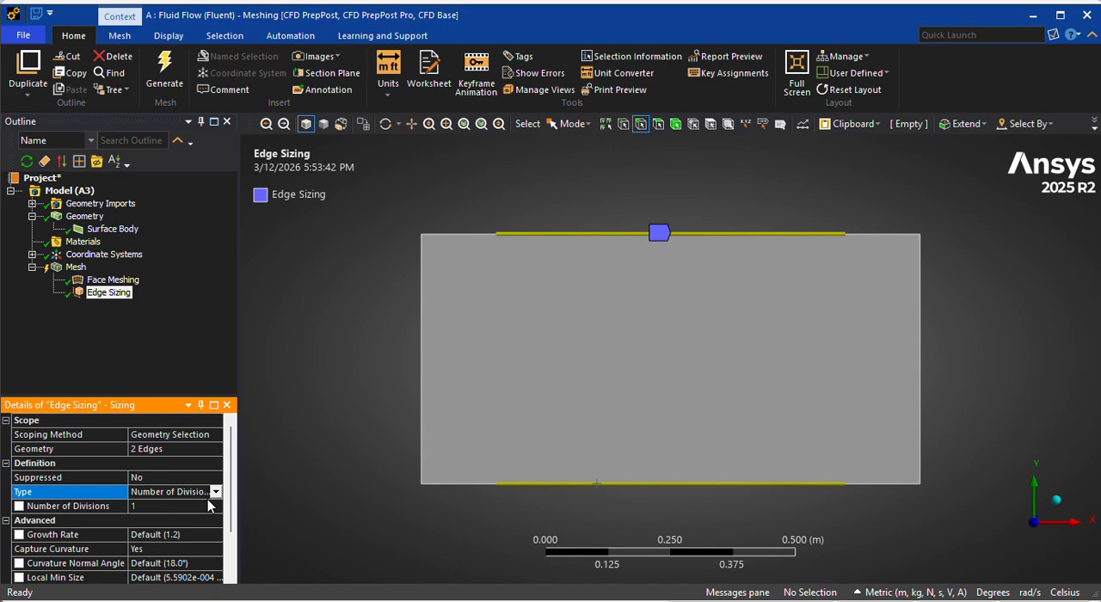
{"action": "left_click", "coordinate": [194, 507]}
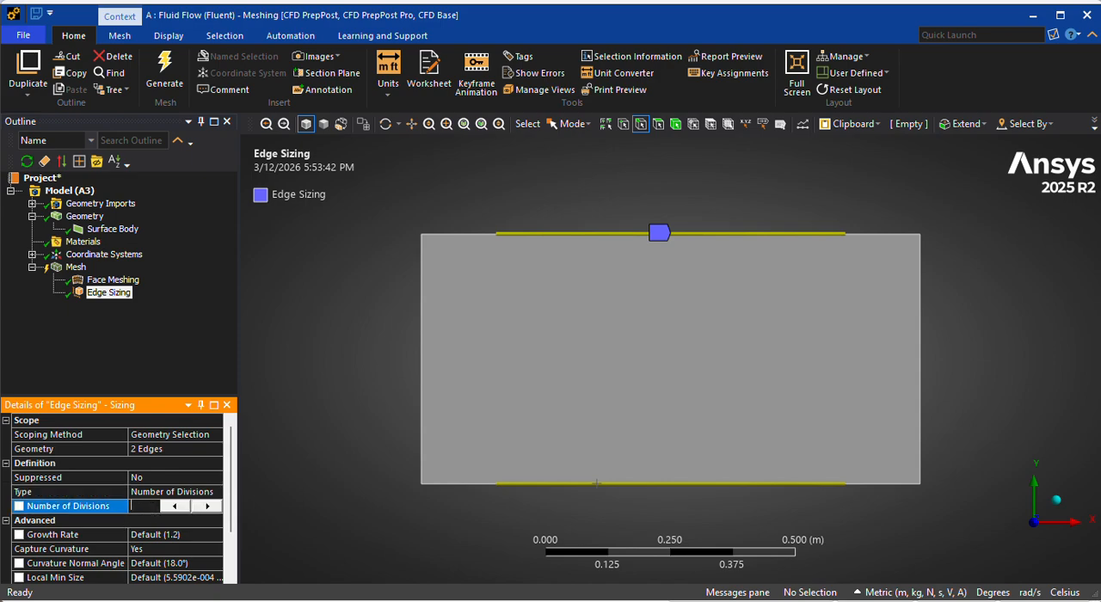
{"action": "key", "text": "Return"}
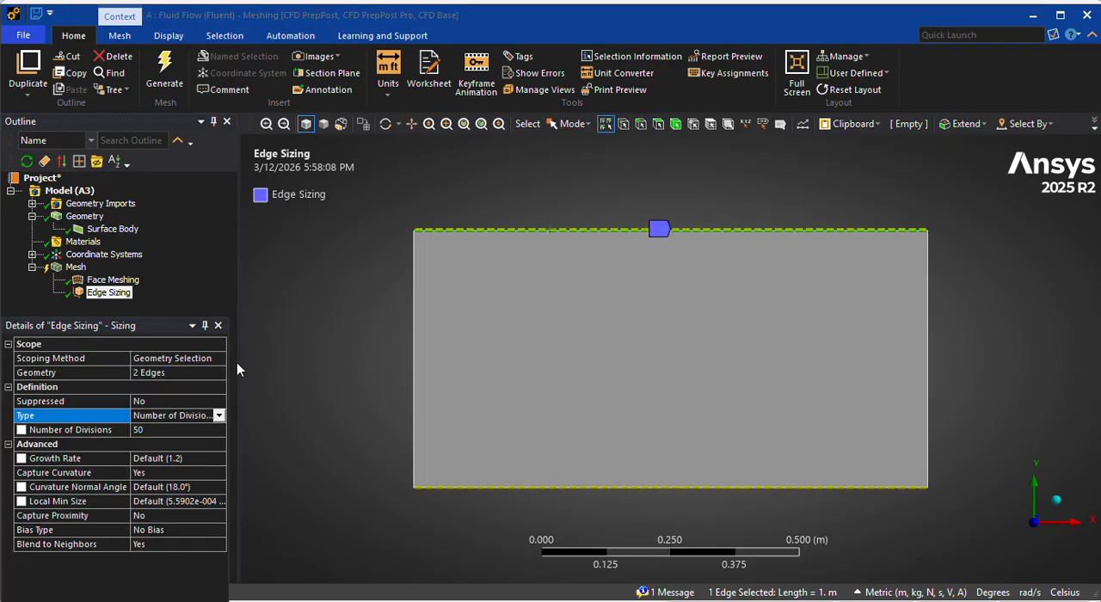
Generate the mesh and display it on the rectangular surface.
{"action": "left_click", "coordinate": [165, 74]}
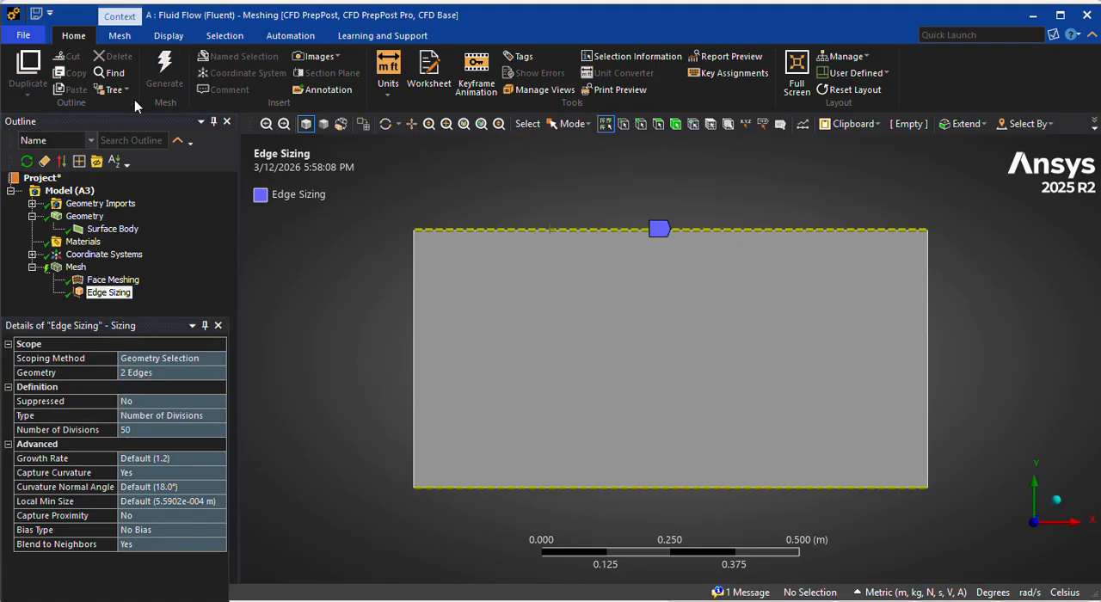
{"action": "left_click", "coordinate": [76, 267]}
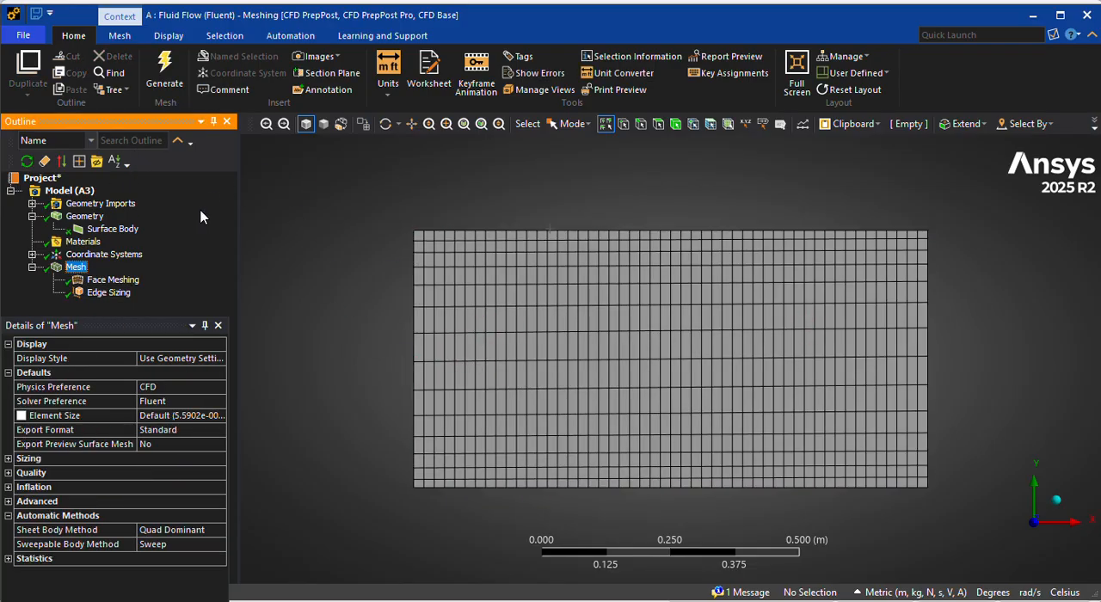
Insert a second Sizing control in the mesh and apply it to the rectangle's left vertical edge.
{"action": "right_click", "coordinate": [76, 268]}
{"action": "mouse_move", "coordinate": [138, 284]}
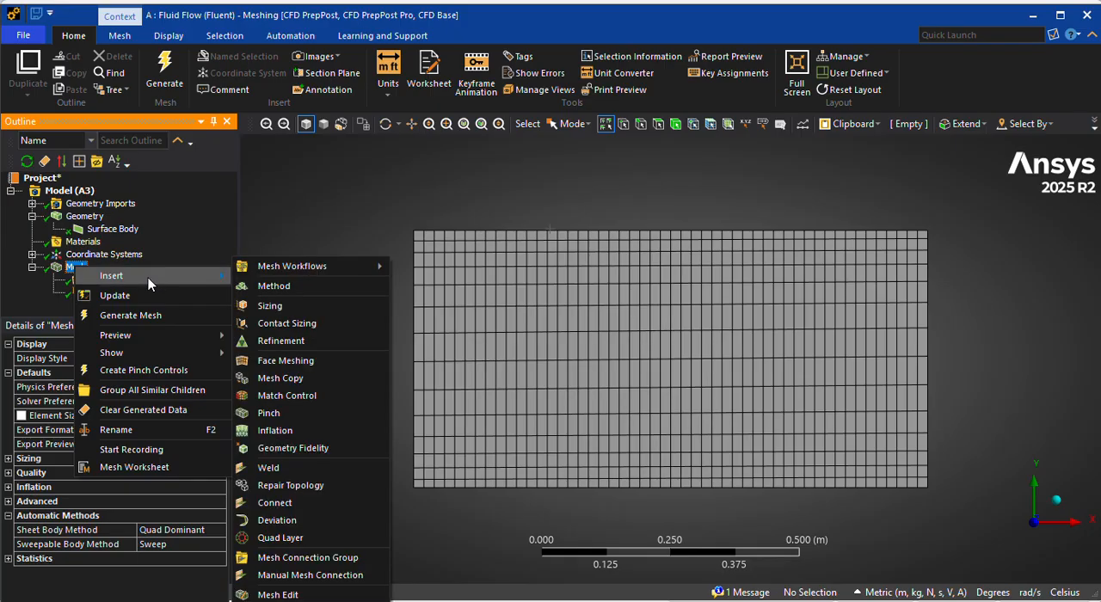
{"action": "left_click", "coordinate": [282, 312]}
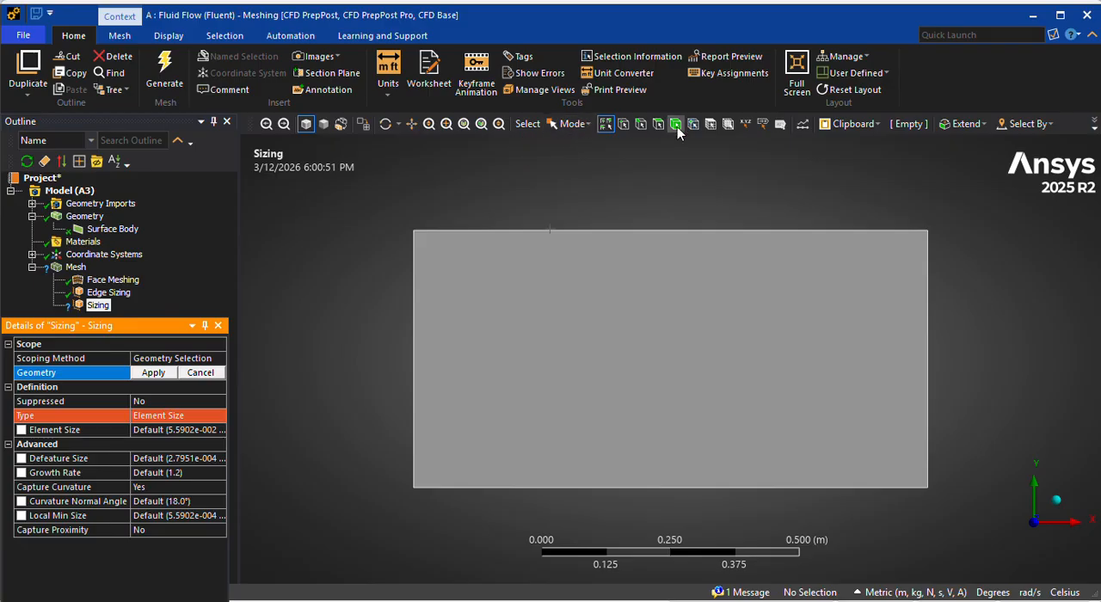
{"action": "left_click", "coordinate": [641, 124]}
{"action": "left_click", "coordinate": [414, 325]}
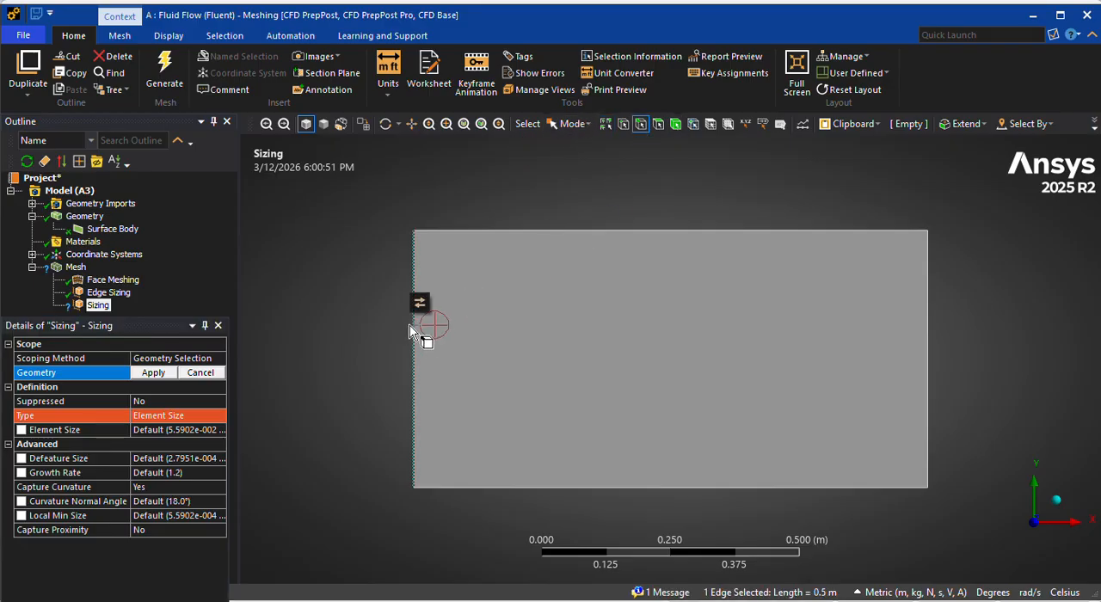
{"action": "left_click", "coordinate": [157, 371]}
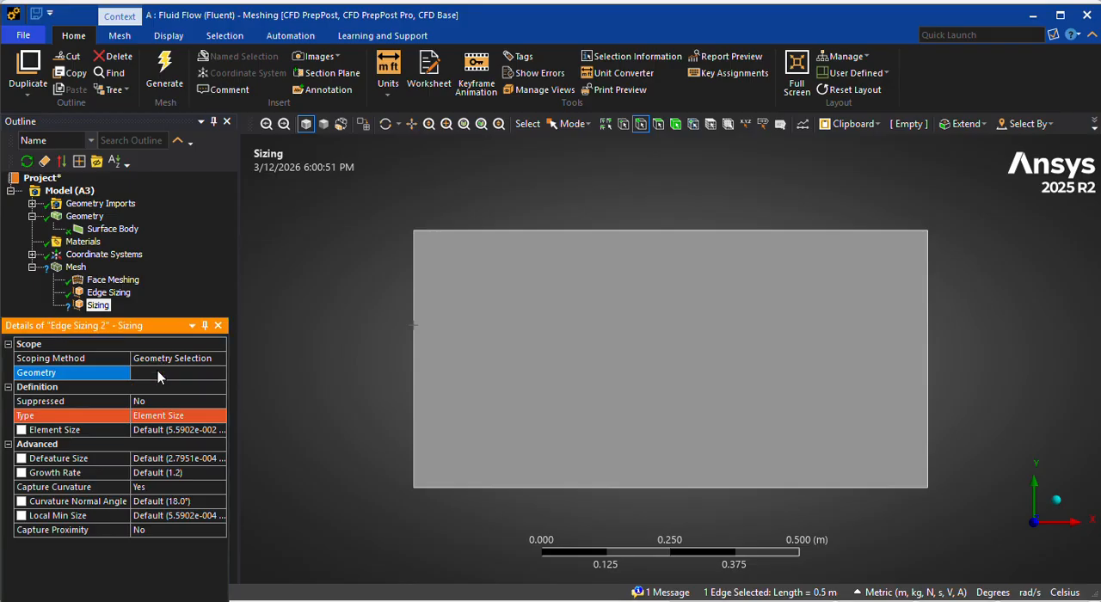
Set the left edge's sizing type to Number of Divisions with 60 divisions and generate the mesh.
{"action": "left_click", "coordinate": [162, 416]}
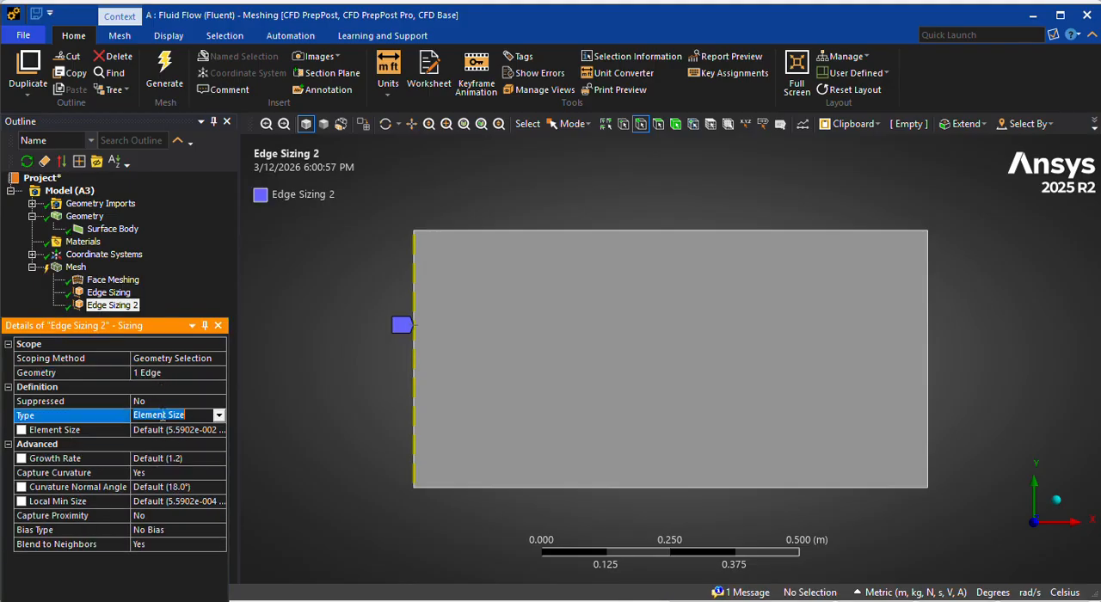
{"action": "left_click", "coordinate": [218, 415]}
{"action": "left_click", "coordinate": [157, 435]}
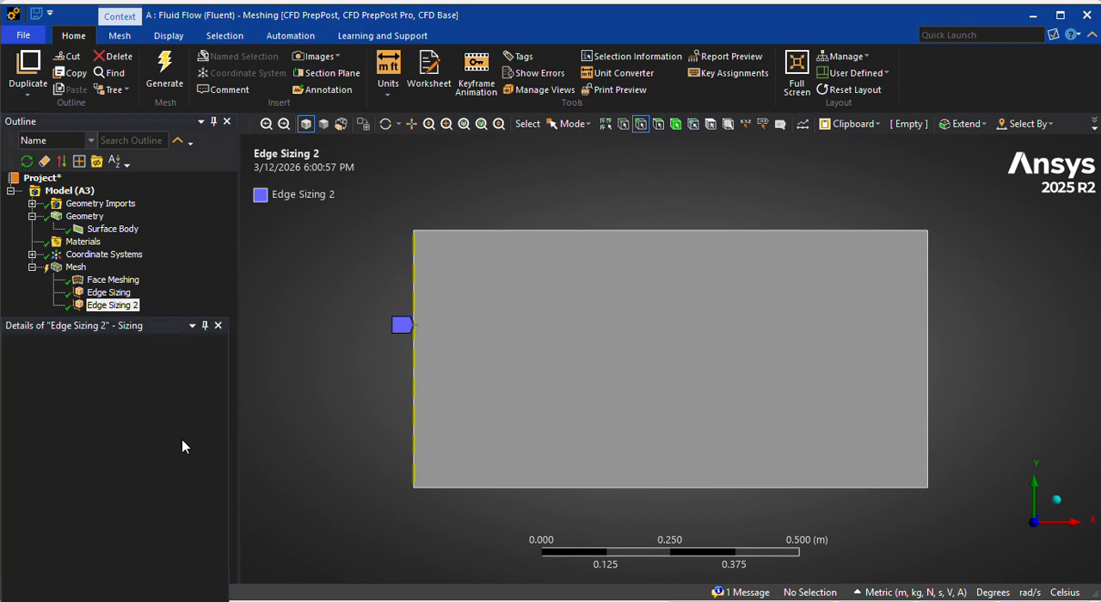
{"action": "left_click", "coordinate": [154, 429]}
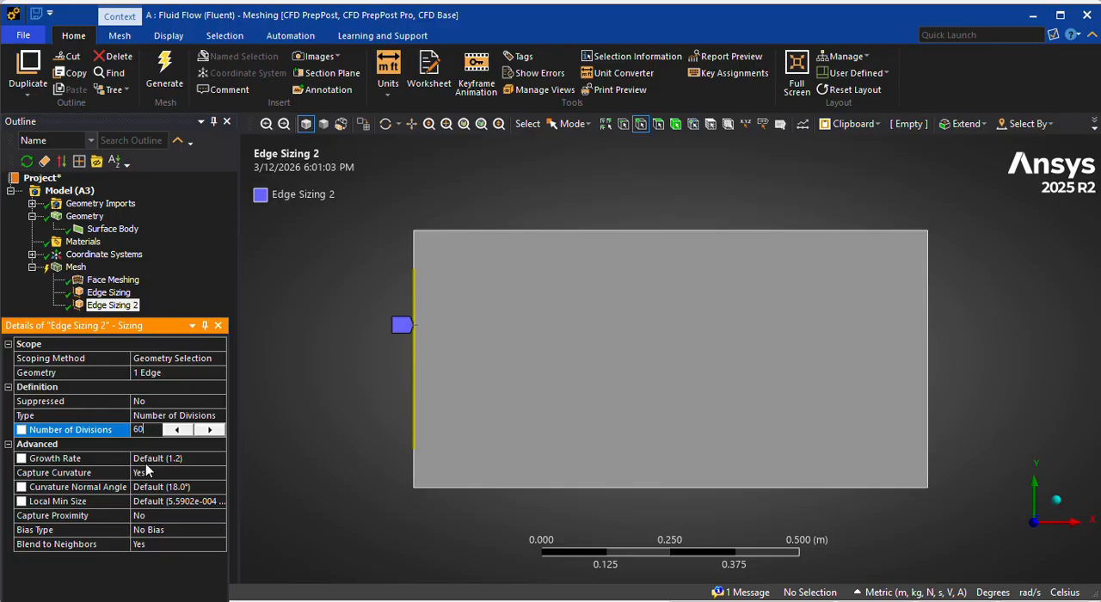
{"action": "key", "text": "Return"}
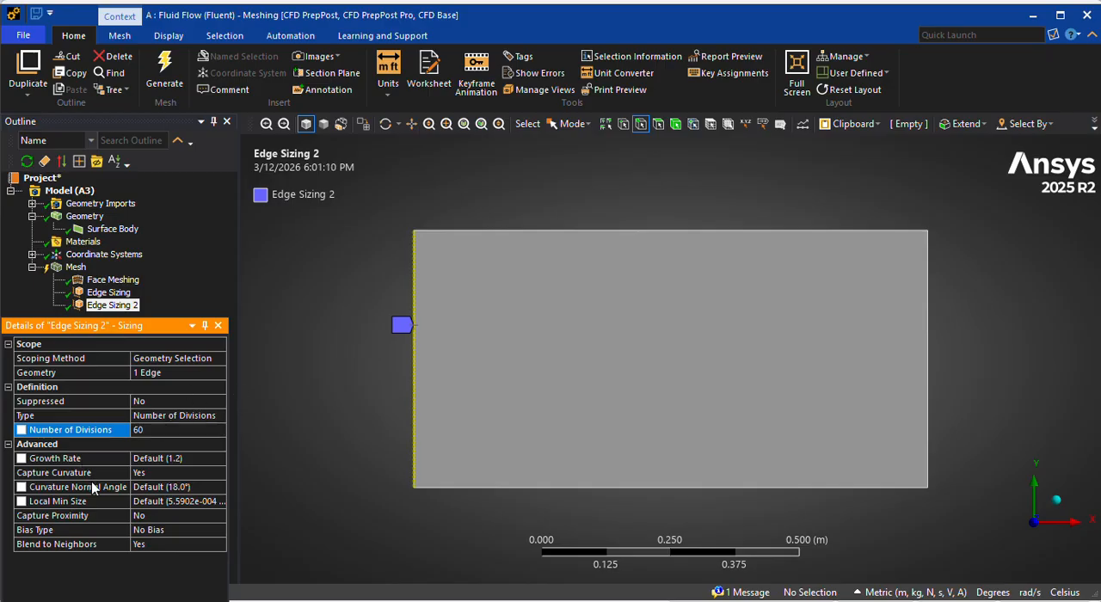
{"action": "left_click", "coordinate": [164, 70]}
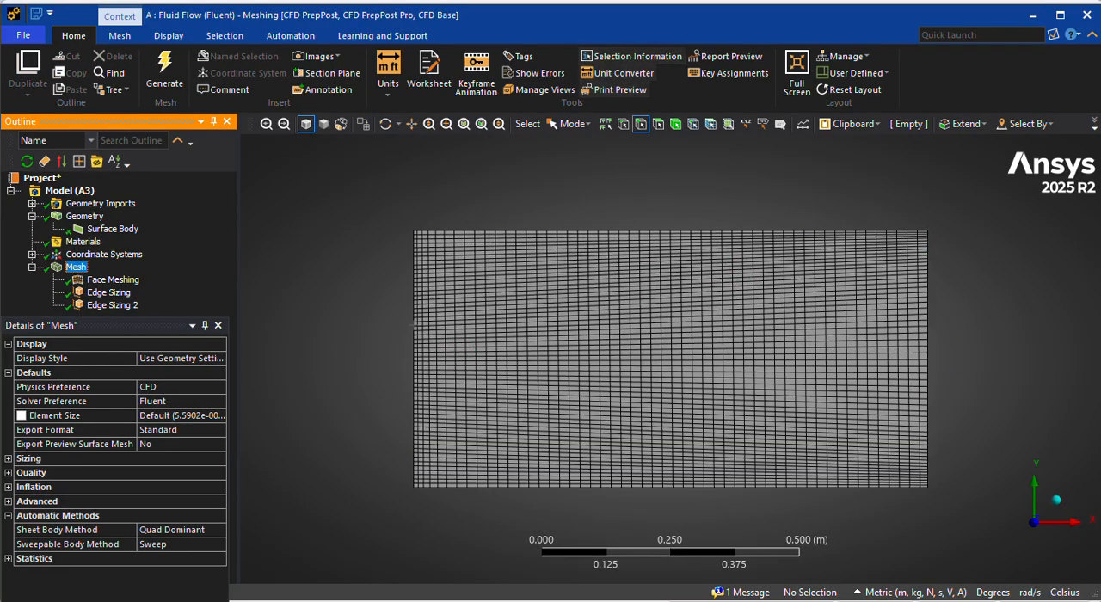
Change the left edge sizing's bias type to the long-to-short pattern, refining the elements toward the rectangle's lower edge.
{"action": "left_click", "coordinate": [112, 305]}
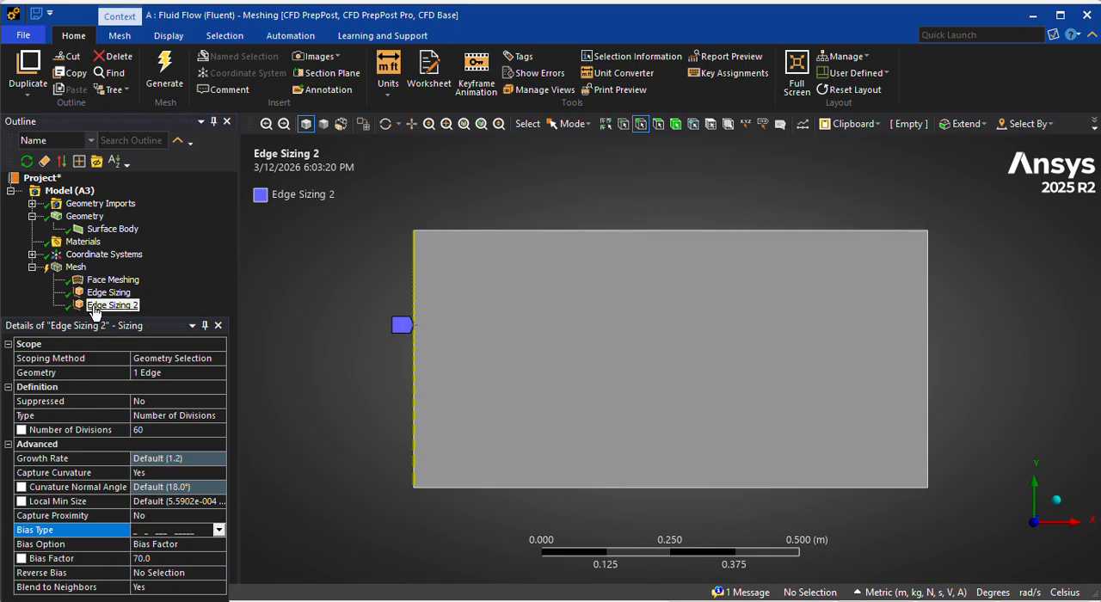
{"action": "left_click", "coordinate": [172, 544]}
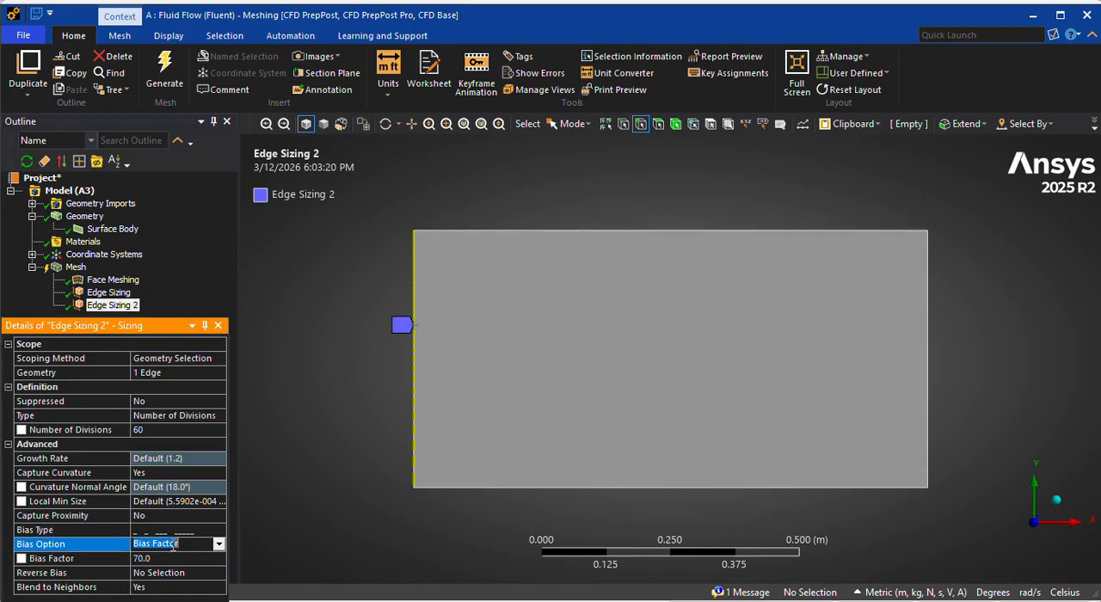
{"action": "left_click", "coordinate": [219, 542]}
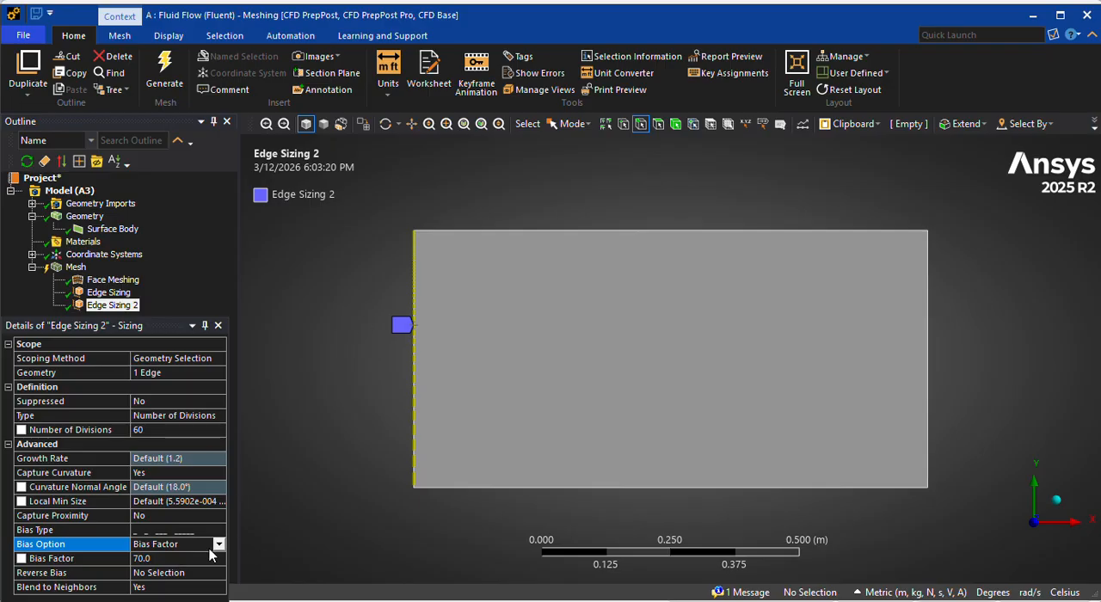
{"action": "left_click", "coordinate": [209, 548]}
{"action": "left_click", "coordinate": [221, 546]}
{"action": "left_click", "coordinate": [212, 556]}
{"action": "left_click", "coordinate": [185, 531]}
{"action": "left_click", "coordinate": [215, 531]}
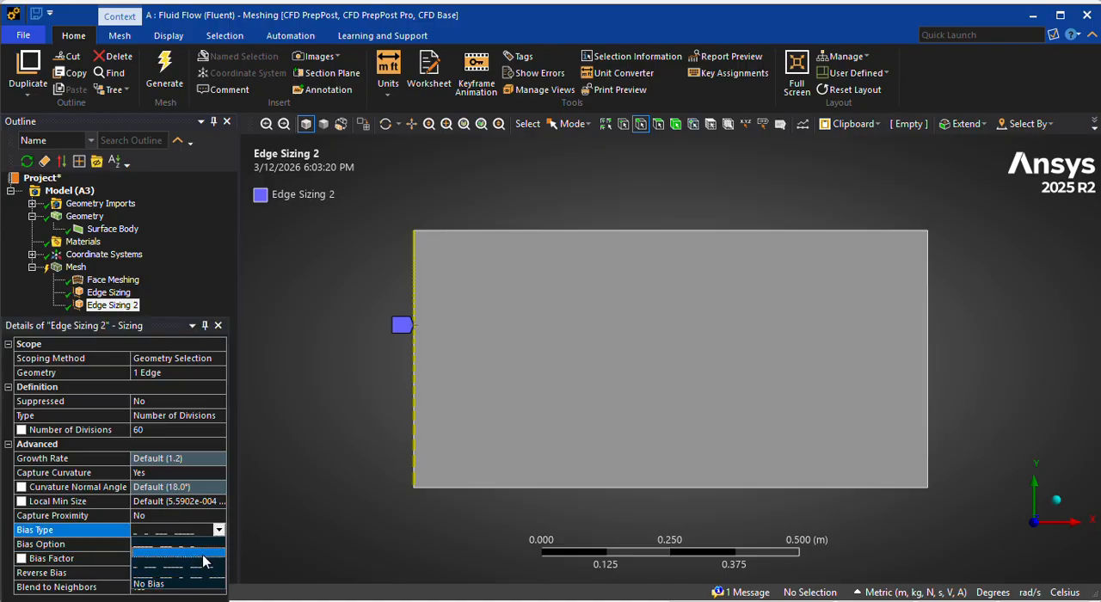
{"action": "left_click", "coordinate": [203, 549]}
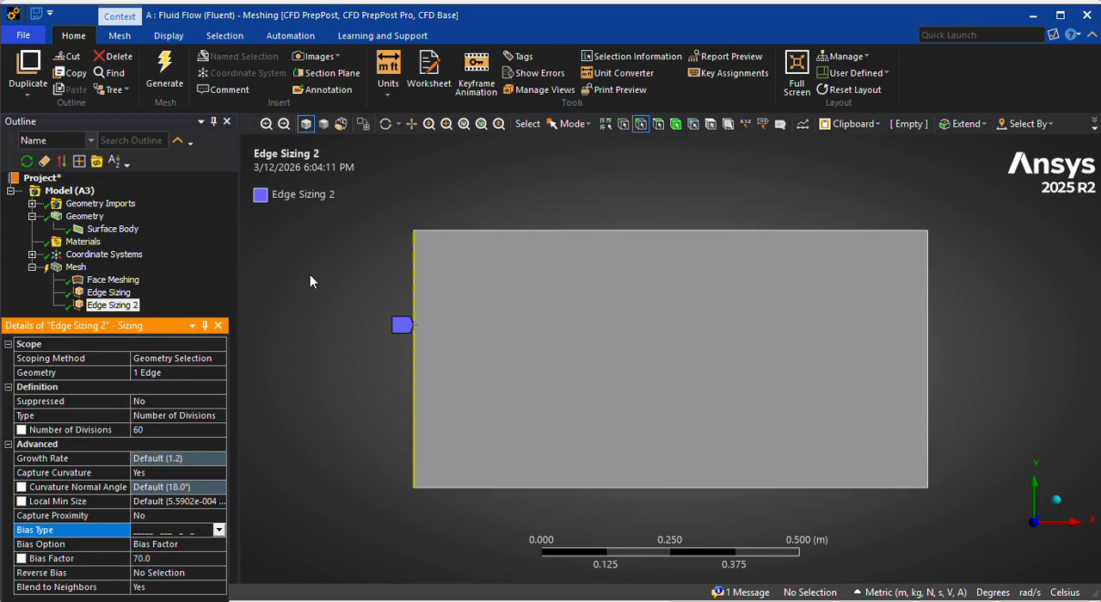
{"action": "left_click", "coordinate": [142, 558]}
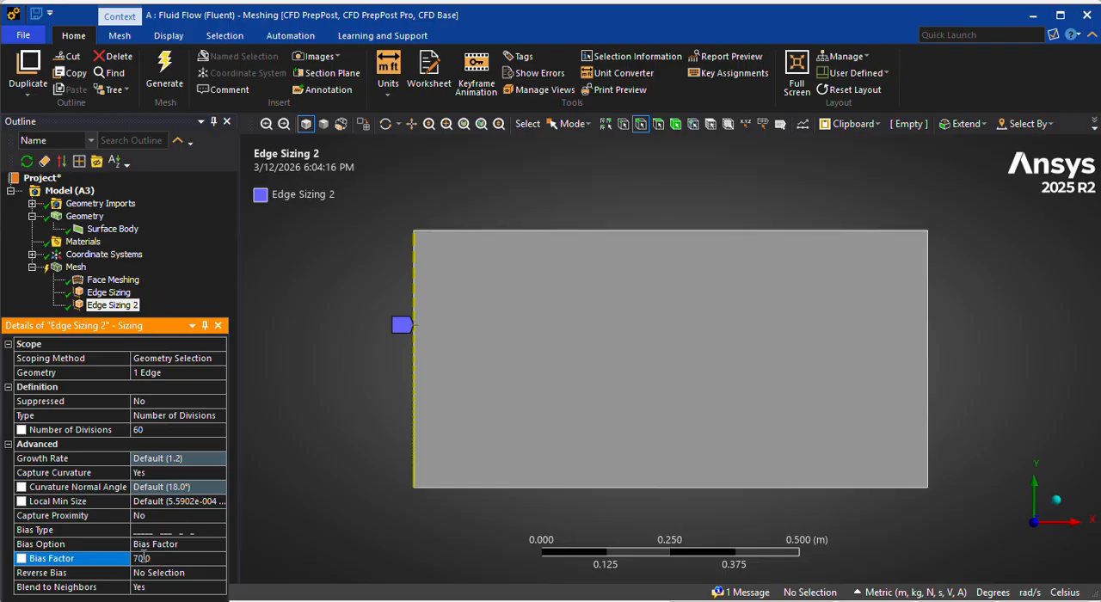
Regenerate the mesh with the biased left edge and display it.
{"action": "left_click", "coordinate": [172, 75]}
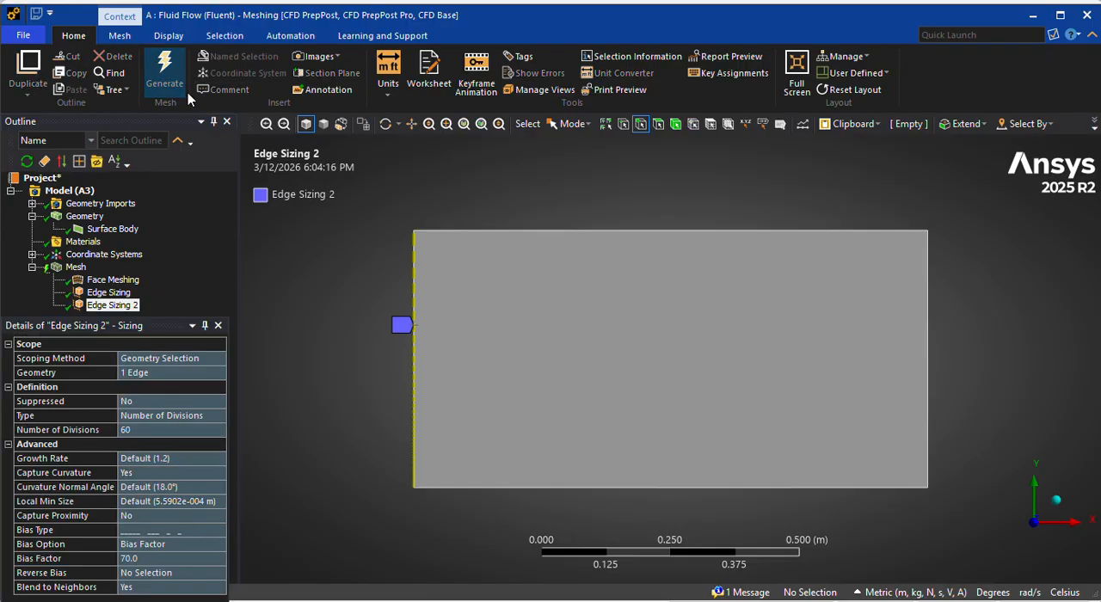
{"action": "left_click", "coordinate": [76, 268]}
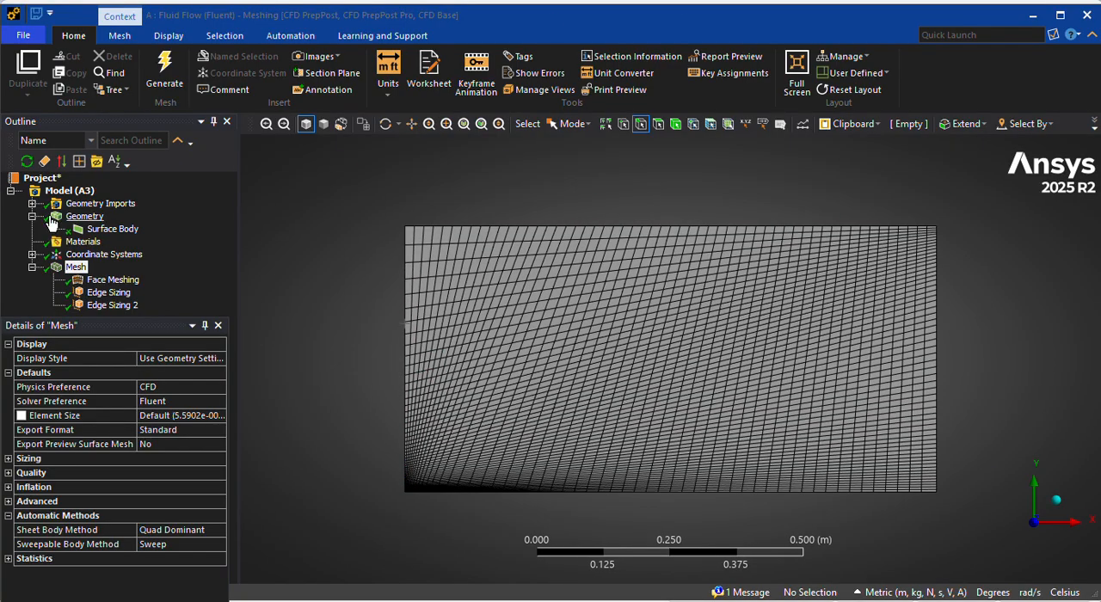
{"action": "left_click", "coordinate": [82, 269]}
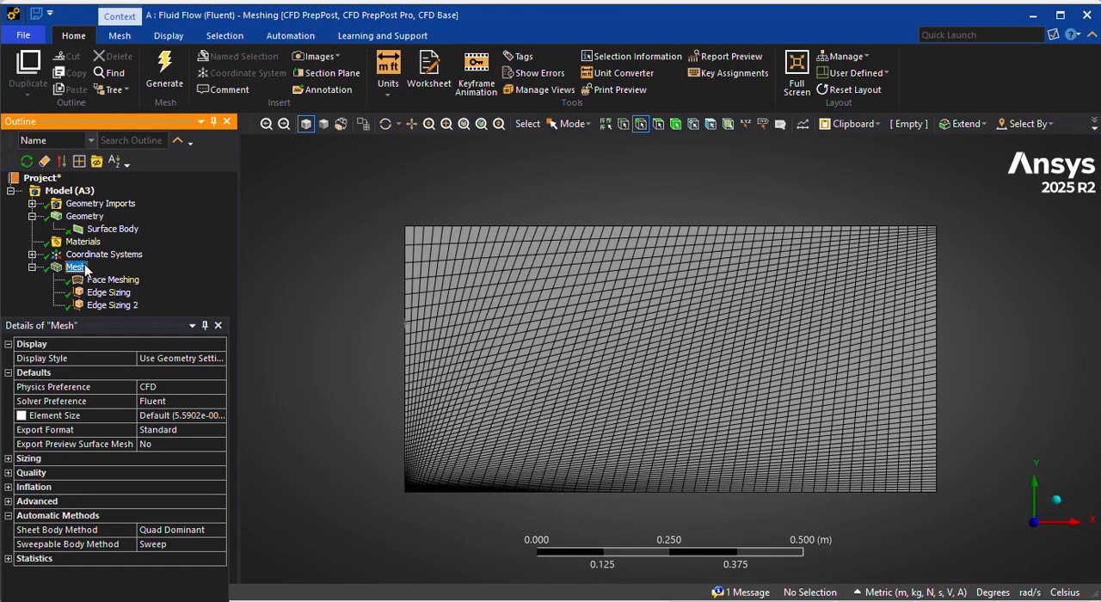
Insert a third Sizing control in the mesh and apply it to the rectangle's right vertical edge.
{"action": "right_click", "coordinate": [86, 269]}
{"action": "mouse_move", "coordinate": [121, 273]}
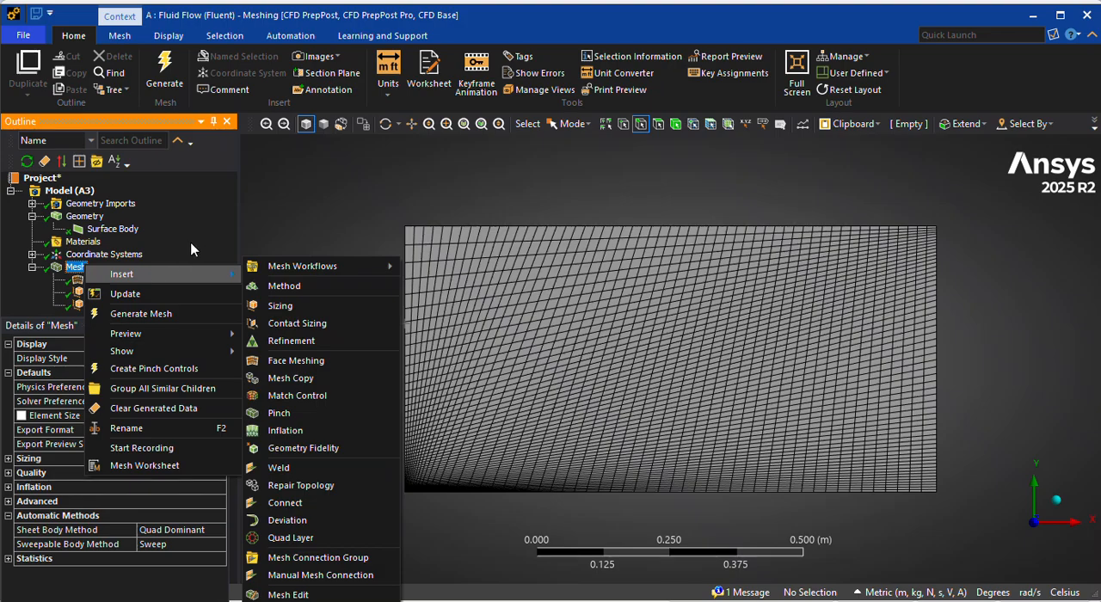
{"action": "left_click", "coordinate": [286, 305]}
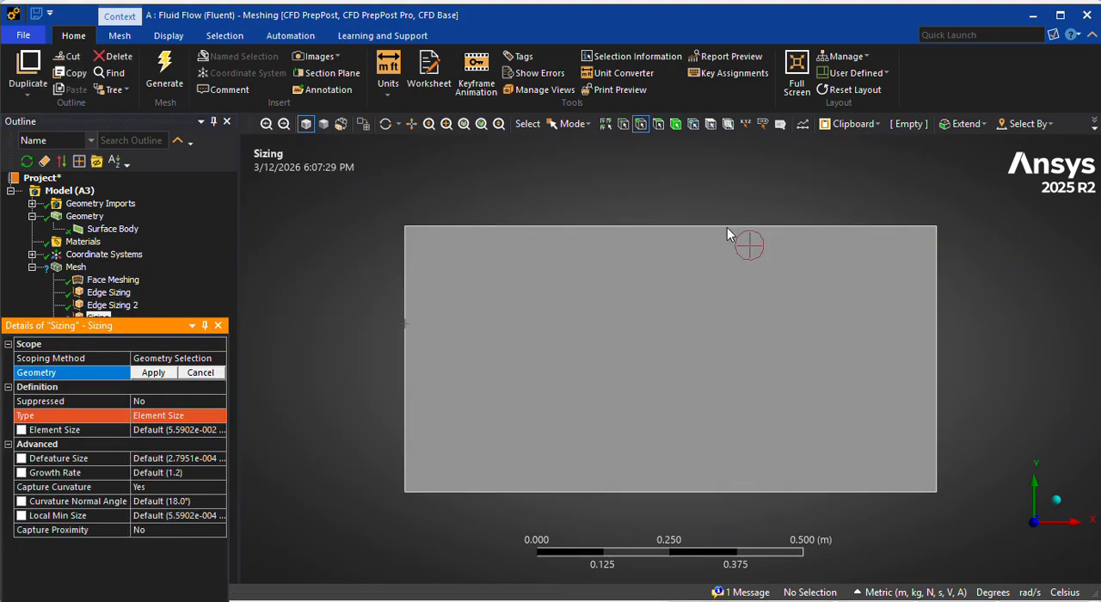
{"action": "left_click", "coordinate": [934, 305]}
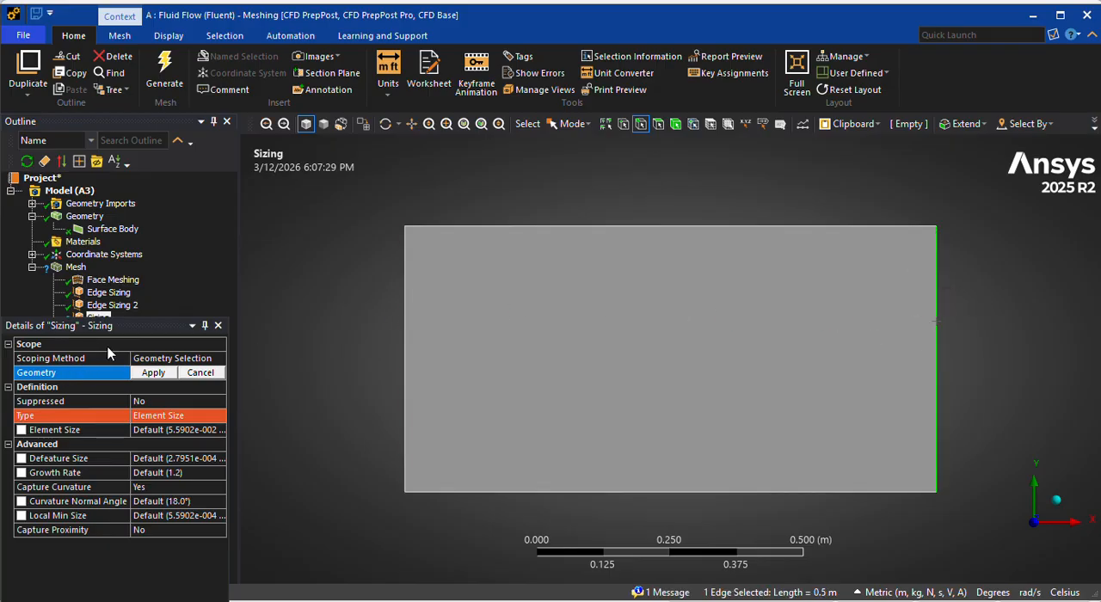
{"action": "left_click", "coordinate": [153, 371]}
Set the right edge's sizing type to Number of Divisions with 60 divisions.
{"action": "left_click", "coordinate": [155, 415]}
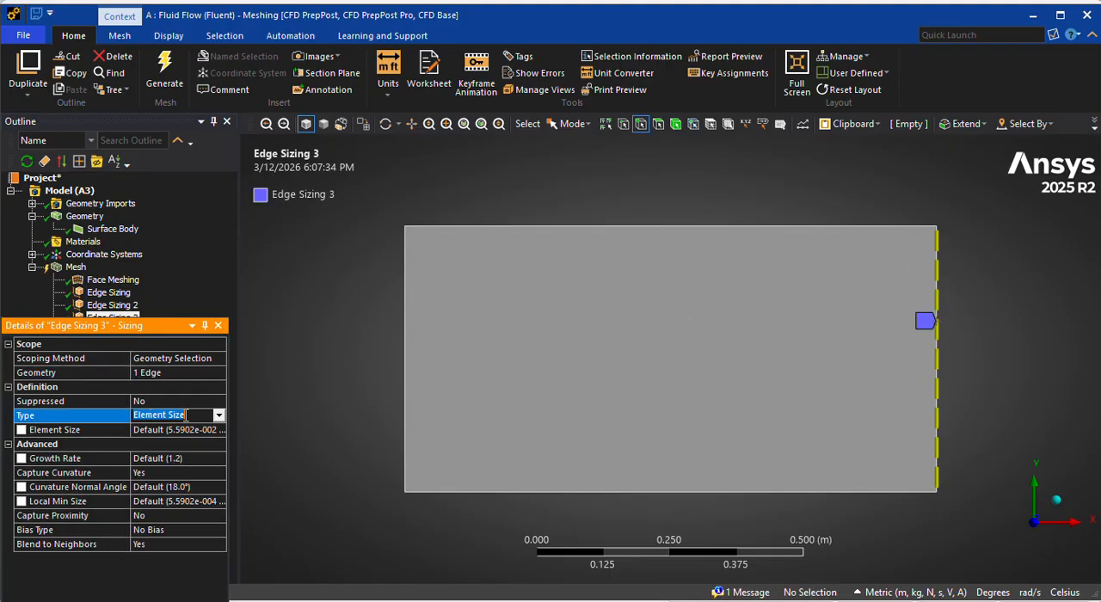
{"action": "left_click", "coordinate": [219, 416]}
{"action": "left_click", "coordinate": [172, 434]}
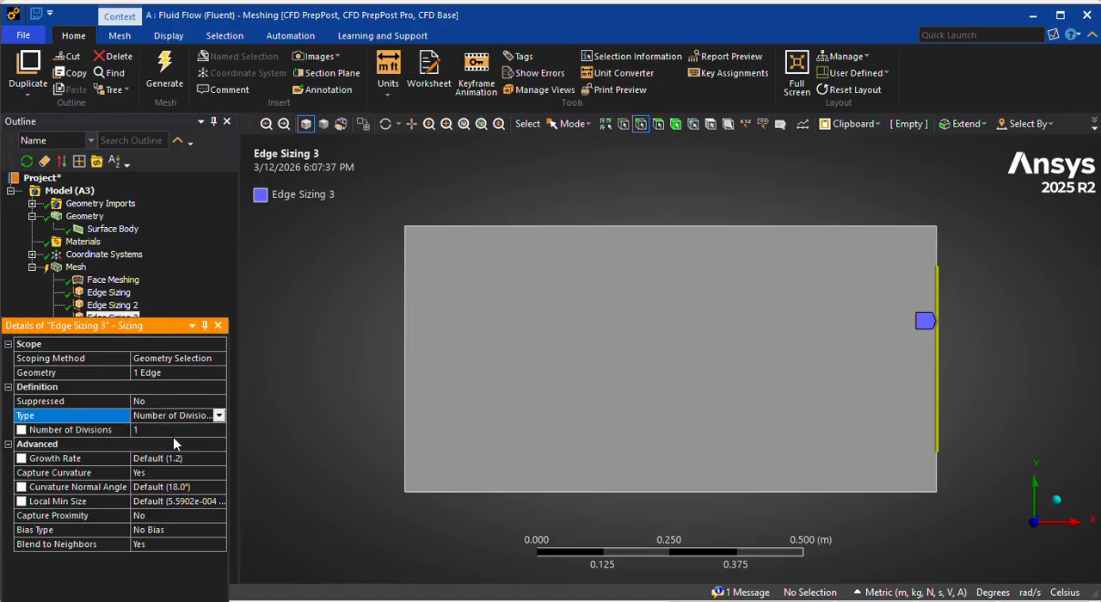
{"action": "left_click", "coordinate": [172, 432]}
{"action": "type", "text": "6"}
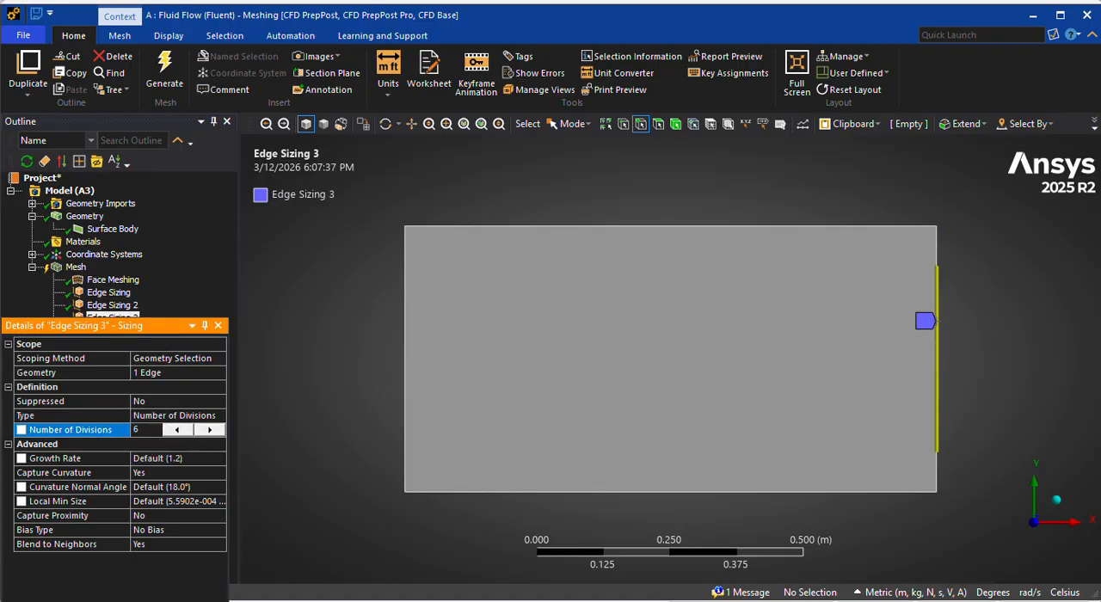
{"action": "type", "text": "0"}
{"action": "key", "text": "Return"}
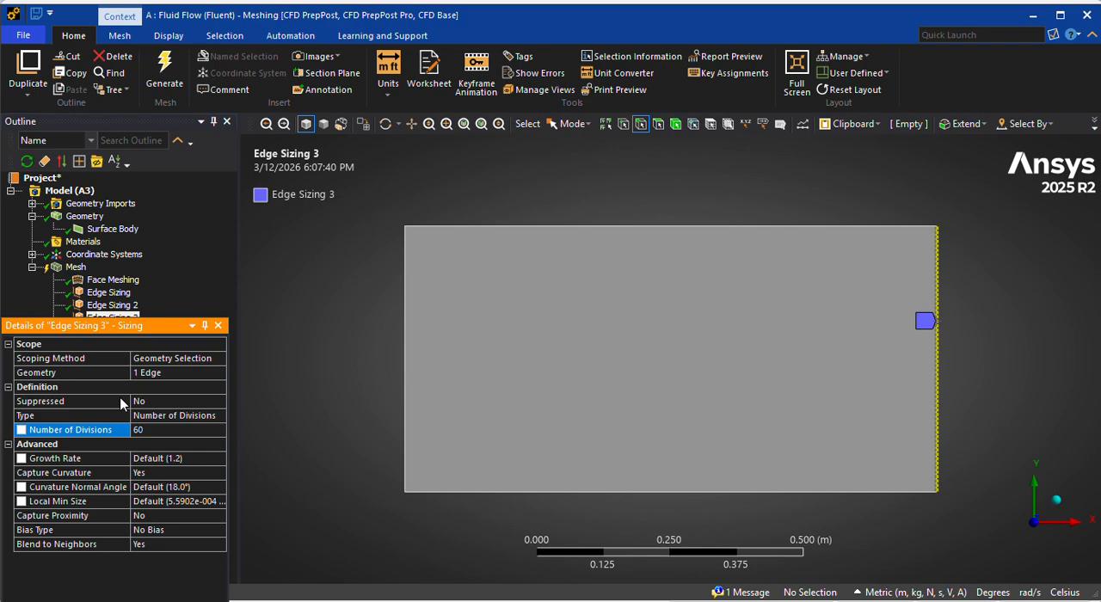
Give the right edge sizing the short-to-long bias type with a bias factor of 70.
{"action": "left_click", "coordinate": [162, 529]}
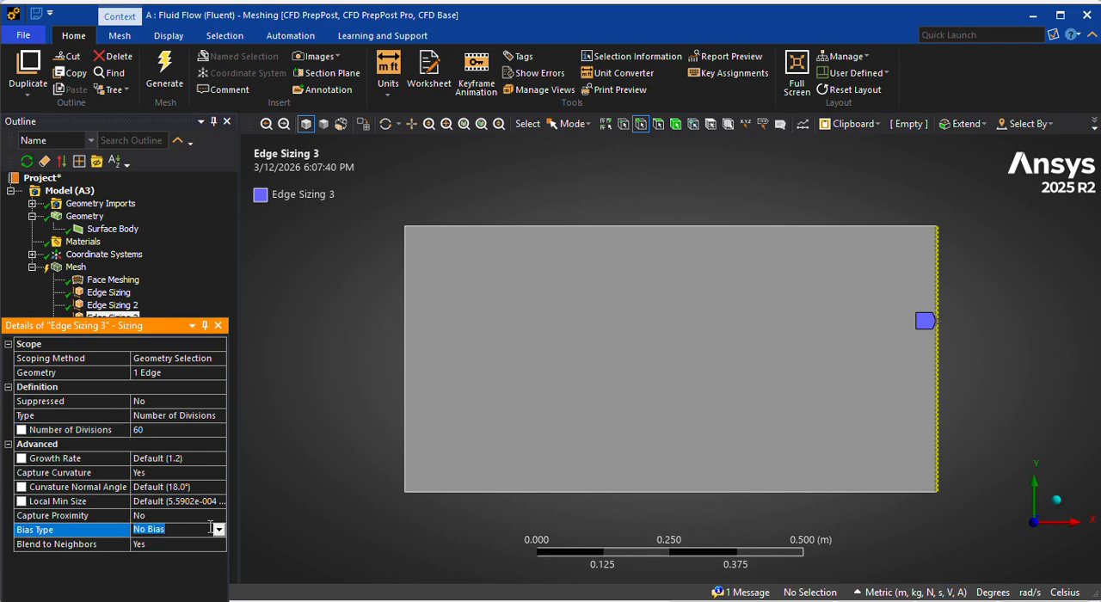
{"action": "left_click", "coordinate": [219, 530]}
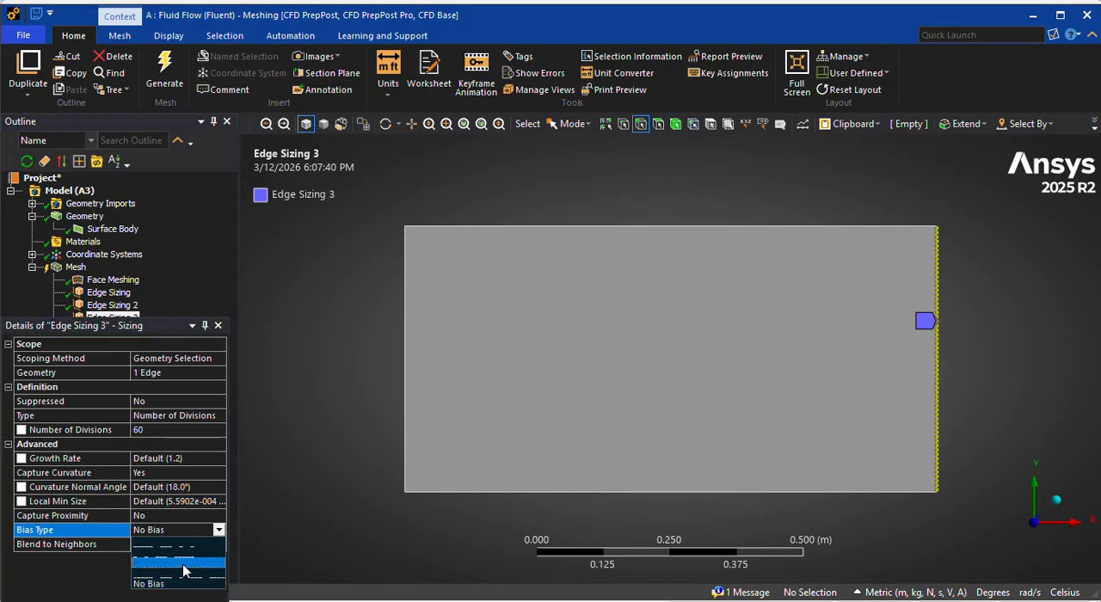
{"action": "left_click", "coordinate": [187, 564]}
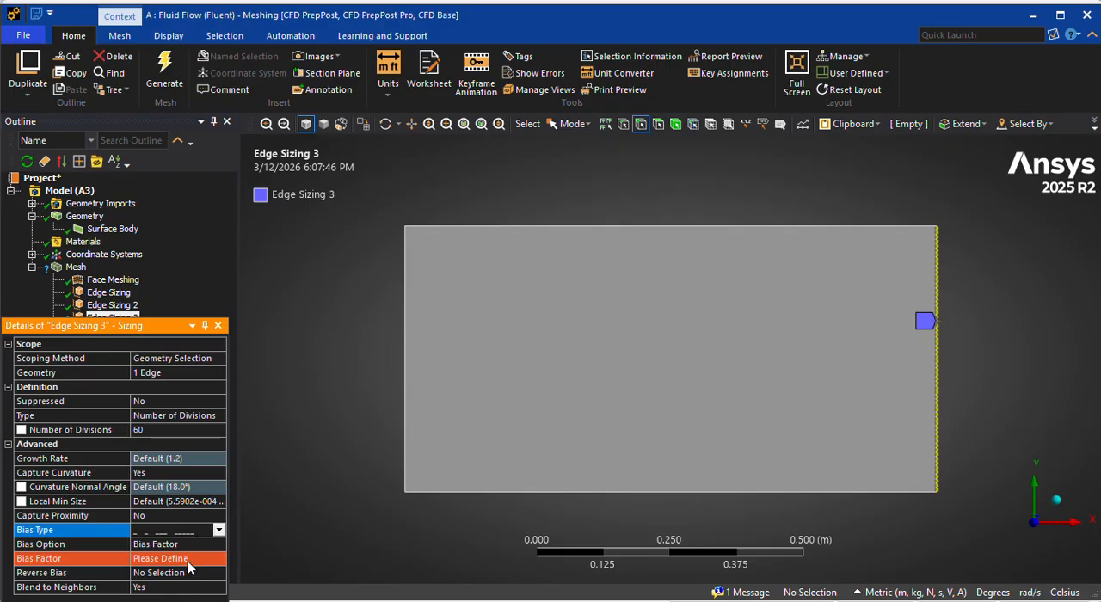
{"action": "scroll", "coordinate": [946, 387], "scroll_direction": "up", "scroll_amount": 3}
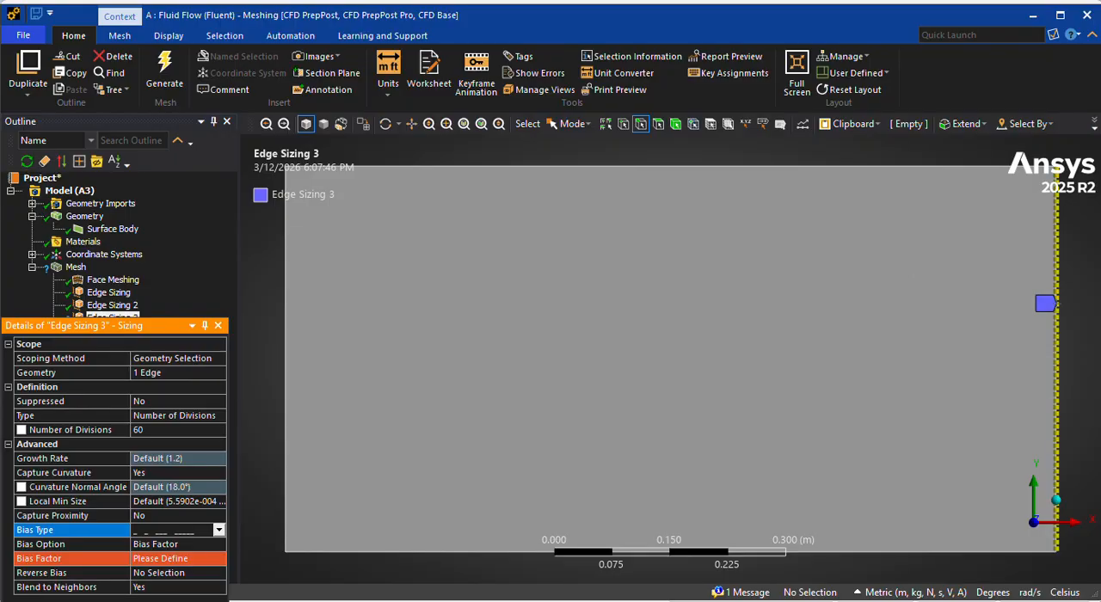
{"action": "left_click", "coordinate": [171, 559]}
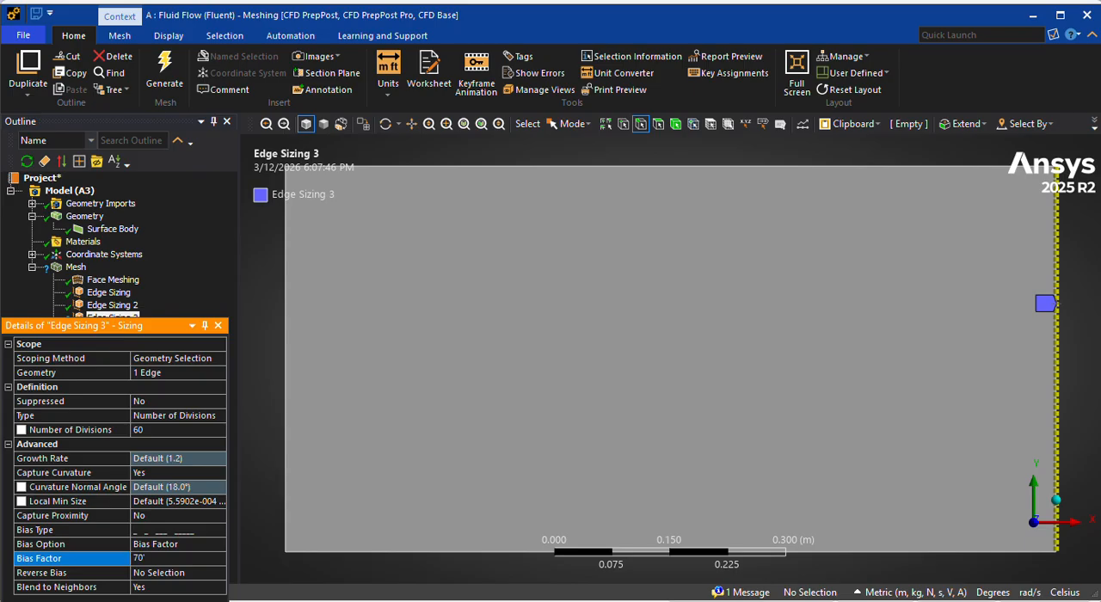
{"action": "type", "text": "70"}
{"action": "key", "text": "Return"}
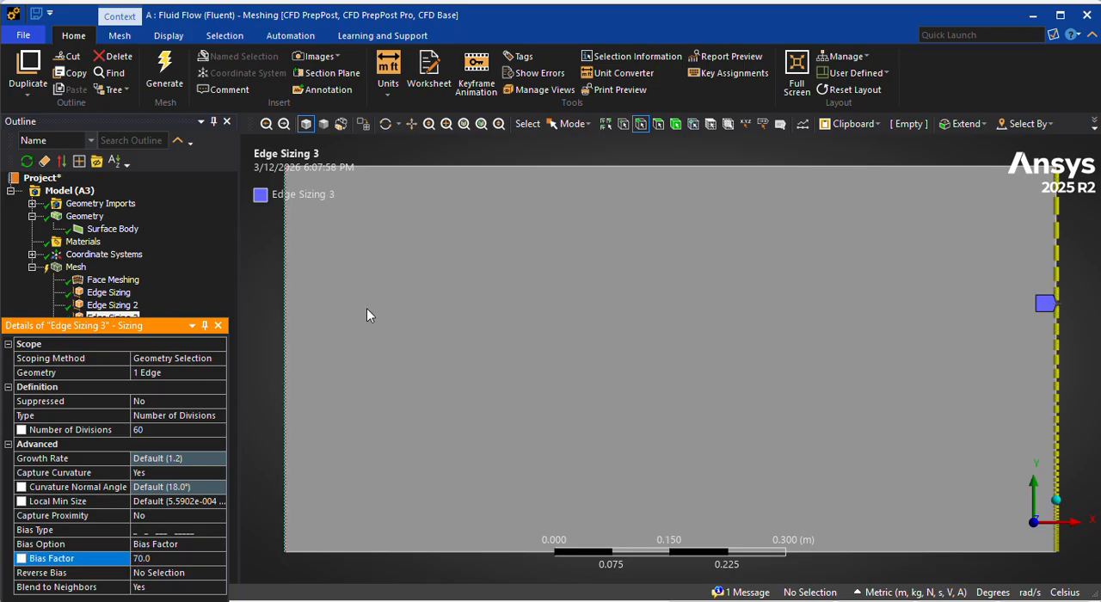
{"action": "scroll", "coordinate": [842, 402], "scroll_direction": "down", "scroll_amount": 2}
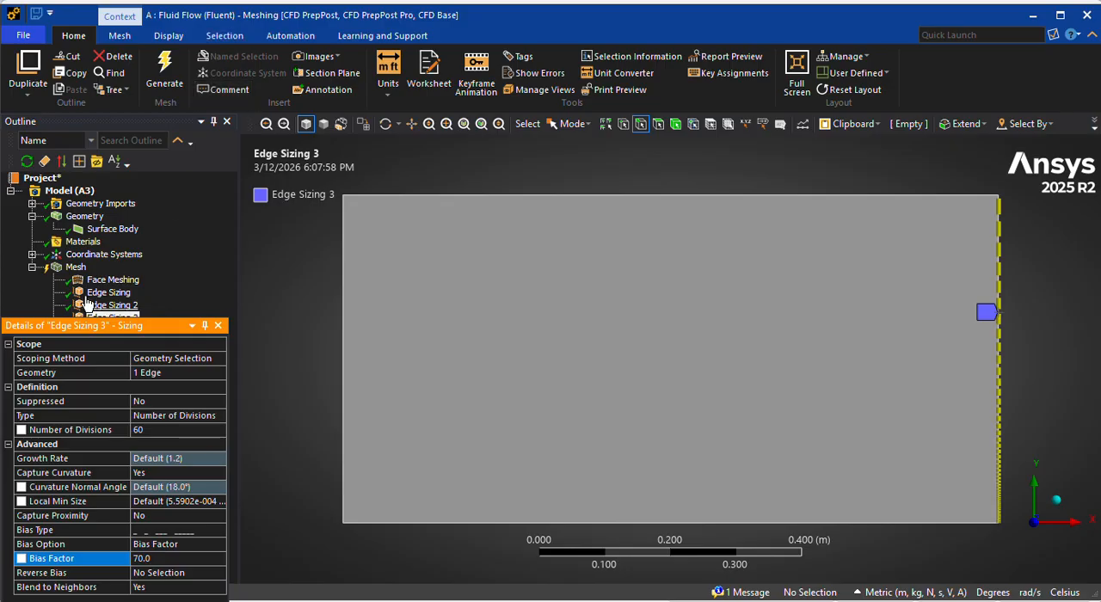
Regenerate the mesh with both vertical edges biased and display the refinement along the lower edge.
{"action": "left_click", "coordinate": [171, 67]}
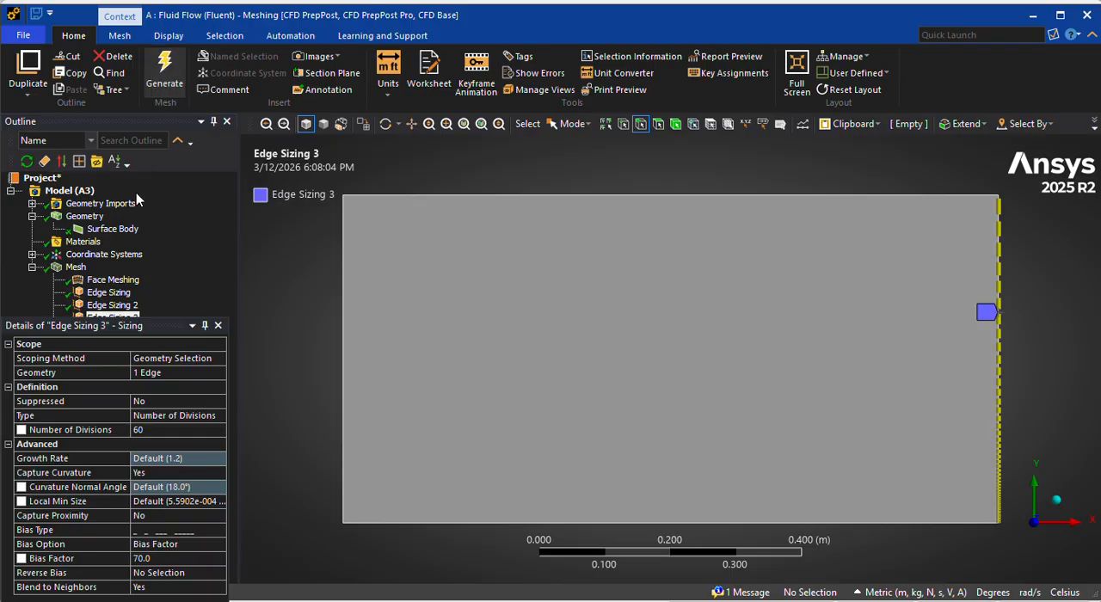
{"action": "left_click", "coordinate": [79, 268]}
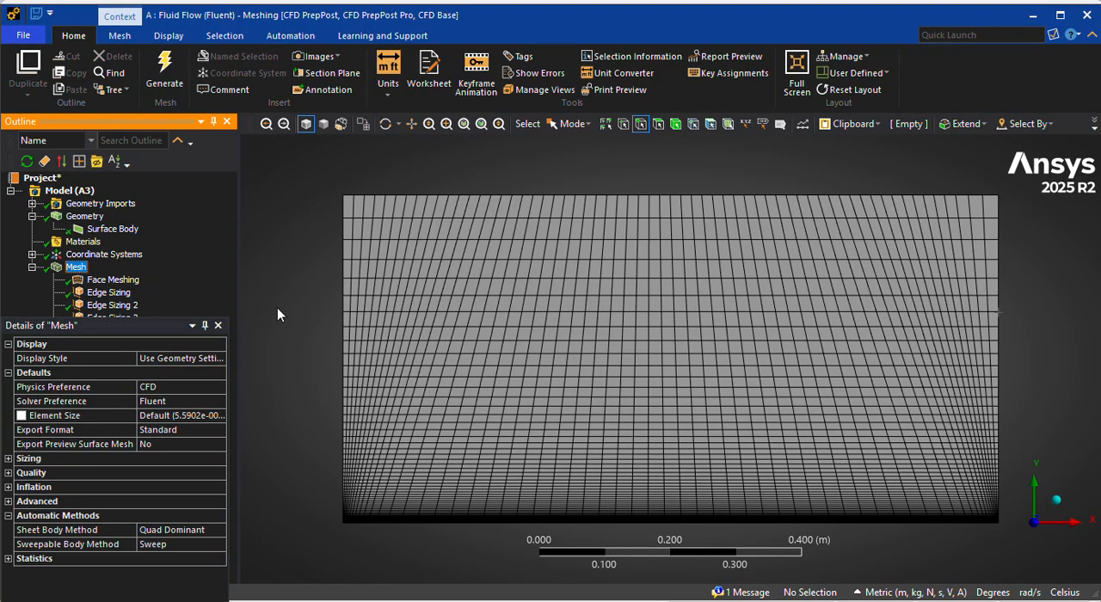
{"action": "scroll", "coordinate": [661, 401], "scroll_direction": "down", "scroll_amount": 4}
{"action": "scroll", "coordinate": [661, 401], "scroll_direction": "up", "scroll_amount": 4}
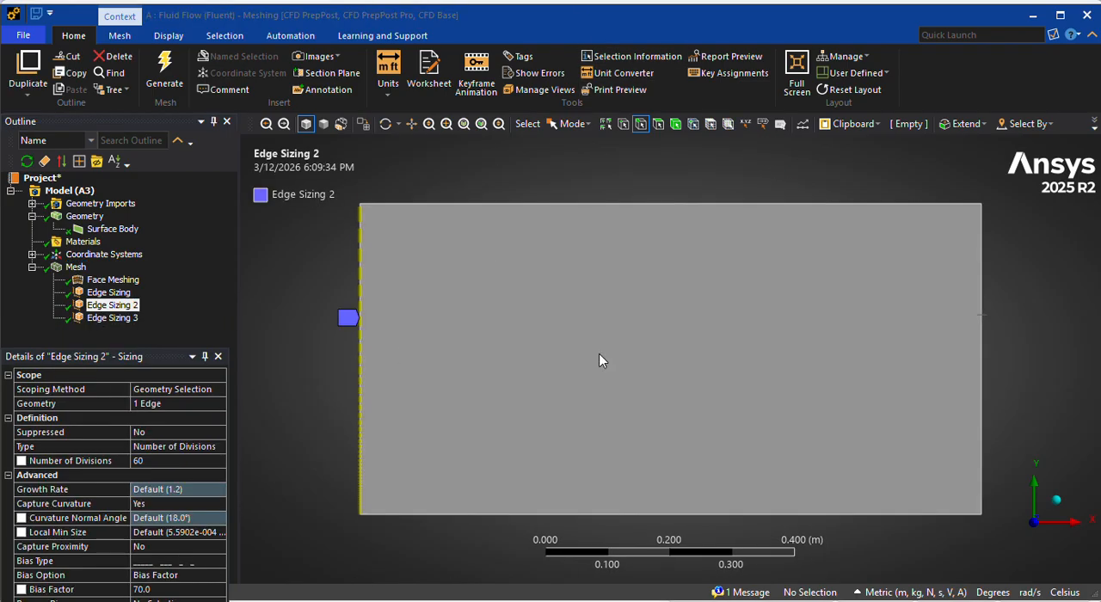
Check the bias settings of the left and right vertical edge sizings and regenerate the mesh.
{"action": "left_click", "coordinate": [262, 600]}
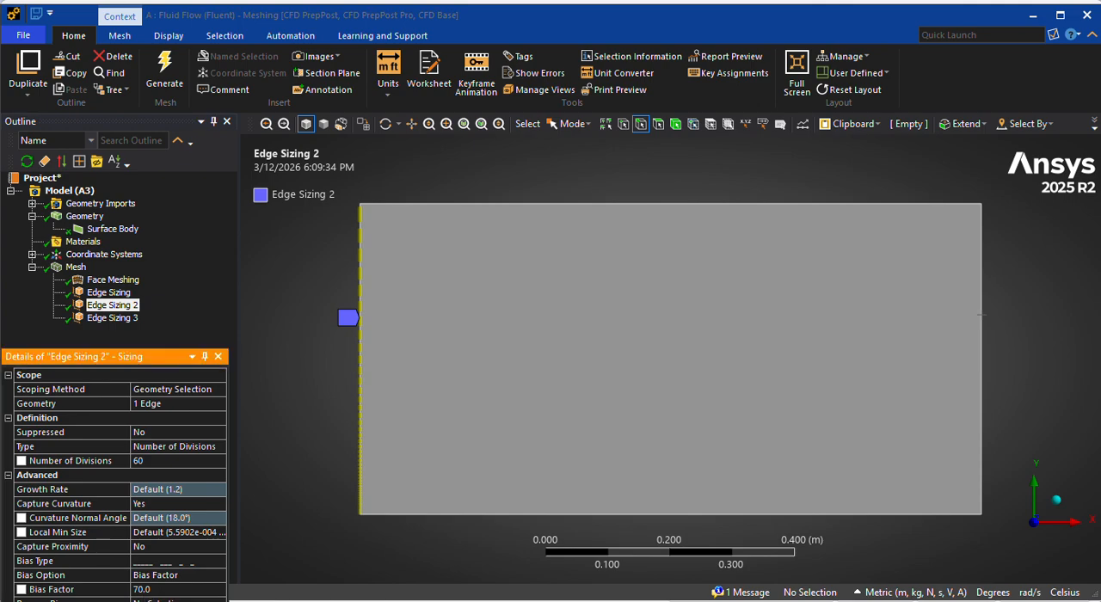
{"action": "left_click", "coordinate": [110, 318]}
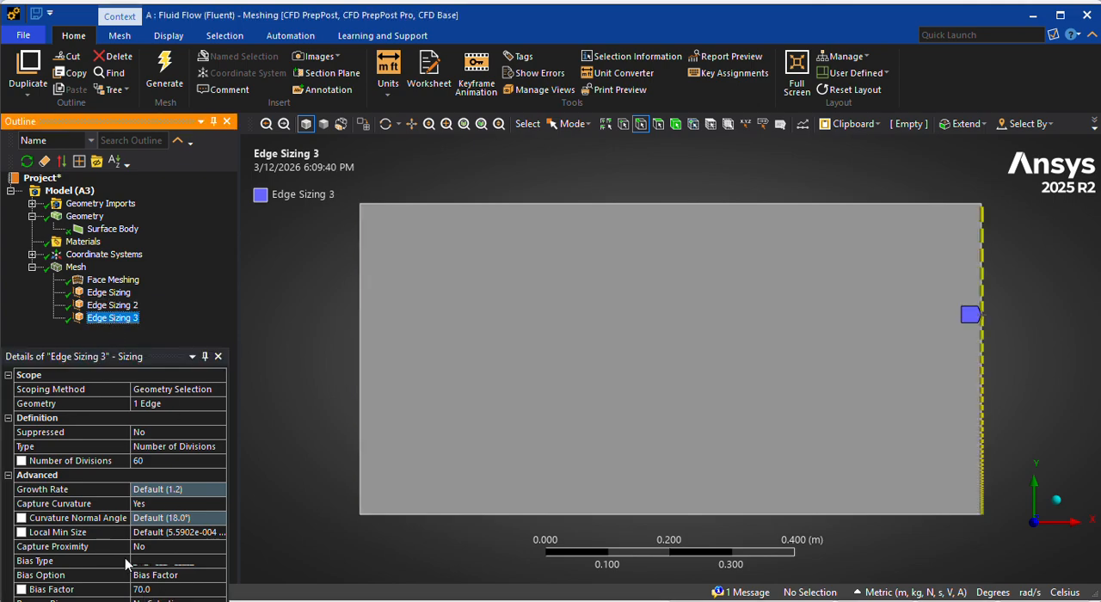
{"action": "left_click", "coordinate": [178, 600]}
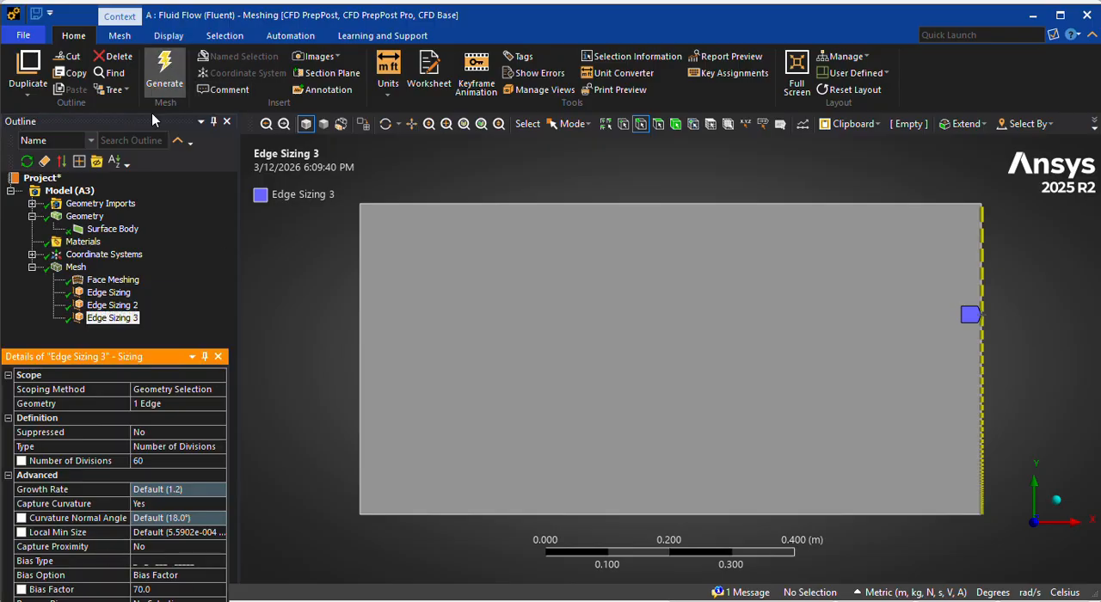
{"action": "left_click", "coordinate": [164, 86]}
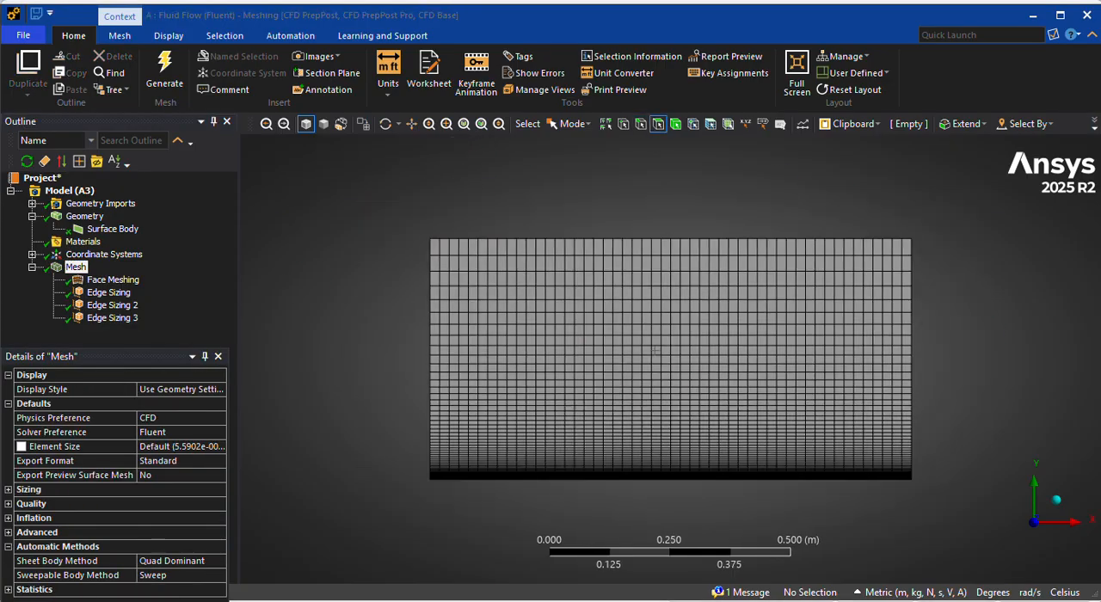
Create a named selection called Air Flow from the rectangular face and expand the named selections group.
{"action": "left_click", "coordinate": [75, 267]}
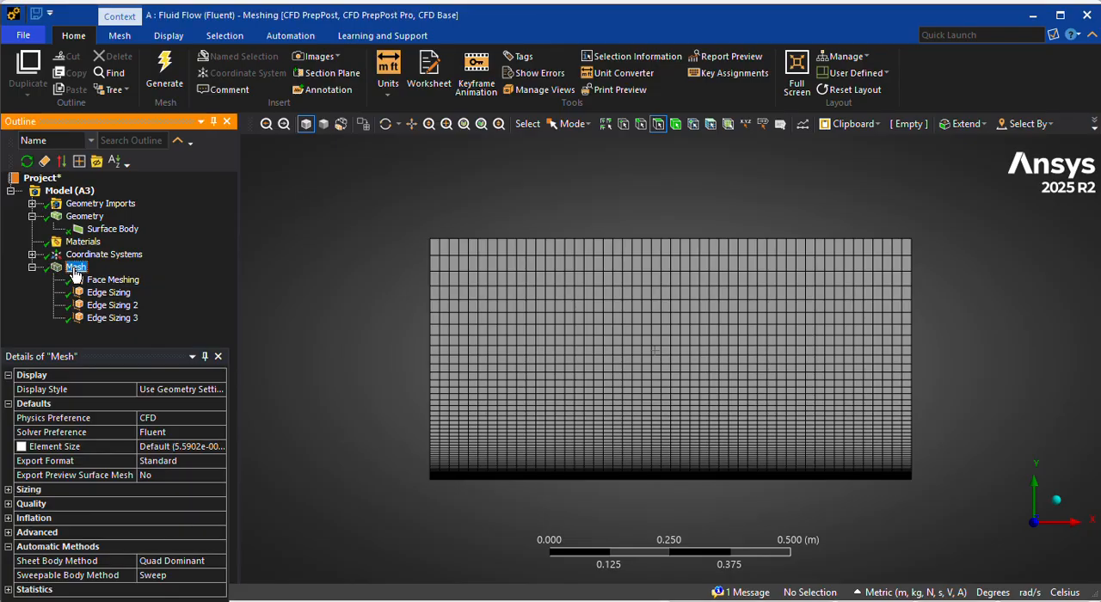
{"action": "right_click", "coordinate": [634, 298]}
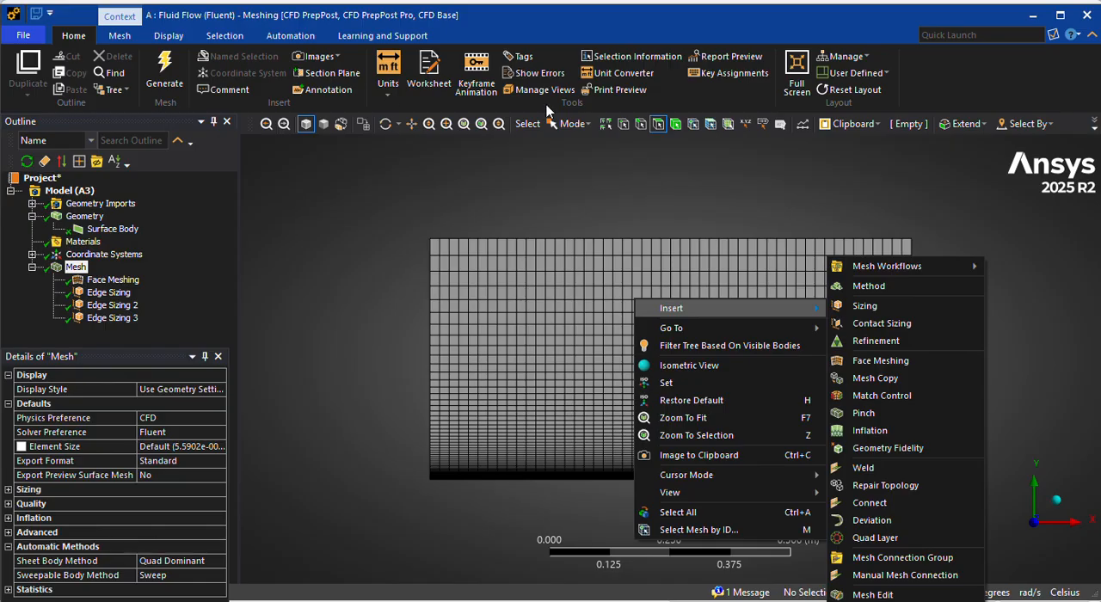
{"action": "left_click", "coordinate": [590, 312]}
{"action": "left_click", "coordinate": [590, 312]}
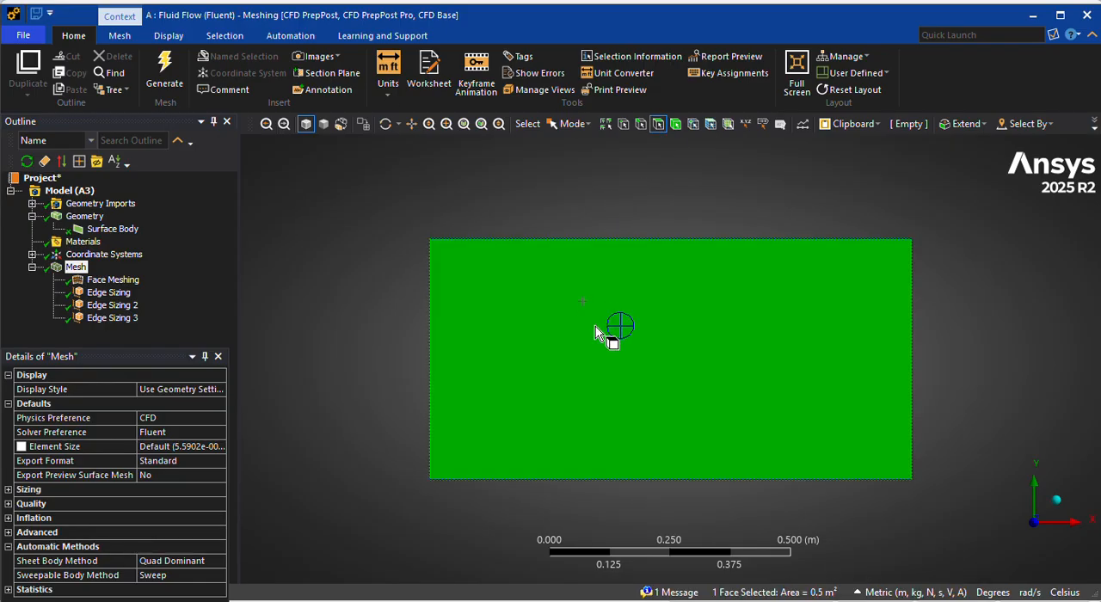
{"action": "right_click", "coordinate": [627, 299]}
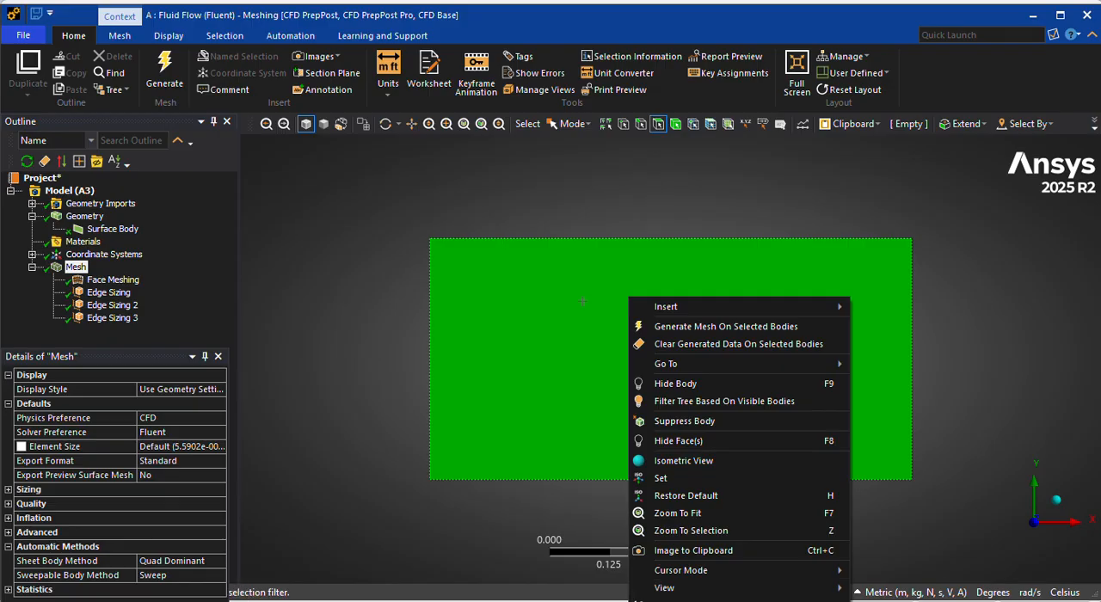
{"action": "type", "text": "n"}
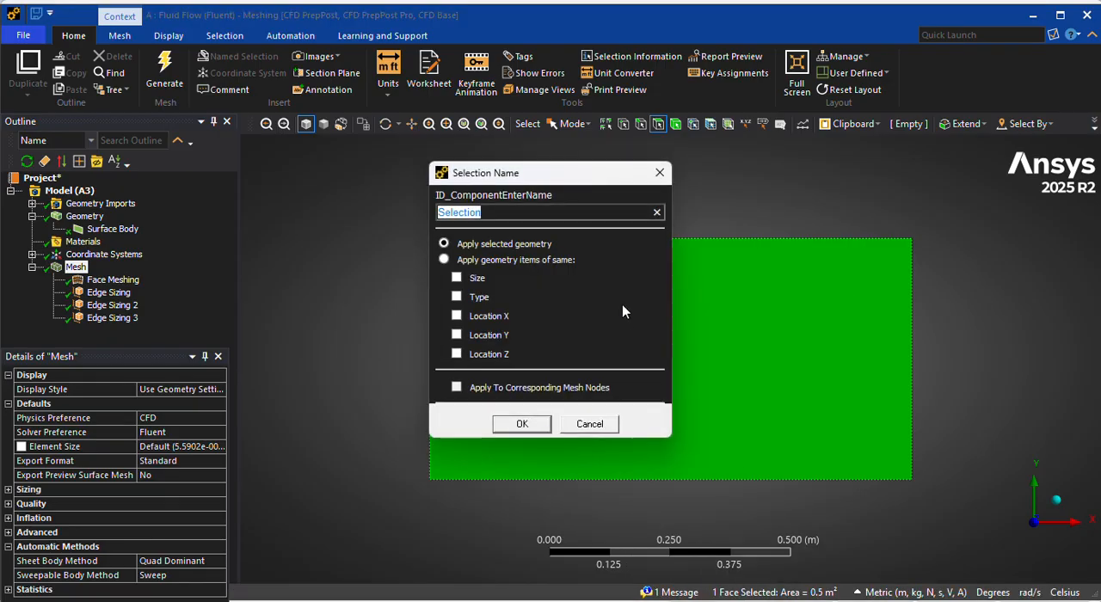
{"action": "type", "text": "Air Flow"}
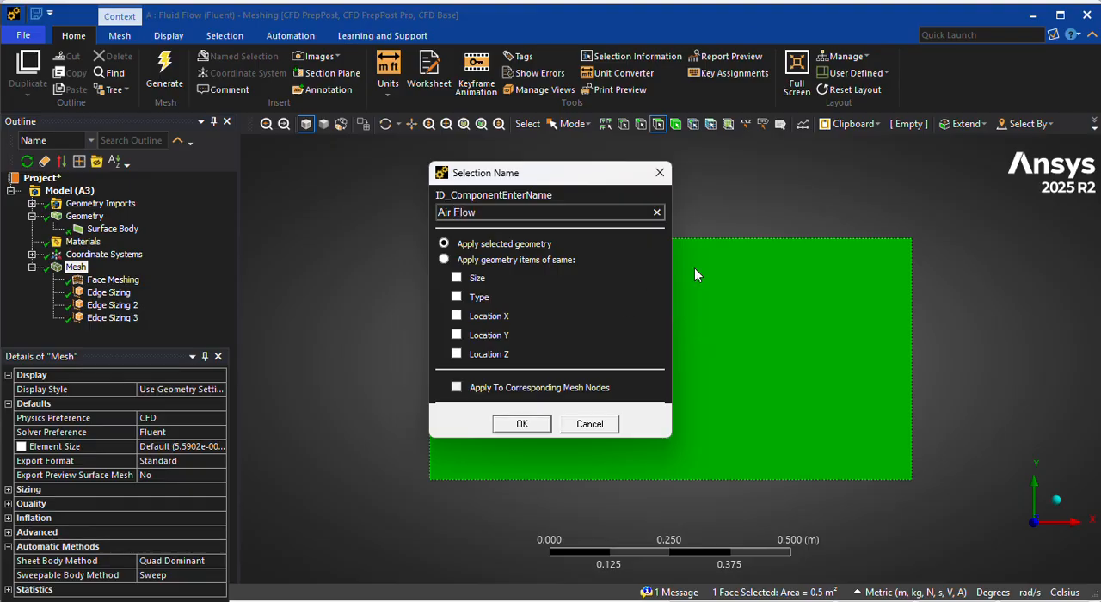
{"action": "key", "text": "Return"}
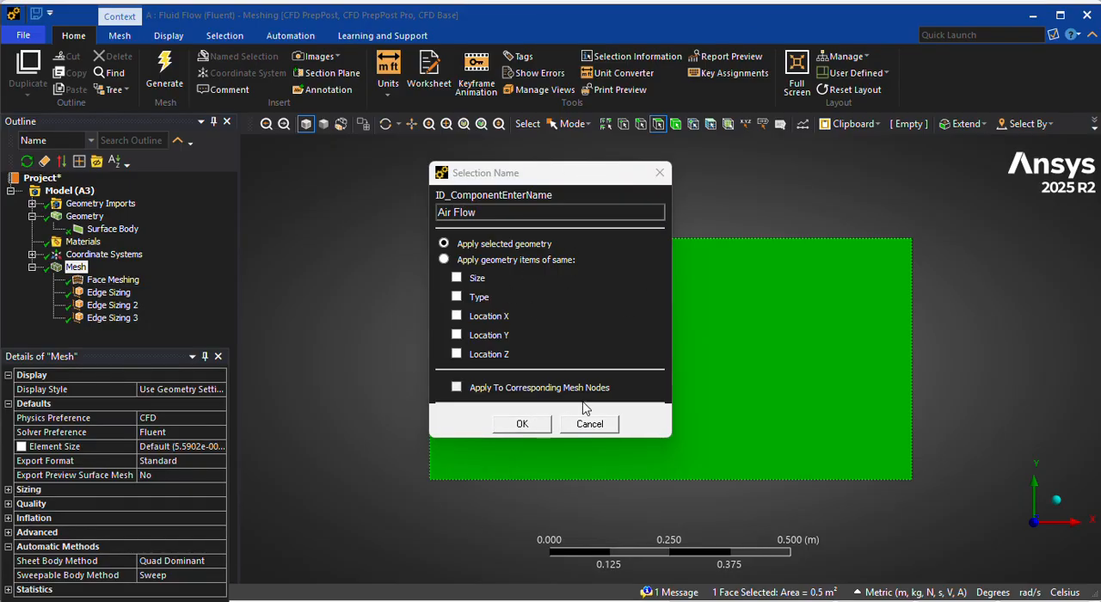
{"action": "left_click", "coordinate": [518, 424]}
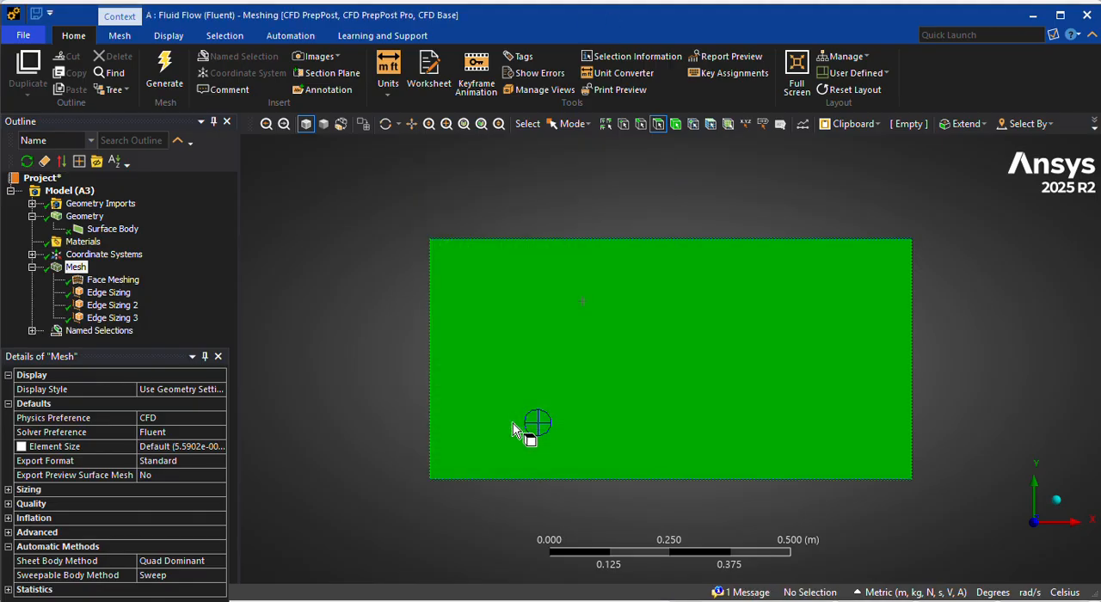
{"action": "left_click", "coordinate": [263, 355]}
{"action": "left_click", "coordinate": [31, 330]}
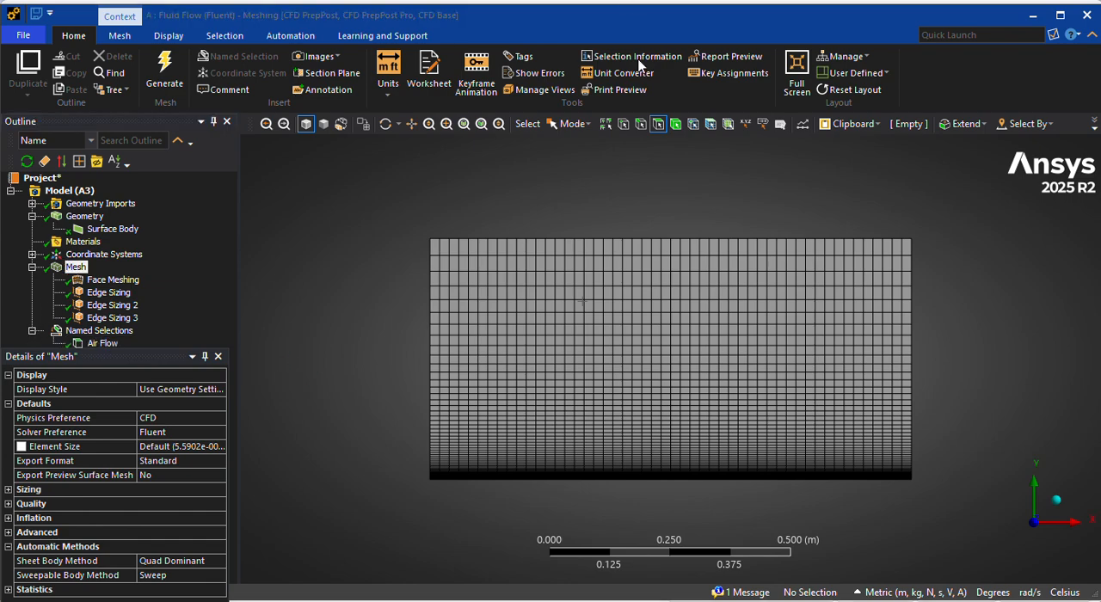
Create a named selection called Inlet from the rectangle's left vertical edge.
{"action": "left_click", "coordinate": [641, 124]}
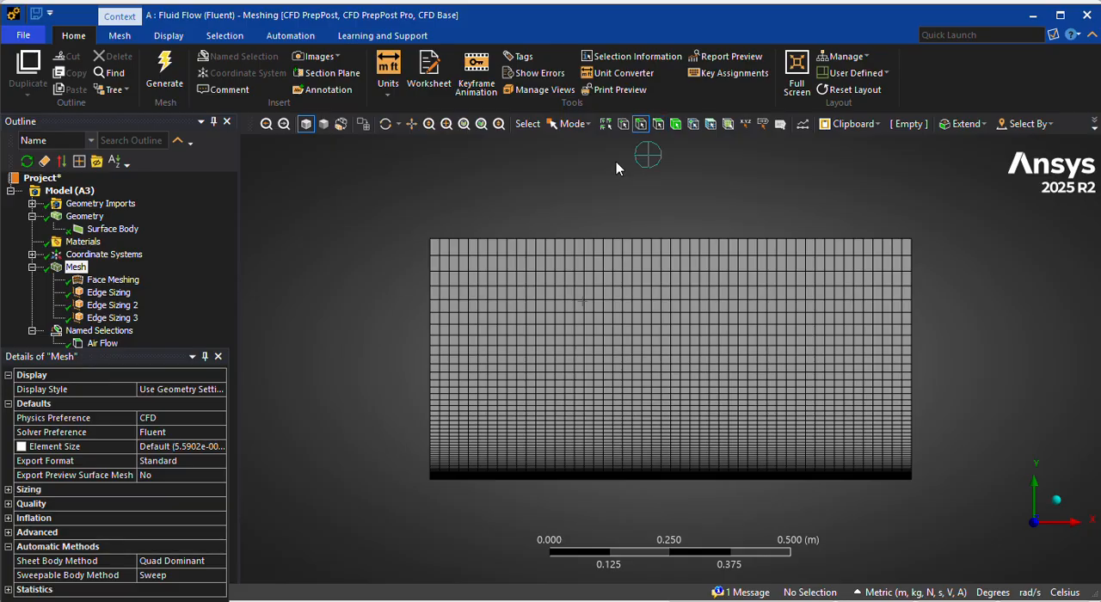
{"action": "left_click", "coordinate": [430, 399]}
{"action": "right_click", "coordinate": [428, 400]}
{"action": "left_click", "coordinate": [471, 330]}
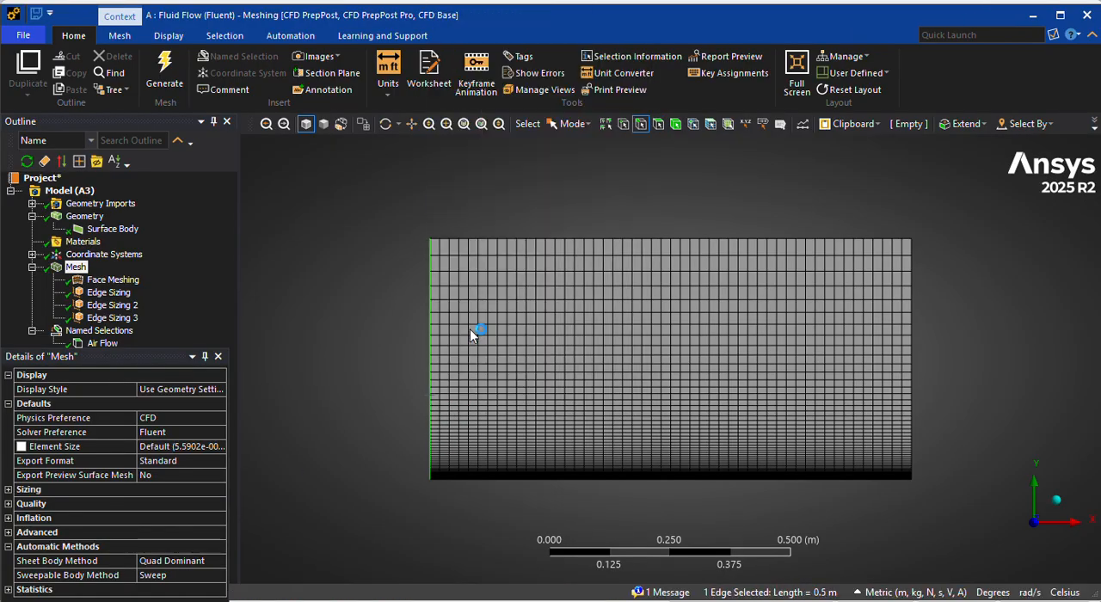
{"action": "type", "text": "Inlet"}
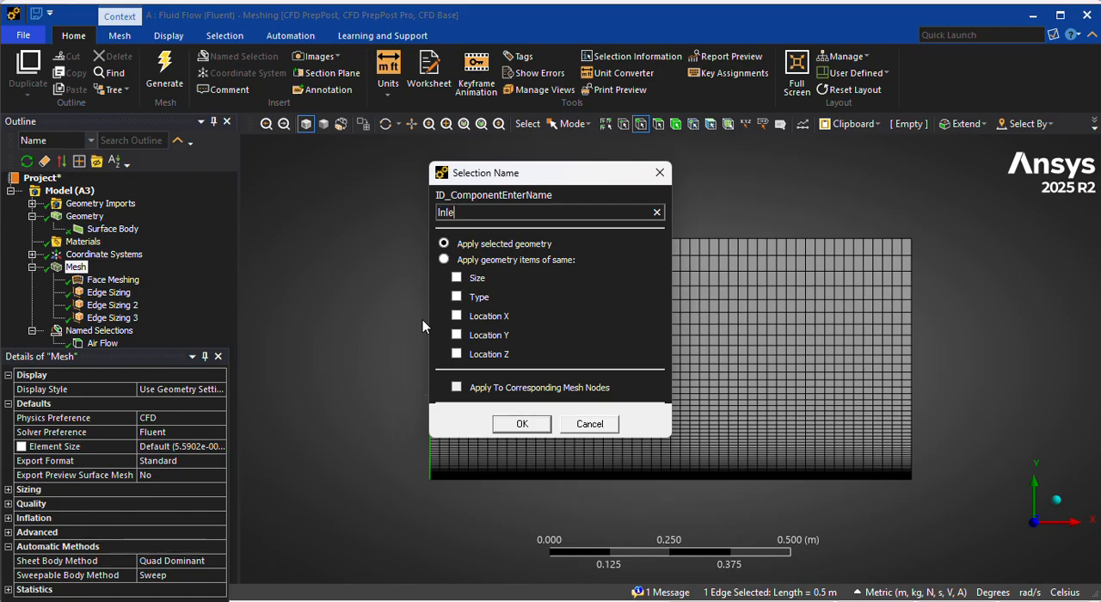
{"action": "left_click", "coordinate": [513, 423]}
Create a named selection called Outlet from the rectangle's right vertical edge.
{"action": "left_click", "coordinate": [912, 330]}
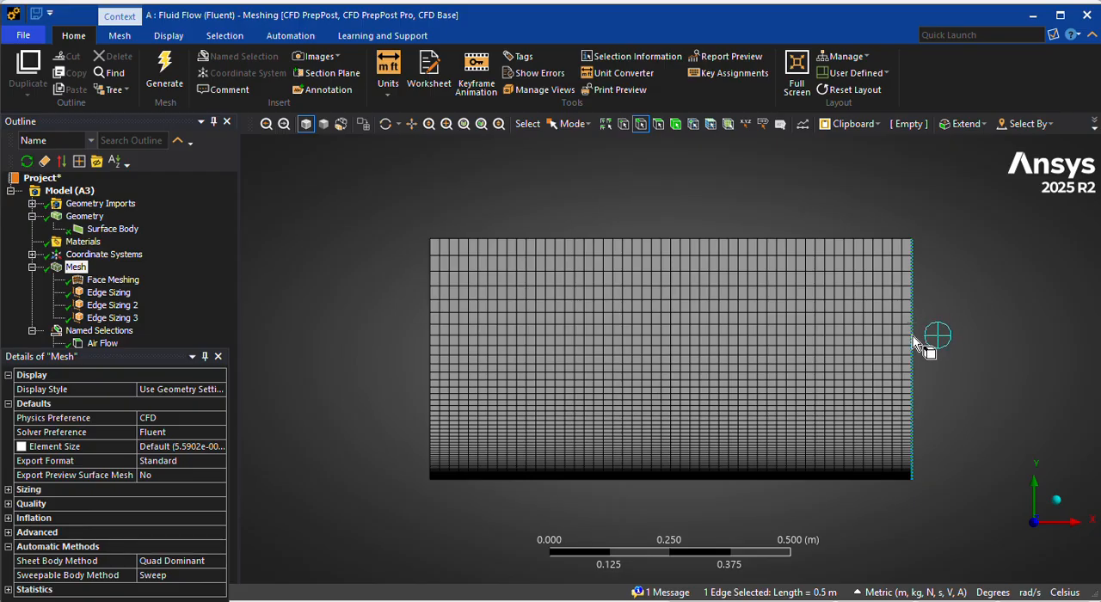
{"action": "right_click", "coordinate": [913, 334]}
{"action": "left_click", "coordinate": [989, 267]}
{"action": "type", "text": "Outlet"}
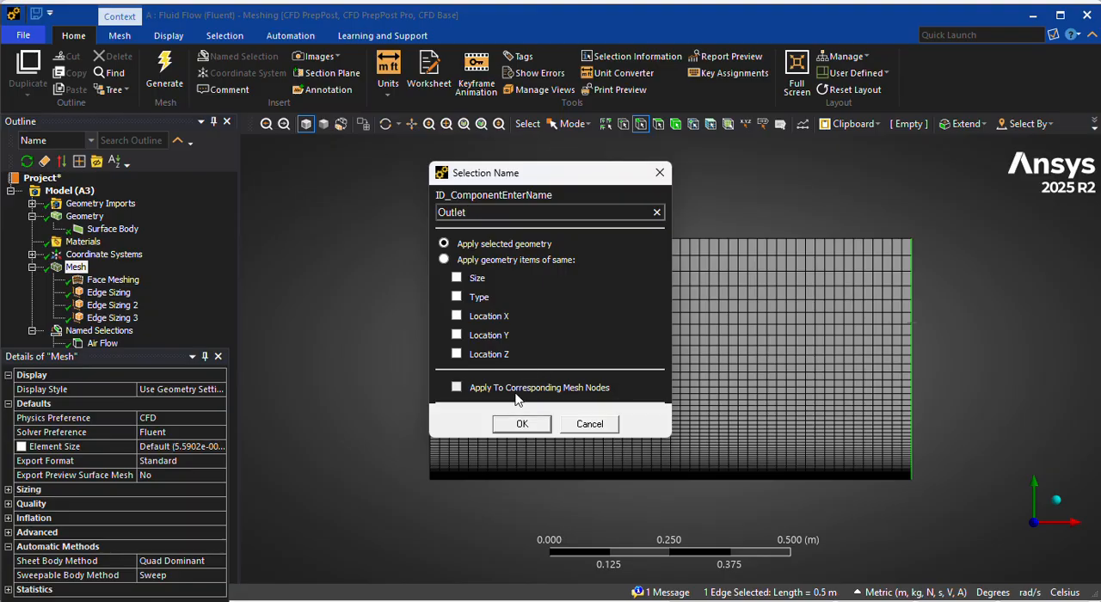
{"action": "left_click", "coordinate": [519, 424]}
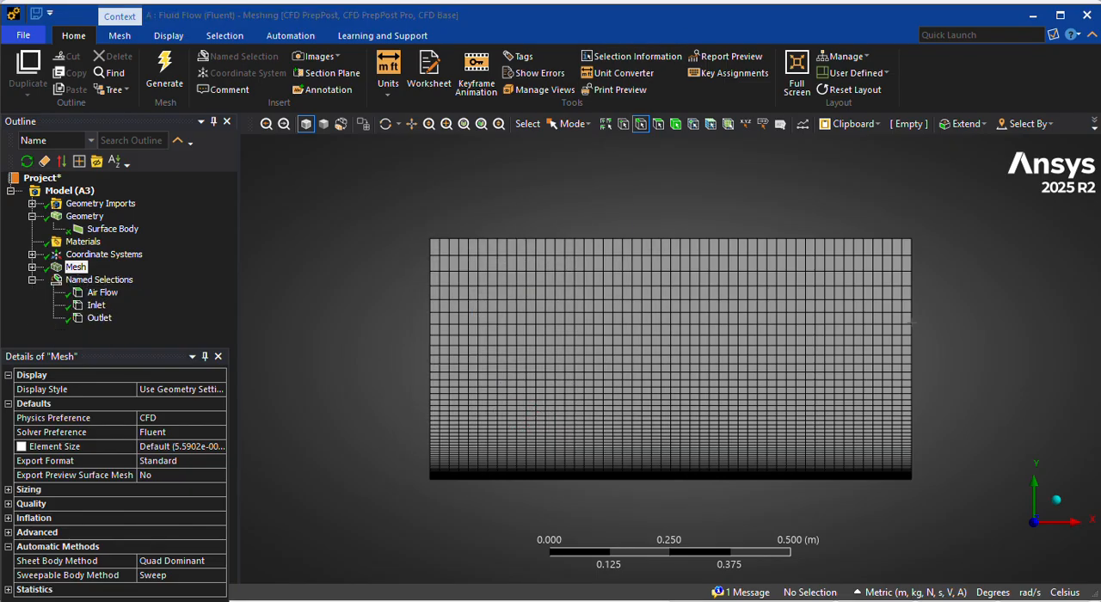
Create a named selection called Plate from the rectangle's lower edge.
{"action": "left_click", "coordinate": [562, 483]}
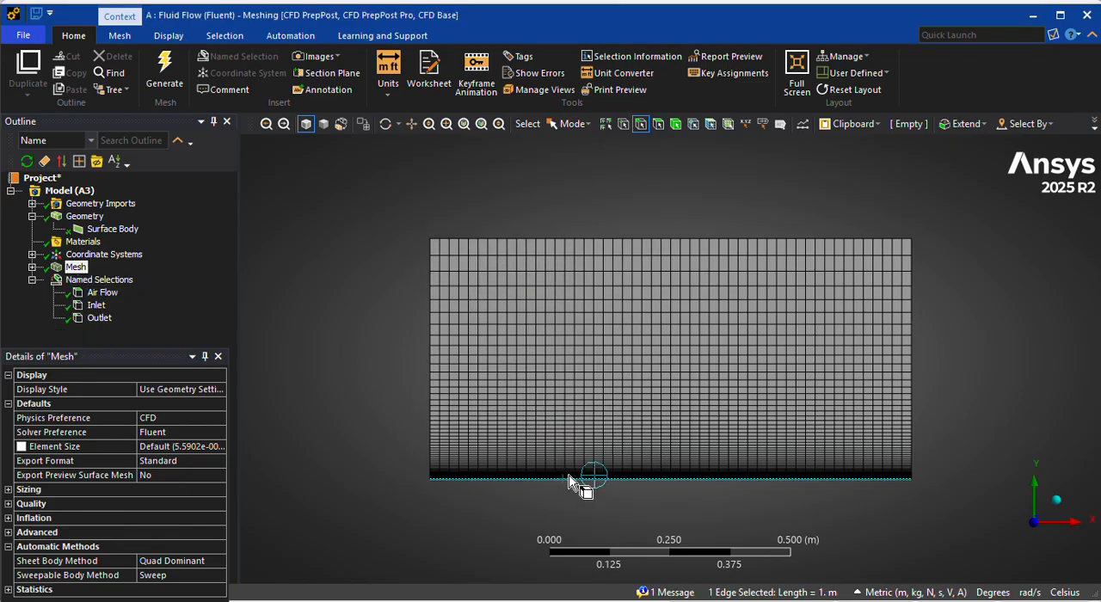
{"action": "right_click", "coordinate": [573, 488]}
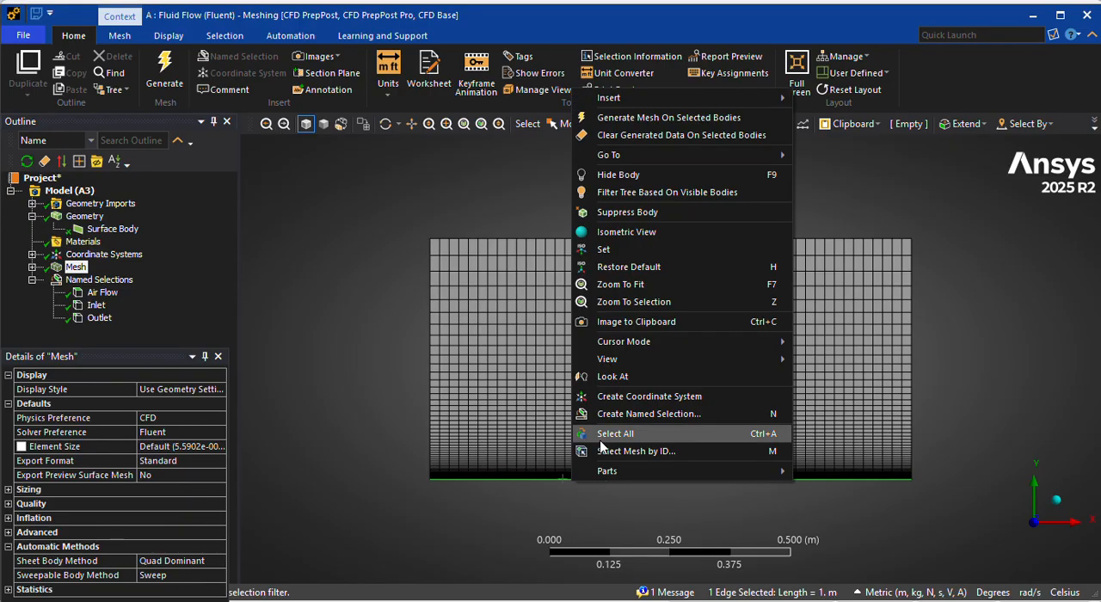
{"action": "left_click", "coordinate": [612, 415]}
{"action": "type", "text": "Plate"}
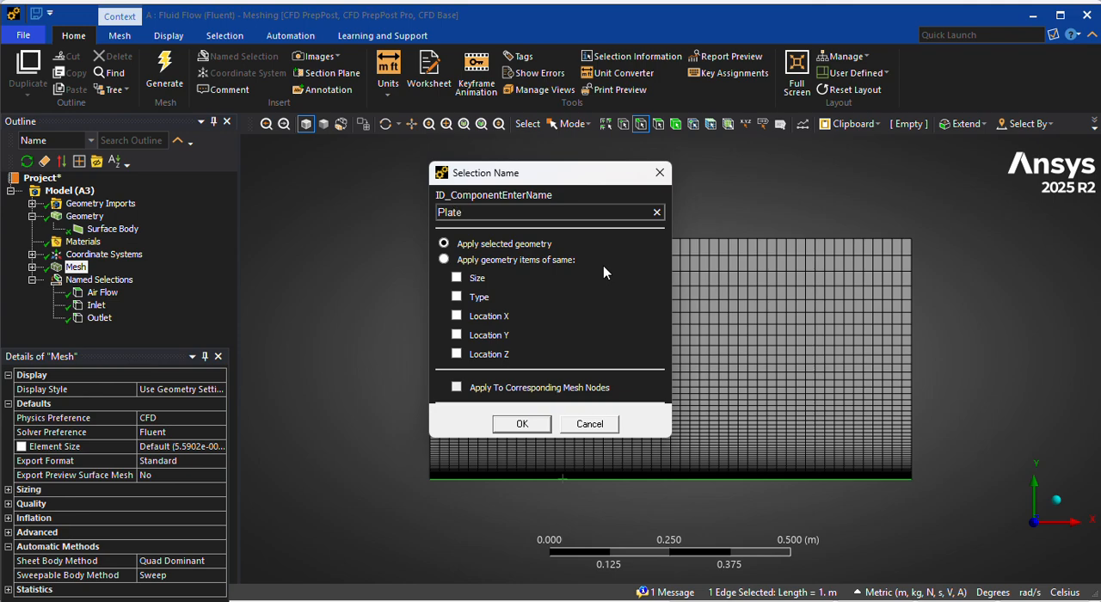
{"action": "left_click", "coordinate": [527, 423]}
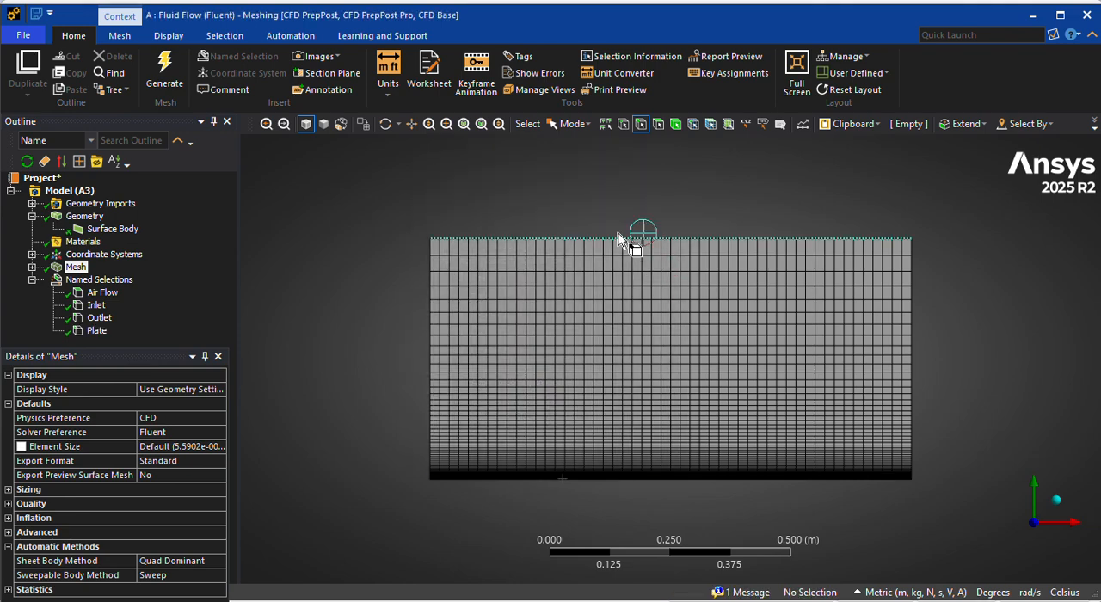
Create a named selection called Far Field Pressure from the rectangle's upper edge.
{"action": "right_click", "coordinate": [617, 238]}
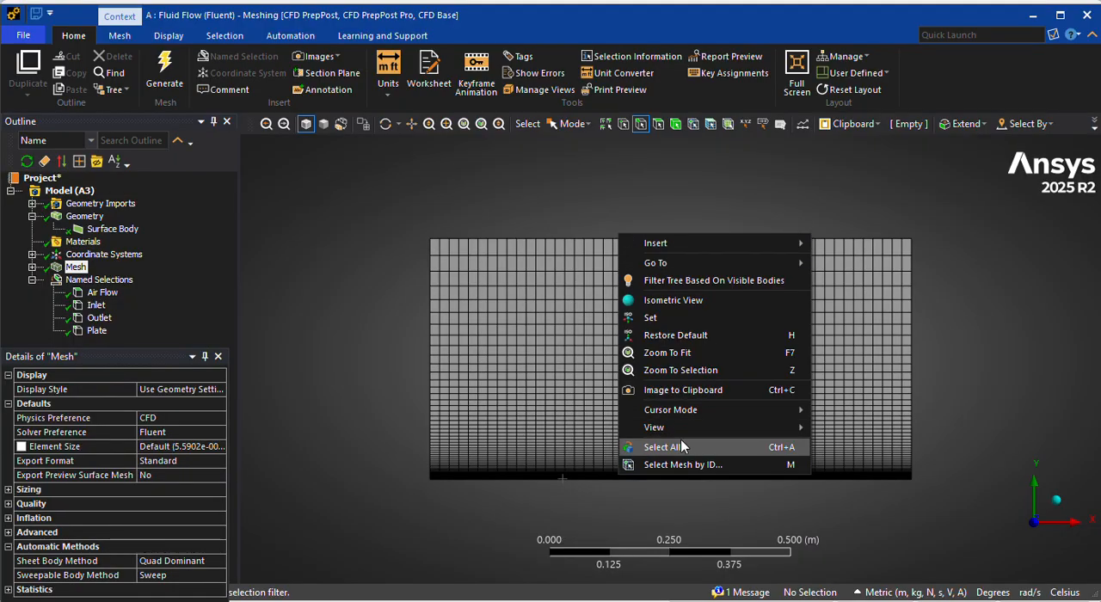
{"action": "left_click", "coordinate": [596, 238]}
{"action": "right_click", "coordinate": [579, 238]}
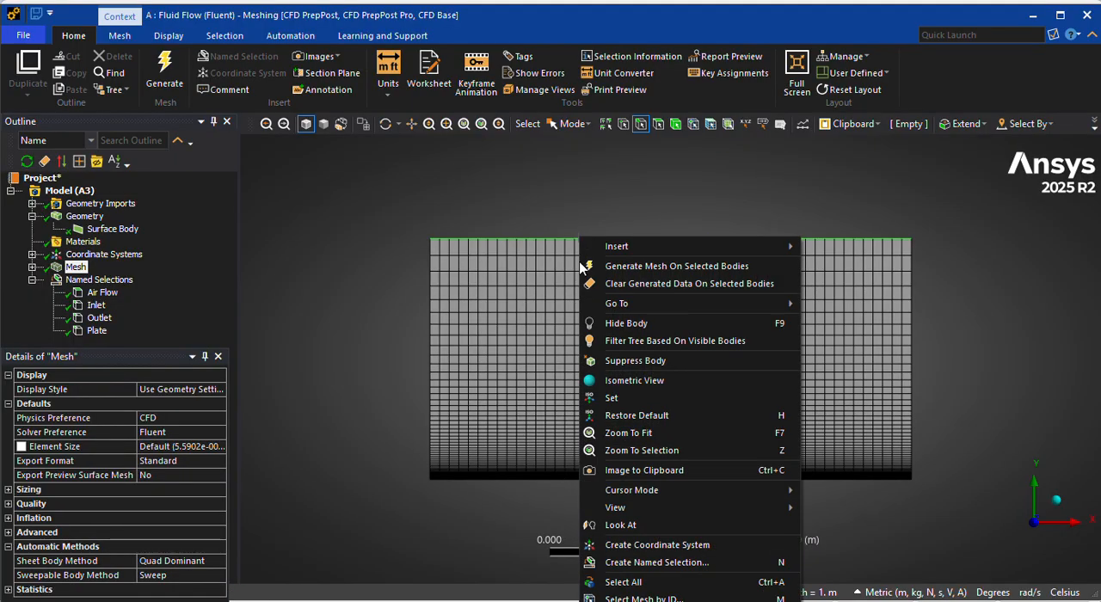
{"action": "left_click", "coordinate": [679, 562]}
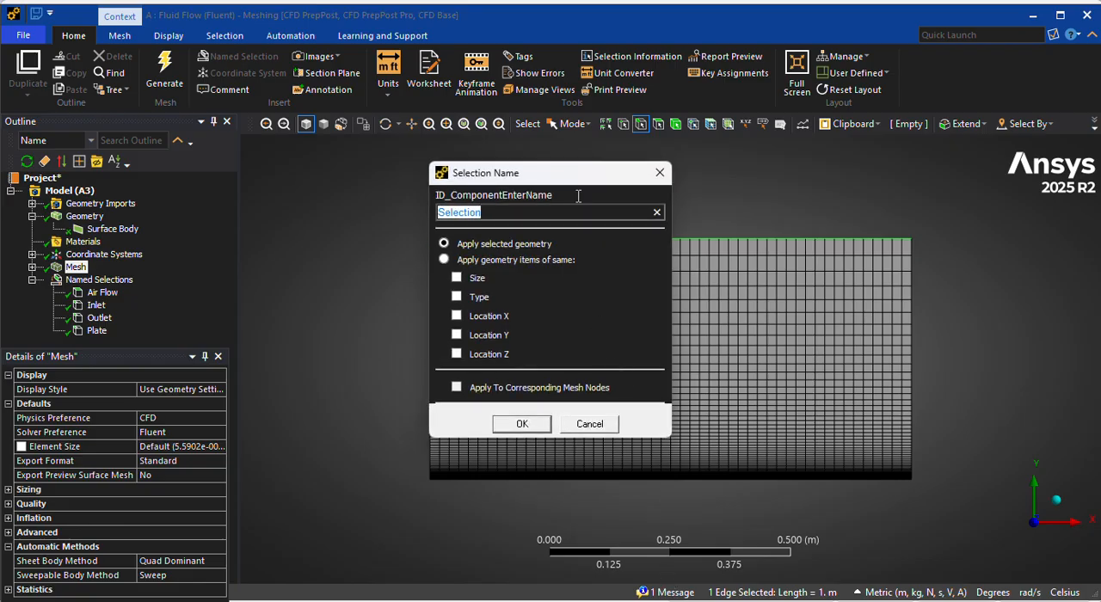
{"action": "type", "text": "Far Field Pres"}
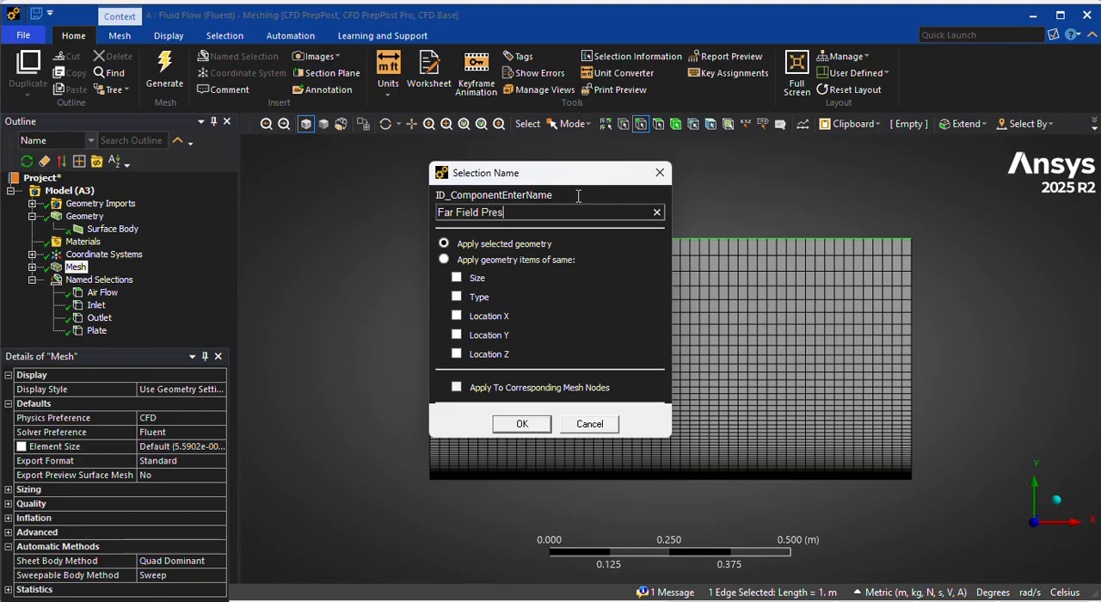
{"action": "type", "text": "sure"}
{"action": "left_click", "coordinate": [516, 422]}
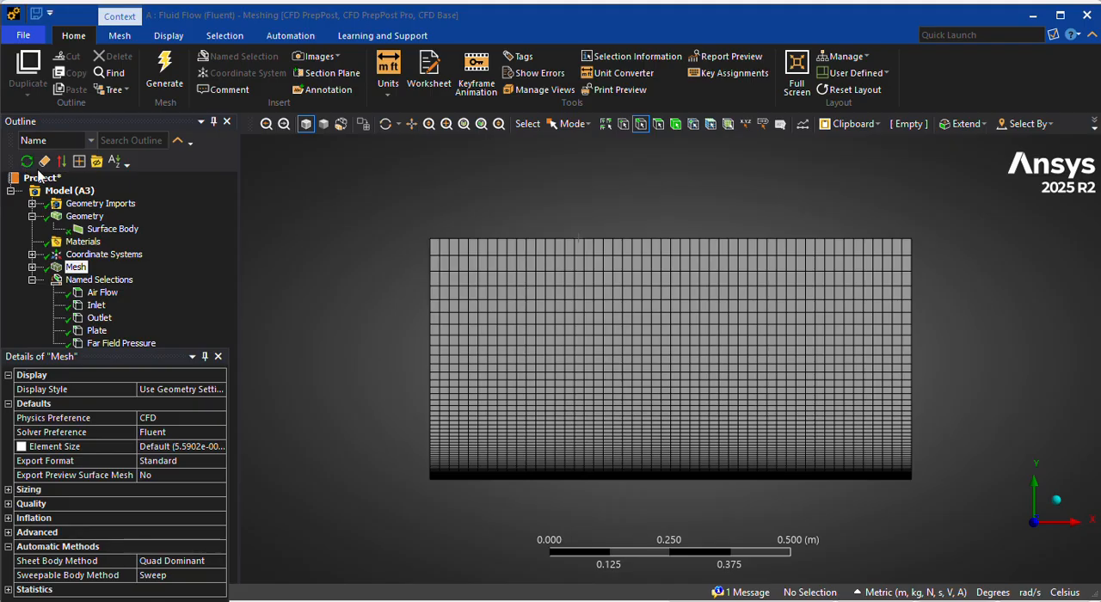
{"action": "left_click", "coordinate": [38, 177]}
{"action": "right_click", "coordinate": [39, 178]}
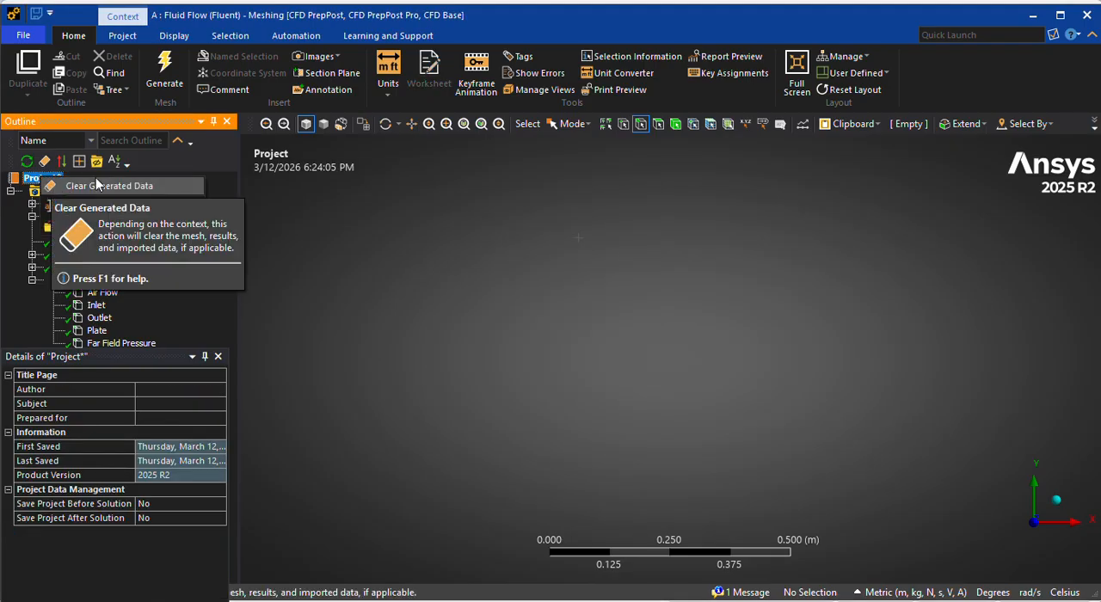
{"action": "key", "text": "Escape"}
Review the surface body, the mesh and the geometry assigned to each named selection from Air Flow to Far Field Pressure.
{"action": "left_click", "coordinate": [97, 230]}
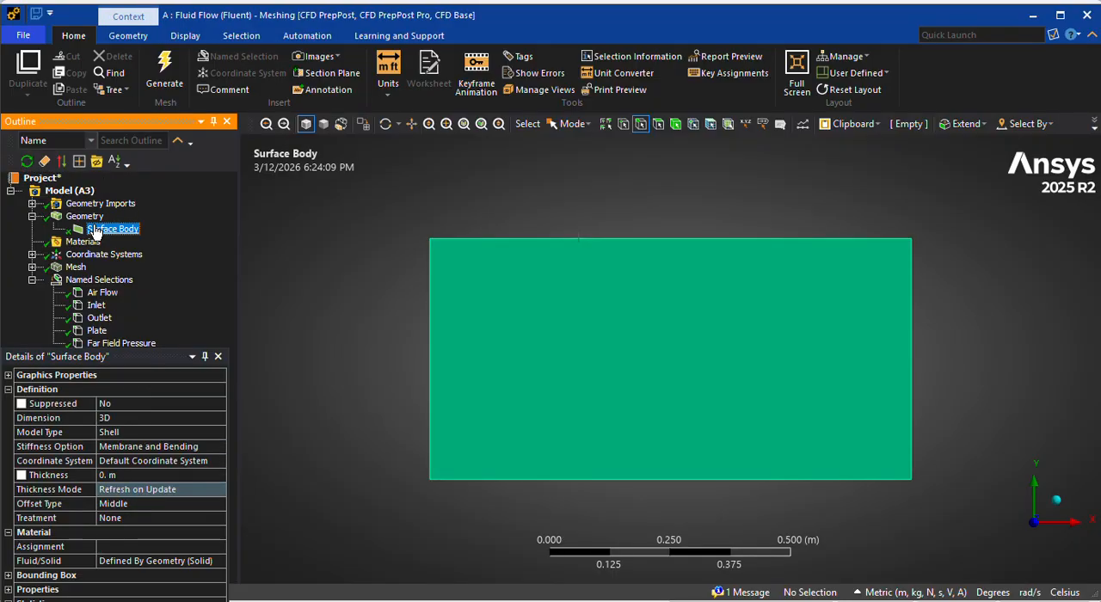
{"action": "left_click", "coordinate": [79, 268]}
{"action": "left_click", "coordinate": [92, 282]}
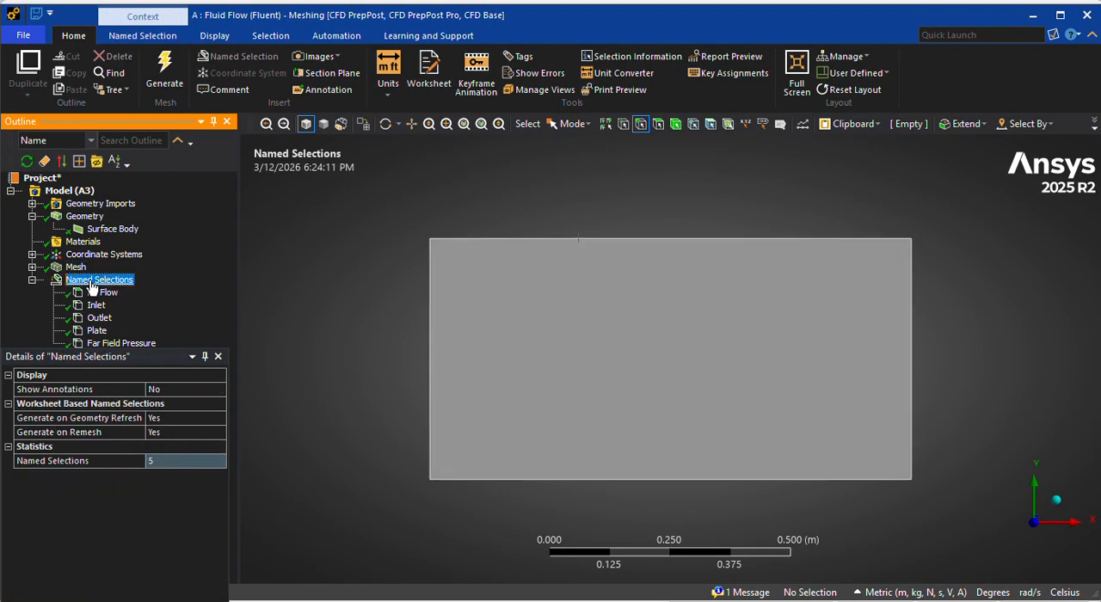
{"action": "left_click", "coordinate": [96, 293]}
{"action": "left_click", "coordinate": [96, 305]}
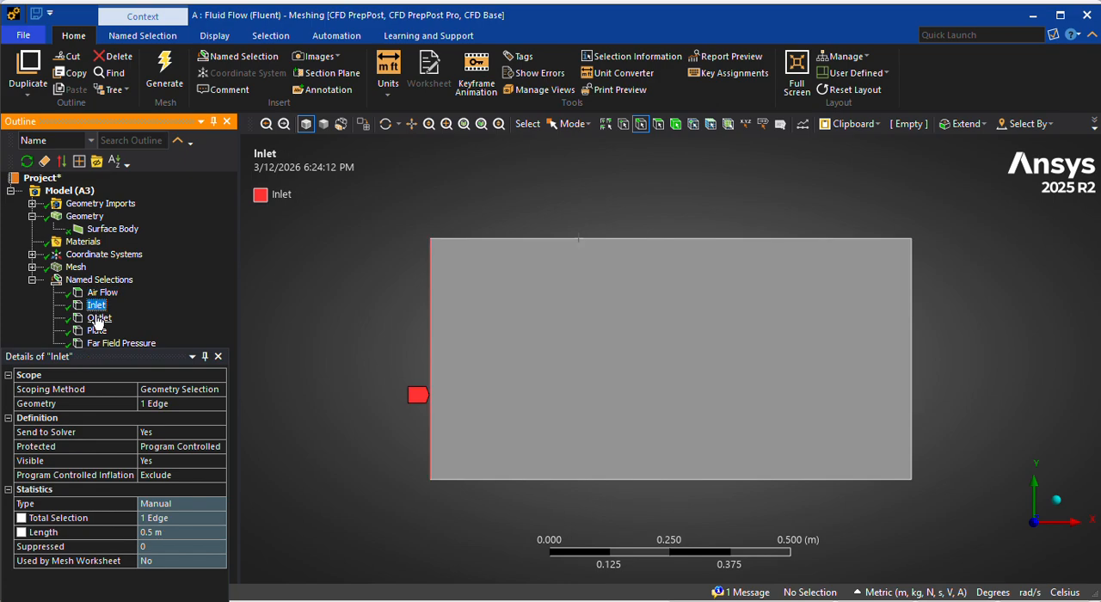
{"action": "left_click", "coordinate": [99, 318]}
{"action": "left_click", "coordinate": [97, 331]}
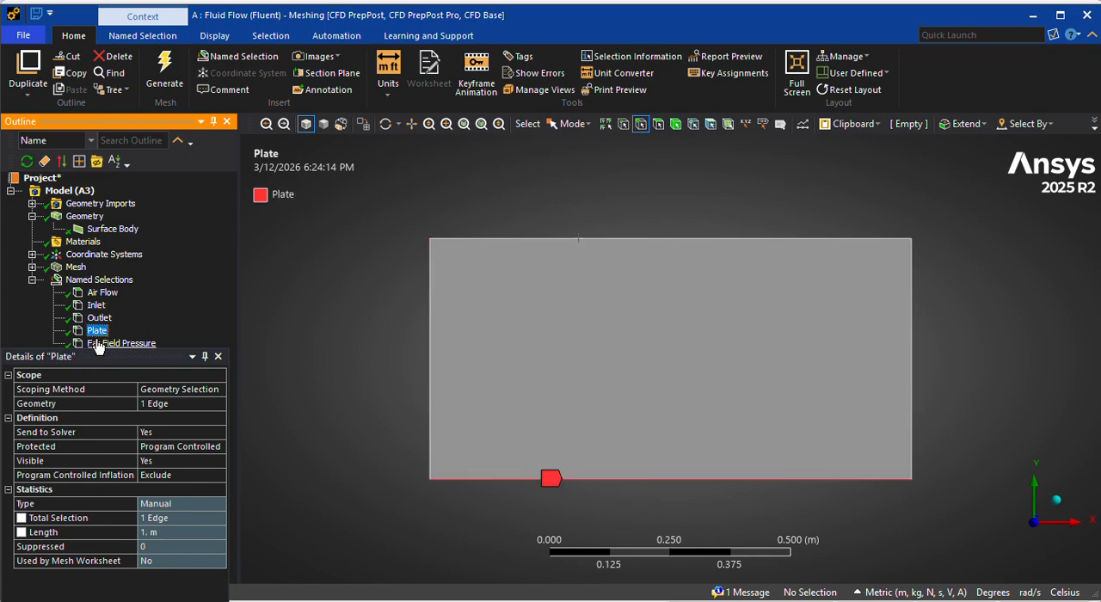
{"action": "left_click", "coordinate": [97, 343]}
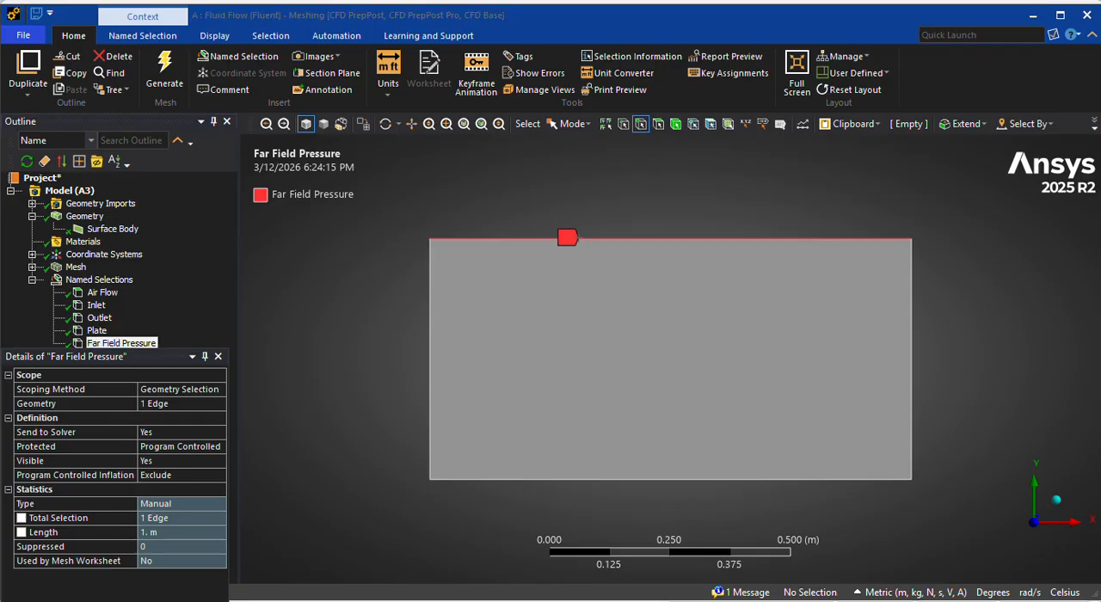
Save the meshed project from the Meshing window.
{"action": "left_click", "coordinate": [30, 40]}
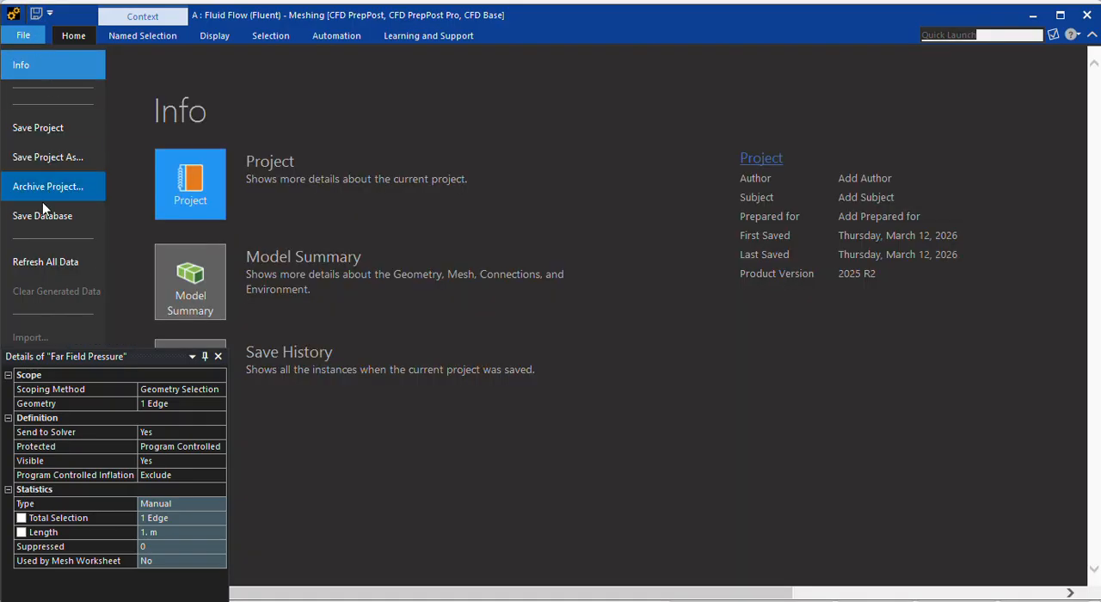
{"action": "left_click", "coordinate": [74, 35]}
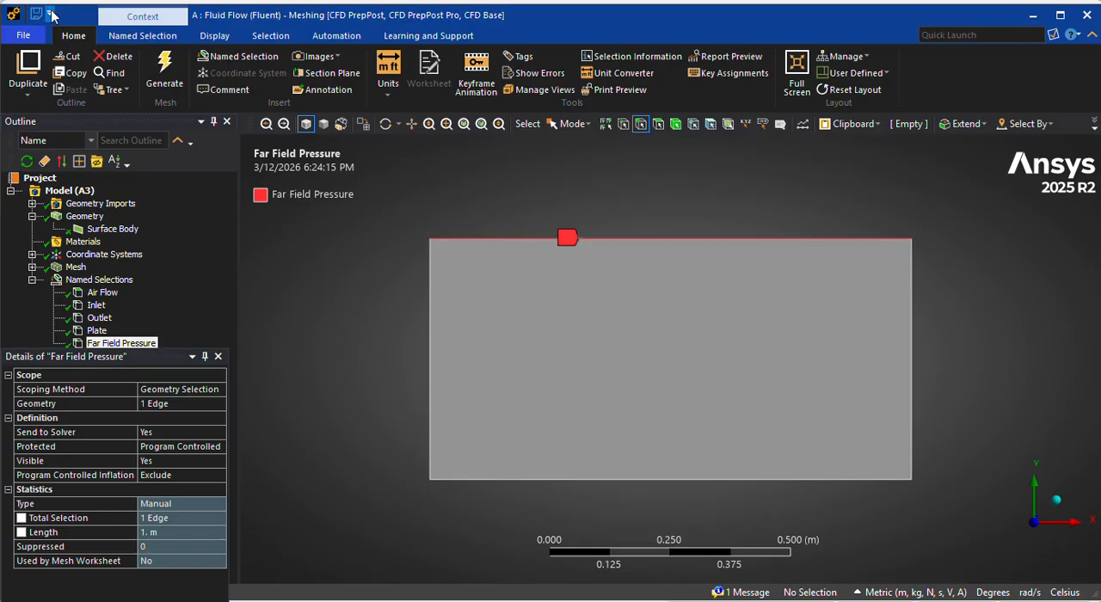
{"action": "left_click", "coordinate": [50, 13]}
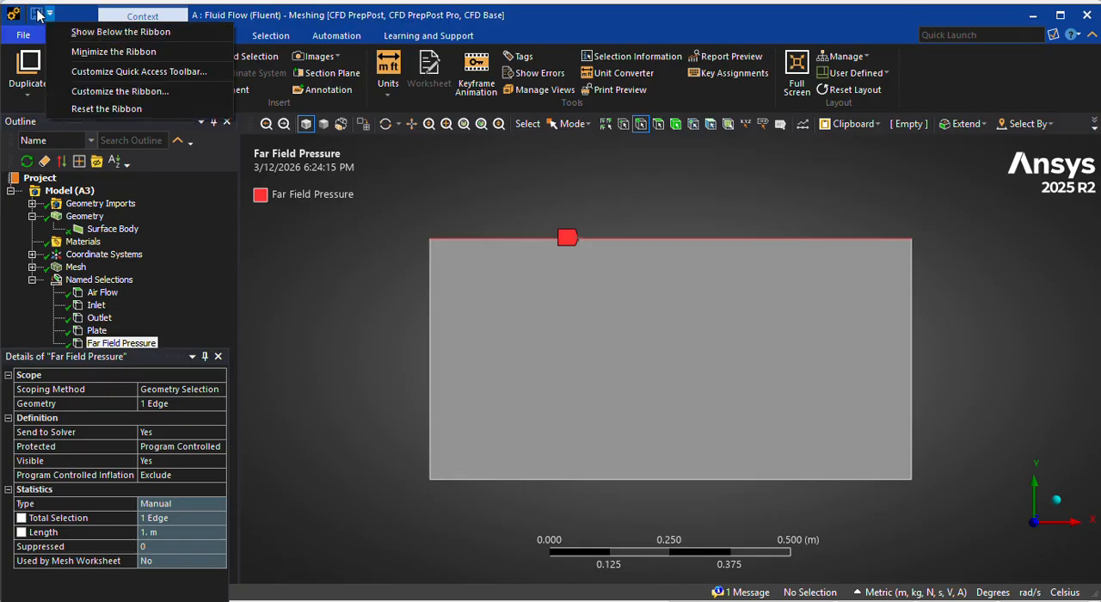
{"action": "left_click", "coordinate": [38, 15]}
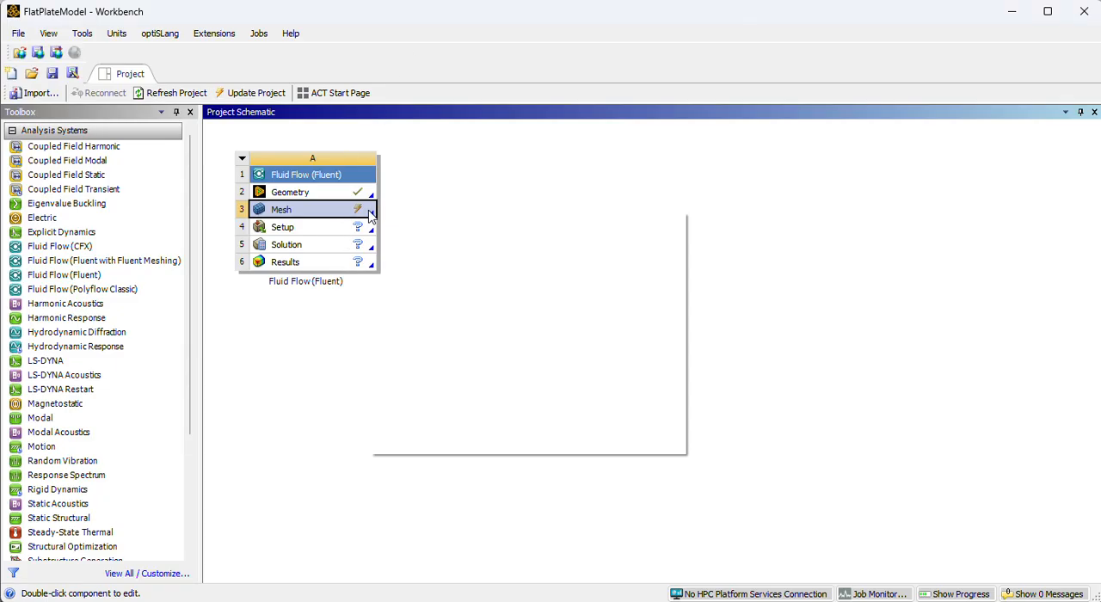
{"action": "left_click", "coordinate": [370, 215]}
{"action": "left_click", "coordinate": [405, 193]}
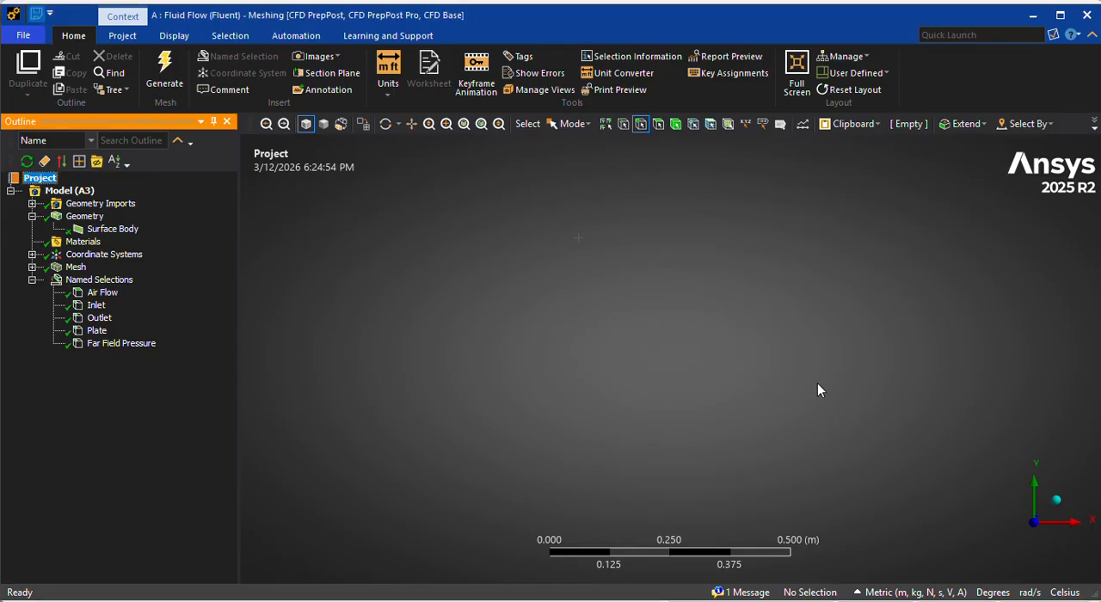
{"action": "key", "text": "alt+Tab"}
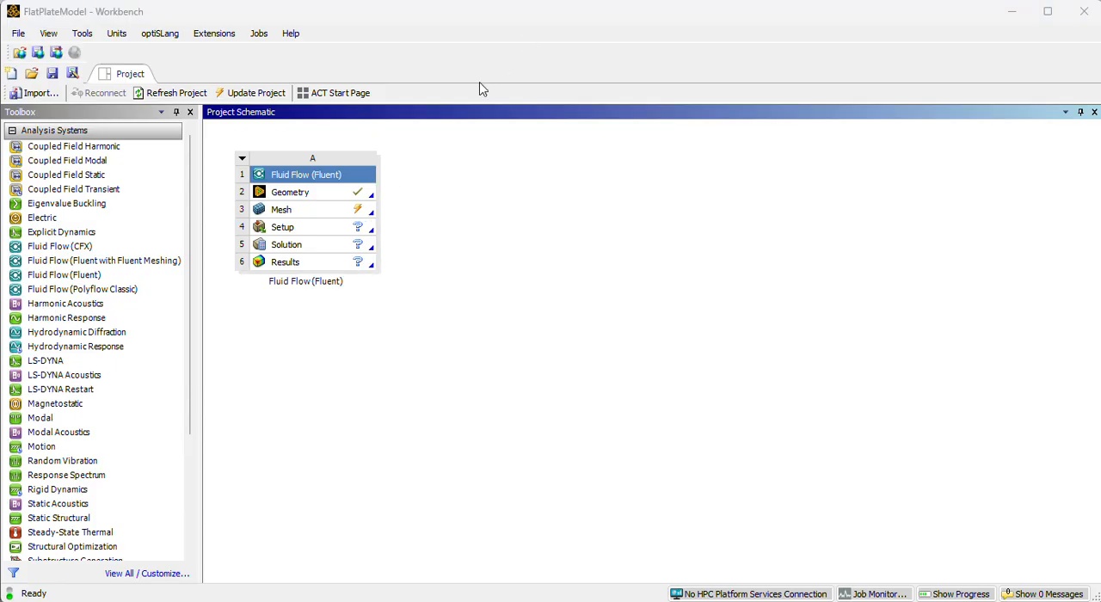
Update the Mesh cell of the Fluid Flow system and launch Fluent from its Setup cell with Double Precision enabled.
{"action": "right_click", "coordinate": [355, 214]}
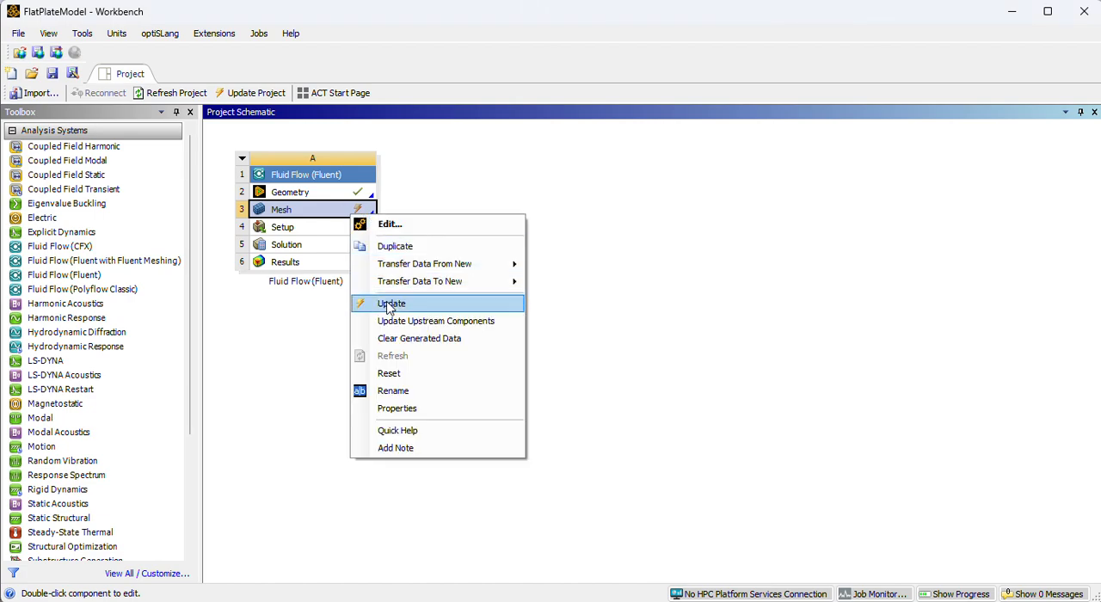
{"action": "left_click", "coordinate": [390, 306]}
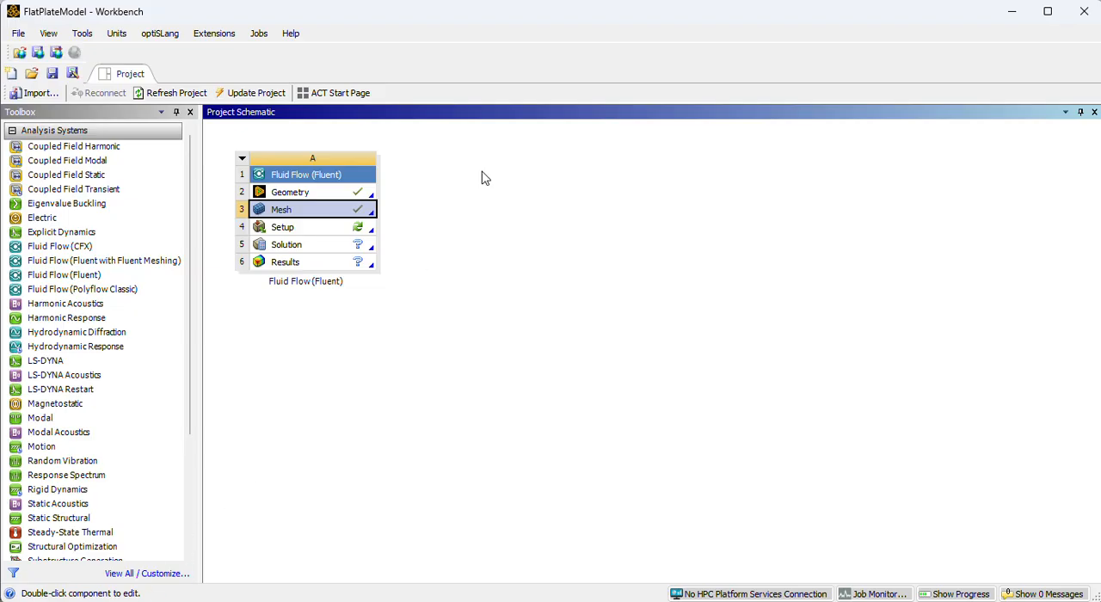
{"action": "double_click", "coordinate": [307, 230]}
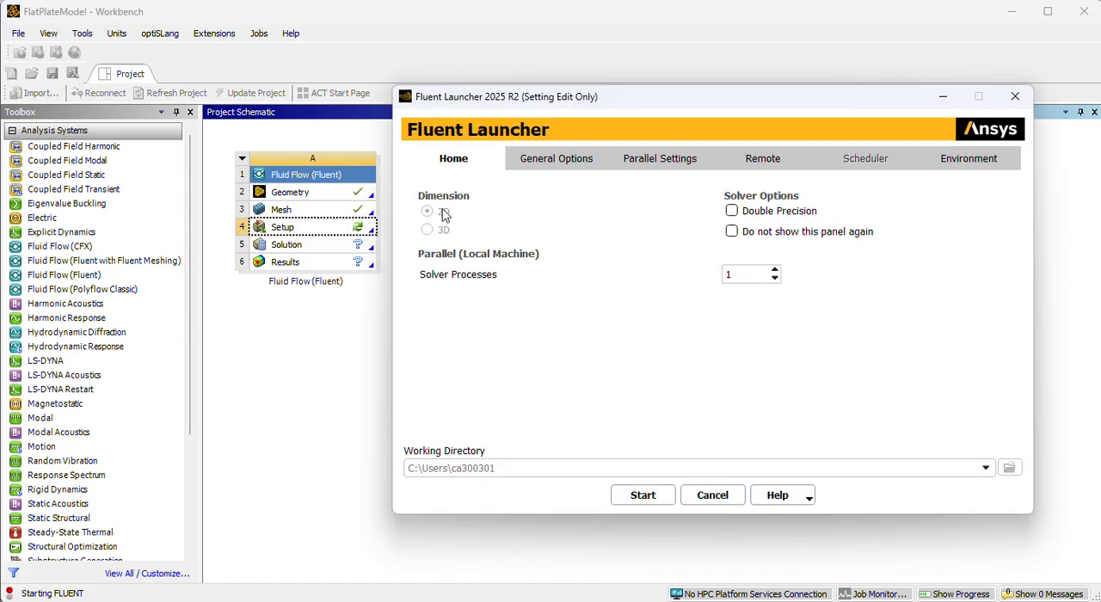
{"action": "left_click", "coordinate": [731, 211]}
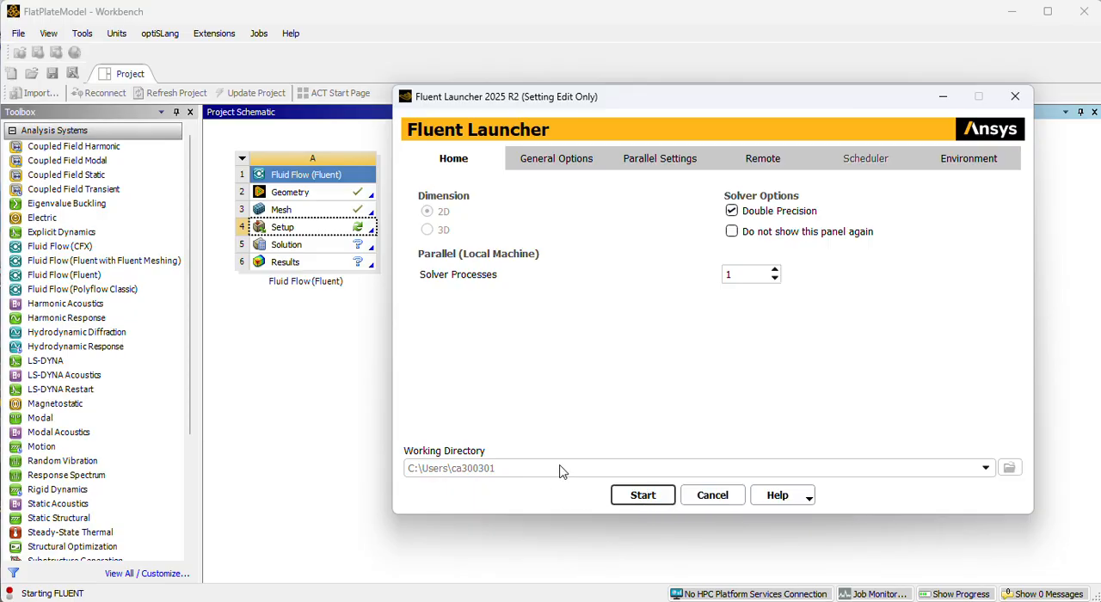
{"action": "left_click", "coordinate": [630, 492]}
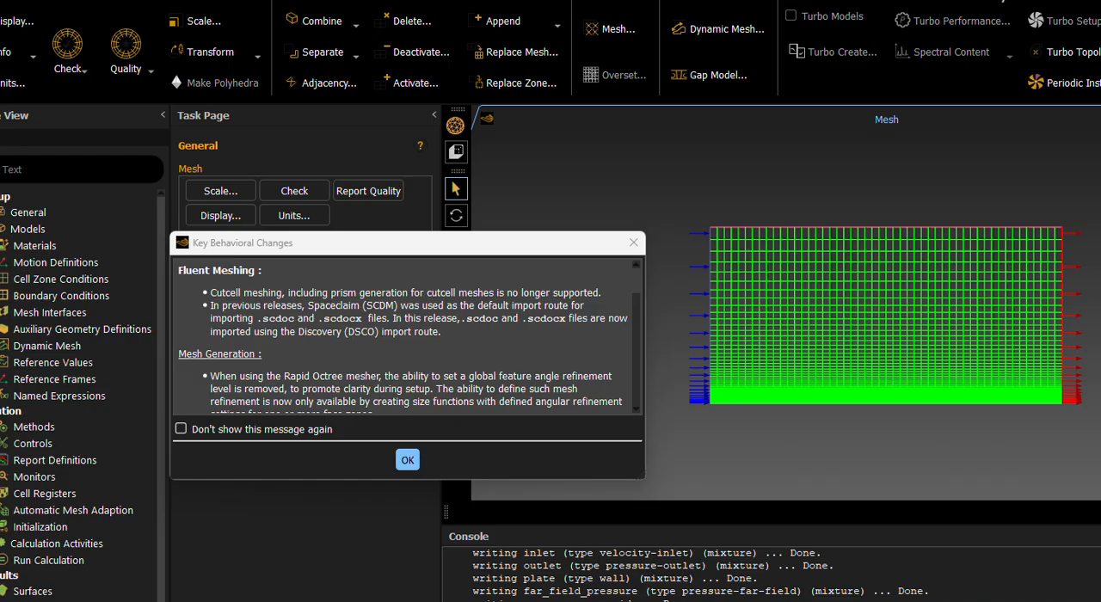
Fit the Fluent window to the screen and dismiss the Key Behavioral Changes notice.
{"action": "left_click_drag", "start_coordinate": [504, 0], "coordinate": [548, 11]}
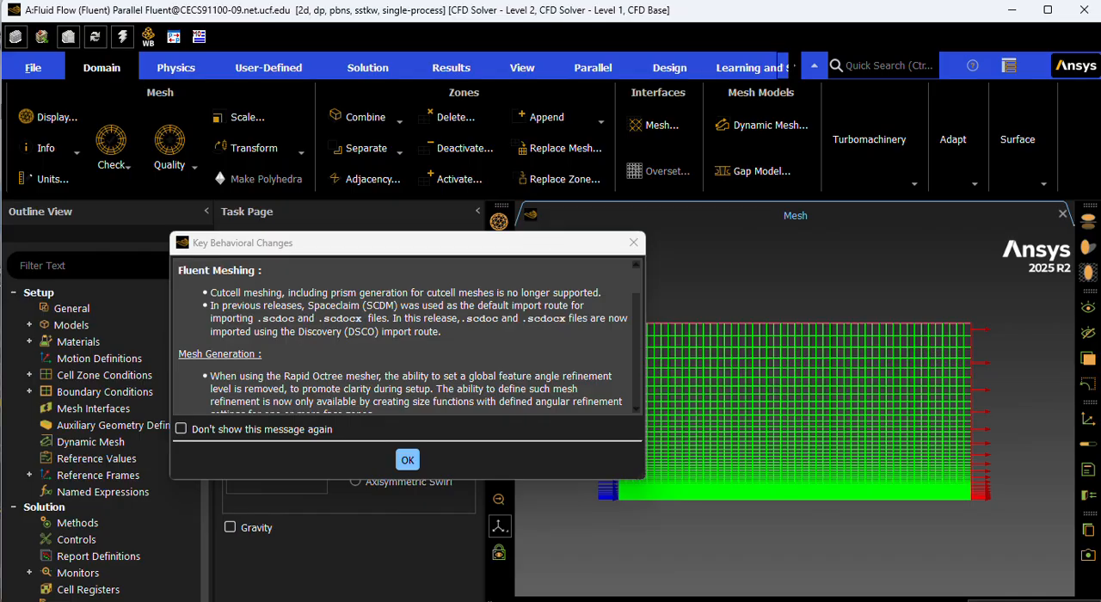
{"action": "left_click_drag", "start_coordinate": [962, 15], "coordinate": [973, 0]}
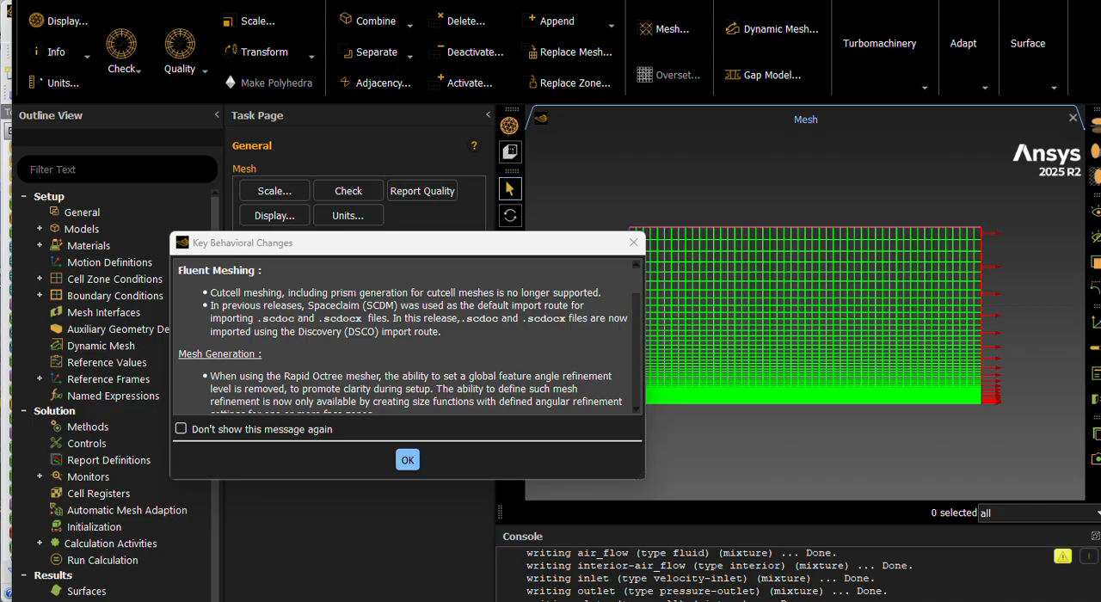
{"action": "left_click_drag", "start_coordinate": [1100, 601], "coordinate": [990, 538]}
{"action": "left_click_drag", "start_coordinate": [895, 0], "coordinate": [831, 14]}
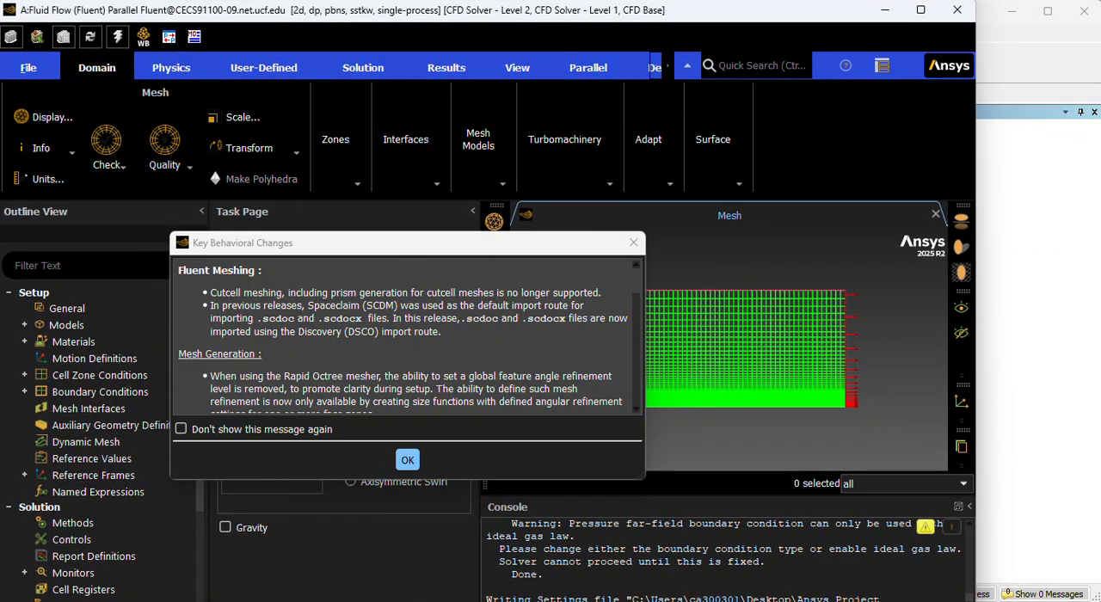
{"action": "left_click_drag", "start_coordinate": [975, 601], "coordinate": [1100, 601]}
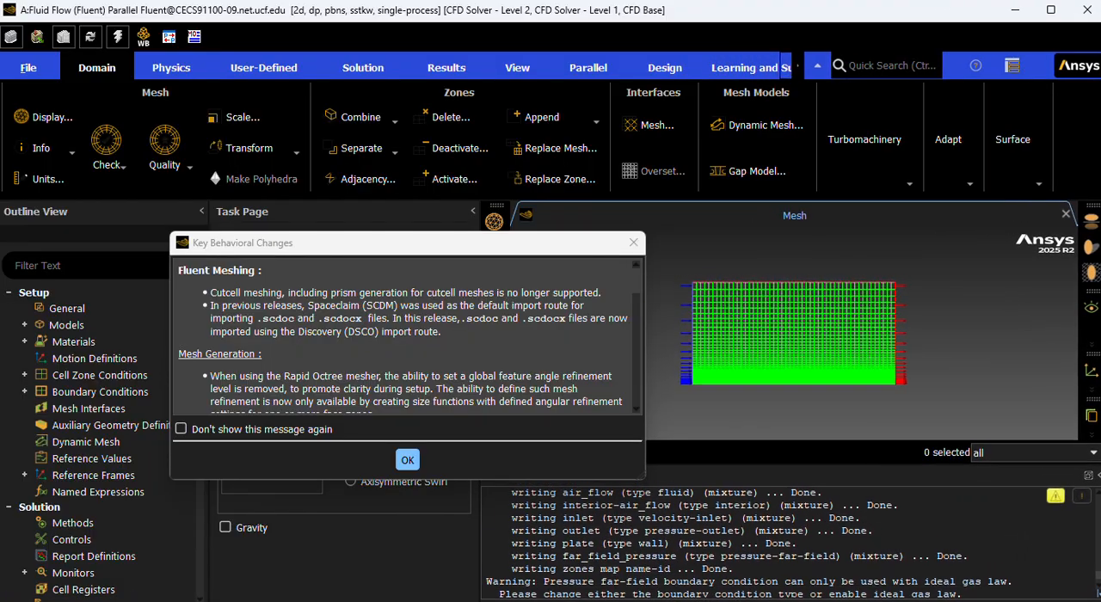
{"action": "left_click", "coordinate": [408, 460]}
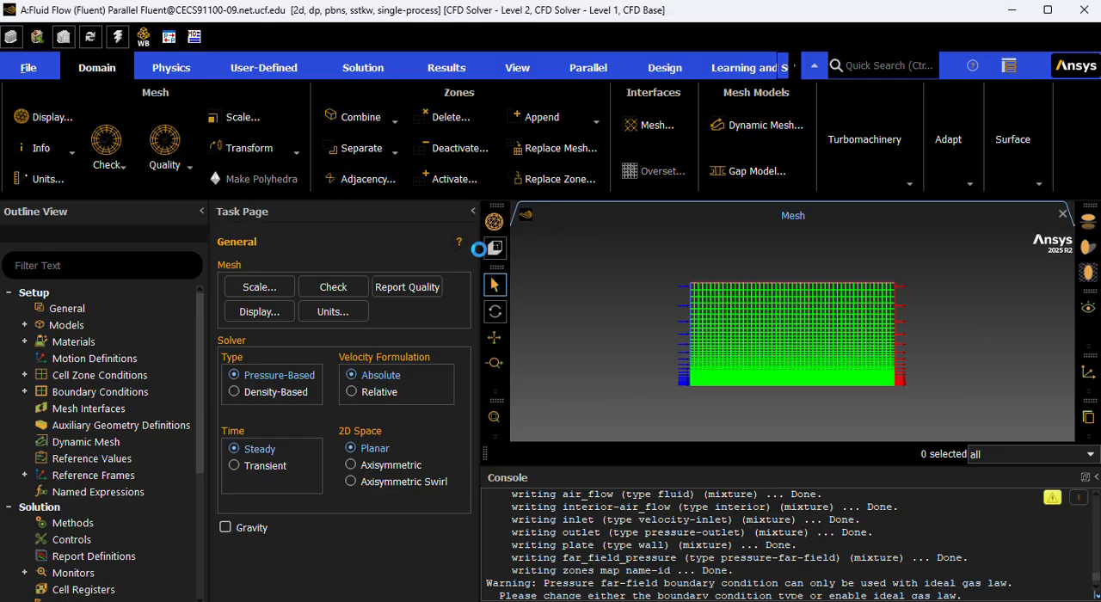
{"action": "left_click_drag", "start_coordinate": [479, 250], "coordinate": [485, 293]}
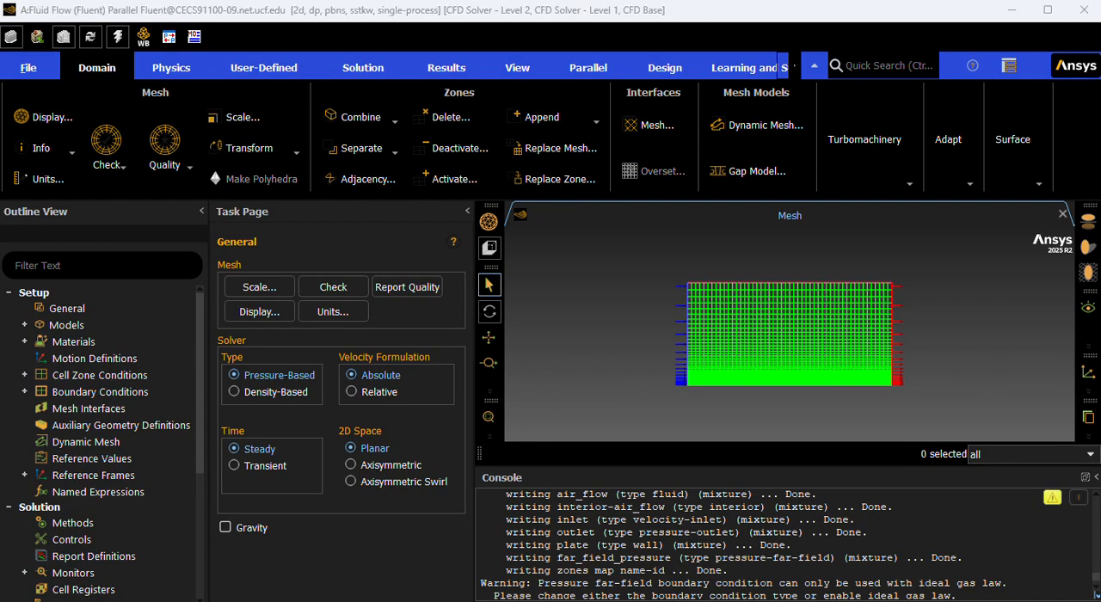
Set the viscous model to Laminar.
{"action": "left_click", "coordinate": [24, 326]}
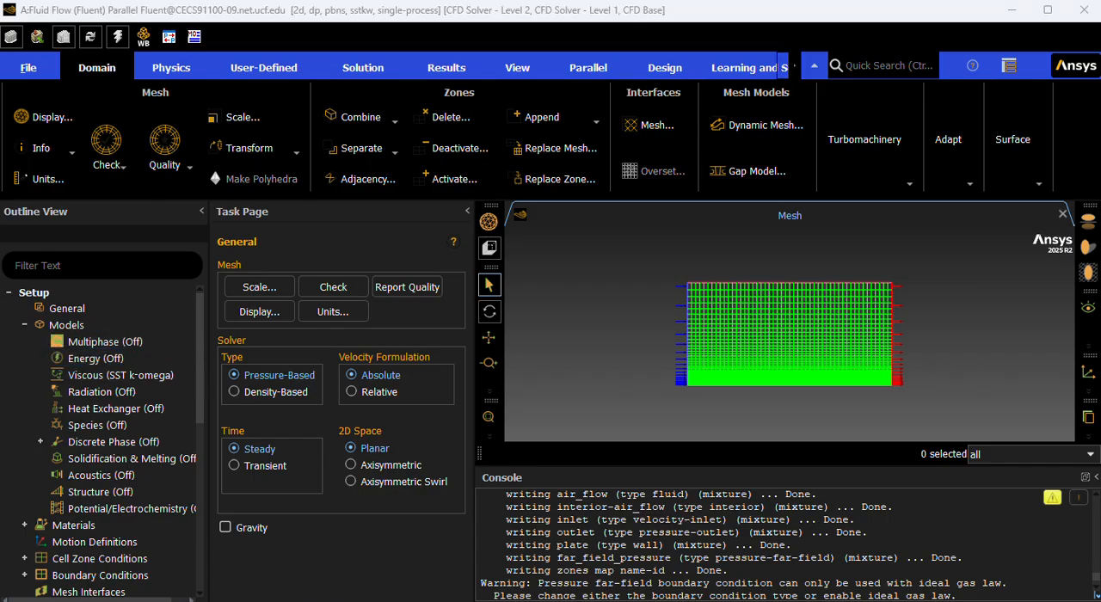
{"action": "double_click", "coordinate": [99, 377]}
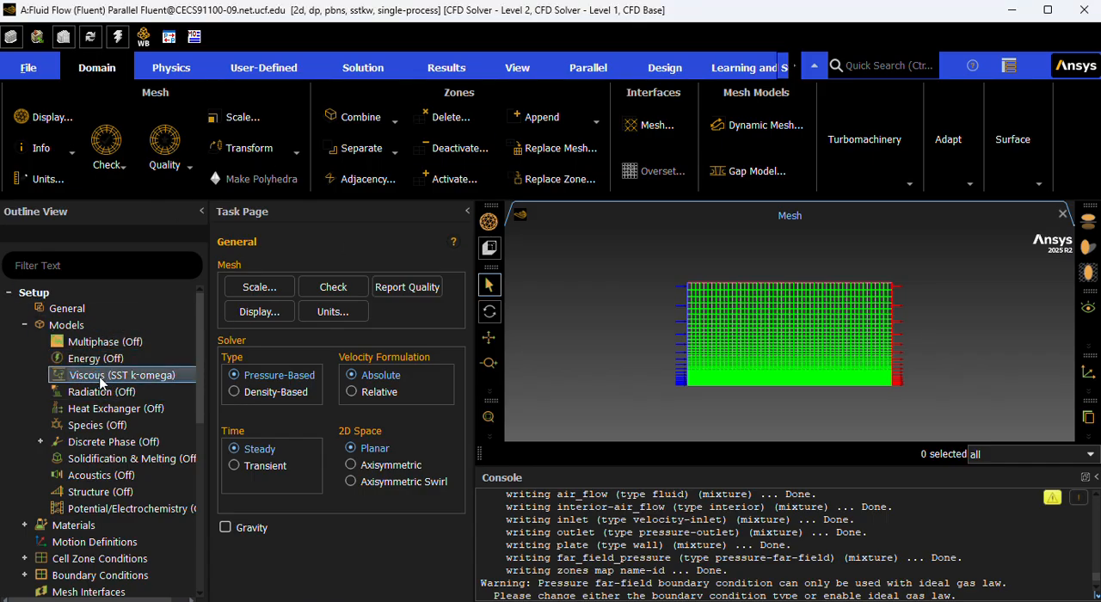
{"action": "right_click", "coordinate": [117, 380]}
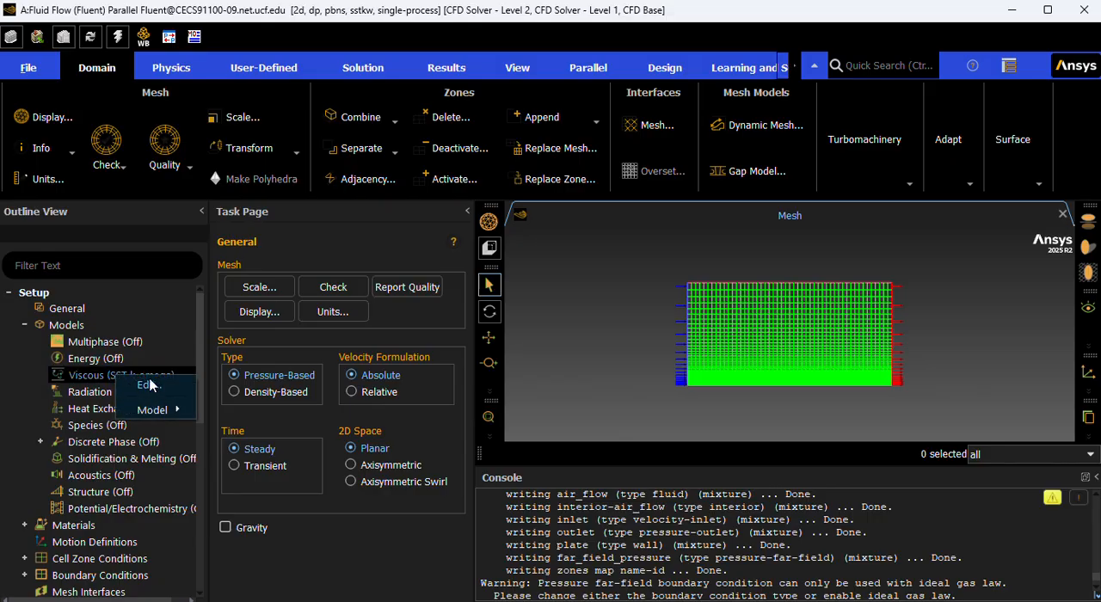
{"action": "left_click", "coordinate": [149, 385]}
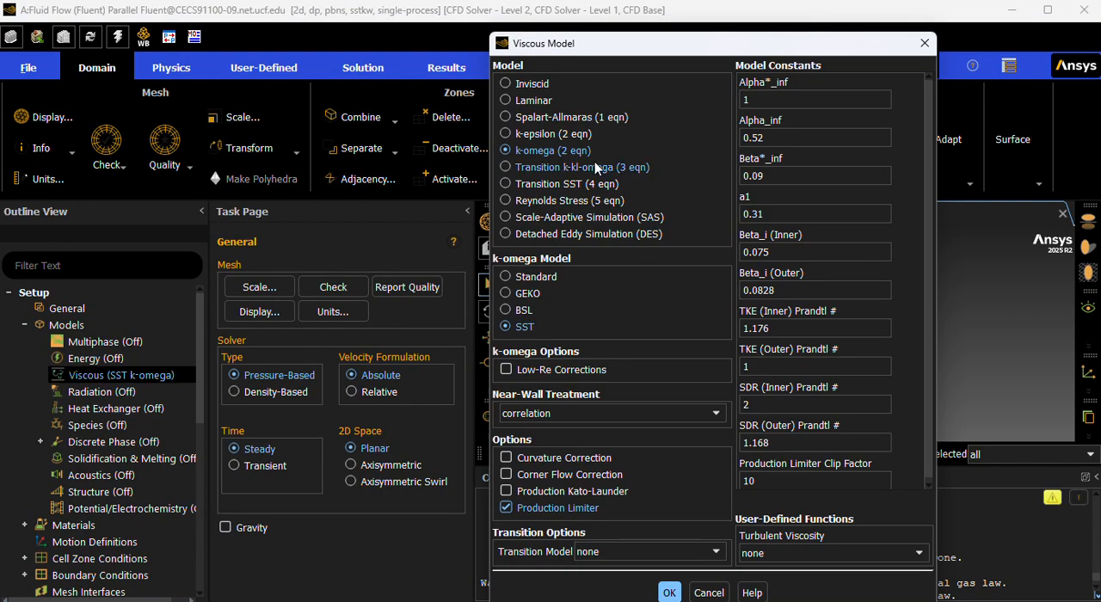
{"action": "left_click", "coordinate": [532, 101]}
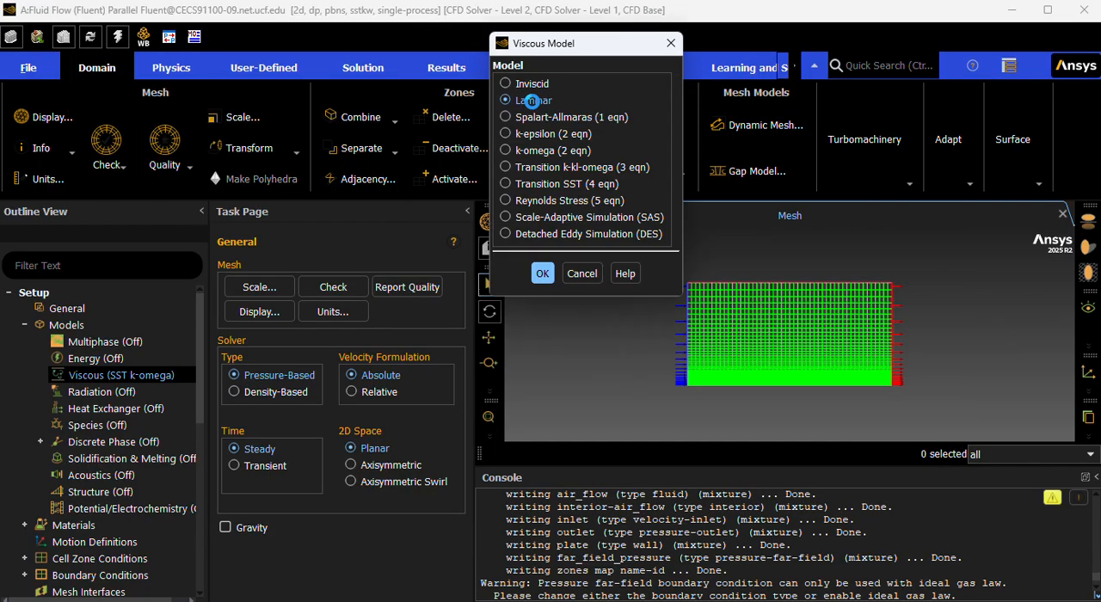
{"action": "left_click", "coordinate": [548, 277]}
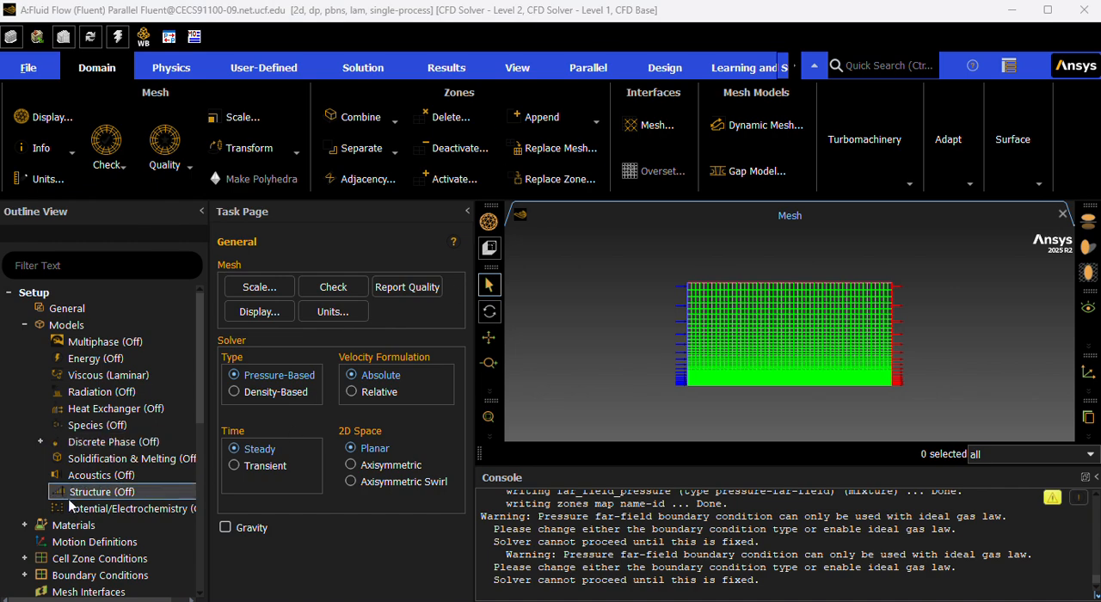
Open the fluid material air for editing and set its constant density to 1.2 kg/m³.
{"action": "scroll", "coordinate": [52, 490], "scroll_direction": "down", "scroll_amount": 1}
{"action": "left_click", "coordinate": [25, 477]}
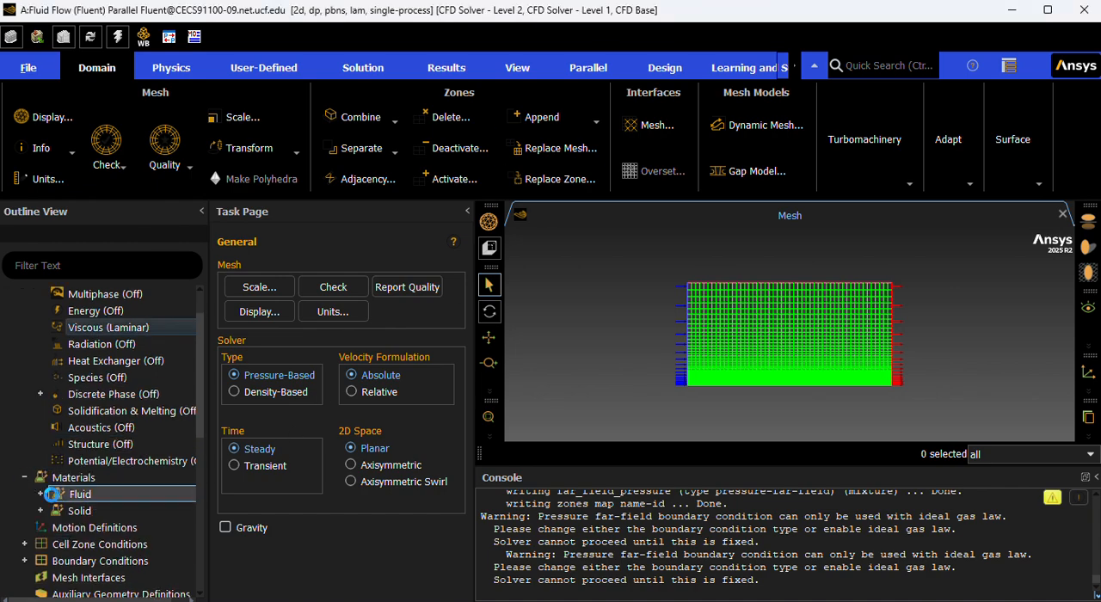
{"action": "left_click", "coordinate": [77, 495]}
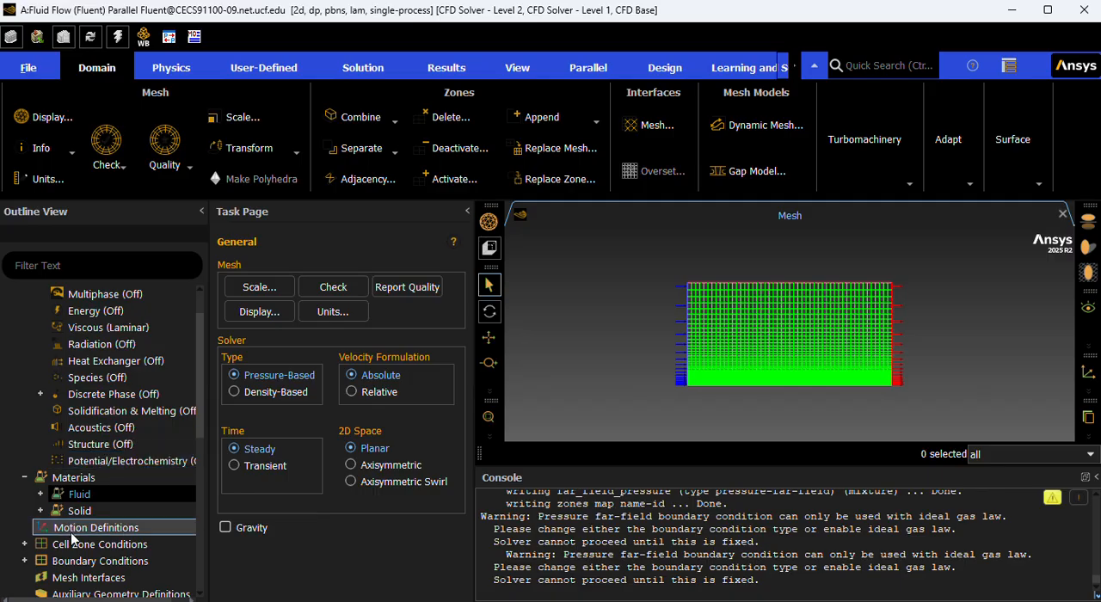
{"action": "double_click", "coordinate": [100, 496]}
{"action": "double_click", "coordinate": [91, 511]}
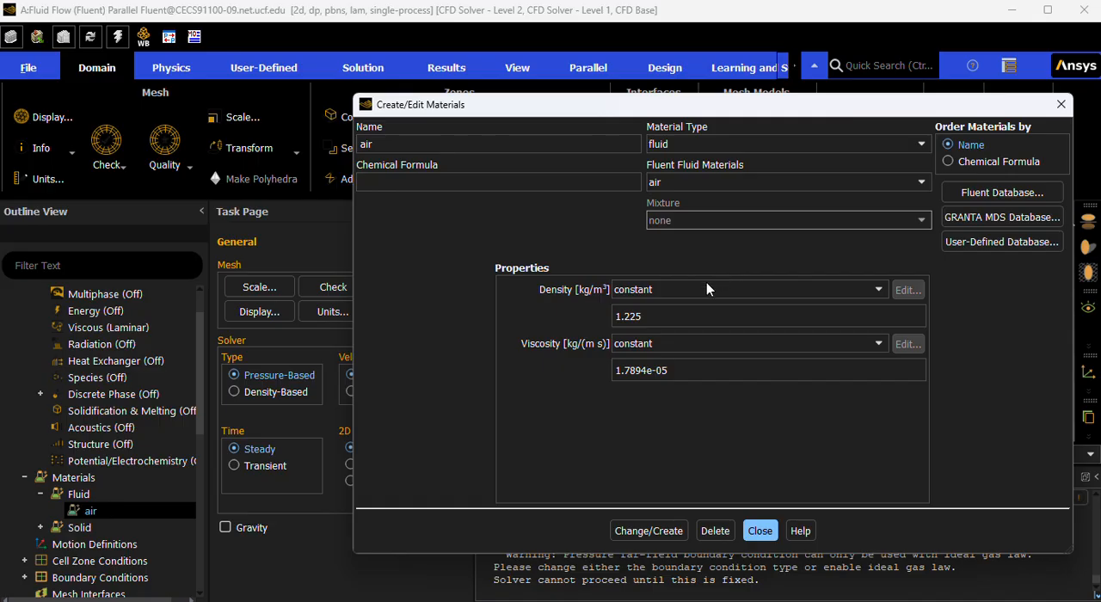
{"action": "double_click", "coordinate": [678, 308]}
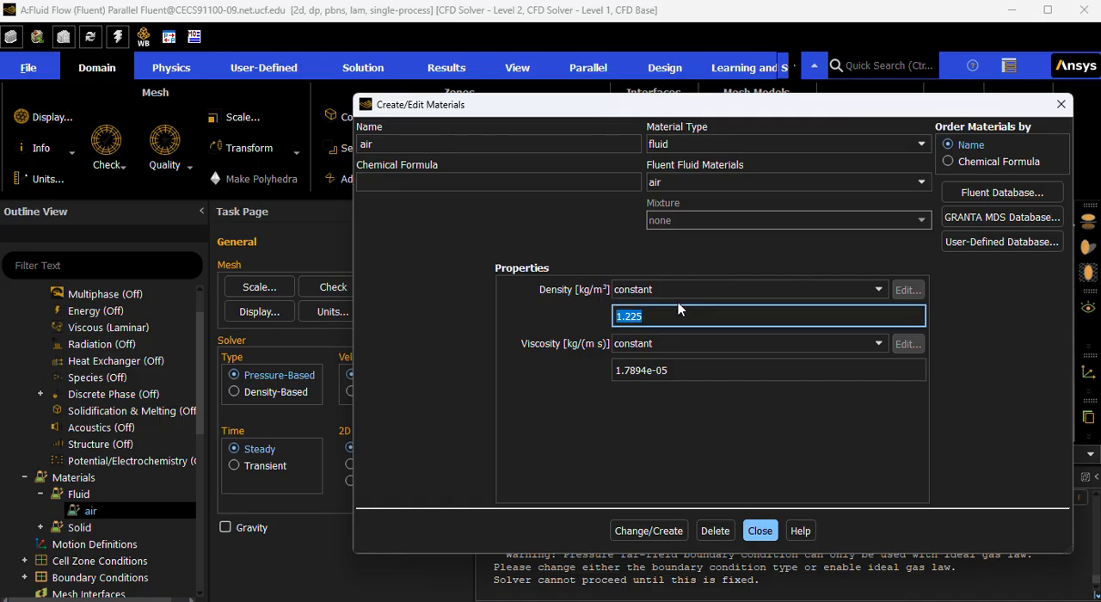
{"action": "type", "text": "1.2"}
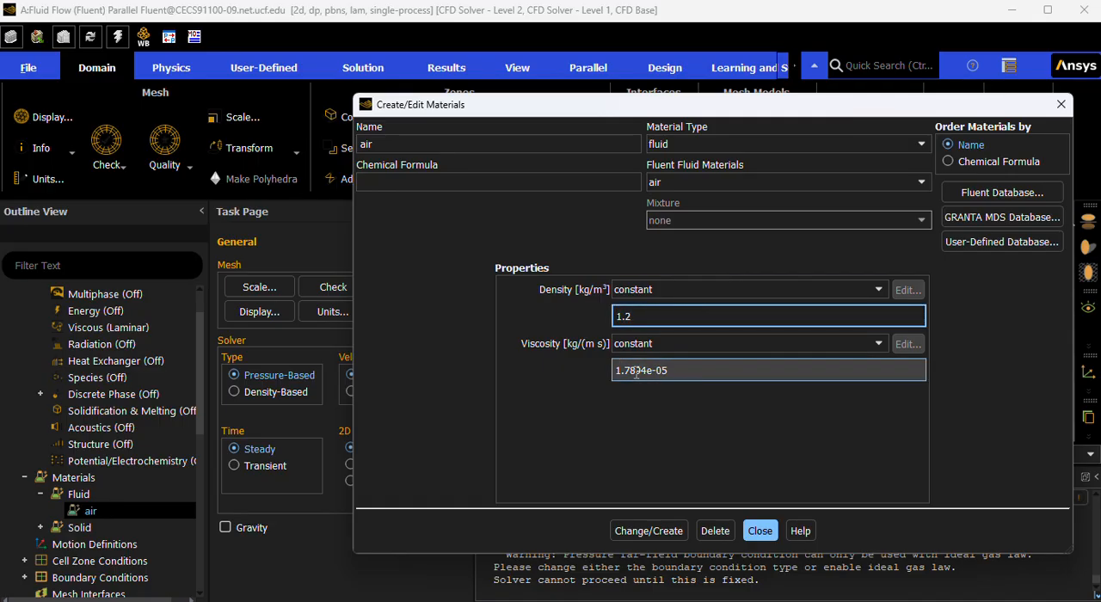
Set air's constant viscosity to 1.8e-05 kg/(m s), apply the material changes and close the material editor.
{"action": "mouse_move", "coordinate": [644, 367]}
{"action": "left_mouse_down"}
{"action": "mouse_move", "coordinate": [624, 381]}
{"action": "mouse_move", "coordinate": [630, 367]}
{"action": "left_mouse_up"}
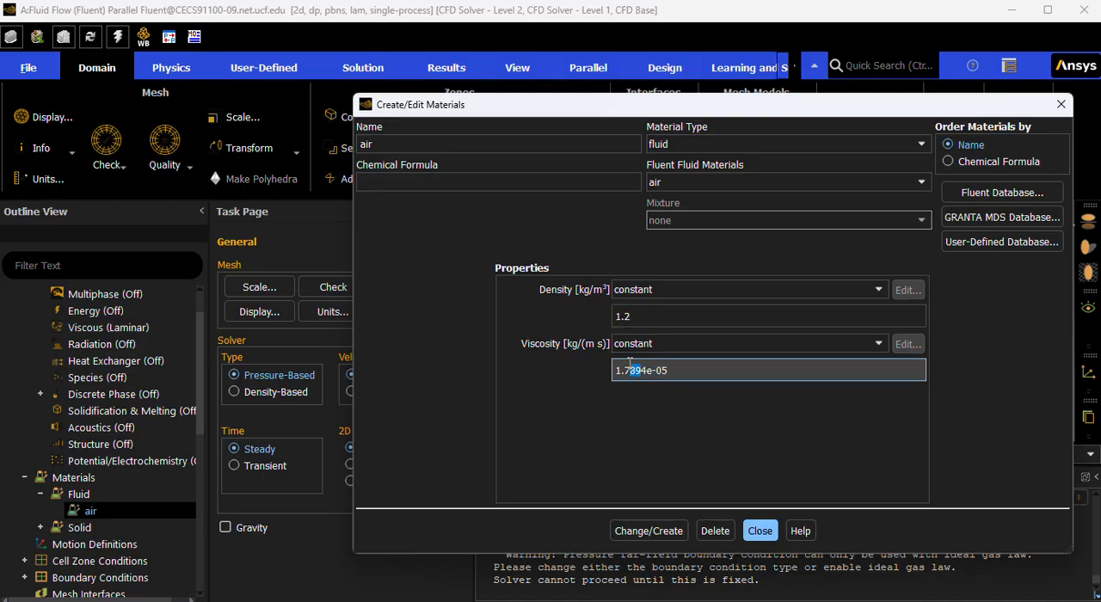
{"action": "key", "text": "BackSpace"}
{"action": "key", "text": "BackSpace"}
{"action": "type", "text": "8"}
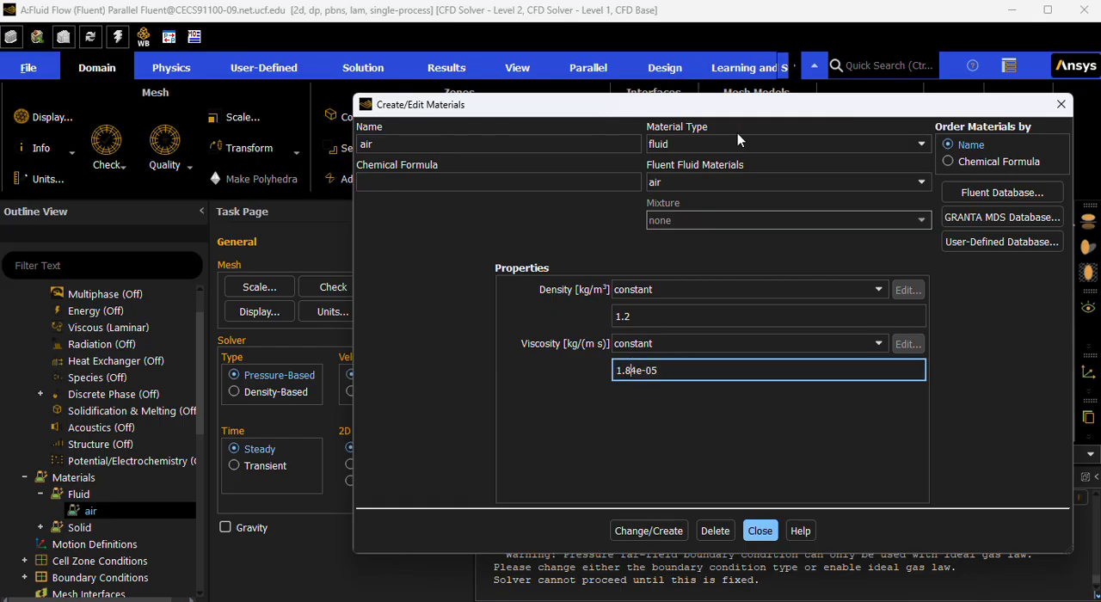
{"action": "key", "text": "Delete"}
{"action": "left_click", "coordinate": [648, 532]}
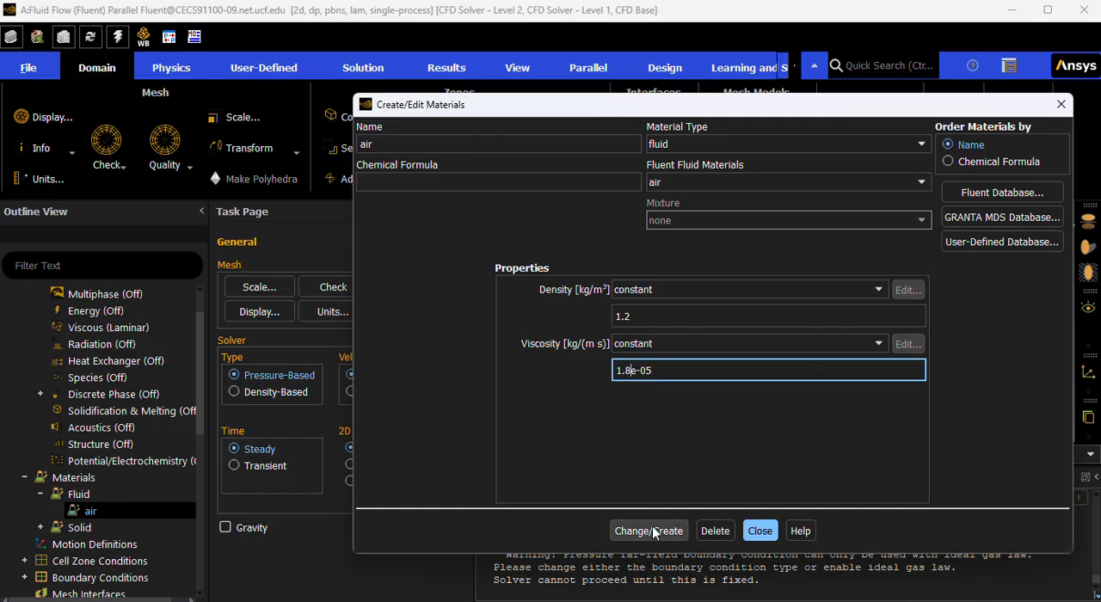
{"action": "left_click", "coordinate": [760, 530]}
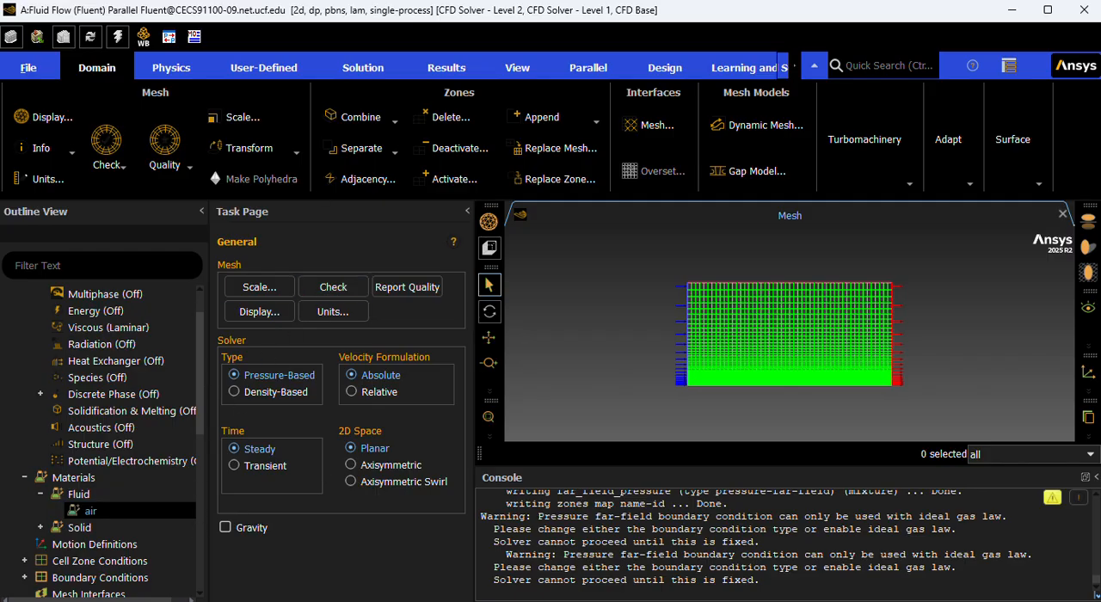
Check the material assigned to the air_flow fluid cell zone and close its settings without changes.
{"action": "scroll", "coordinate": [26, 432], "scroll_direction": "down", "scroll_amount": 1}
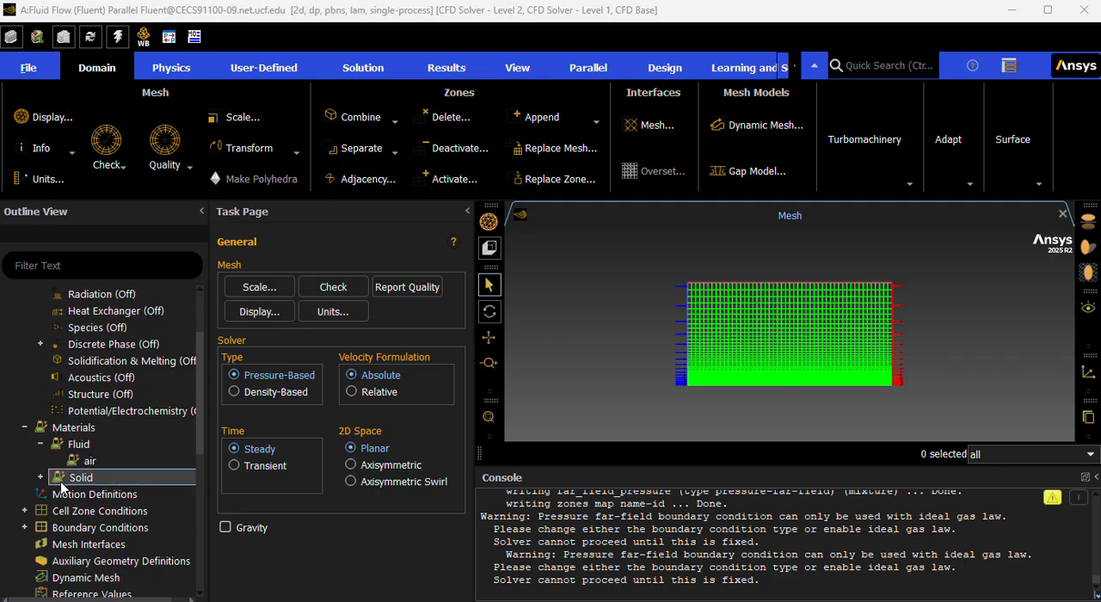
{"action": "left_click", "coordinate": [24, 511]}
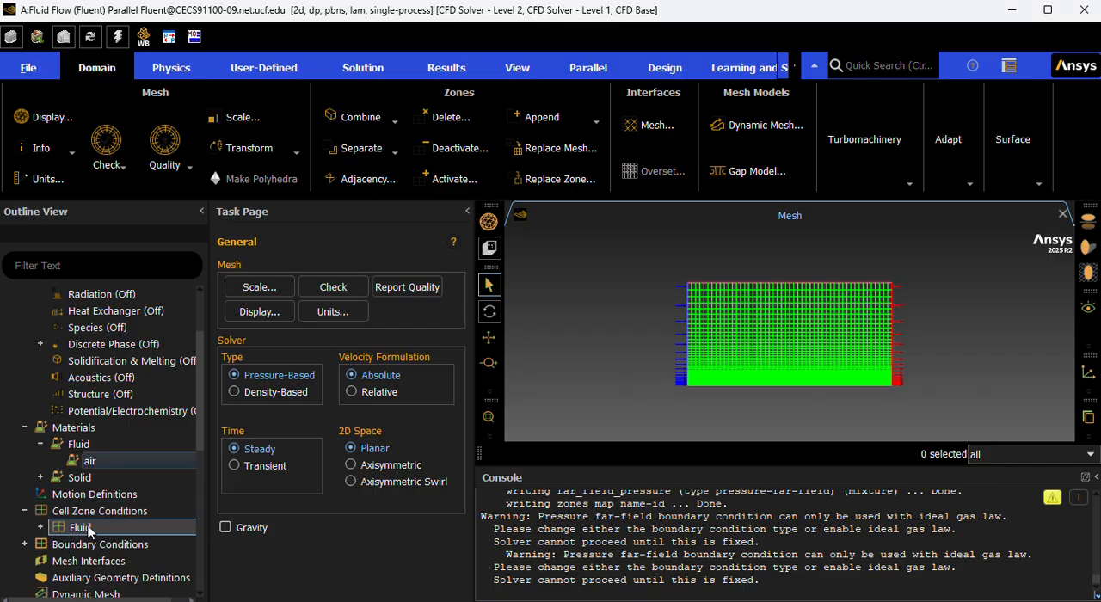
{"action": "left_click", "coordinate": [39, 528]}
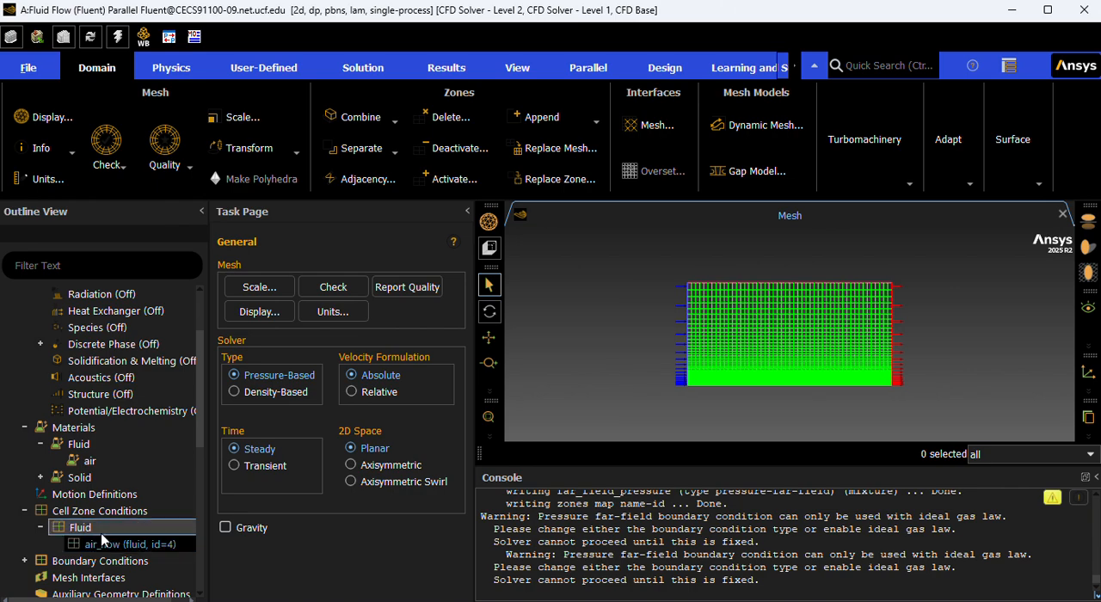
{"action": "left_click", "coordinate": [109, 543]}
{"action": "double_click", "coordinate": [105, 549]}
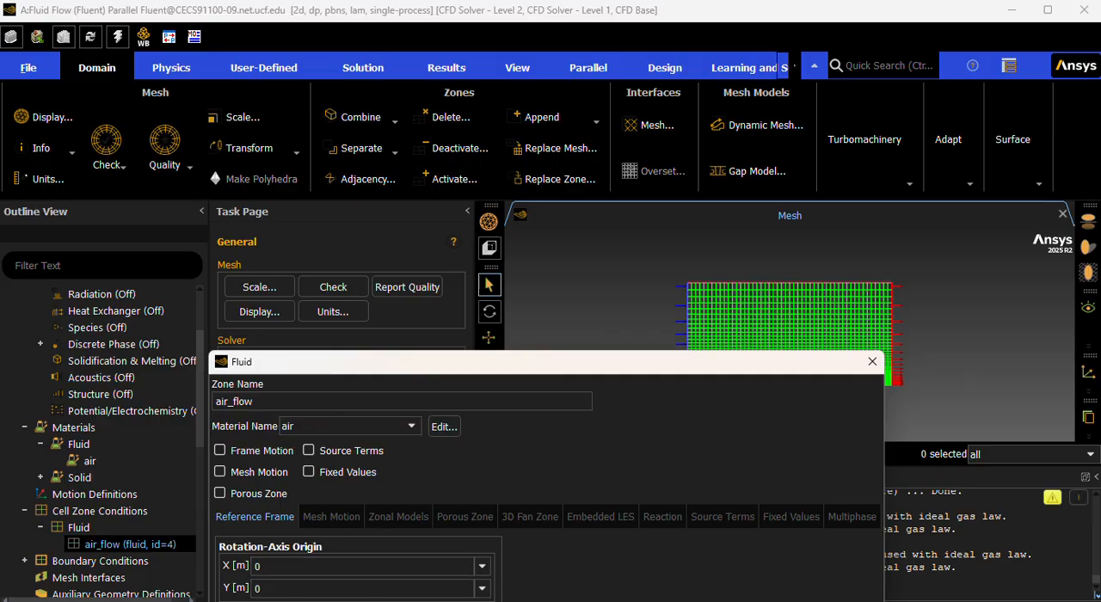
{"action": "key", "text": "Escape"}
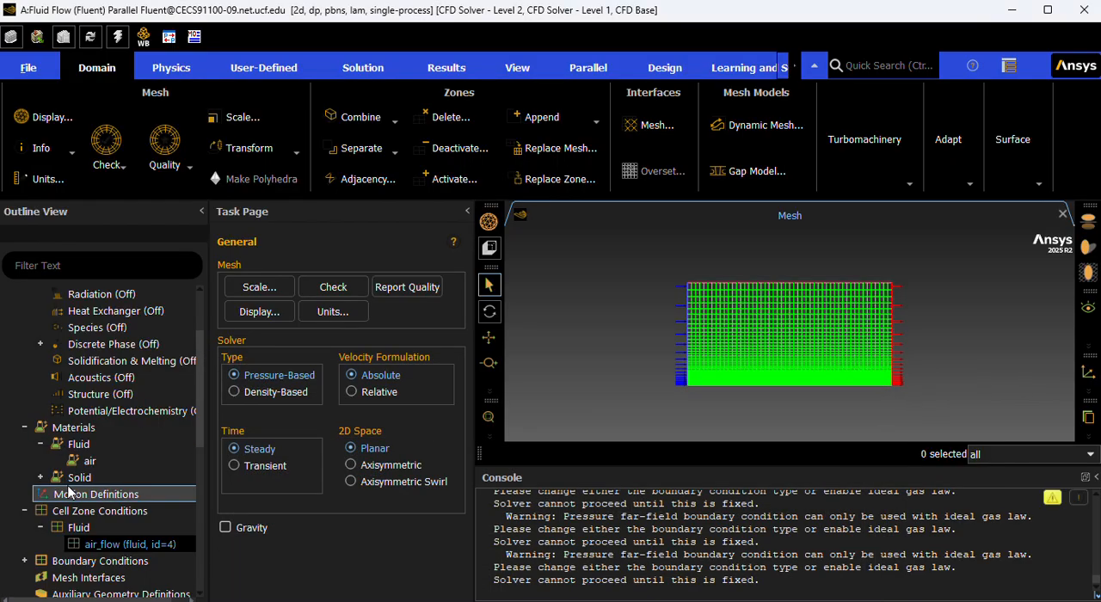
Apply the stationary, no-slip wall condition to the plate boundary and close its settings.
{"action": "scroll", "coordinate": [96, 523], "scroll_direction": "down", "scroll_amount": 2}
{"action": "left_click", "coordinate": [25, 461]}
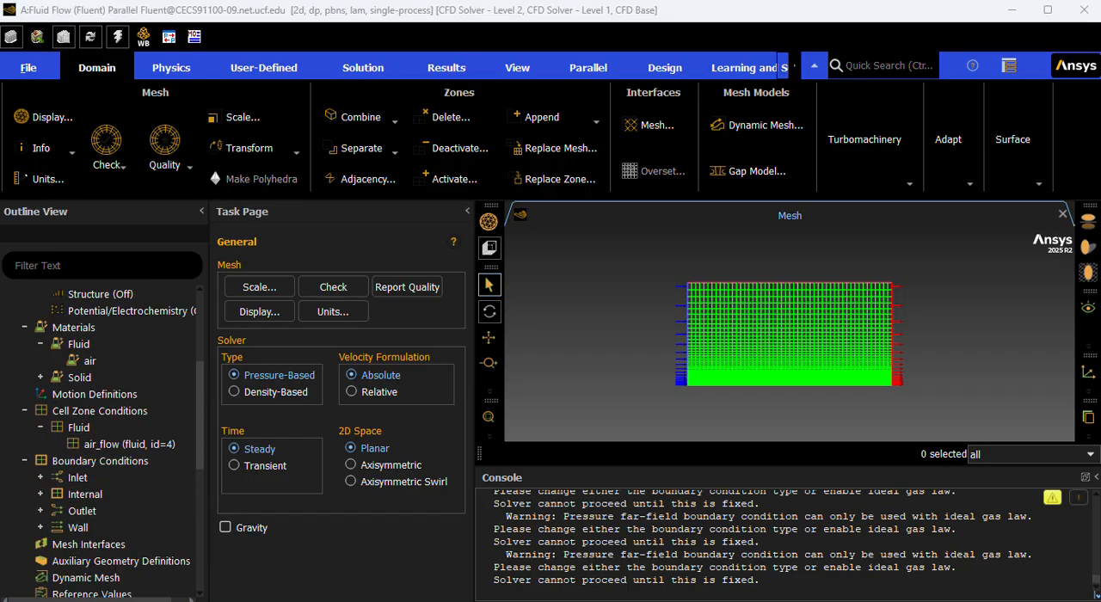
{"action": "scroll", "coordinate": [103, 413], "scroll_direction": "down", "scroll_amount": 2}
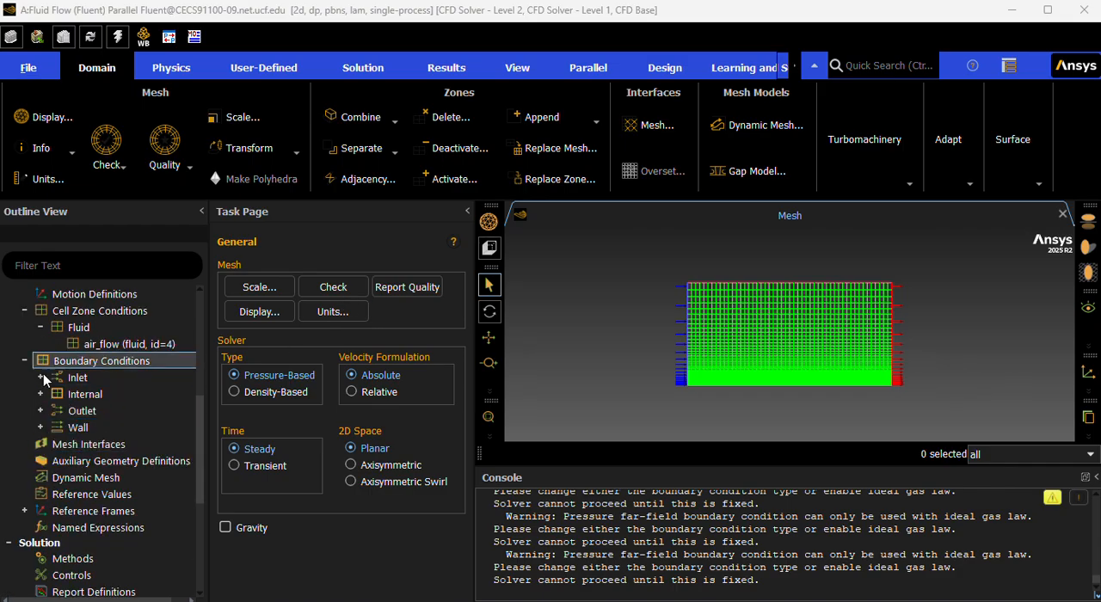
{"action": "left_click", "coordinate": [41, 428]}
{"action": "double_click", "coordinate": [92, 446]}
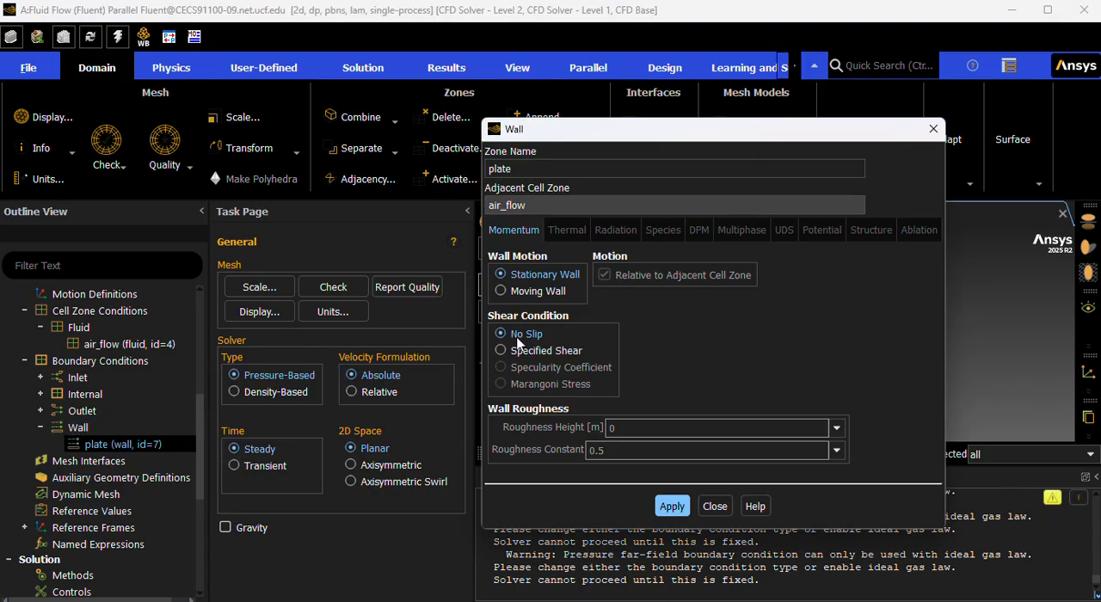
{"action": "left_click", "coordinate": [657, 506]}
{"action": "left_click", "coordinate": [715, 506]}
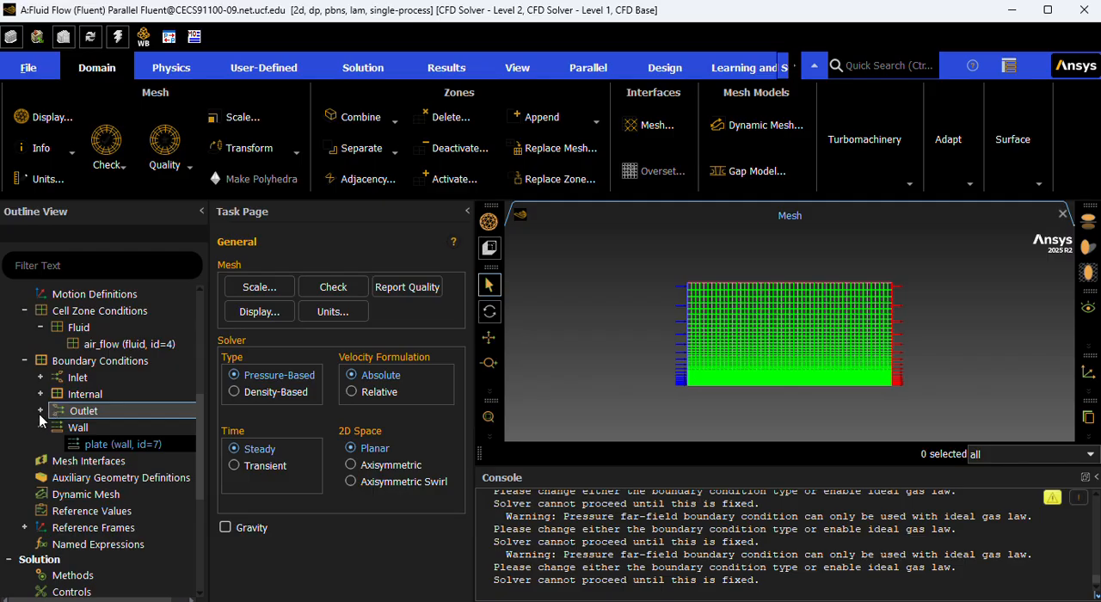
Expand the outlet, internal and inlet boundary groups, widening the outline to show full zone names, and collapse the cell zone conditions.
{"action": "left_click", "coordinate": [39, 410]}
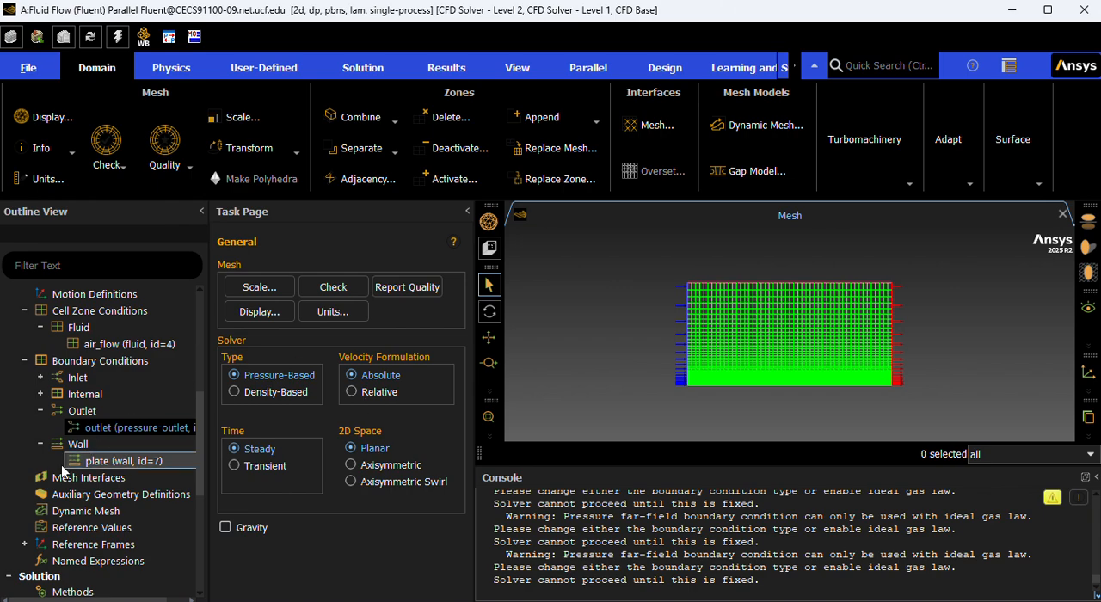
{"action": "left_click", "coordinate": [41, 395]}
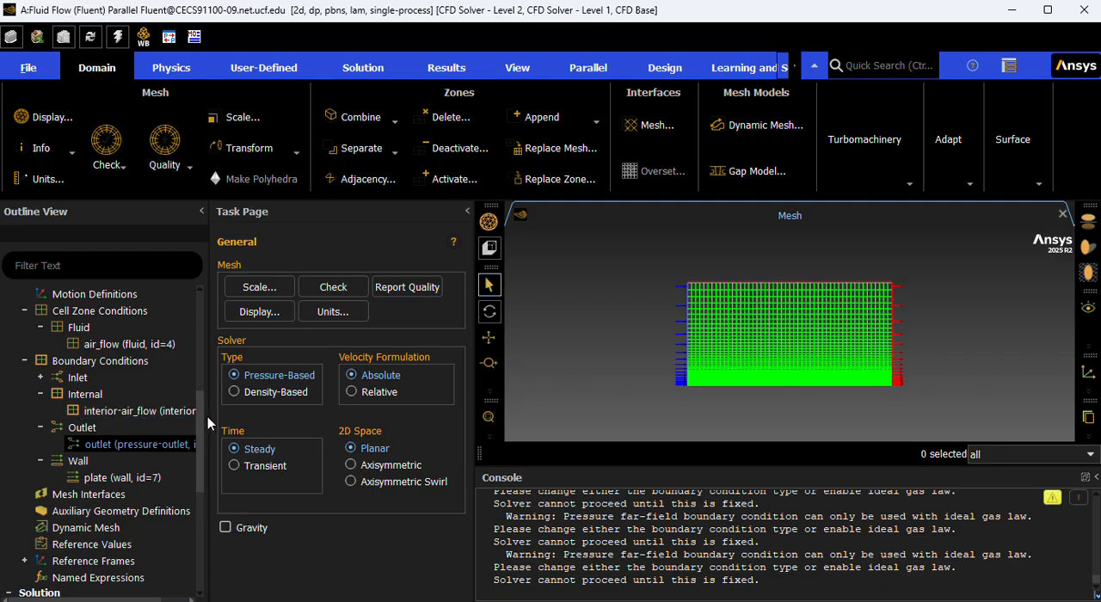
{"action": "left_click_drag", "start_coordinate": [208, 416], "coordinate": [251, 413]}
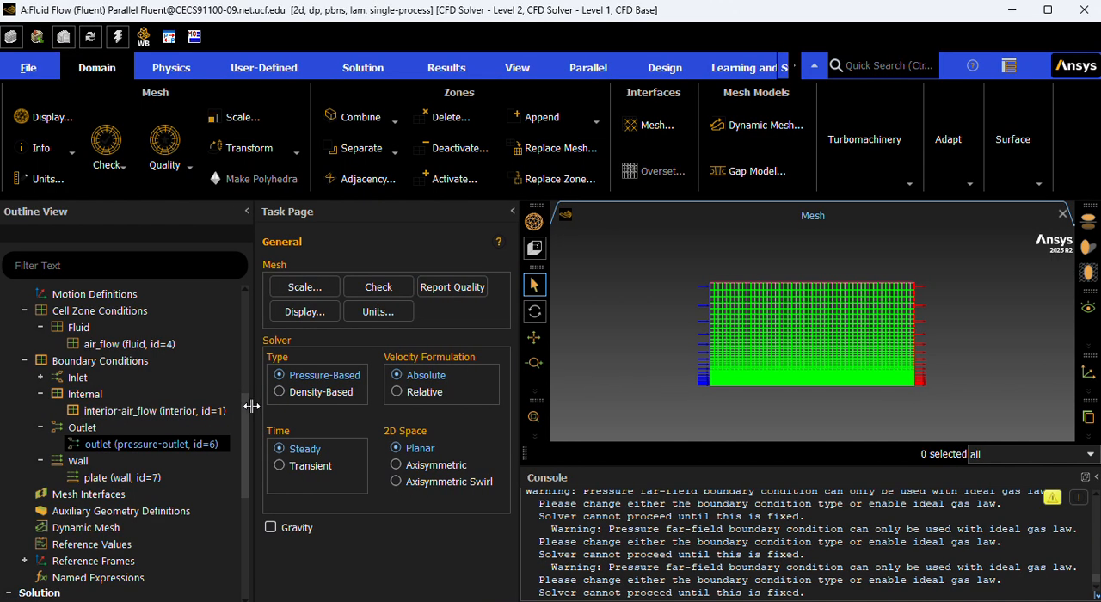
{"action": "left_click", "coordinate": [42, 378]}
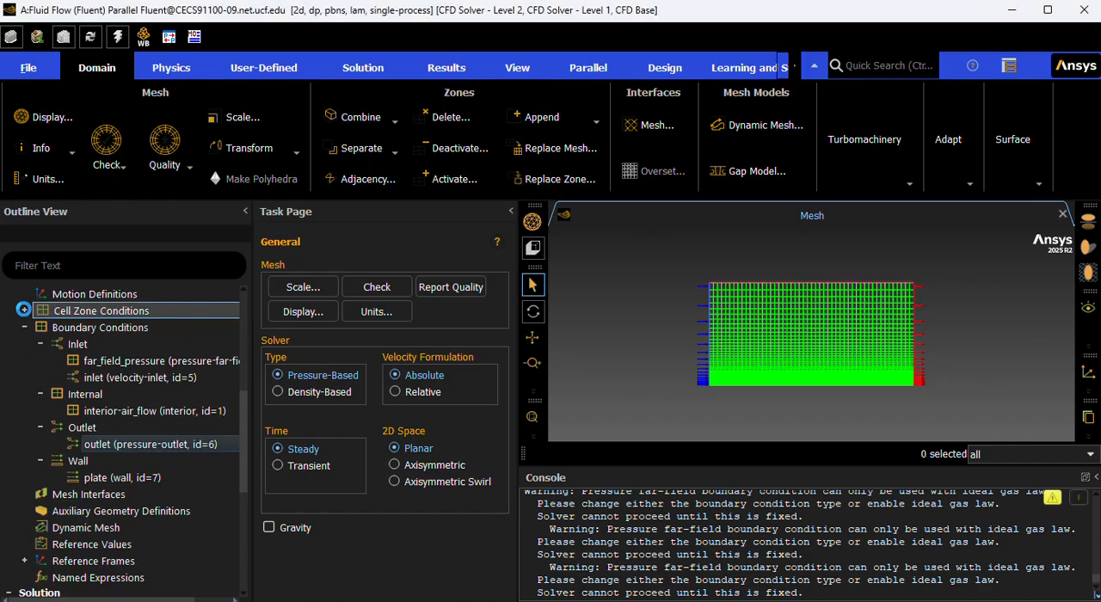
{"action": "left_click", "coordinate": [25, 311]}
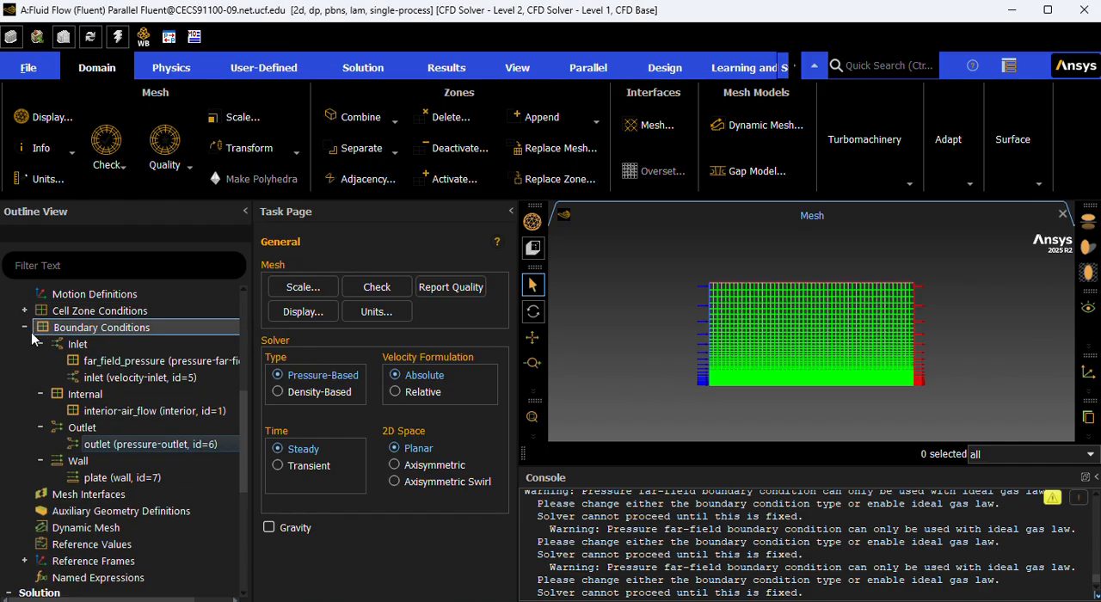
Set the inlet boundary's velocity magnitude to 2 m/s, apply it and close the velocity inlet settings.
{"action": "left_click", "coordinate": [67, 378]}
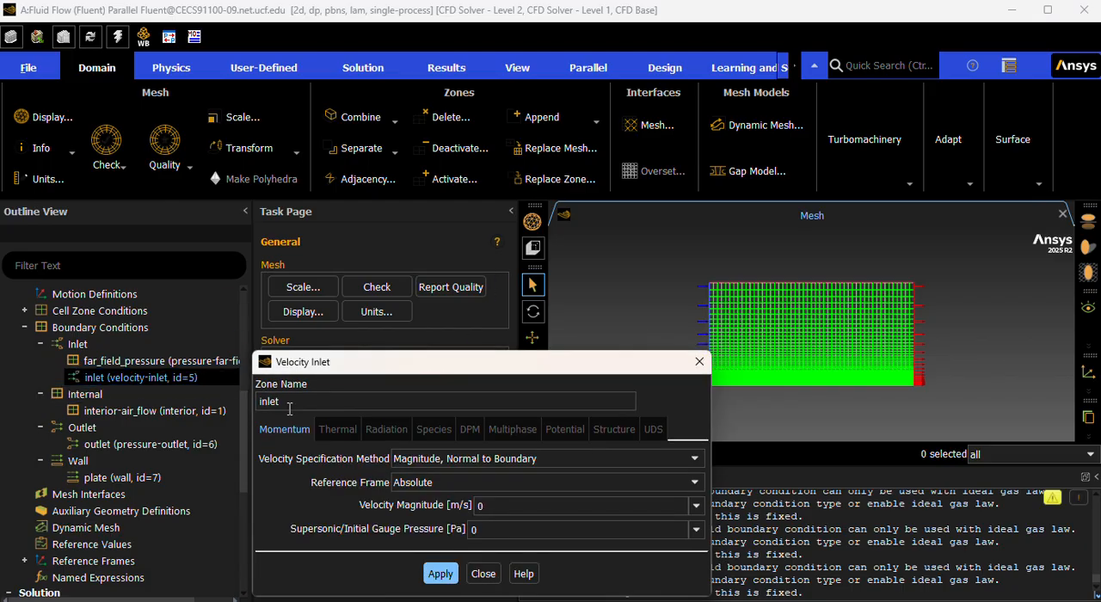
{"action": "left_click", "coordinate": [480, 506]}
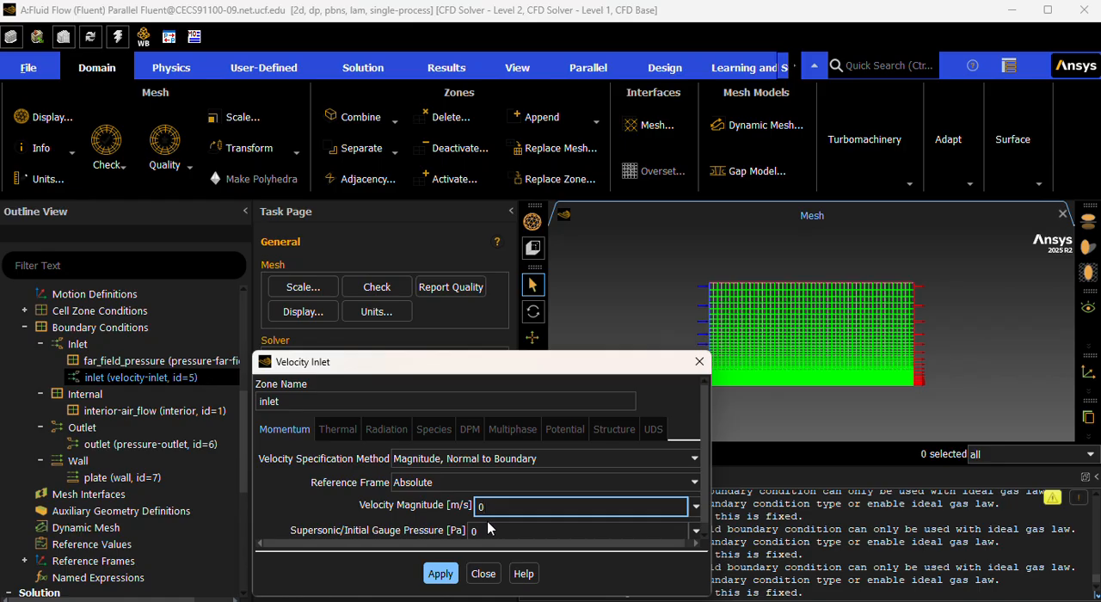
{"action": "key", "text": "BackSpace"}
{"action": "type", "text": "2"}
{"action": "left_click", "coordinate": [439, 574]}
{"action": "left_click", "coordinate": [483, 574]}
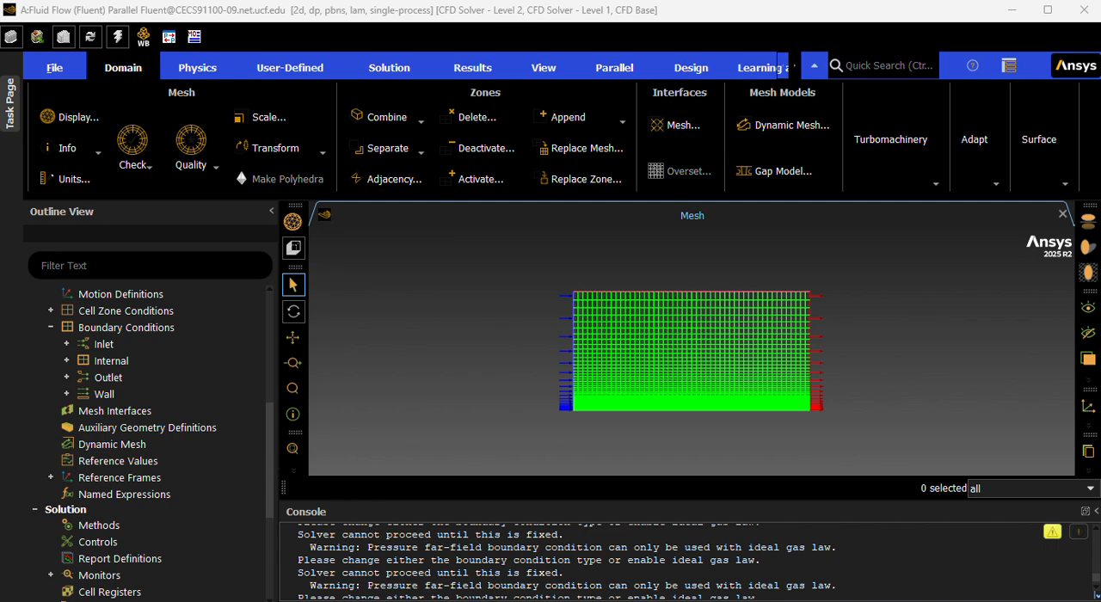
Set the pressure-velocity coupling scheme to SIMPLE in the solution methods and review the spatial discretization settings.
{"action": "left_click", "coordinate": [76, 524]}
{"action": "left_click", "coordinate": [198, 529]}
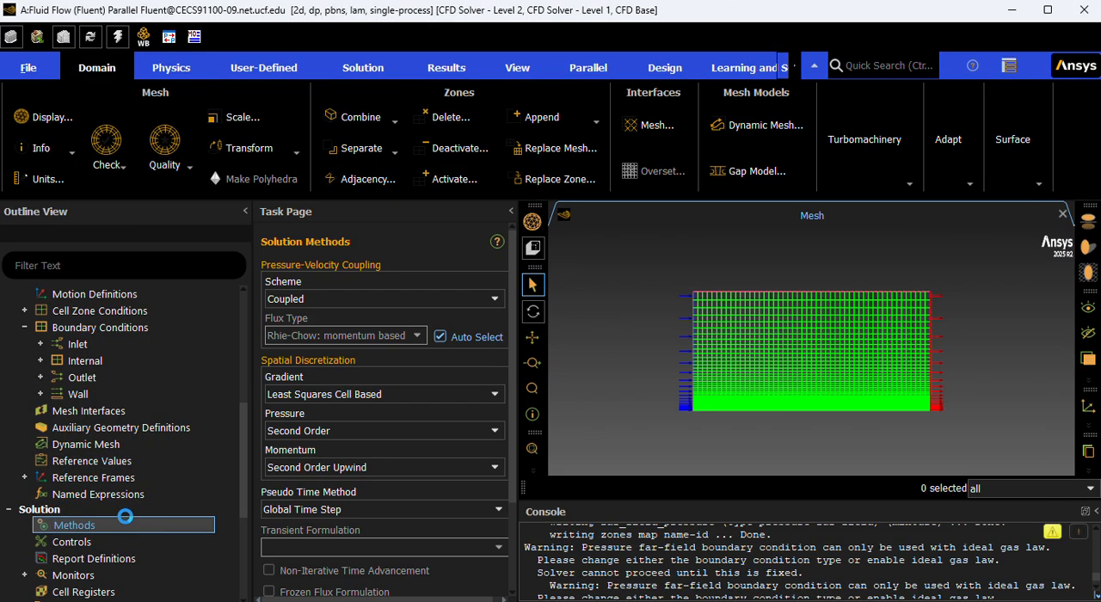
{"action": "left_click", "coordinate": [288, 300]}
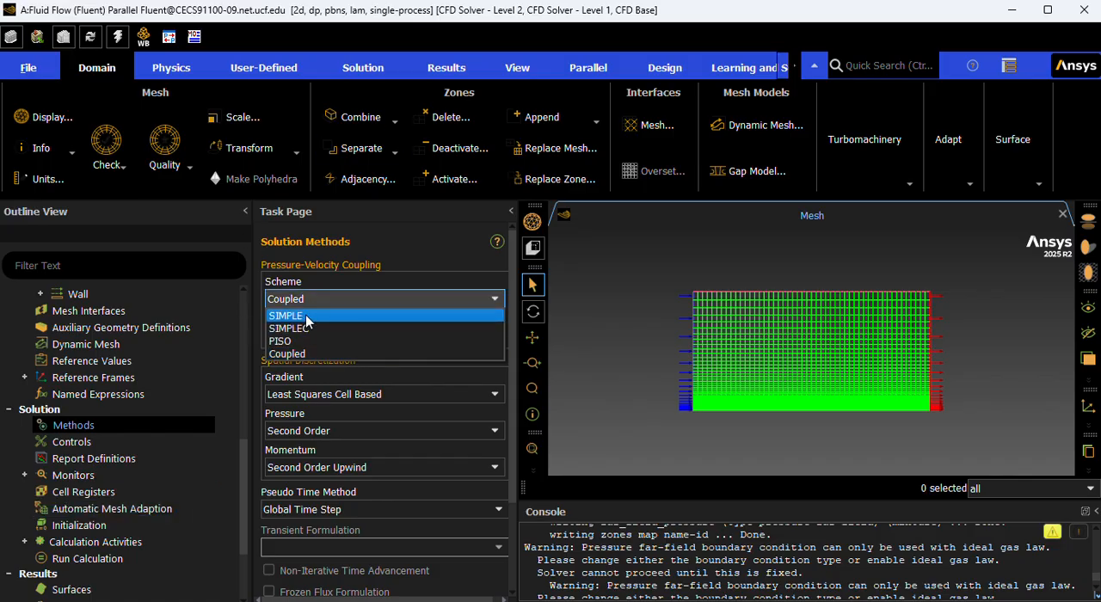
{"action": "left_click", "coordinate": [305, 316]}
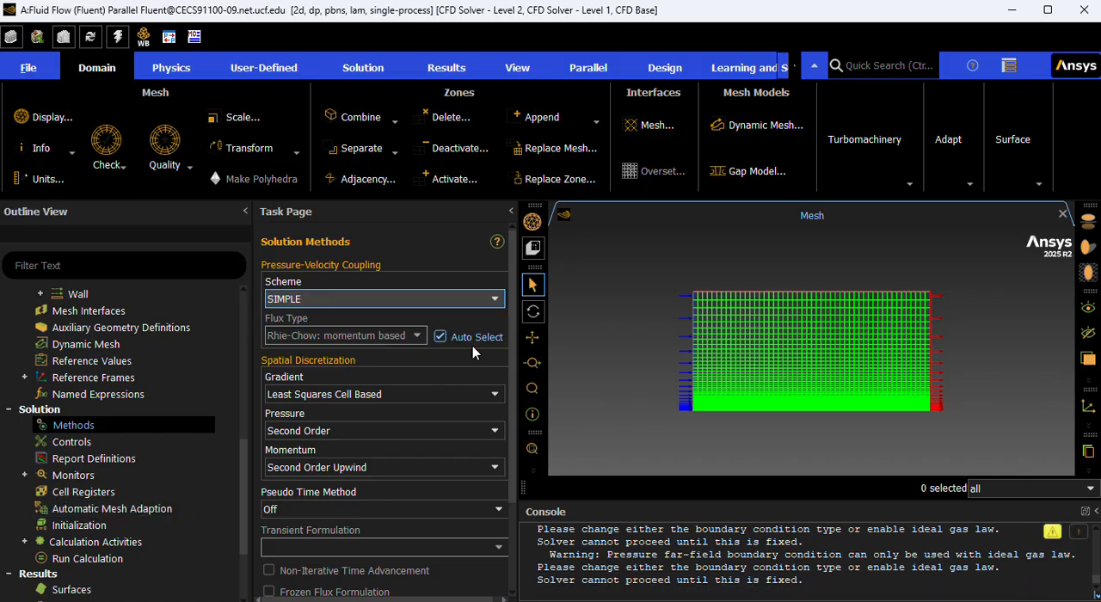
{"action": "scroll", "coordinate": [438, 348], "scroll_direction": "down", "scroll_amount": 3}
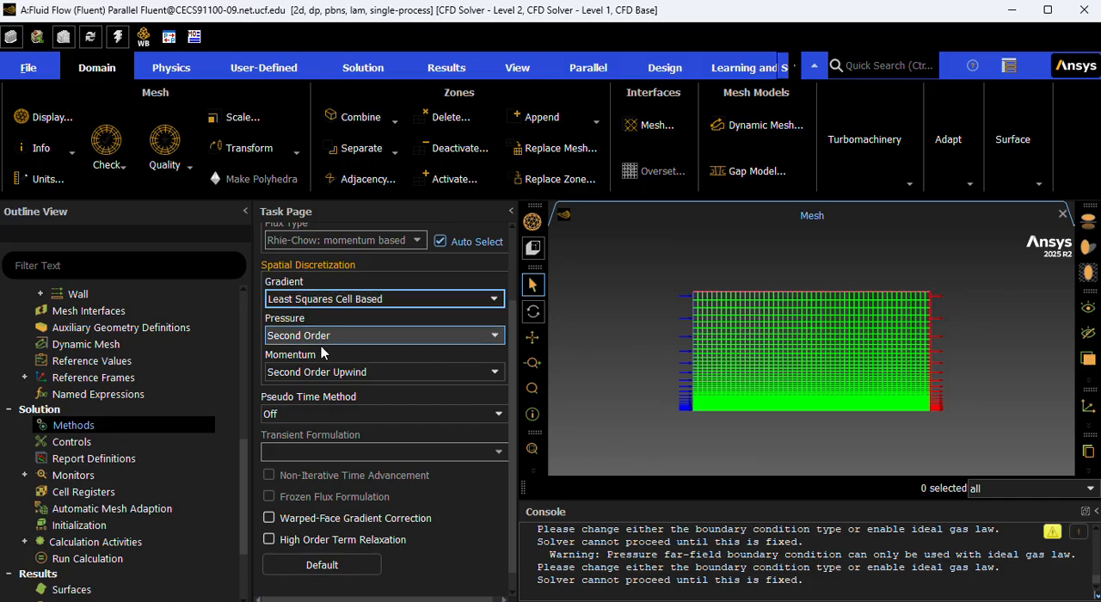
Try to set the density under-relaxation factor to 1.2 in the solution controls.
{"action": "left_click", "coordinate": [45, 442]}
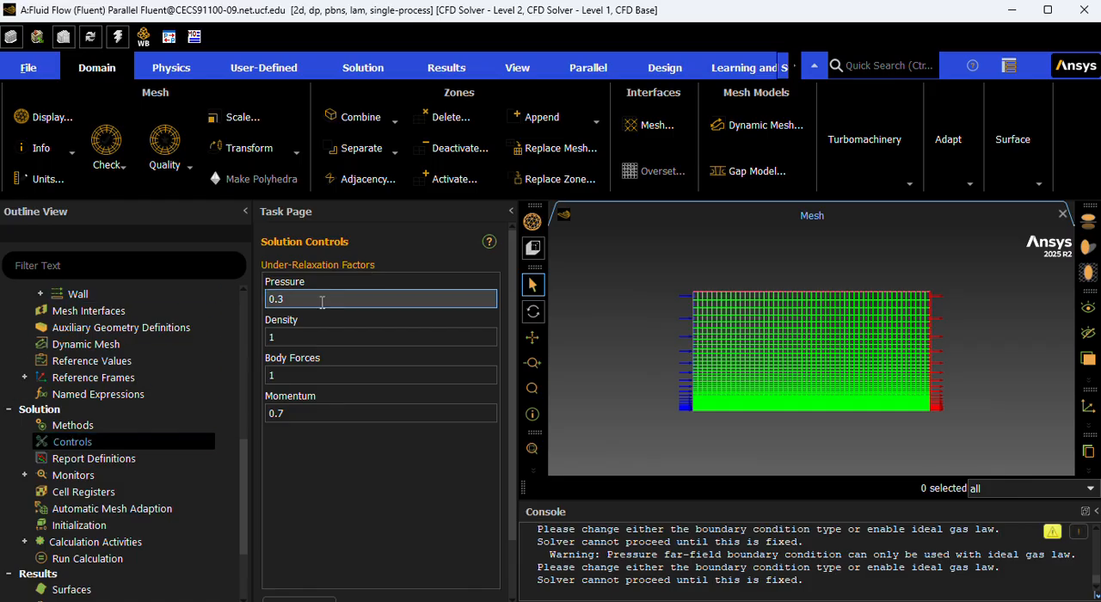
{"action": "left_click", "coordinate": [302, 335]}
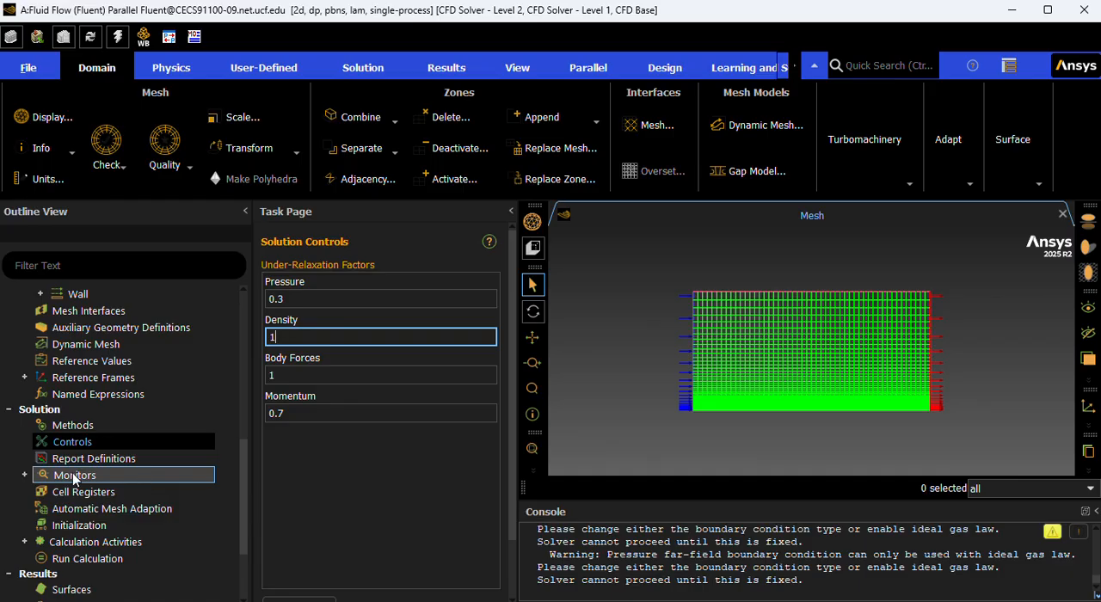
{"action": "type", "text": ".2"}
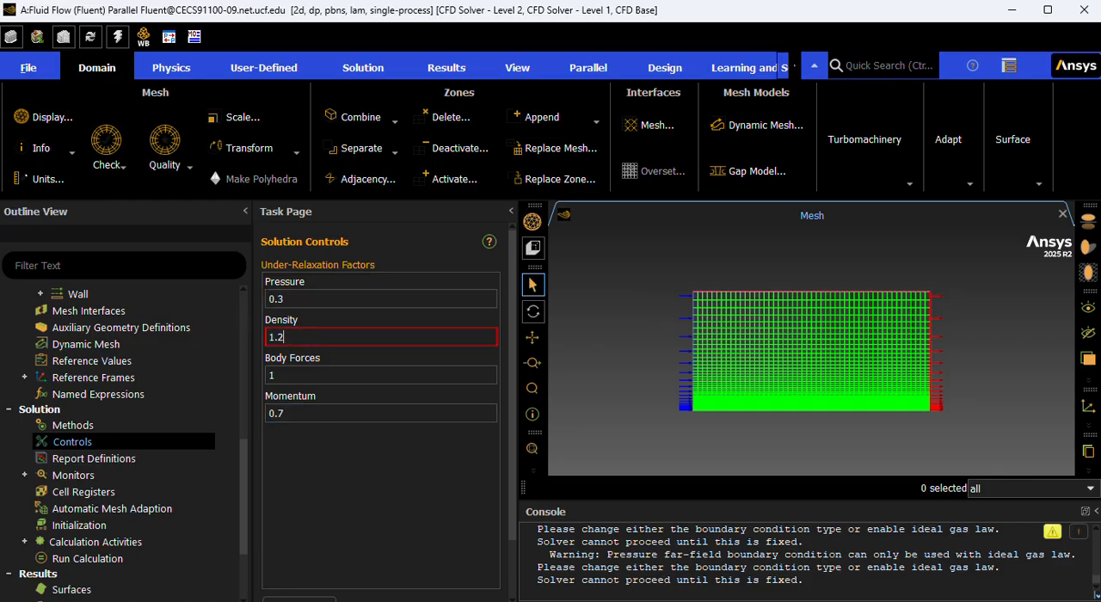
{"action": "key", "text": "Return"}
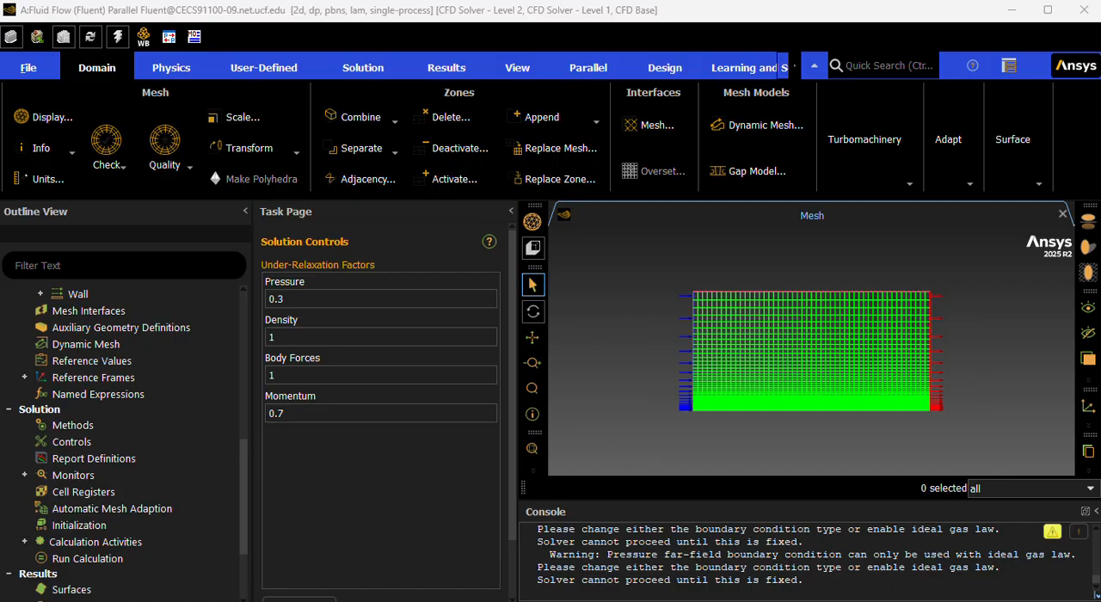
{"action": "left_click", "coordinate": [274, 336]}
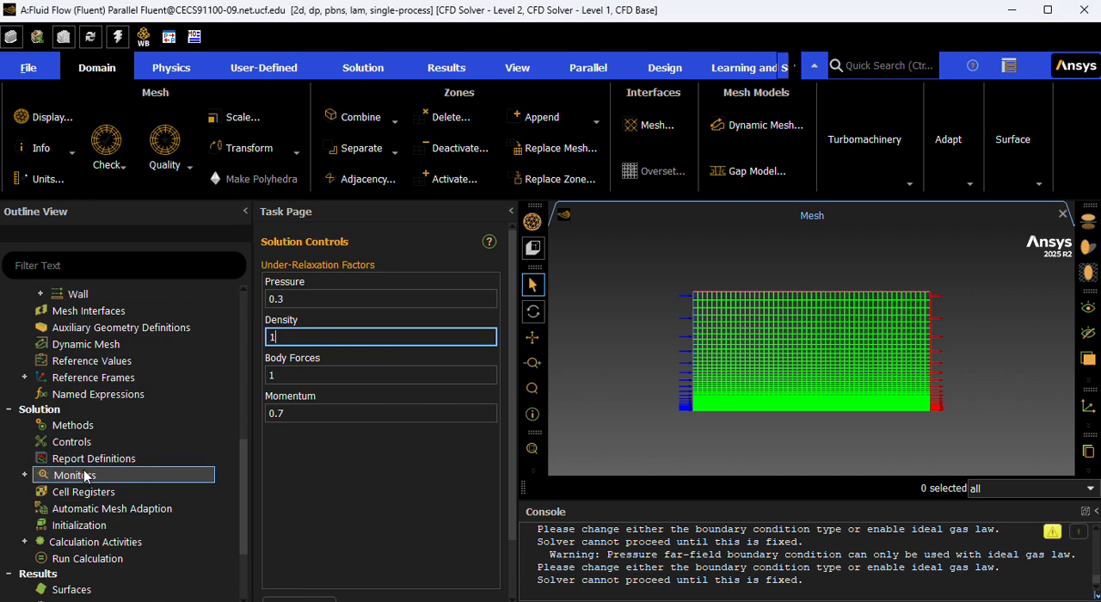
{"action": "left_click", "coordinate": [46, 443]}
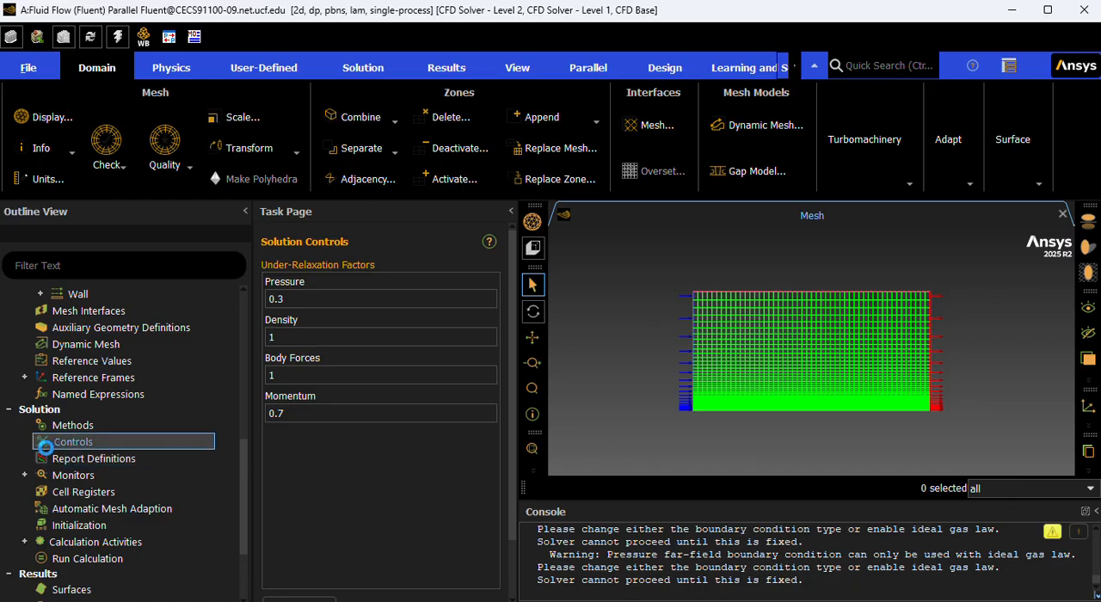
Open the residual monitors and set the continuity absolute convergence criterion to 0.00001.
{"action": "left_click", "coordinate": [24, 475]}
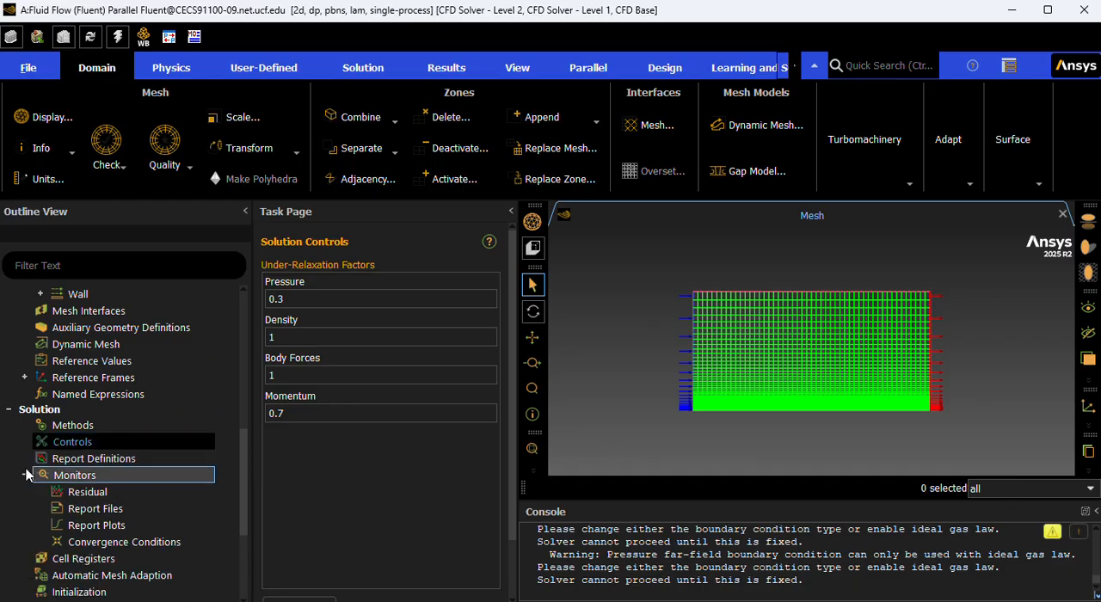
{"action": "left_click", "coordinate": [66, 494]}
{"action": "double_click", "coordinate": [69, 493]}
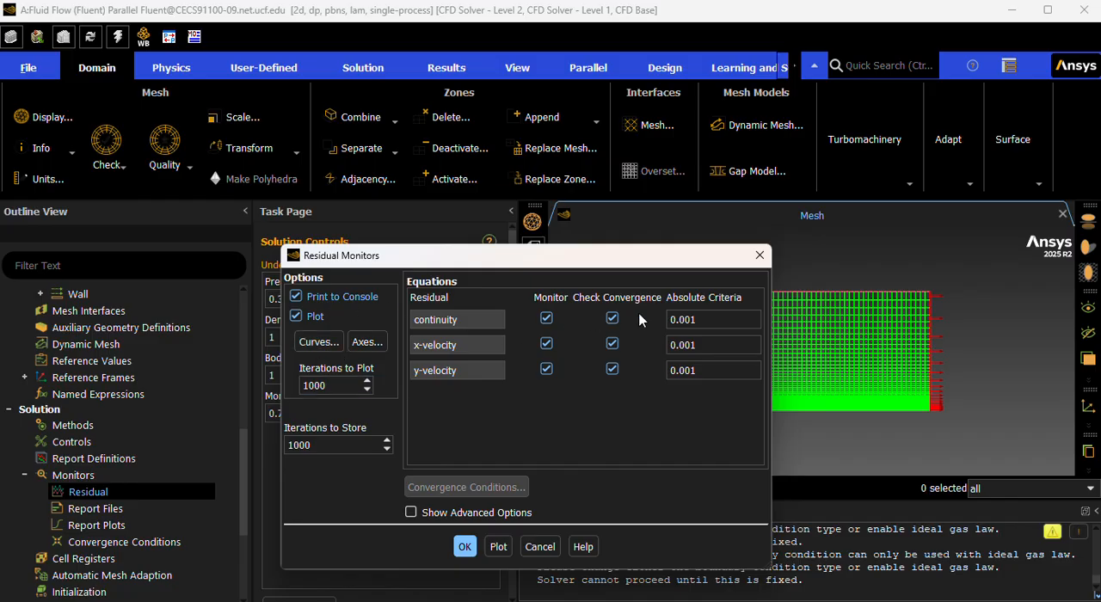
{"action": "left_click", "coordinate": [678, 320]}
{"action": "type", "text": "000"}
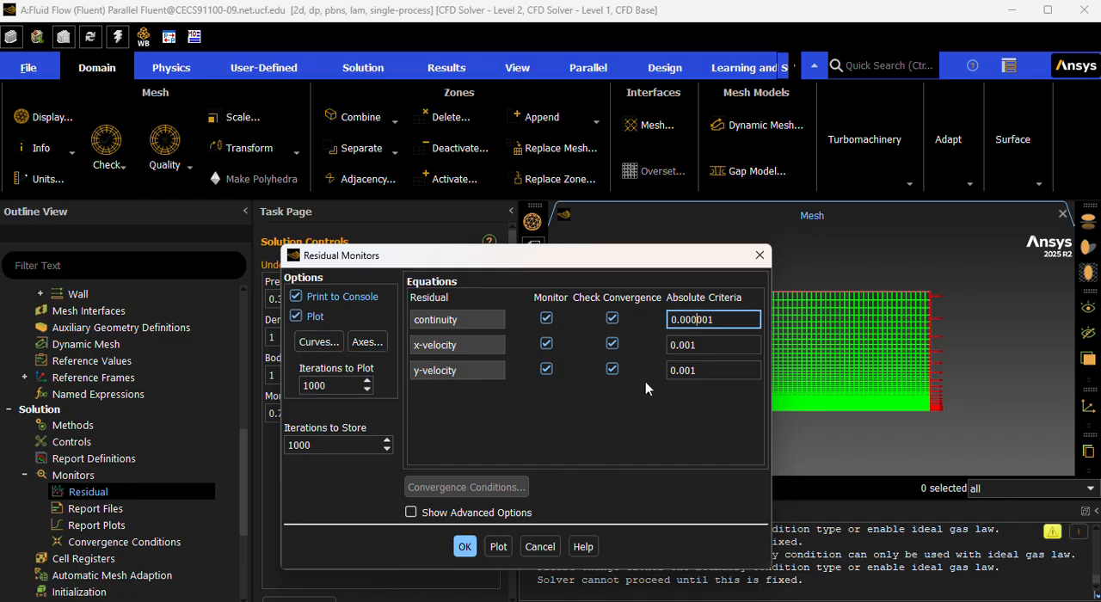
{"action": "key", "text": "BackSpace"}
Set the x-velocity and y-velocity absolute convergence criteria to 0.00001 and accept the residual monitor settings.
{"action": "left_click", "coordinate": [683, 345]}
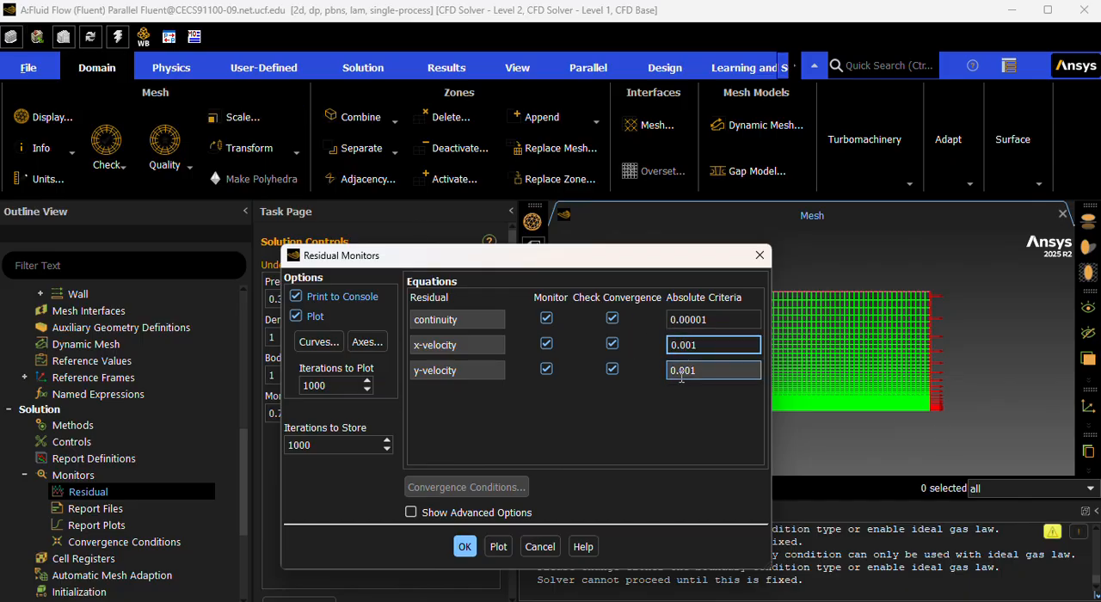
{"action": "type", "text": "00"}
{"action": "left_click", "coordinate": [682, 370]}
{"action": "type", "text": "00"}
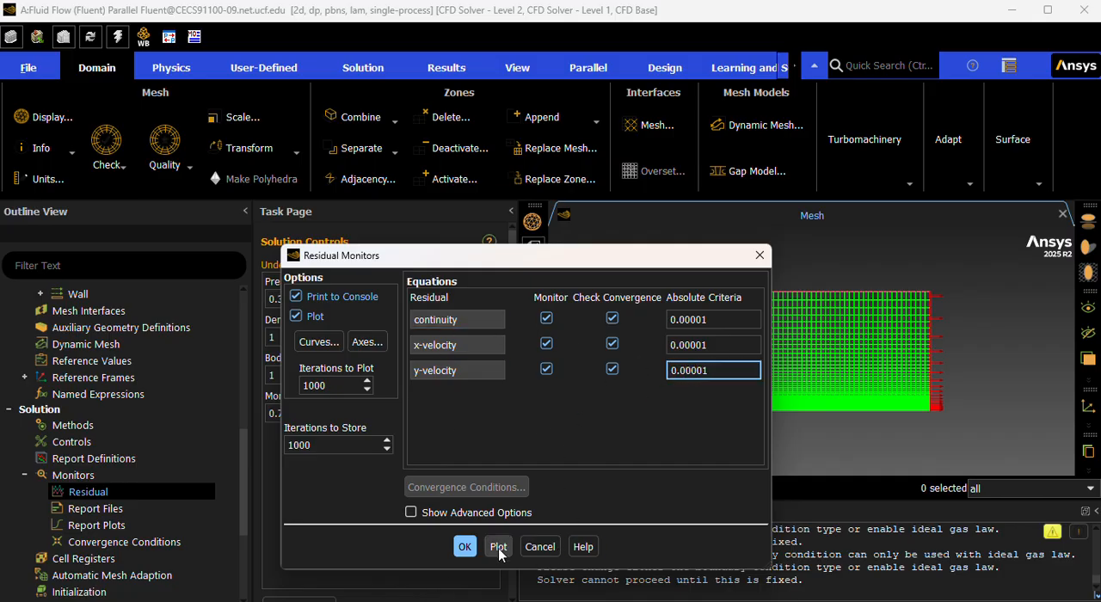
{"action": "left_click", "coordinate": [464, 547]}
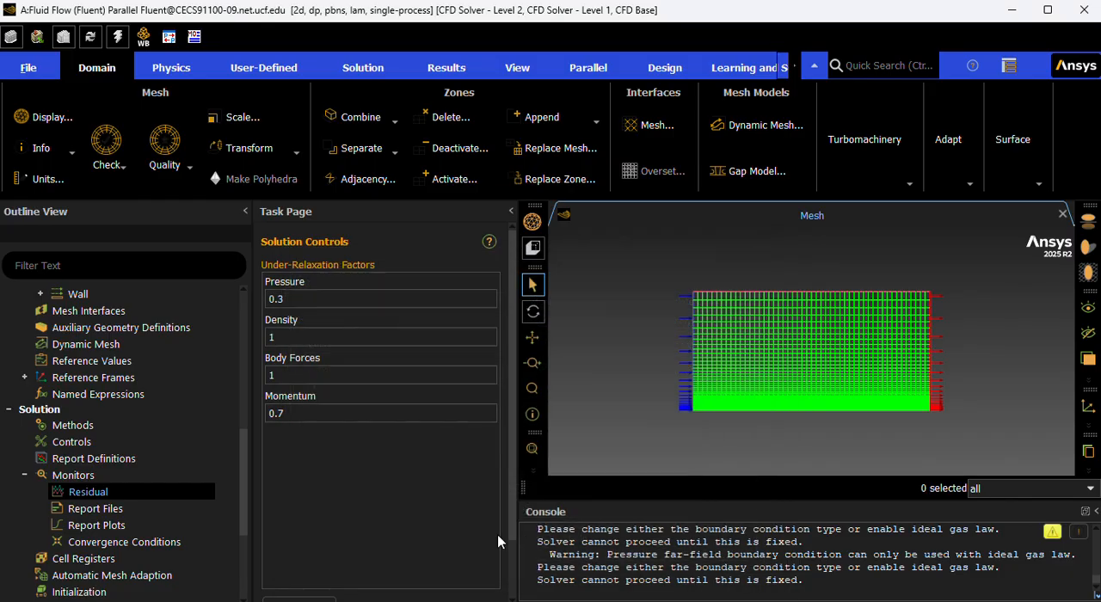
Open the solution initialization settings, choose Standard Initialization and compute the initial values from the inlet.
{"action": "scroll", "coordinate": [379, 387], "scroll_direction": "down", "scroll_amount": 1}
{"action": "scroll", "coordinate": [135, 352], "scroll_direction": "down", "scroll_amount": 3}
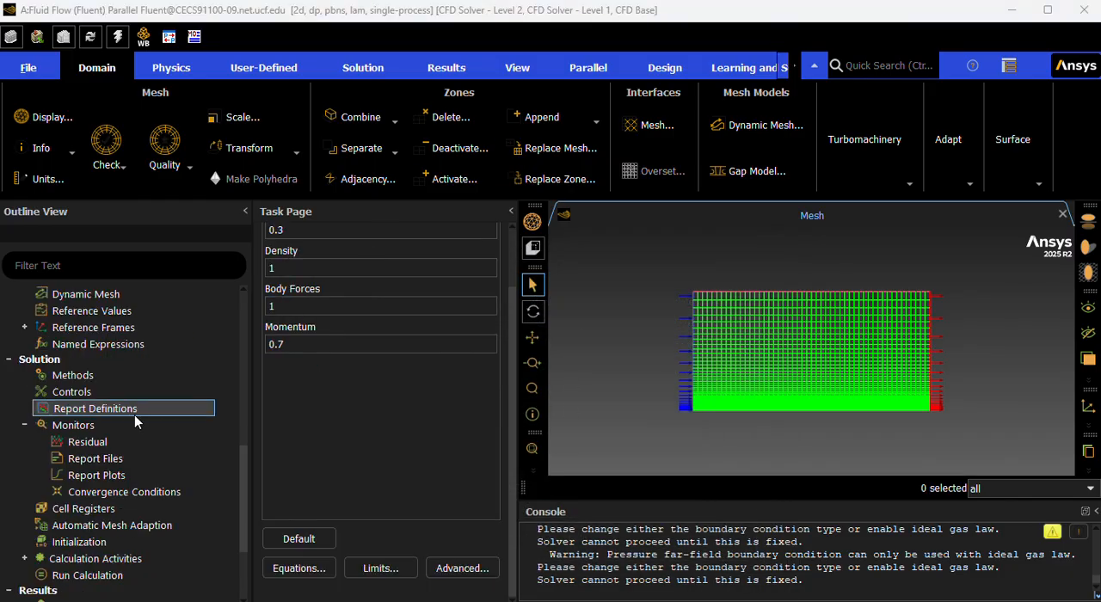
{"action": "left_click", "coordinate": [155, 391]}
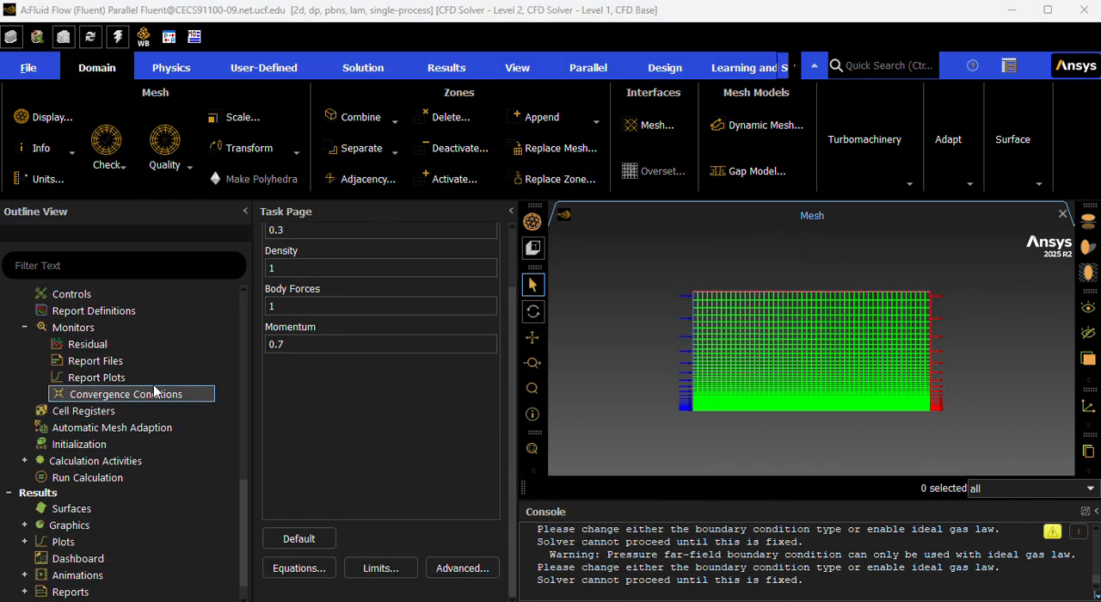
{"action": "left_click", "coordinate": [102, 445]}
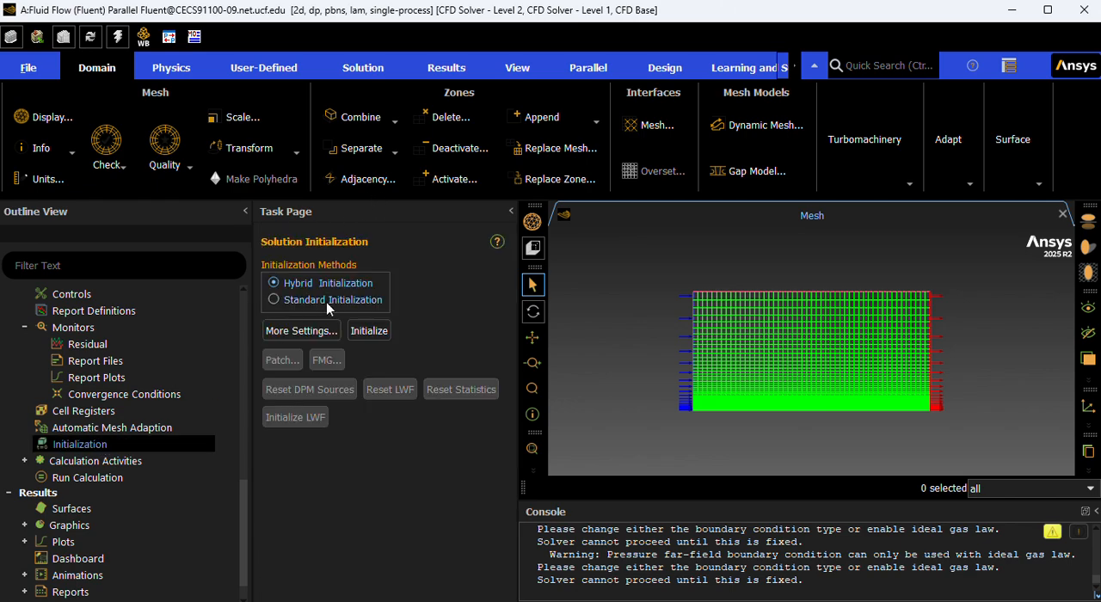
{"action": "left_click", "coordinate": [326, 303]}
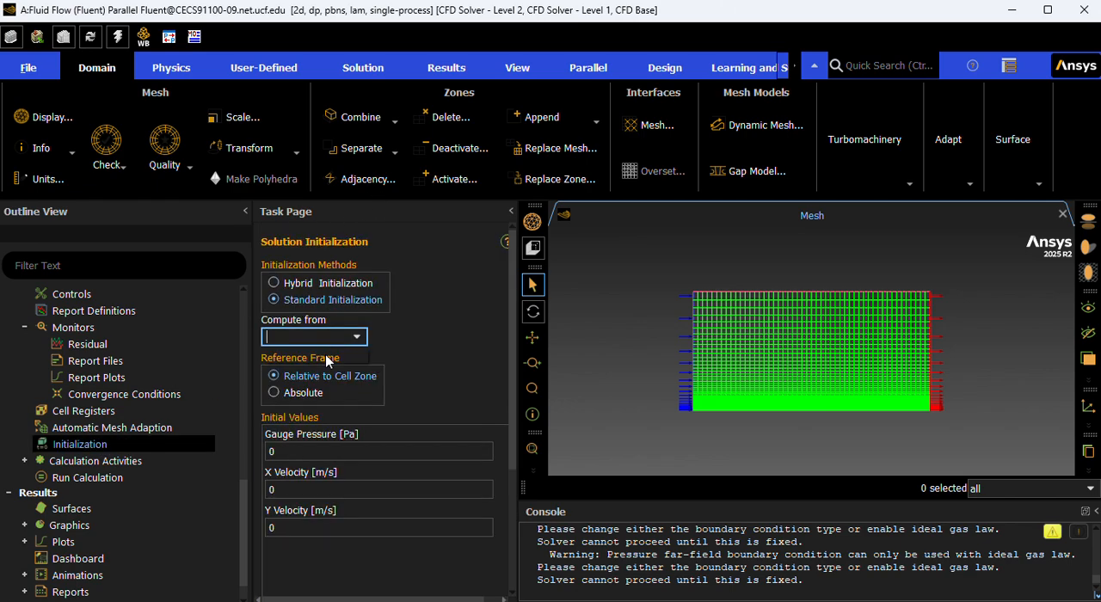
{"action": "type", "text": "I"}
{"action": "left_click", "coordinate": [326, 355]}
{"action": "type", "text": "n"}
{"action": "left_click", "coordinate": [326, 354]}
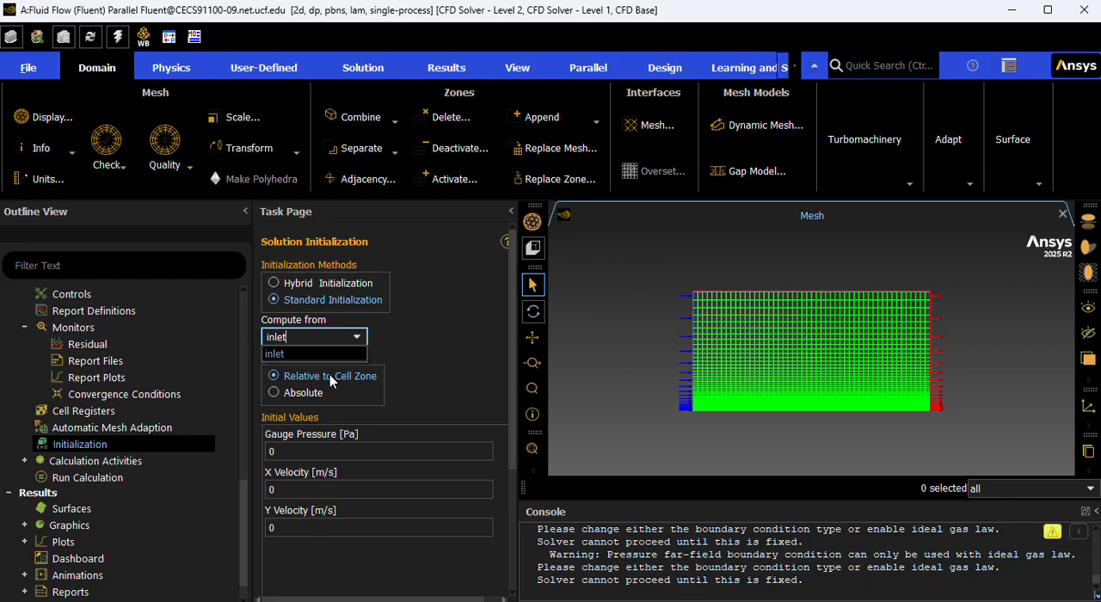
{"action": "left_click", "coordinate": [305, 357]}
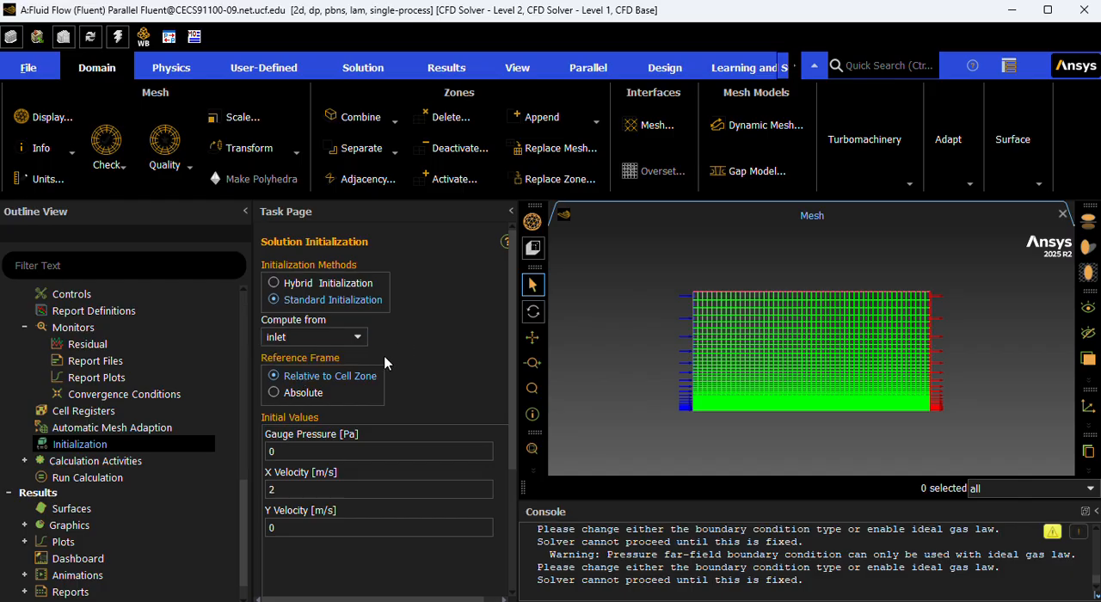
Initialize the solution with the inlet-based initial values.
{"action": "scroll", "coordinate": [397, 375], "scroll_direction": "down", "scroll_amount": 2}
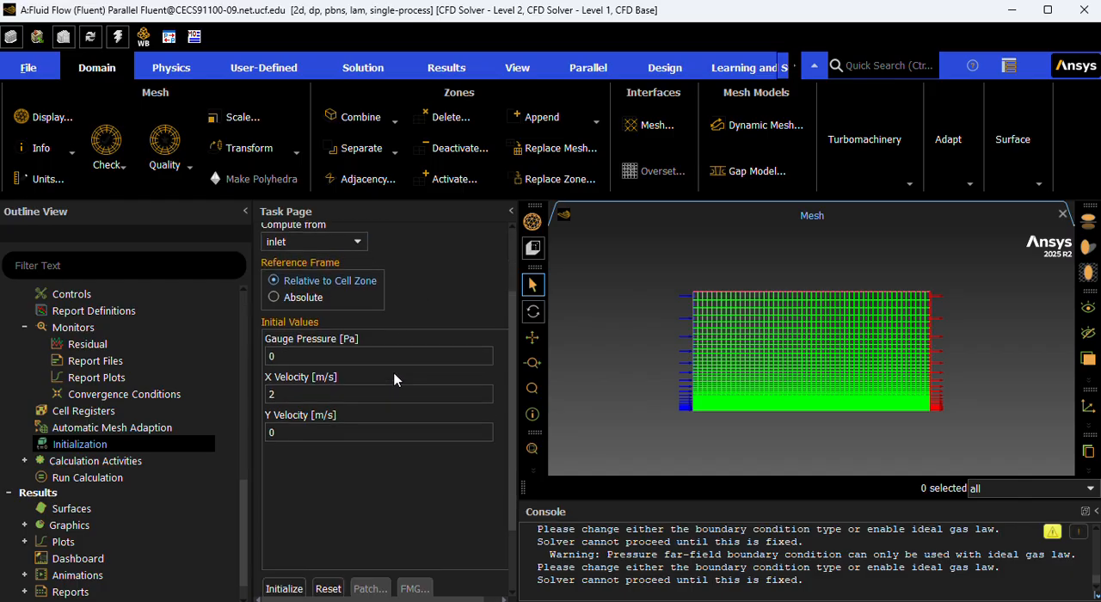
{"action": "scroll", "coordinate": [414, 331], "scroll_direction": "down", "scroll_amount": 2}
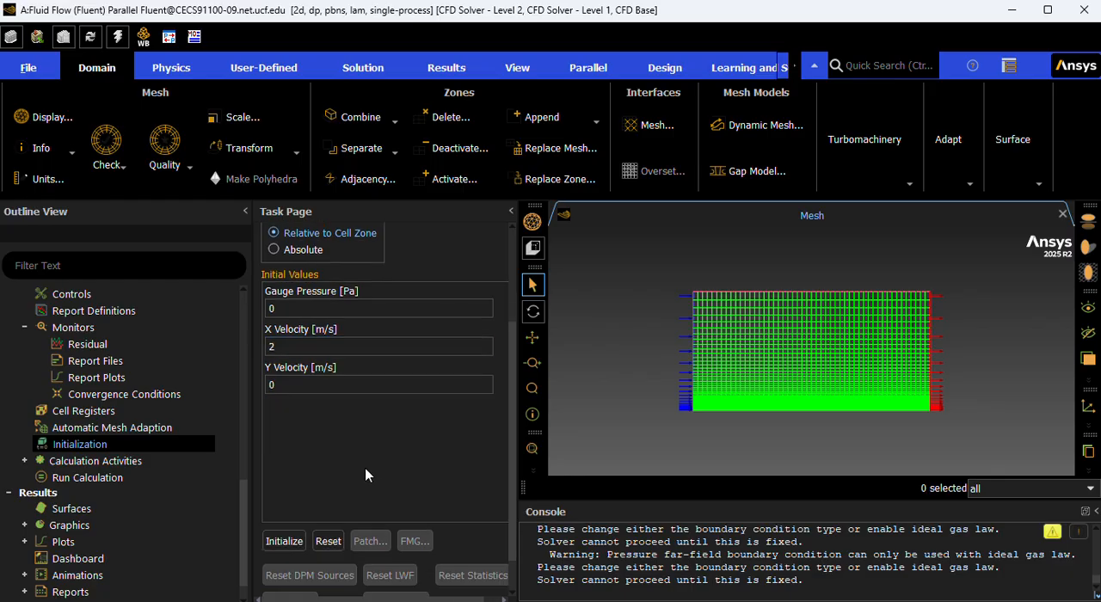
{"action": "left_click", "coordinate": [287, 499]}
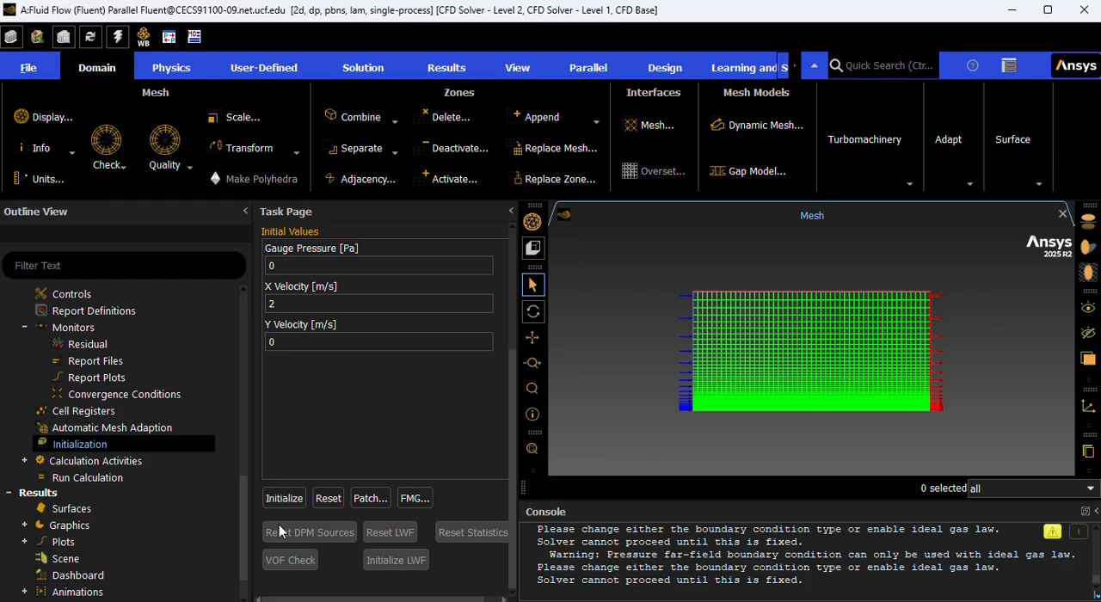
{"action": "left_click", "coordinate": [284, 499]}
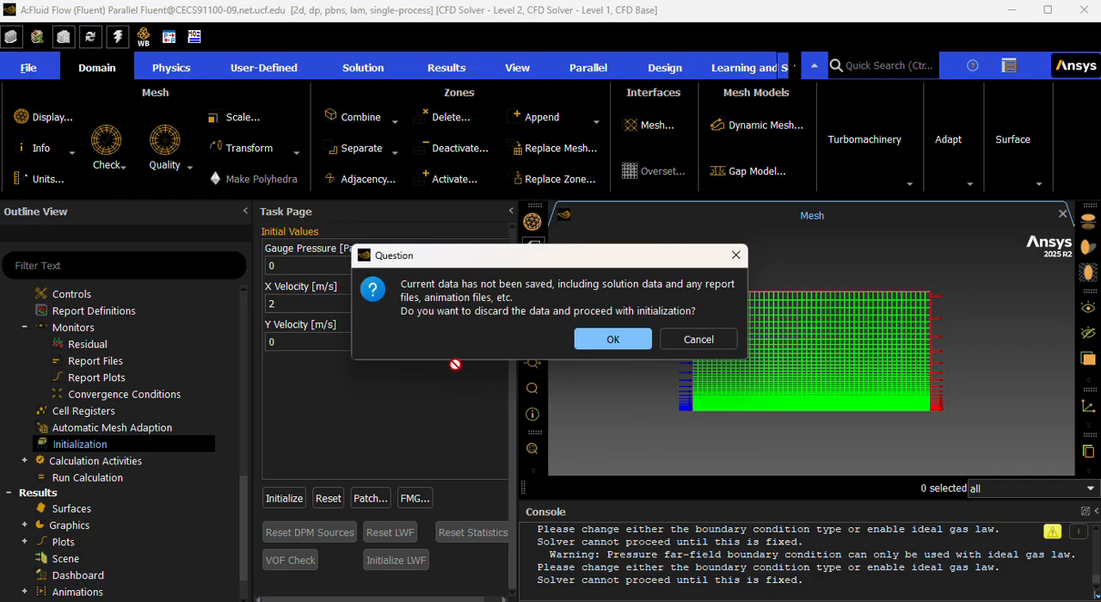
{"action": "left_click", "coordinate": [736, 255]}
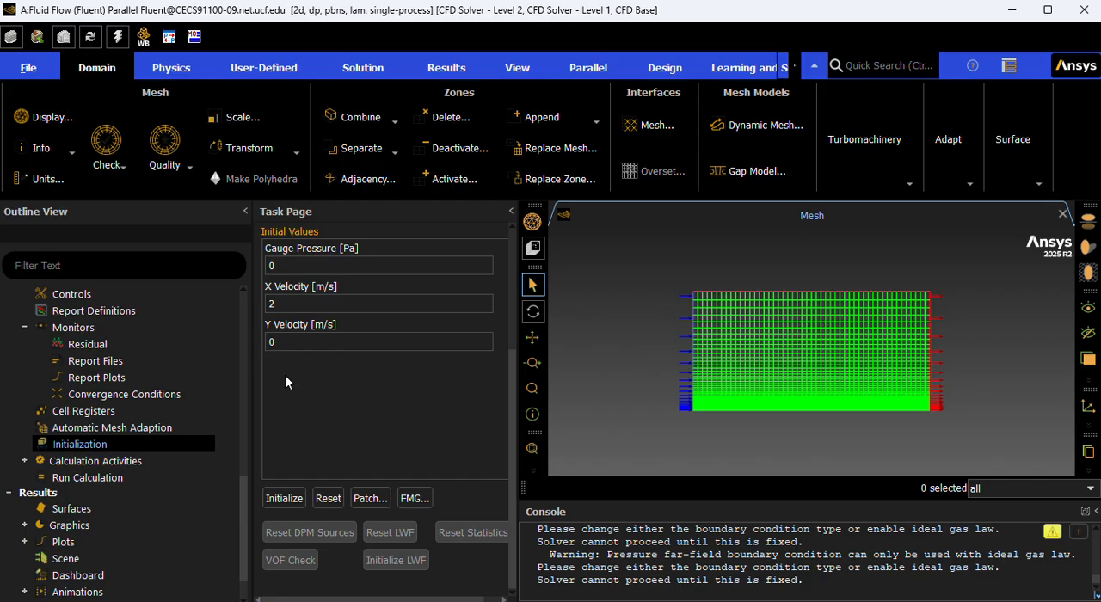
{"action": "left_click", "coordinate": [284, 499]}
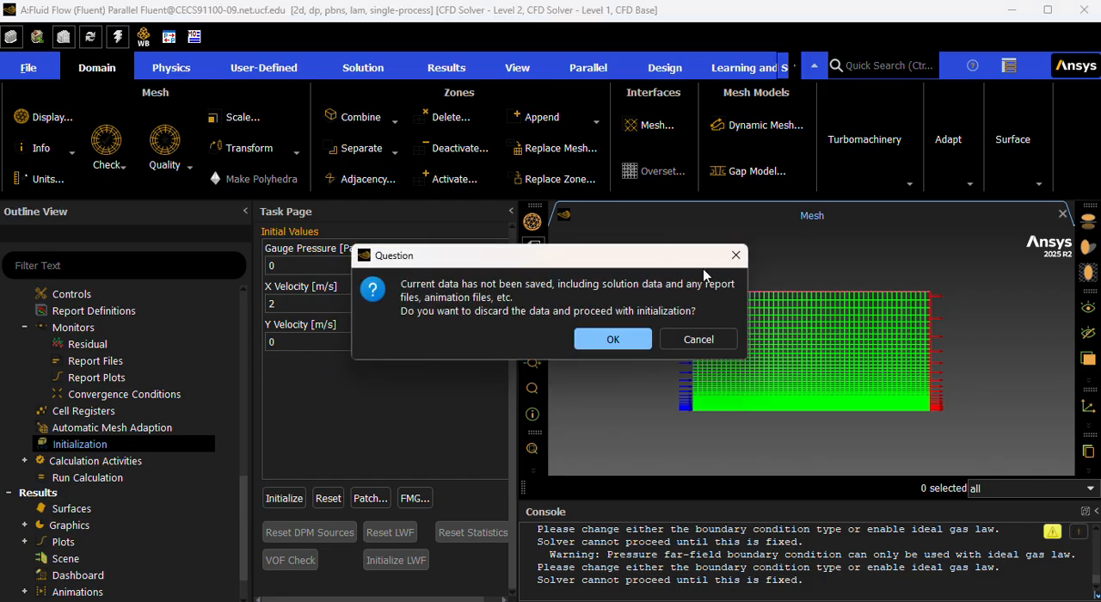
{"action": "left_click", "coordinate": [735, 255]}
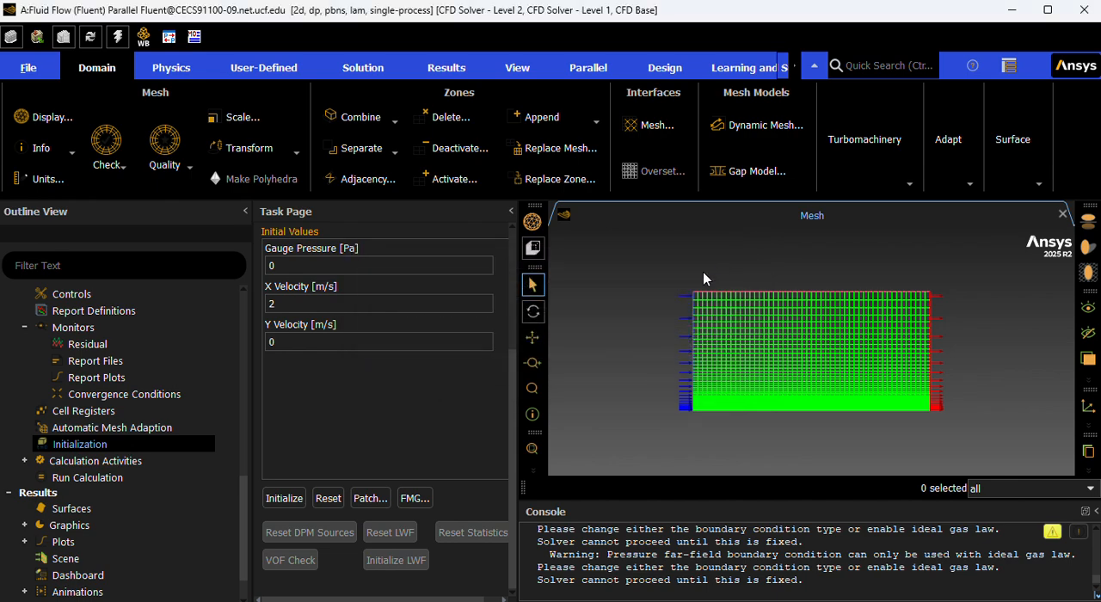
{"action": "scroll", "coordinate": [806, 281], "scroll_direction": "up", "scroll_amount": 4}
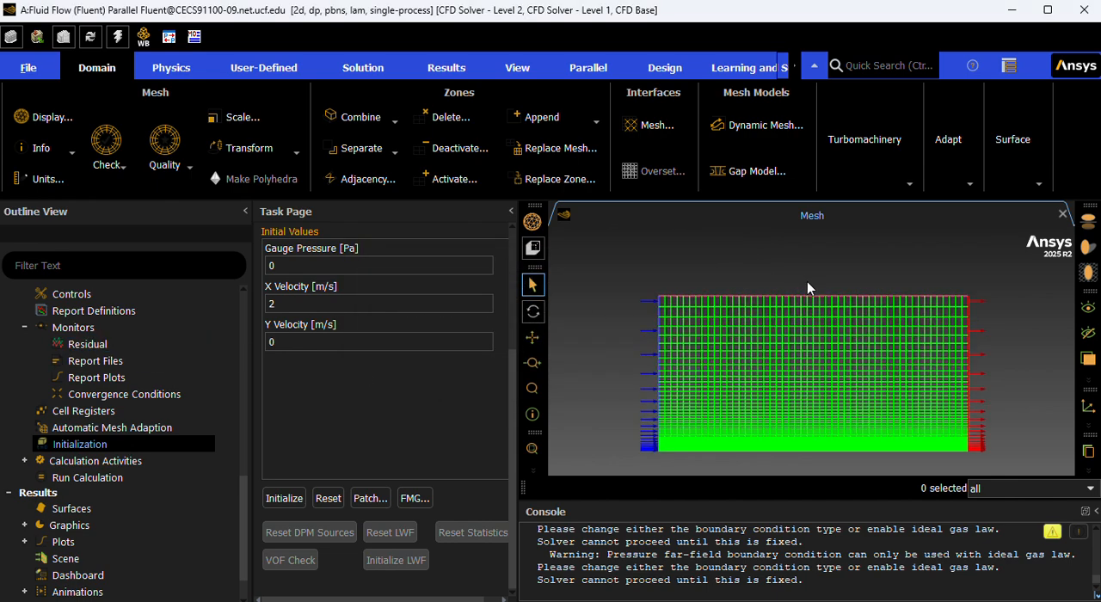
{"action": "scroll", "coordinate": [817, 315], "scroll_direction": "down", "scroll_amount": 4}
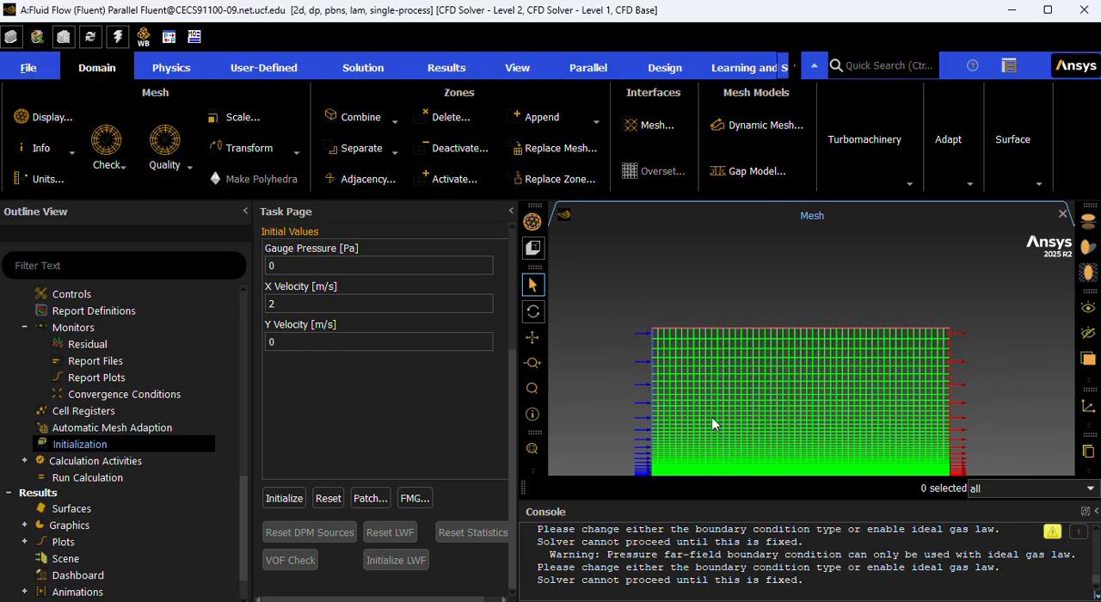
Set the number of iterations to 1000000 in the run calculation settings, run the calculation and dismiss the completion message.
{"action": "scroll", "coordinate": [211, 469], "scroll_direction": "down", "scroll_amount": 1}
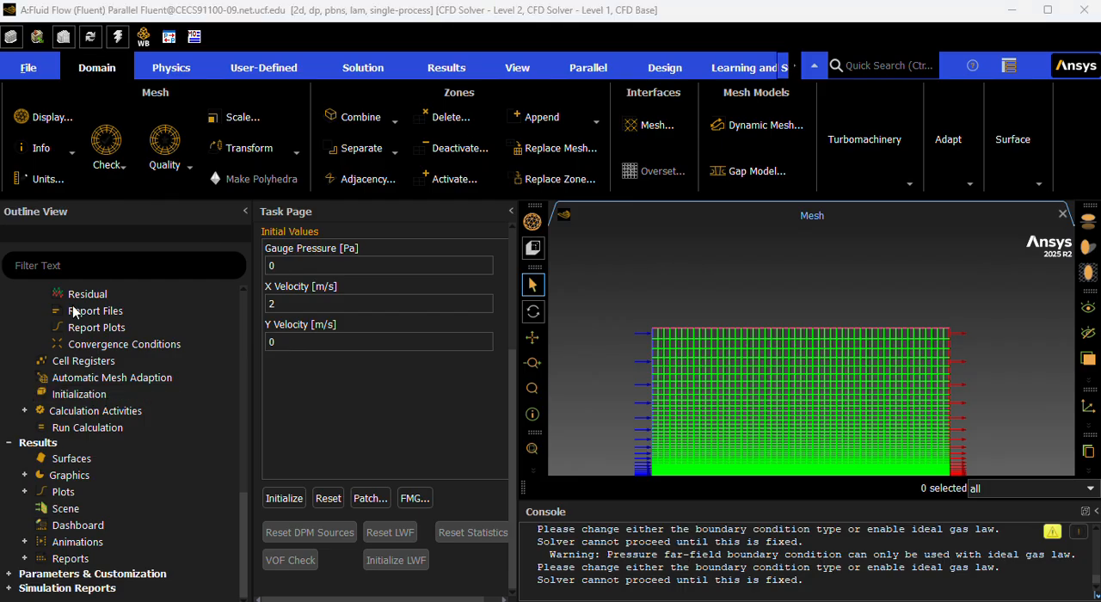
{"action": "left_click", "coordinate": [86, 430]}
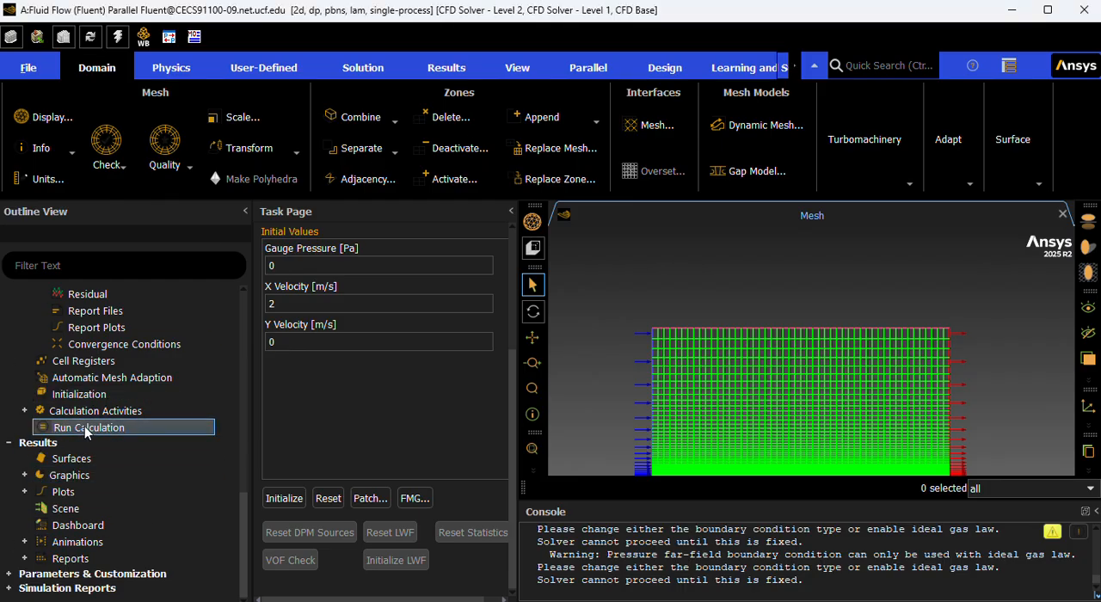
{"action": "left_click", "coordinate": [166, 428]}
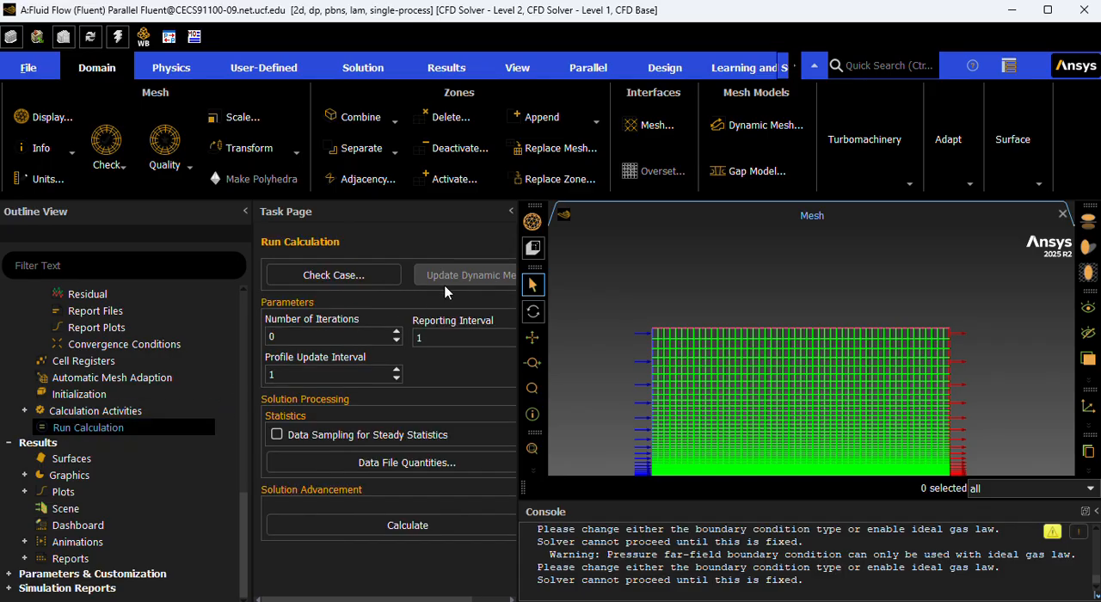
{"action": "left_click", "coordinate": [357, 341]}
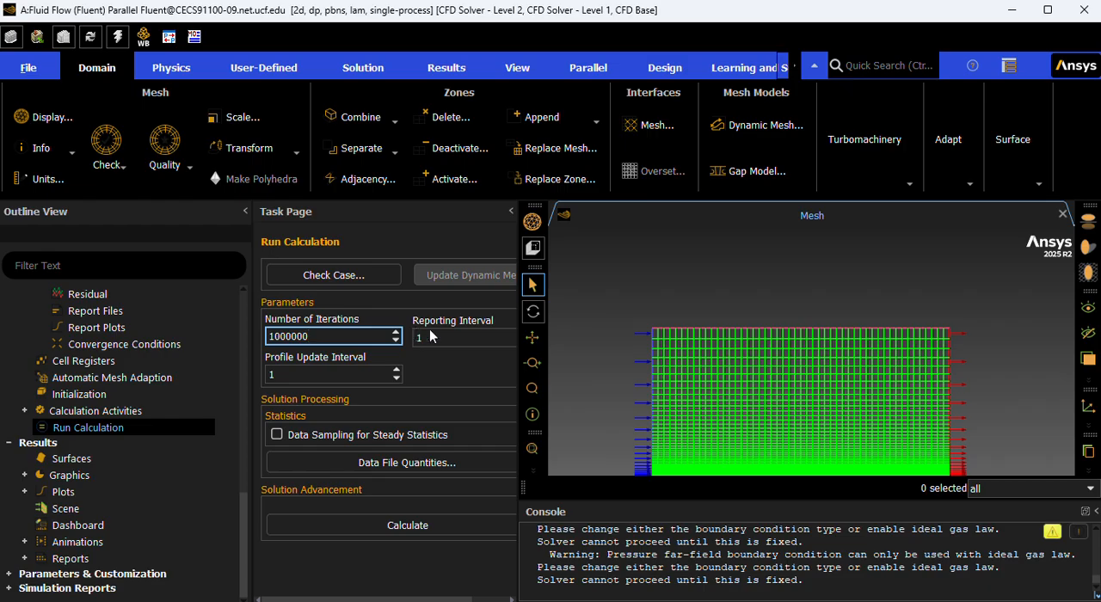
{"action": "left_click", "coordinate": [431, 373]}
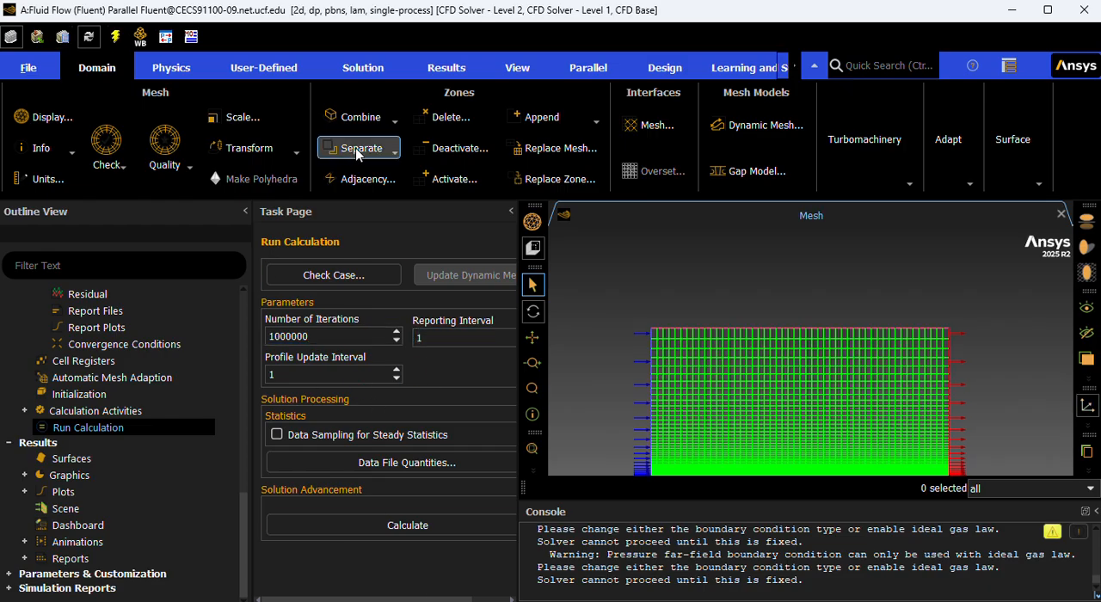
{"action": "left_click", "coordinate": [391, 523]}
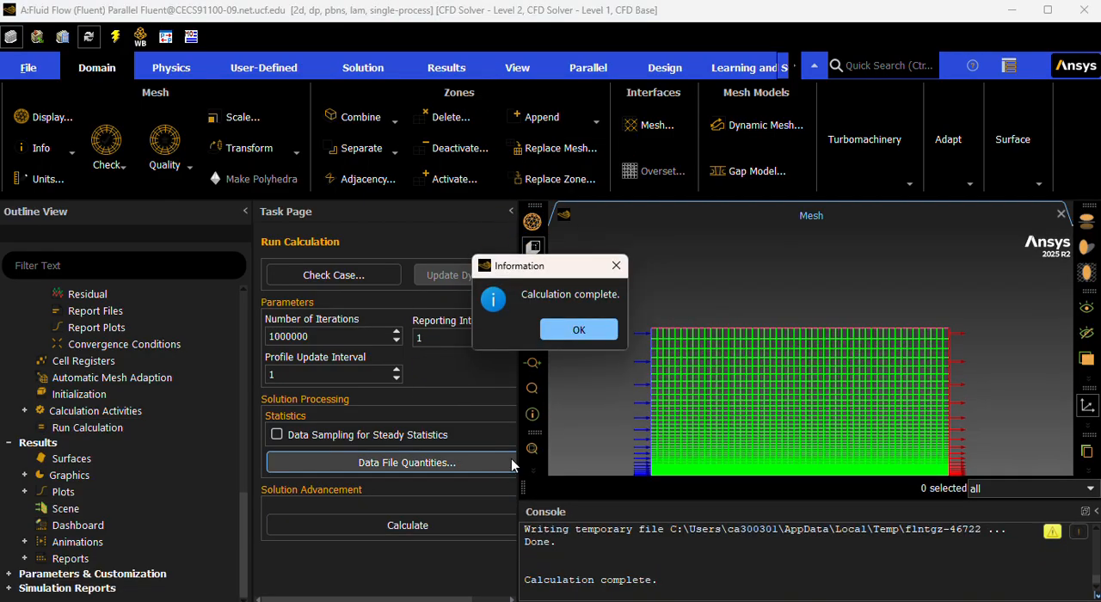
{"action": "left_click", "coordinate": [592, 333]}
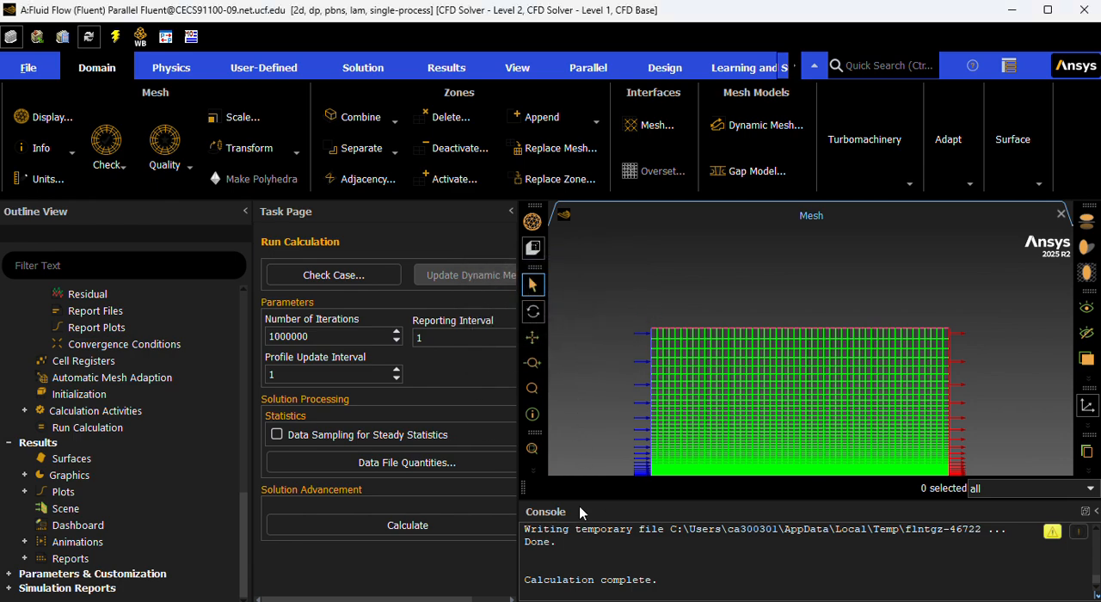
Run the calculation again, acknowledge its completion and display the scaled residuals plot.
{"action": "scroll", "coordinate": [583, 537], "scroll_direction": "up", "scroll_amount": 5}
{"action": "scroll", "coordinate": [585, 542], "scroll_direction": "down", "scroll_amount": 5}
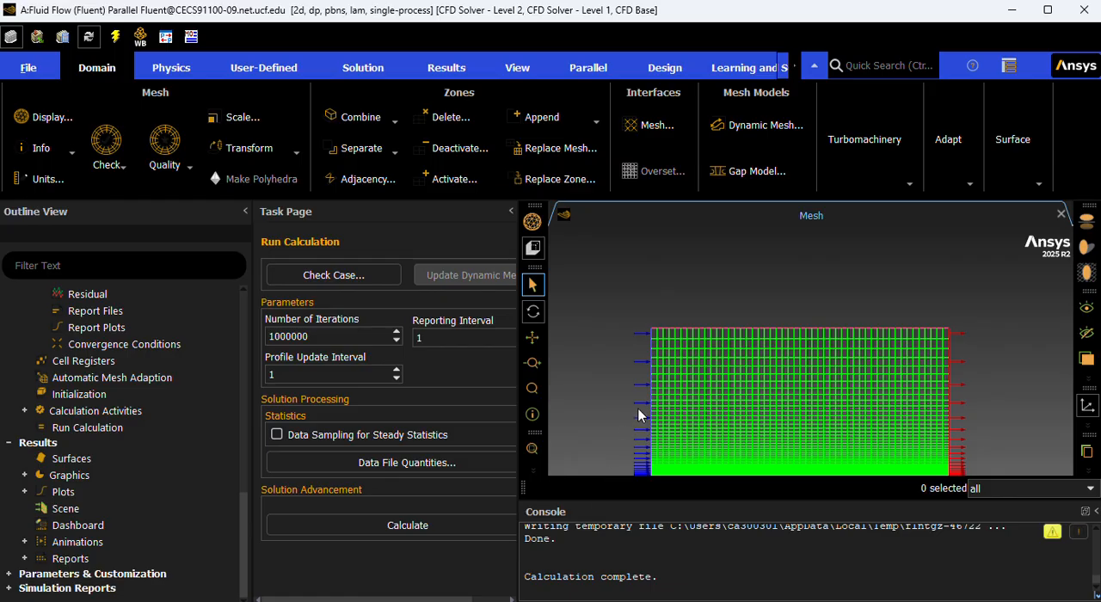
{"action": "scroll", "coordinate": [638, 415], "scroll_direction": "up", "scroll_amount": 2}
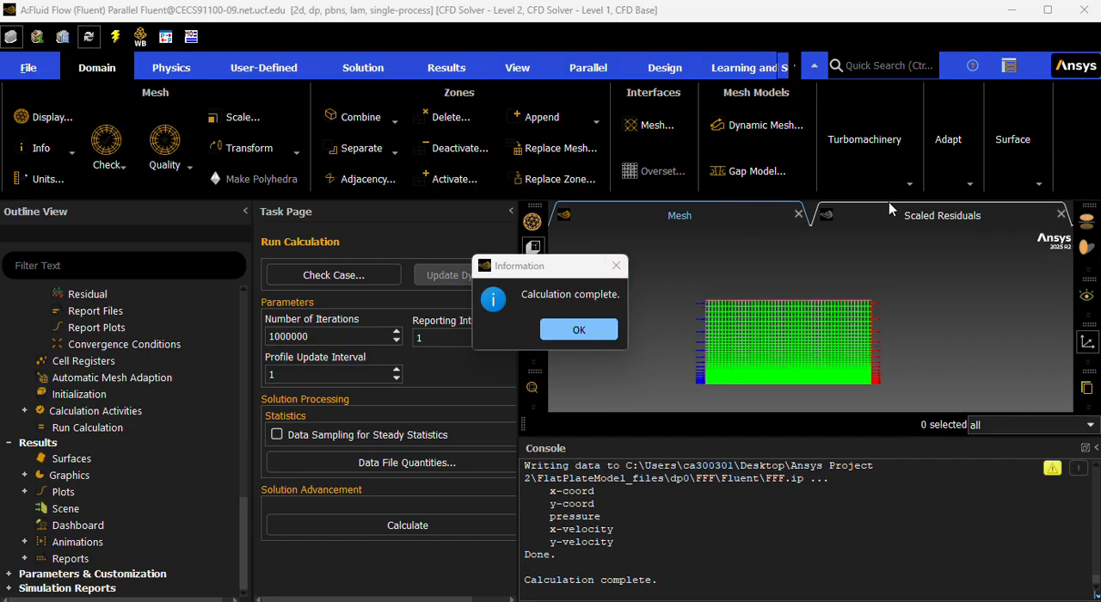
{"action": "left_click", "coordinate": [843, 219]}
{"action": "left_click", "coordinate": [569, 325]}
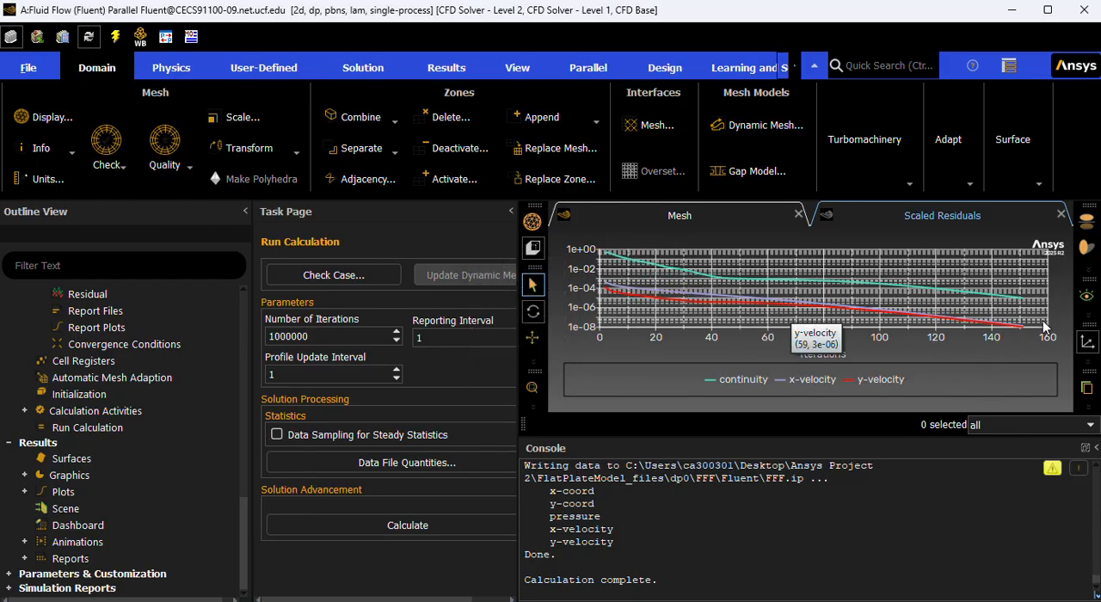
{"action": "left_click", "coordinate": [757, 220]}
{"action": "left_click", "coordinate": [815, 227]}
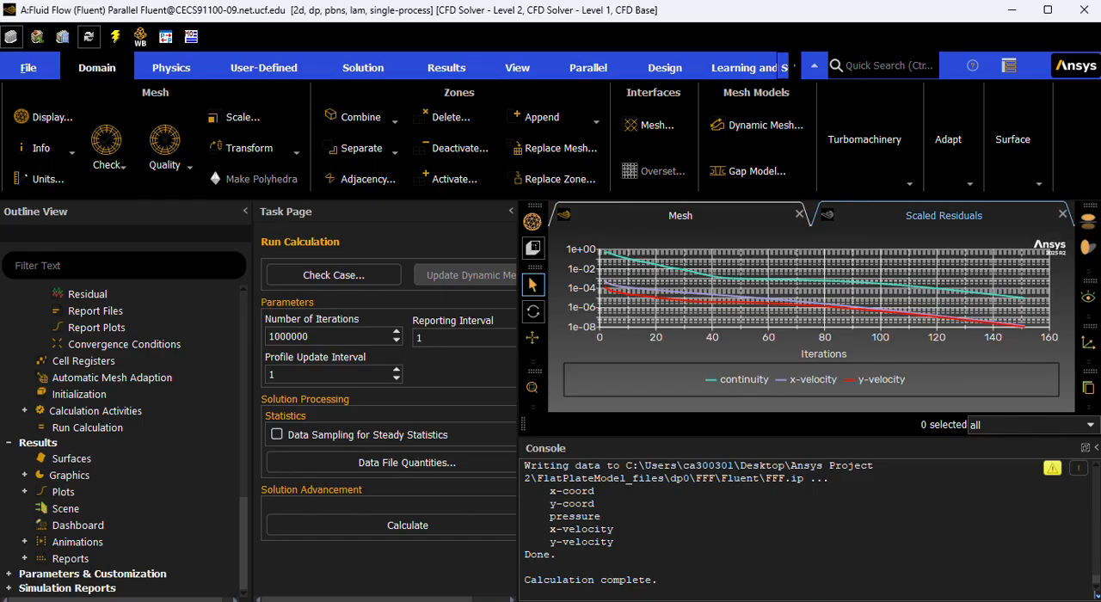
Save the project with the calculated flow solution.
{"action": "scroll", "coordinate": [121, 430], "scroll_direction": "up", "scroll_amount": 4}
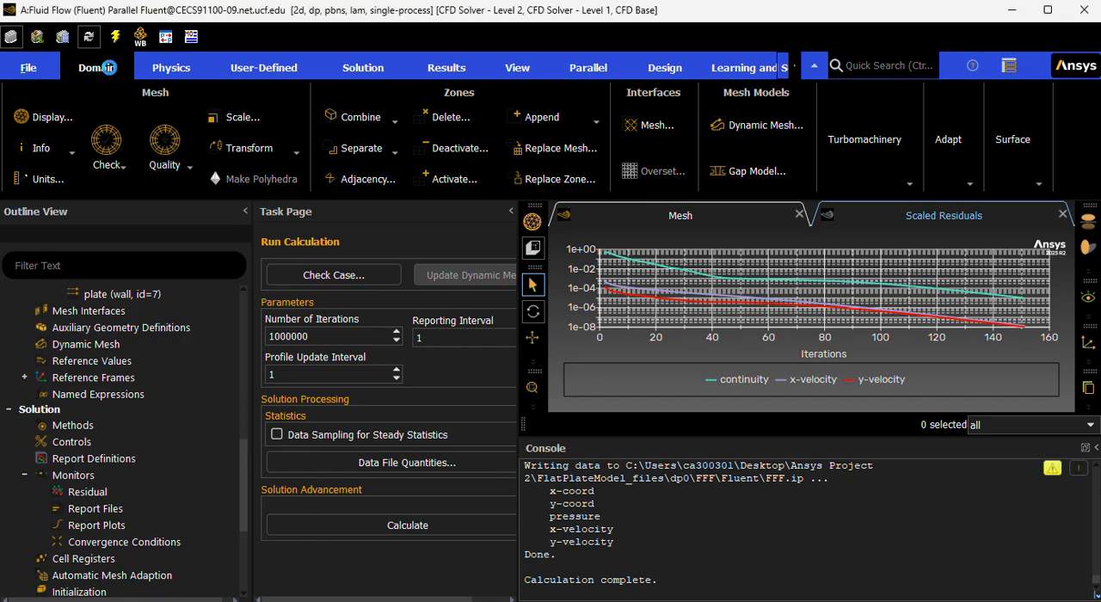
{"action": "left_click", "coordinate": [46, 73]}
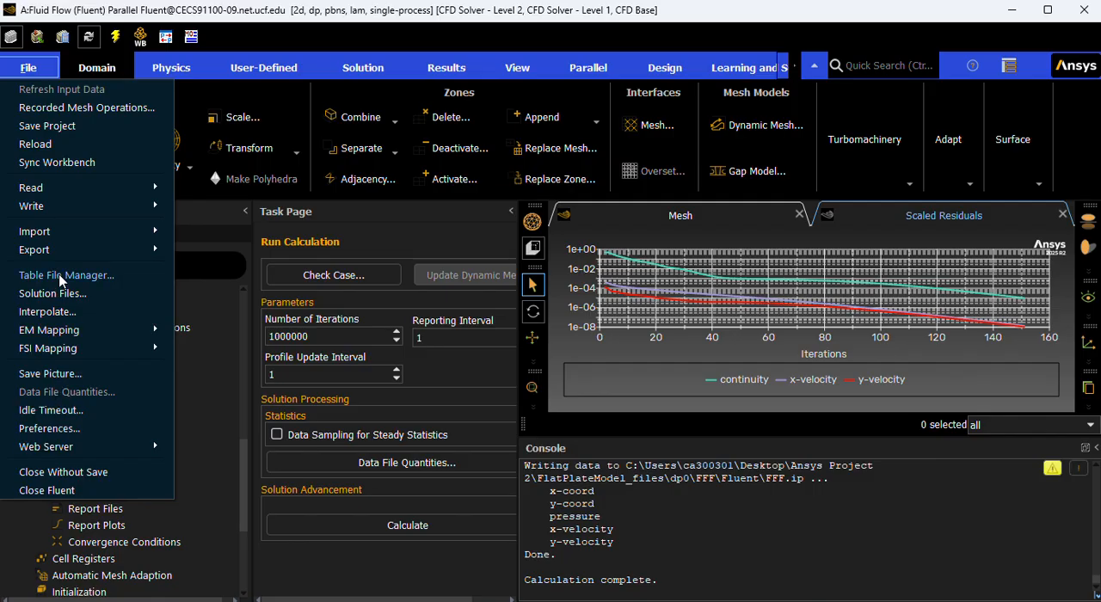
{"action": "left_click", "coordinate": [45, 126]}
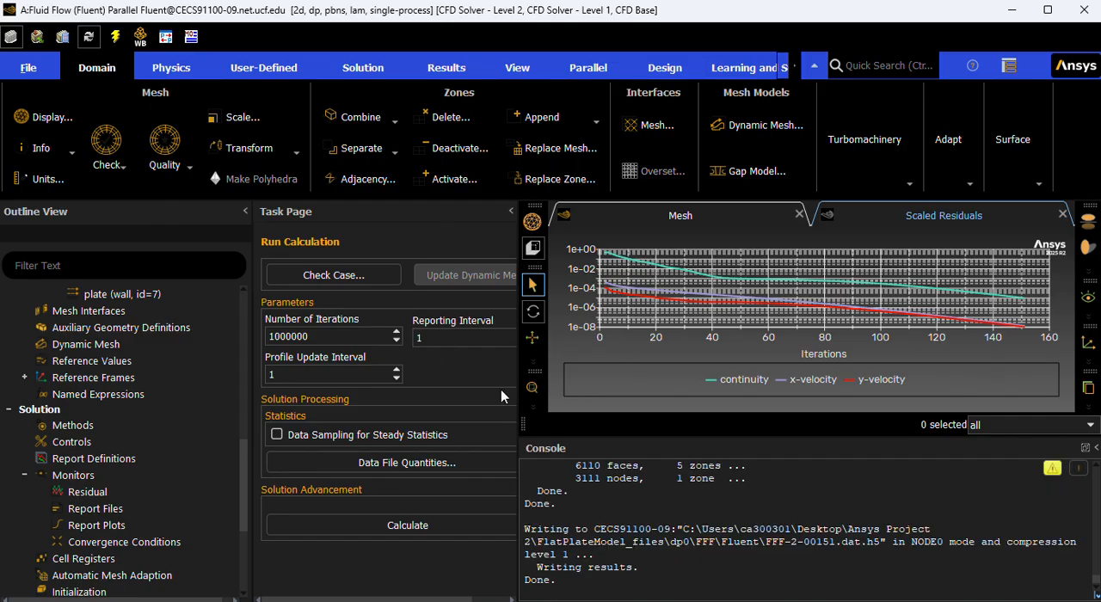
Switch to Workbench, open the Results of the Fluid Flow (Fluent) system in CFD-Post and decline the postengine network access.
{"action": "left_click", "coordinate": [1008, 12]}
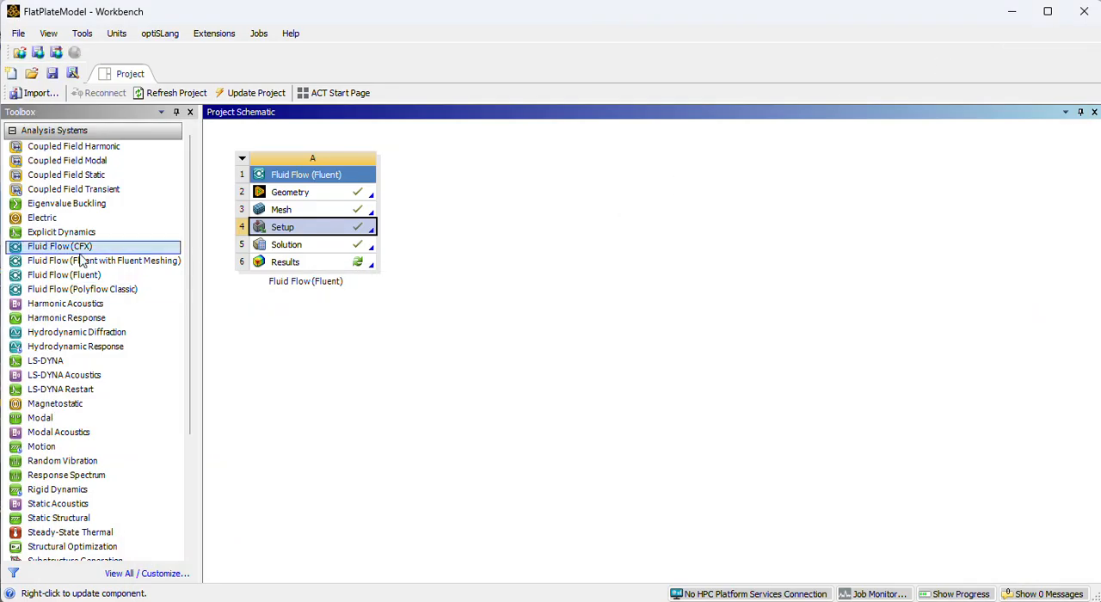
{"action": "double_click", "coordinate": [335, 267]}
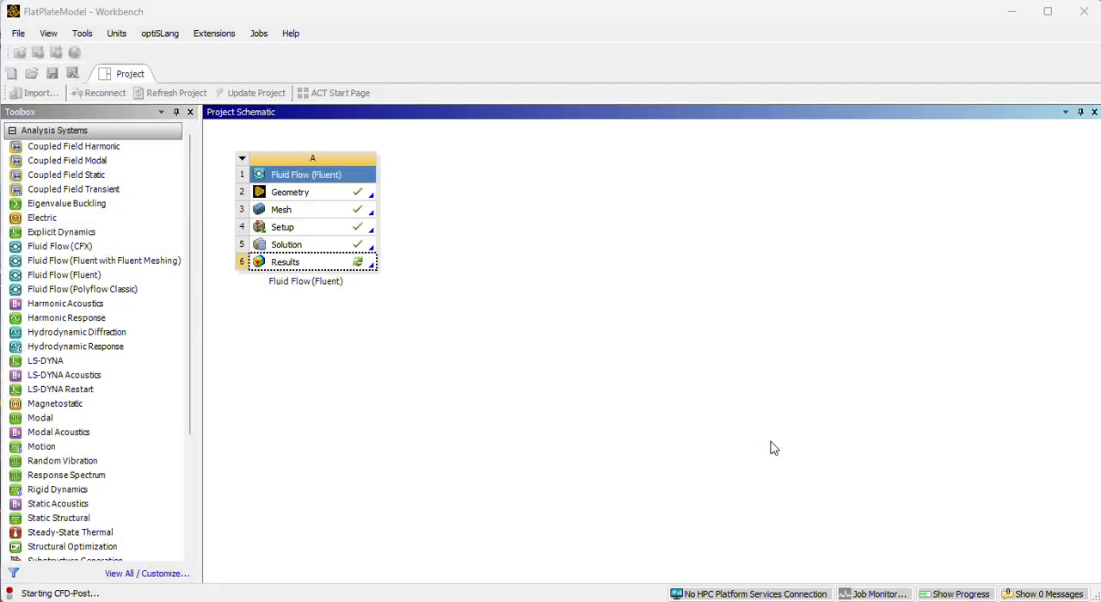
{"action": "left_click", "coordinate": [774, 445]}
Examine the boundaries, report items and system colour maps in the outline of the CFD-Post results.
{"action": "scroll", "coordinate": [162, 177], "scroll_direction": "up", "scroll_amount": 1}
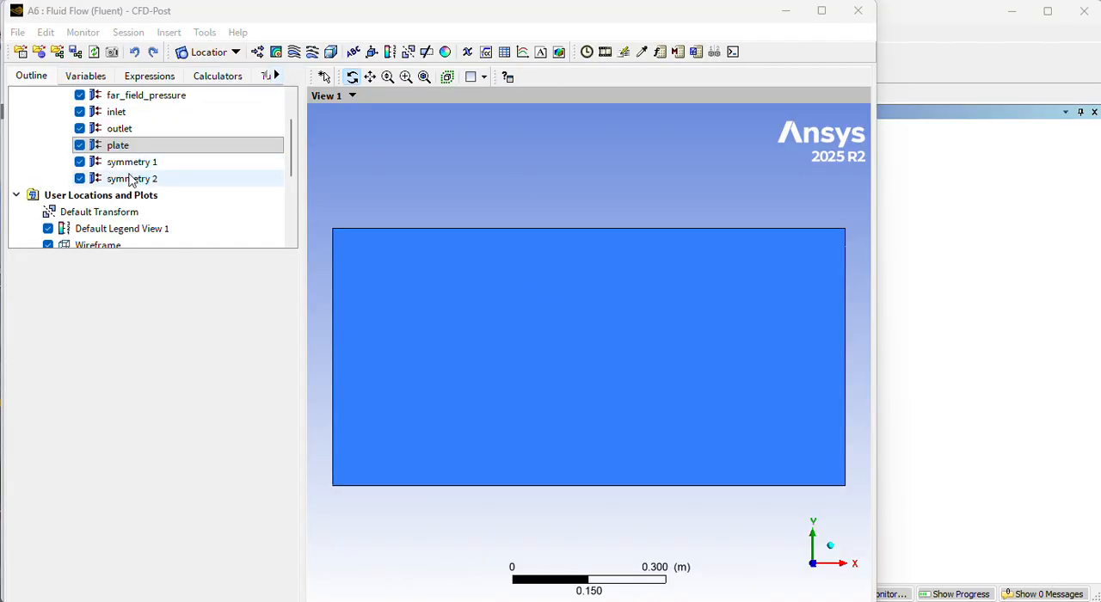
{"action": "scroll", "coordinate": [125, 175], "scroll_direction": "down", "scroll_amount": 1}
{"action": "scroll", "coordinate": [125, 175], "scroll_direction": "down", "scroll_amount": 2}
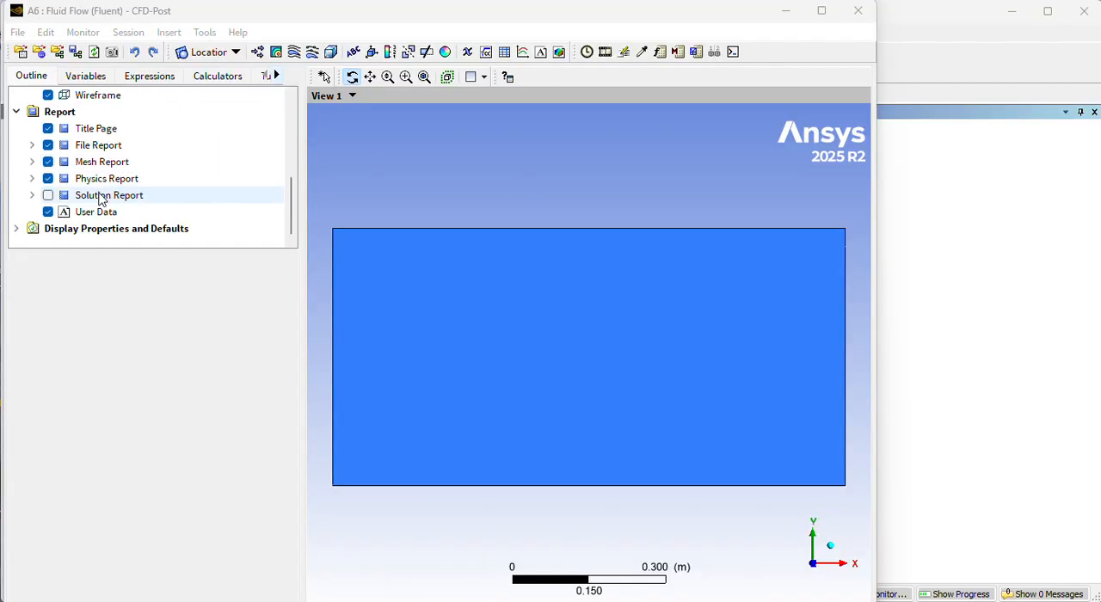
{"action": "left_click", "coordinate": [16, 228]}
{"action": "scroll", "coordinate": [56, 207], "scroll_direction": "down", "scroll_amount": 1}
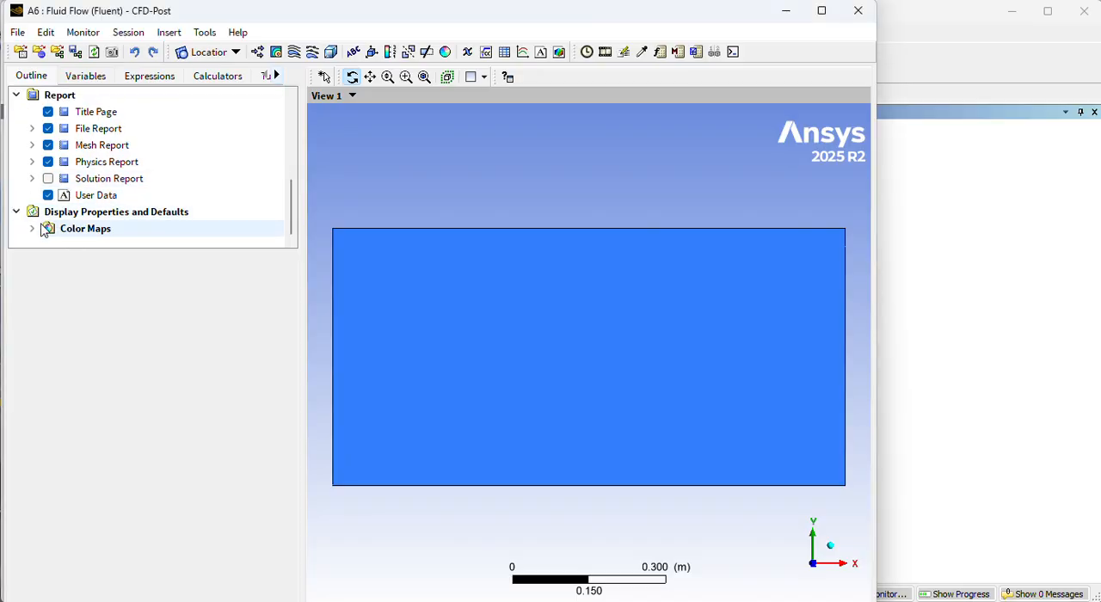
{"action": "left_click", "coordinate": [32, 227]}
{"action": "scroll", "coordinate": [107, 196], "scroll_direction": "down", "scroll_amount": 1}
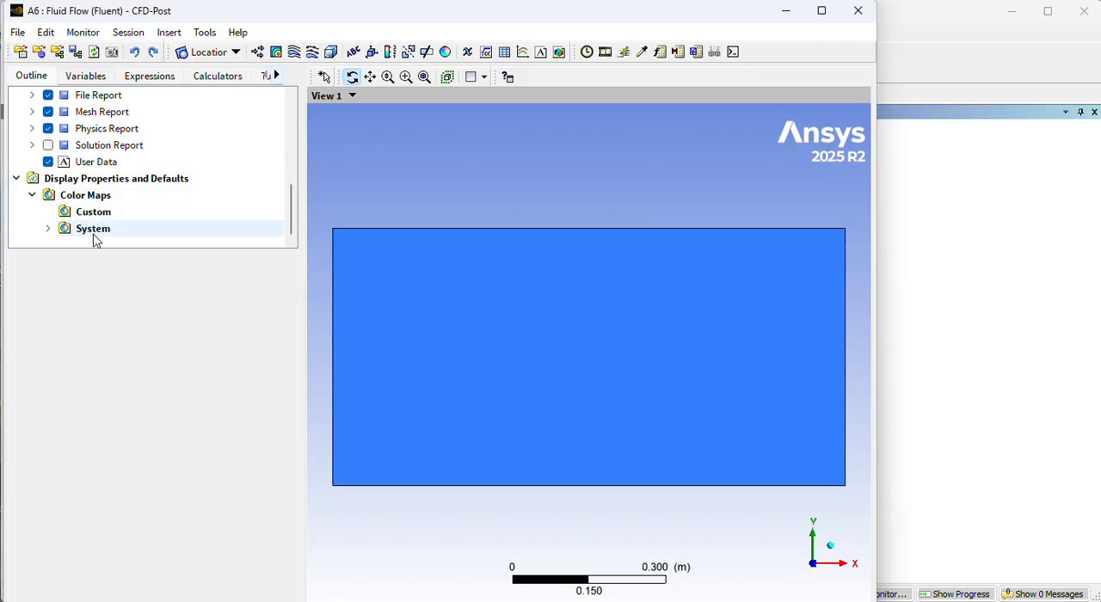
{"action": "left_click", "coordinate": [48, 229]}
{"action": "scroll", "coordinate": [130, 194], "scroll_direction": "down", "scroll_amount": 7}
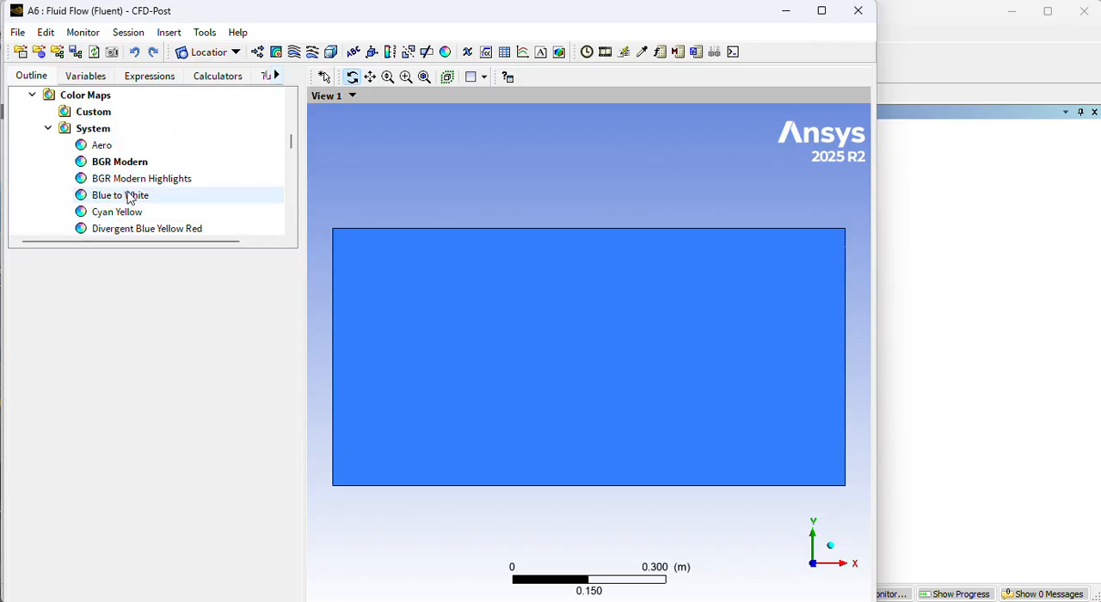
{"action": "scroll", "coordinate": [133, 199], "scroll_direction": "down", "scroll_amount": 8}
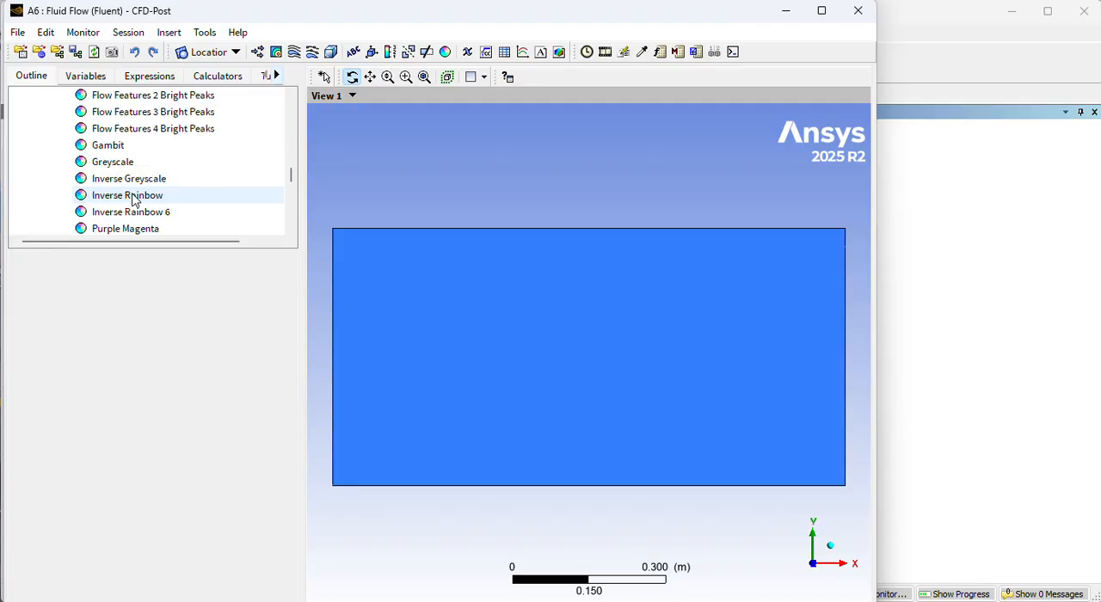
{"action": "scroll", "coordinate": [134, 198], "scroll_direction": "up", "scroll_amount": 20}
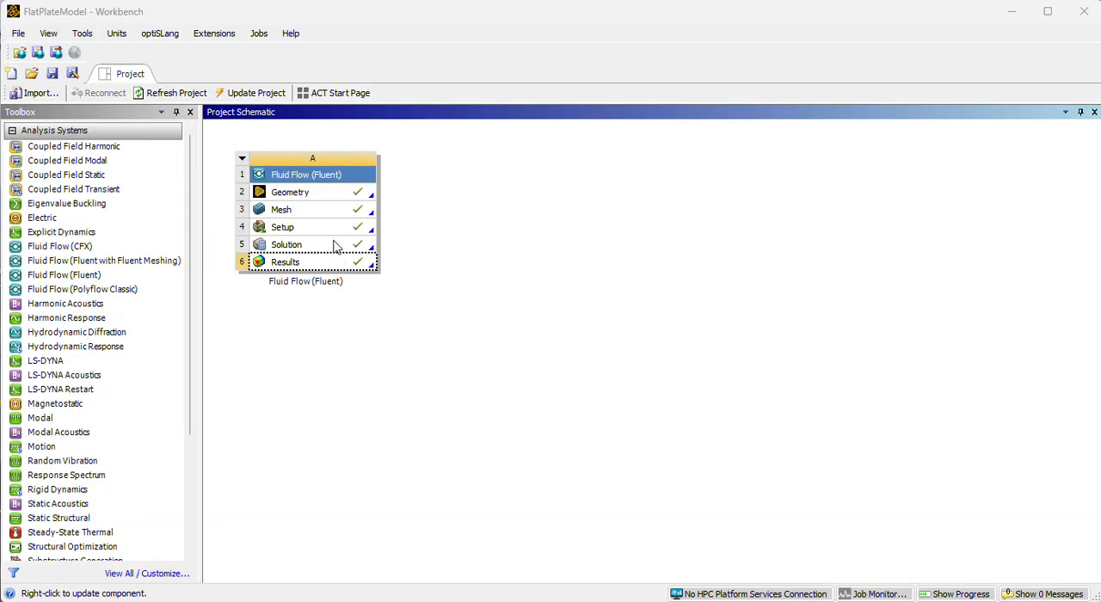
Return to the Workbench project, open the Solution of the Fluid Flow system in Fluent and start a new contours plot.
{"action": "left_click", "coordinate": [336, 245]}
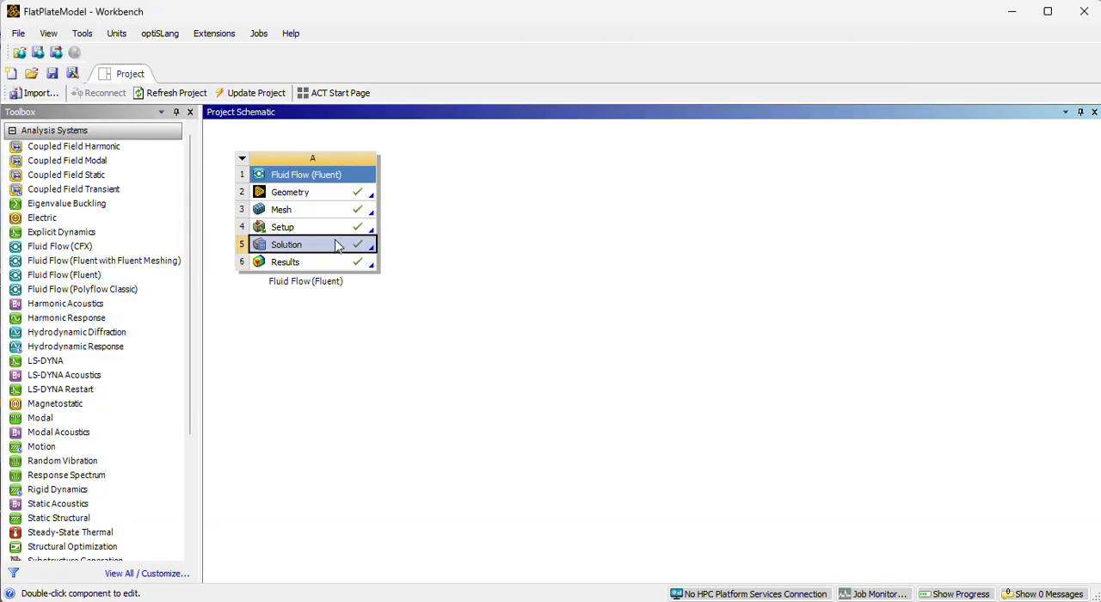
{"action": "double_click", "coordinate": [349, 246]}
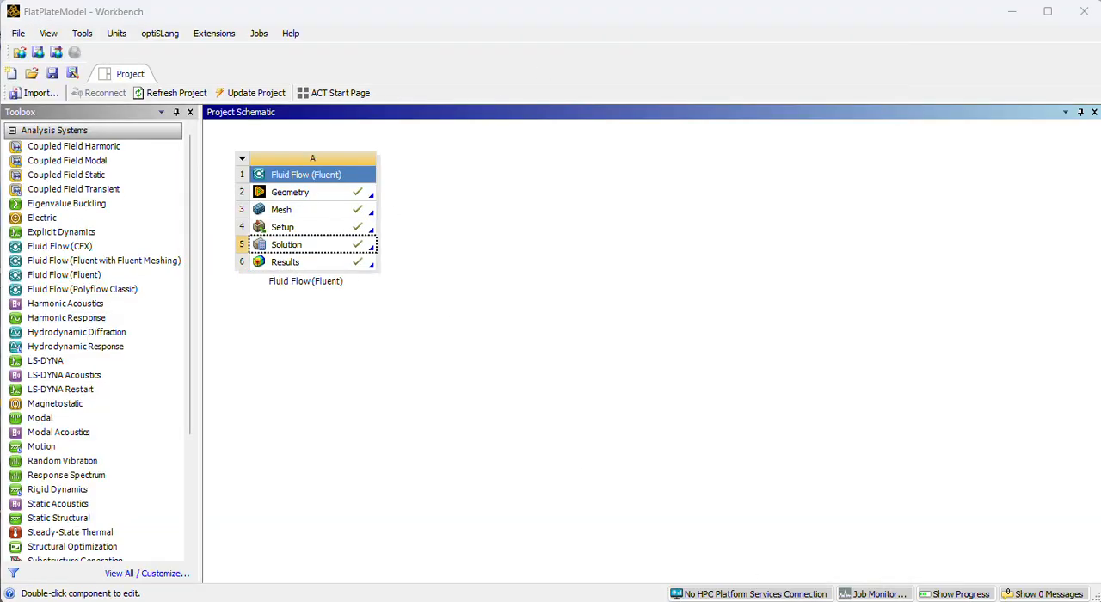
{"action": "scroll", "coordinate": [166, 451], "scroll_direction": "down", "scroll_amount": 4}
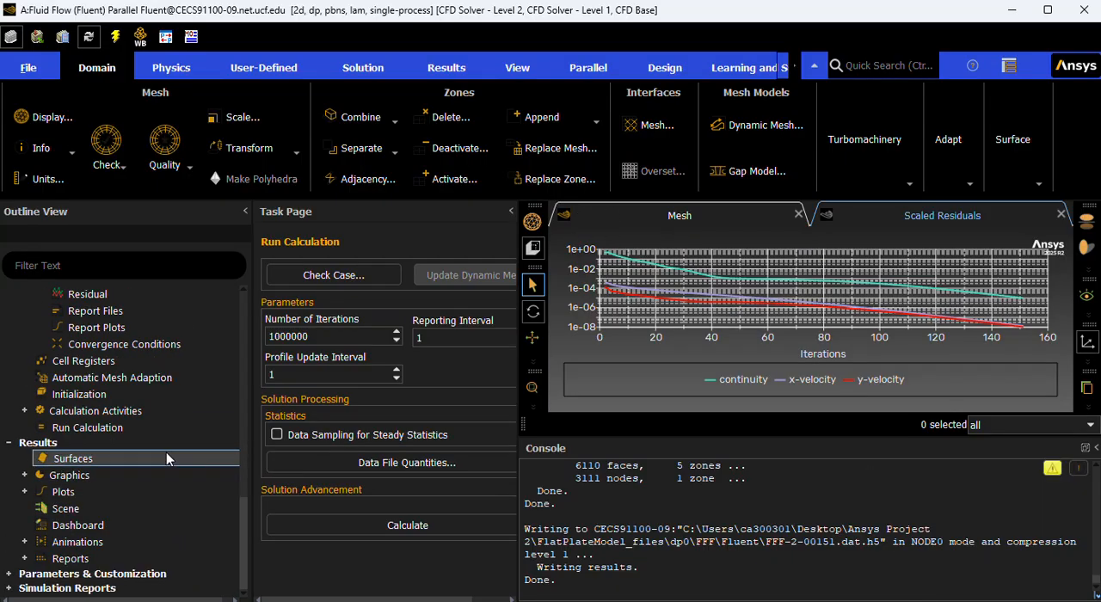
{"action": "left_click", "coordinate": [25, 474]}
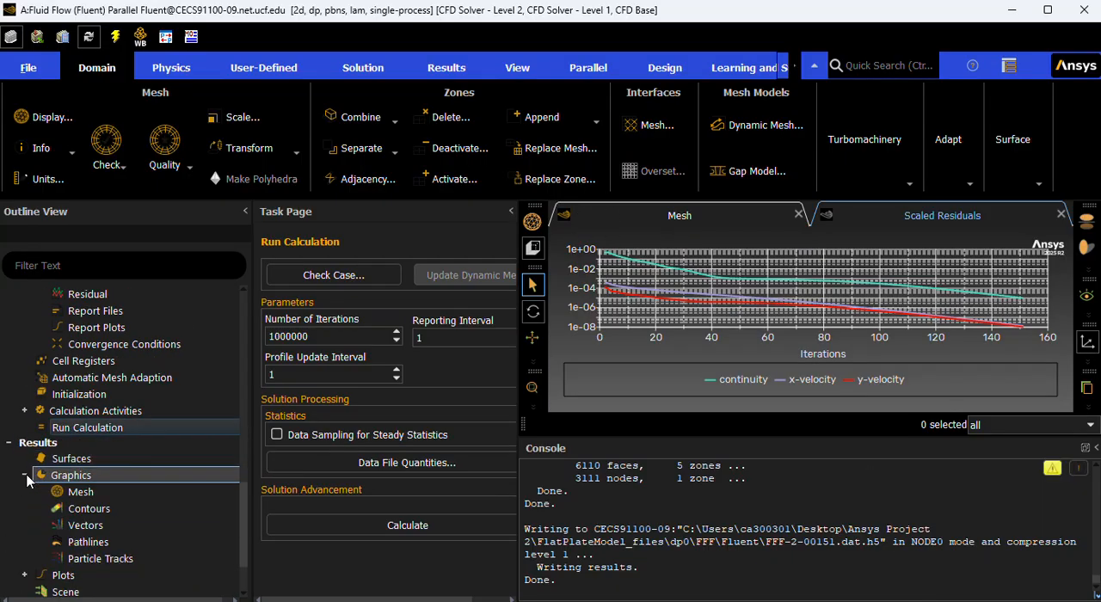
{"action": "double_click", "coordinate": [90, 507]}
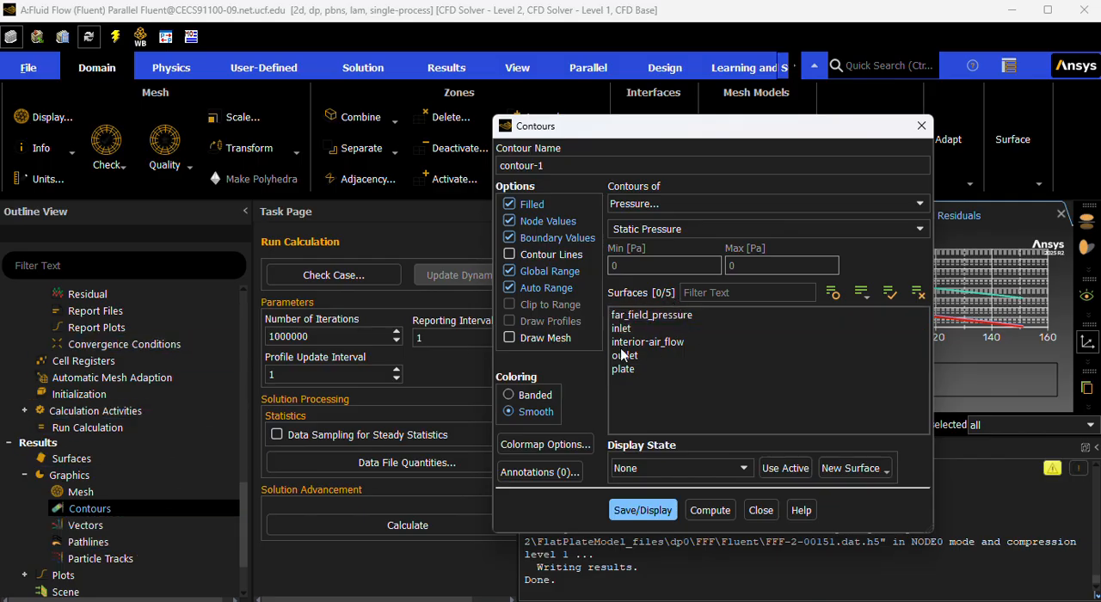
Set contour-1 to show contours of Velocity and open the choice of velocity quantities.
{"action": "left_click", "coordinate": [636, 244]}
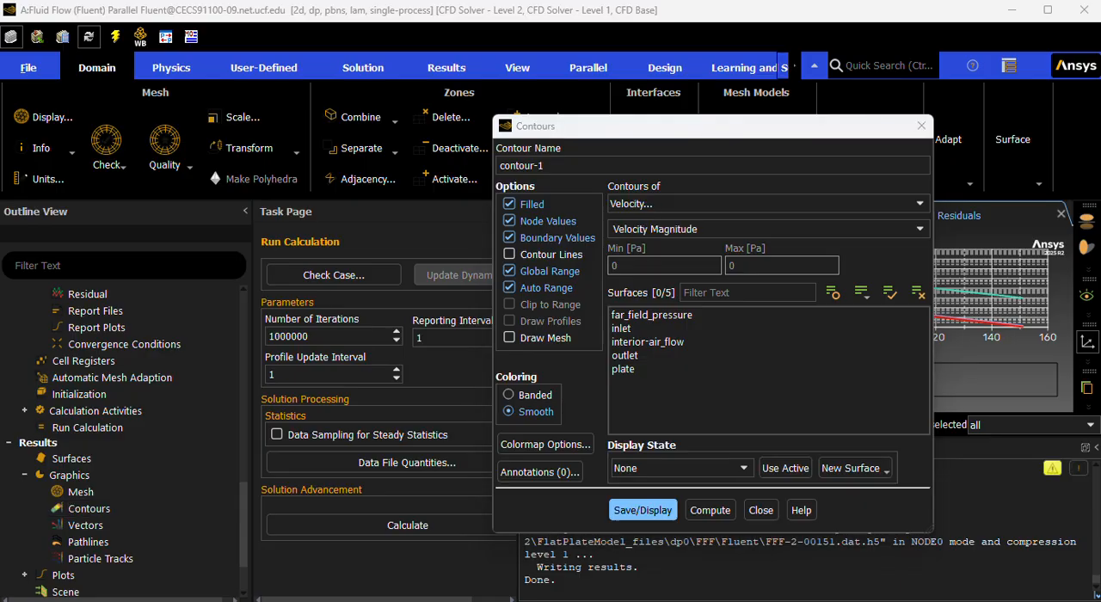
{"action": "left_click", "coordinate": [691, 208]}
{"action": "left_click", "coordinate": [650, 245]}
{"action": "left_click", "coordinate": [651, 231]}
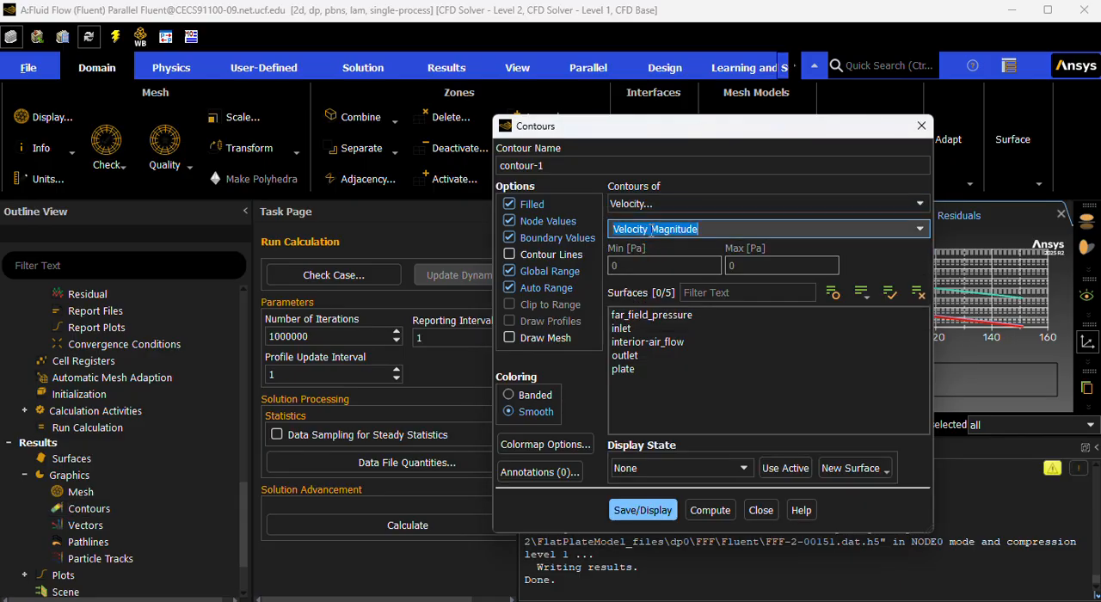
{"action": "left_click", "coordinate": [919, 230]}
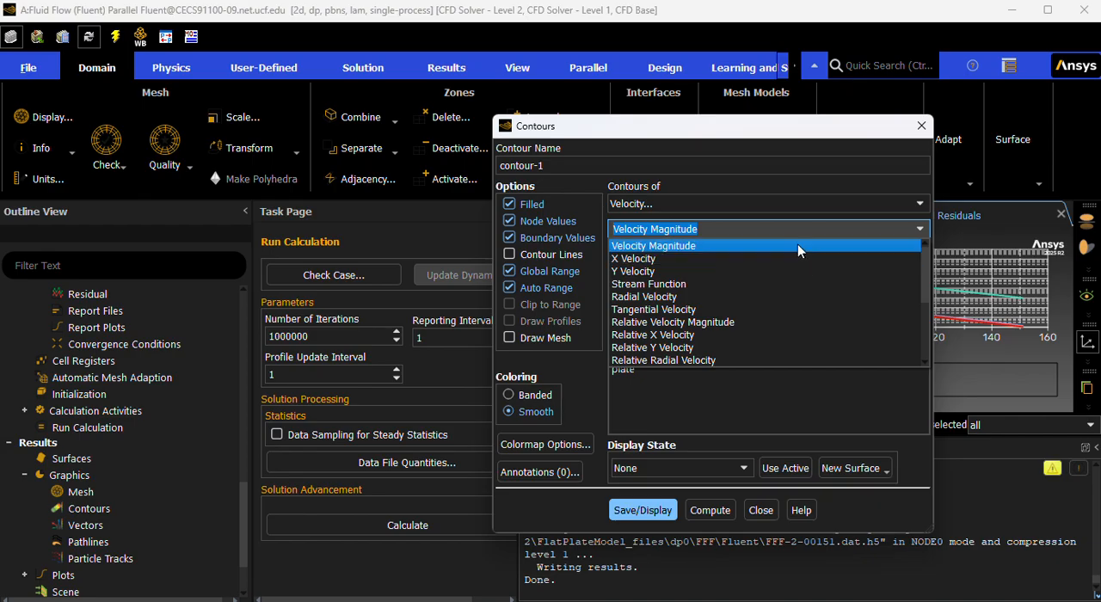
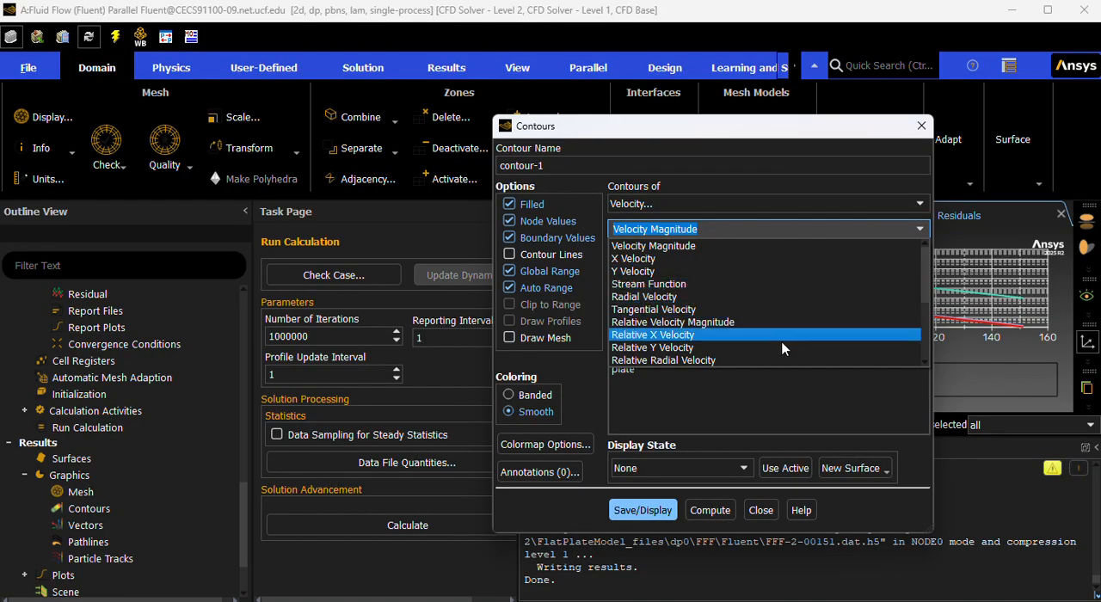
Set contour-1 to Velocity Magnitude, display the contours and move the contour settings clear of the plot.
{"action": "left_click", "coordinate": [784, 247]}
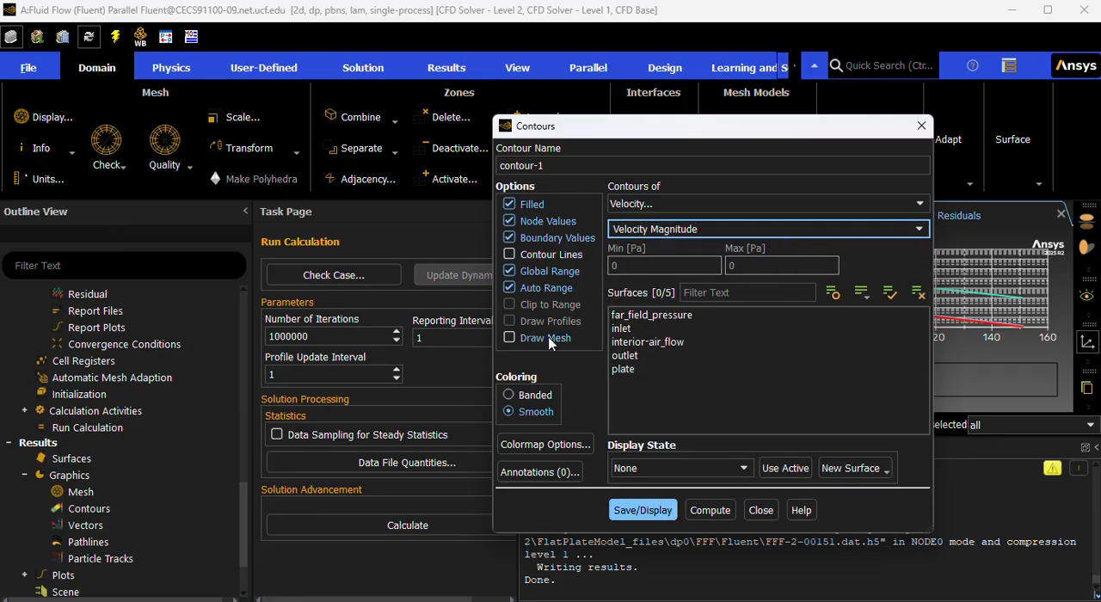
{"action": "left_click", "coordinate": [641, 509]}
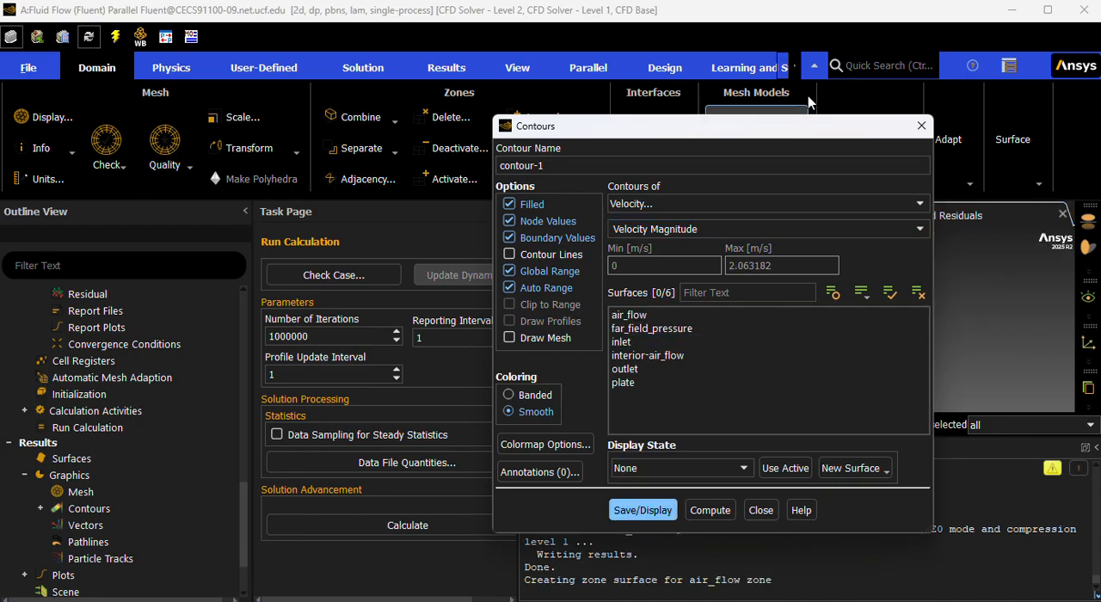
{"action": "left_click_drag", "start_coordinate": [772, 128], "coordinate": [279, 204]}
Examine the velocity boundary layer from the leading edge along the flat plate in the contour plot.
{"action": "scroll", "coordinate": [731, 361], "scroll_direction": "up", "scroll_amount": 5}
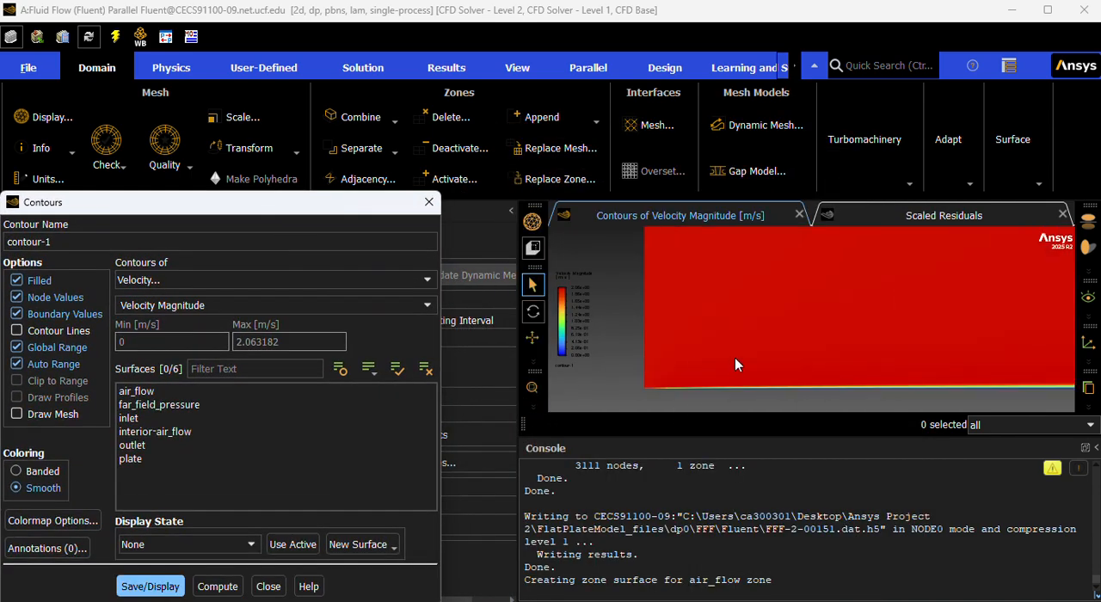
{"action": "scroll", "coordinate": [736, 360], "scroll_direction": "up", "scroll_amount": 2}
{"action": "mouse_move", "coordinate": [582, 308]}
{"action": "left_mouse_down"}
{"action": "mouse_move", "coordinate": [622, 300]}
{"action": "mouse_move", "coordinate": [603, 305]}
{"action": "left_mouse_up"}
{"action": "scroll", "coordinate": [713, 325], "scroll_direction": "down", "scroll_amount": 3}
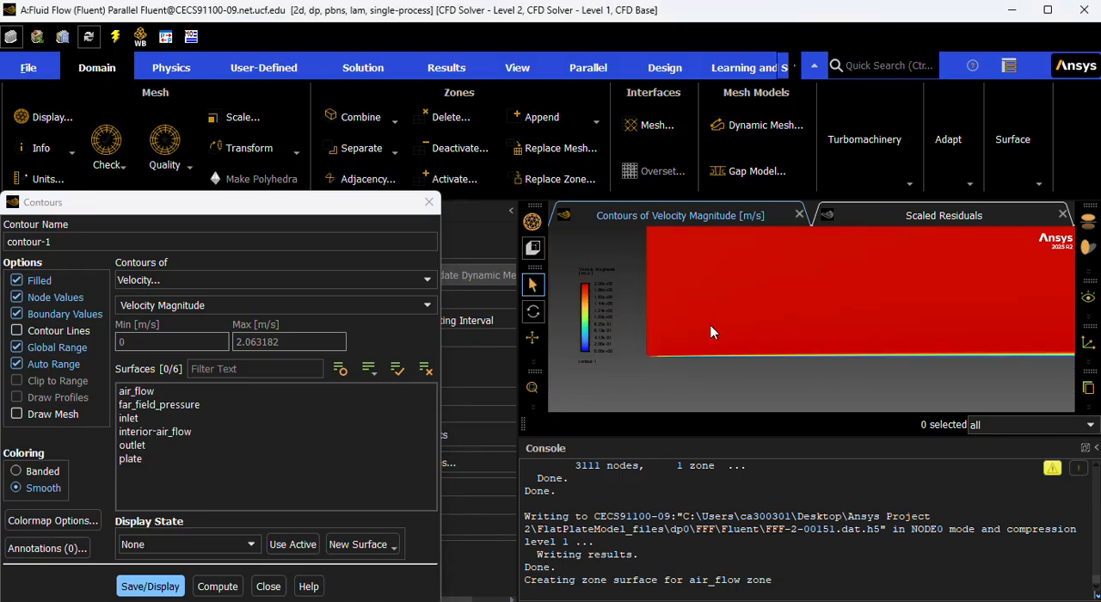
{"action": "scroll", "coordinate": [698, 336], "scroll_direction": "up", "scroll_amount": 3}
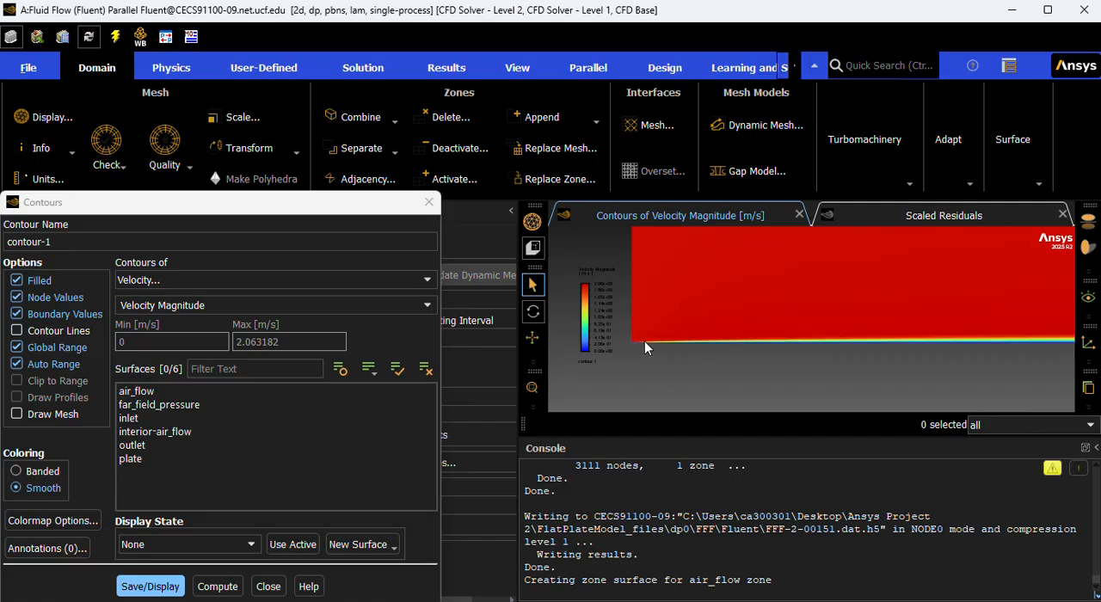
{"action": "scroll", "coordinate": [633, 346], "scroll_direction": "up", "scroll_amount": 4}
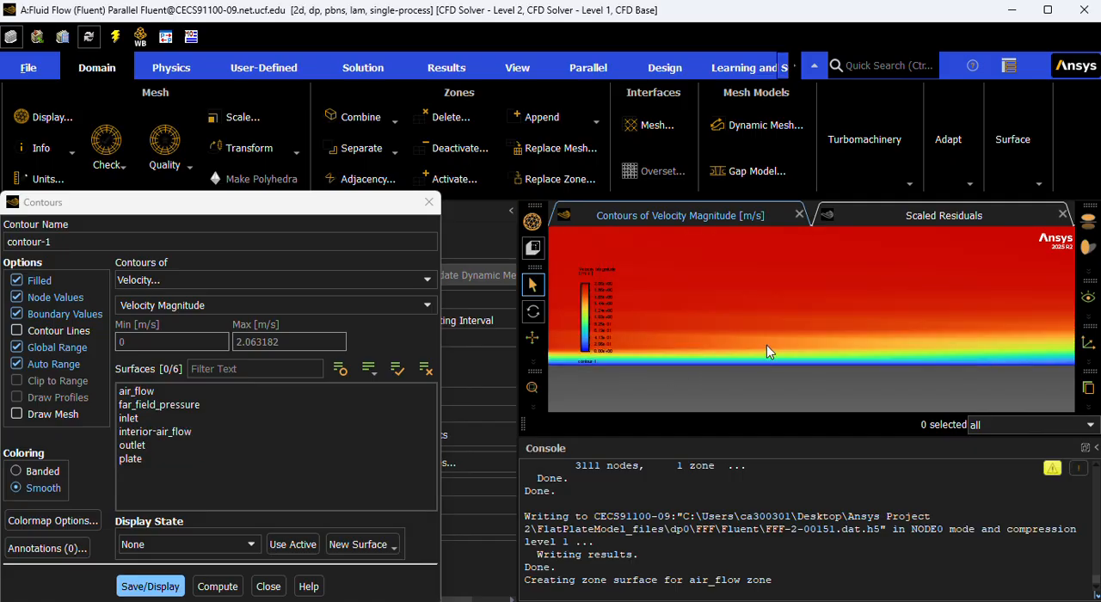
{"action": "scroll", "coordinate": [827, 354], "scroll_direction": "up", "scroll_amount": 3}
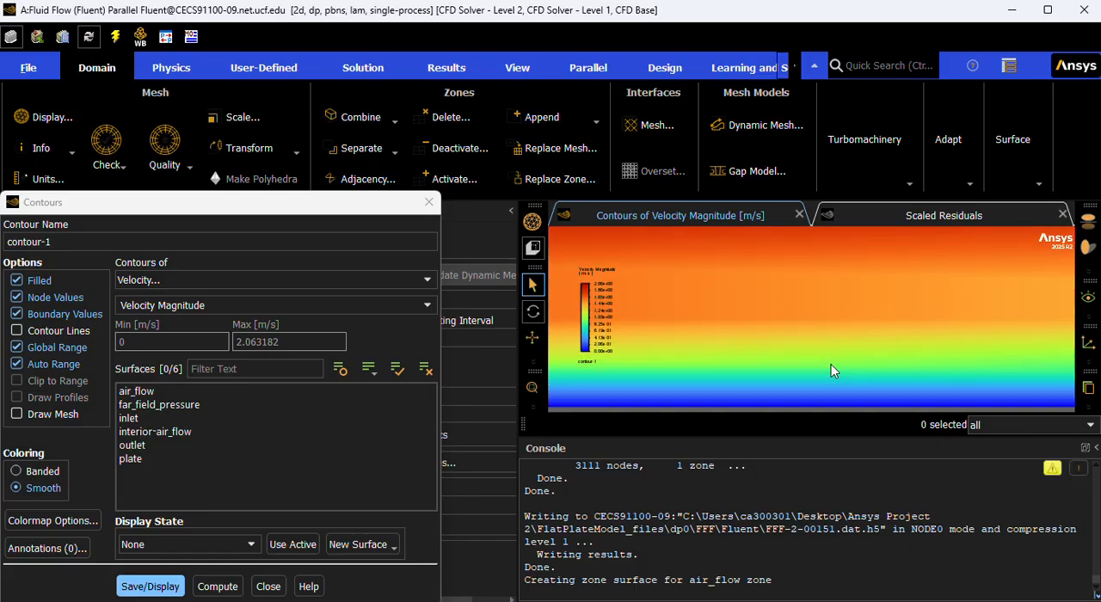
{"action": "scroll", "coordinate": [817, 387], "scroll_direction": "down", "scroll_amount": 4}
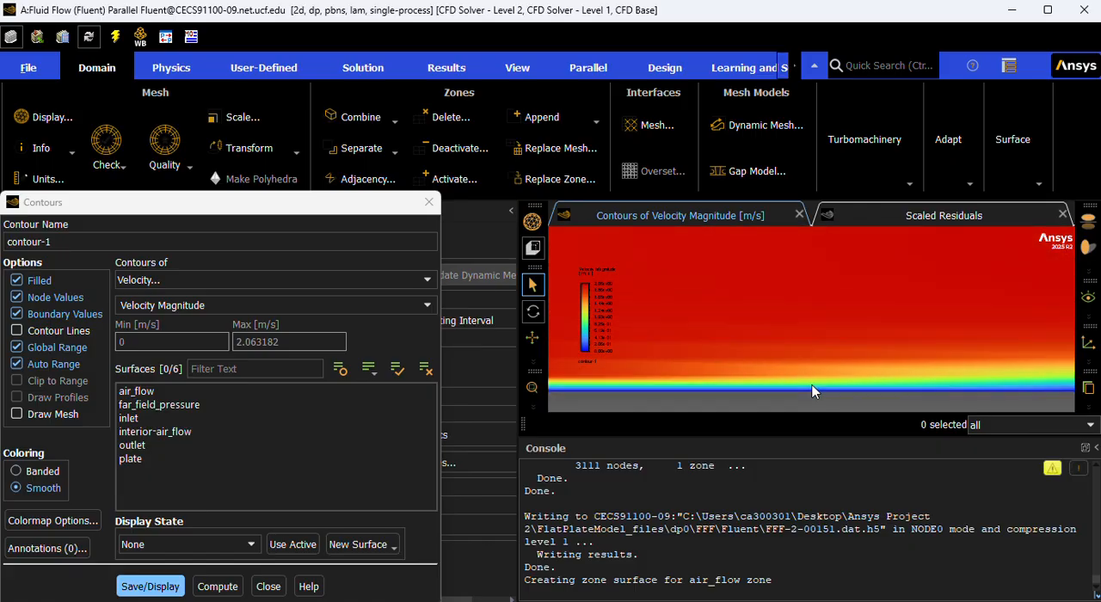
{"action": "left_click_drag", "start_coordinate": [814, 391], "coordinate": [1056, 368]}
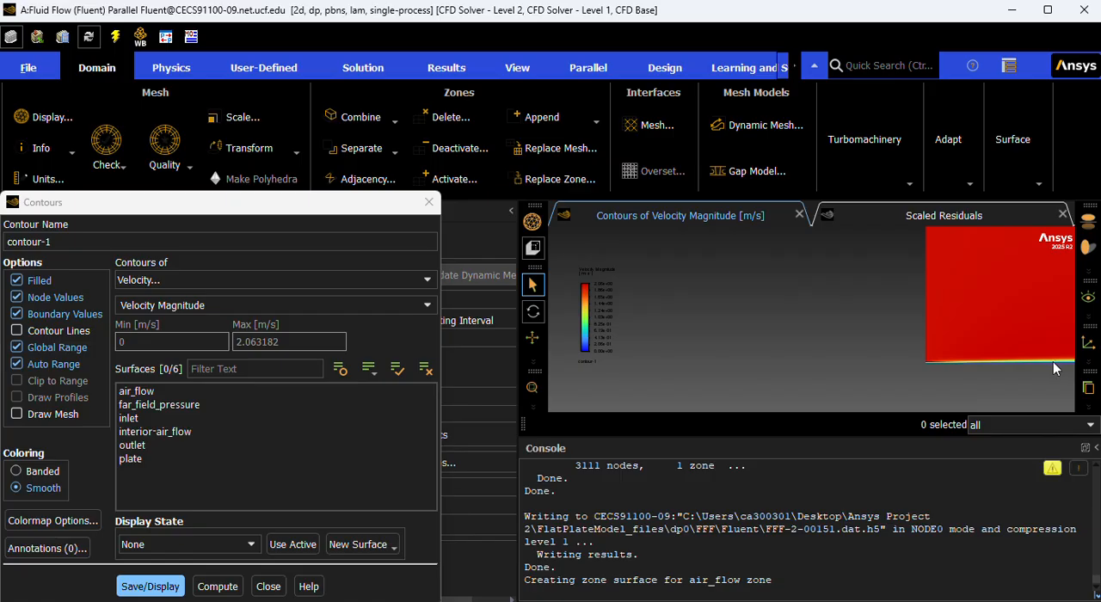
{"action": "scroll", "coordinate": [743, 341], "scroll_direction": "down", "scroll_amount": 5}
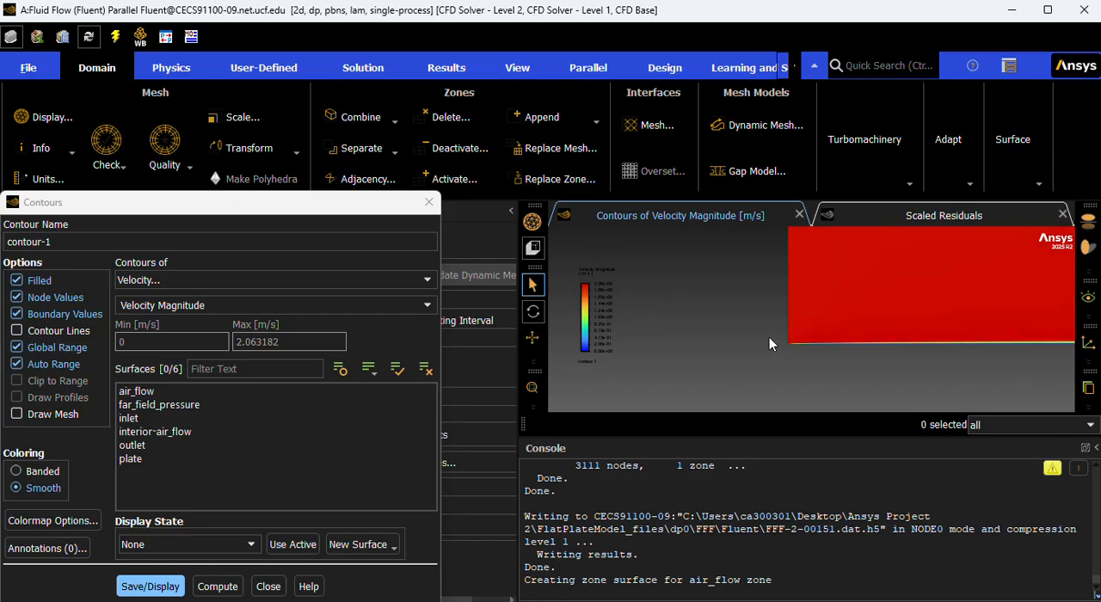
{"action": "scroll", "coordinate": [795, 324], "scroll_direction": "down", "scroll_amount": 1}
{"action": "scroll", "coordinate": [796, 323], "scroll_direction": "down", "scroll_amount": 1}
{"action": "scroll", "coordinate": [1009, 330], "scroll_direction": "up", "scroll_amount": 15}
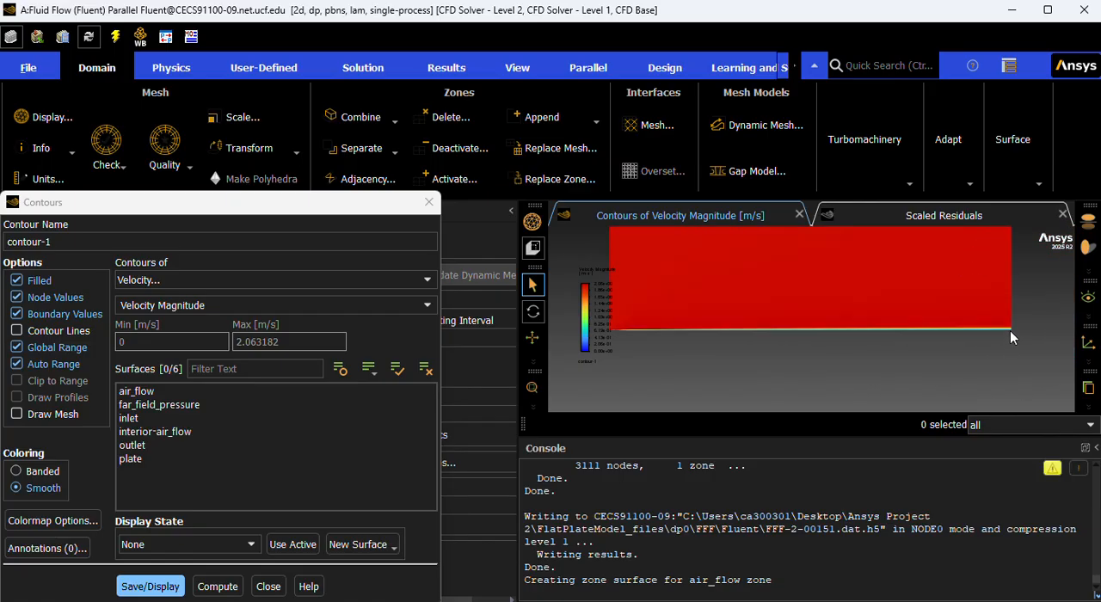
Examine the velocity gradient near the plate at the outlet end and the contours over the whole flow domain.
{"action": "scroll", "coordinate": [1005, 328], "scroll_direction": "up", "scroll_amount": 5}
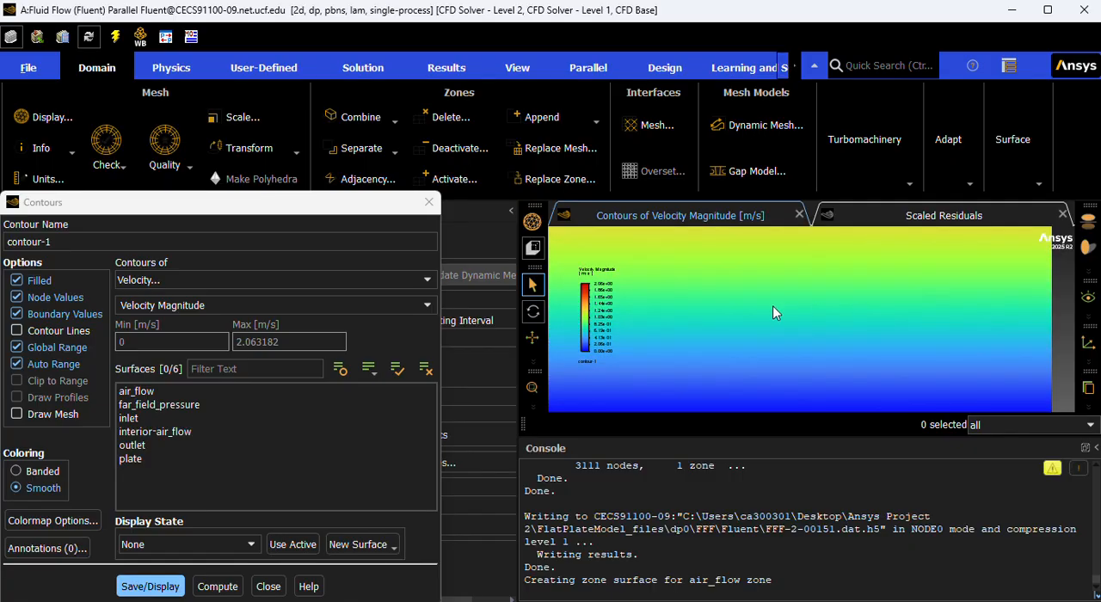
{"action": "scroll", "coordinate": [692, 347], "scroll_direction": "up", "scroll_amount": 4}
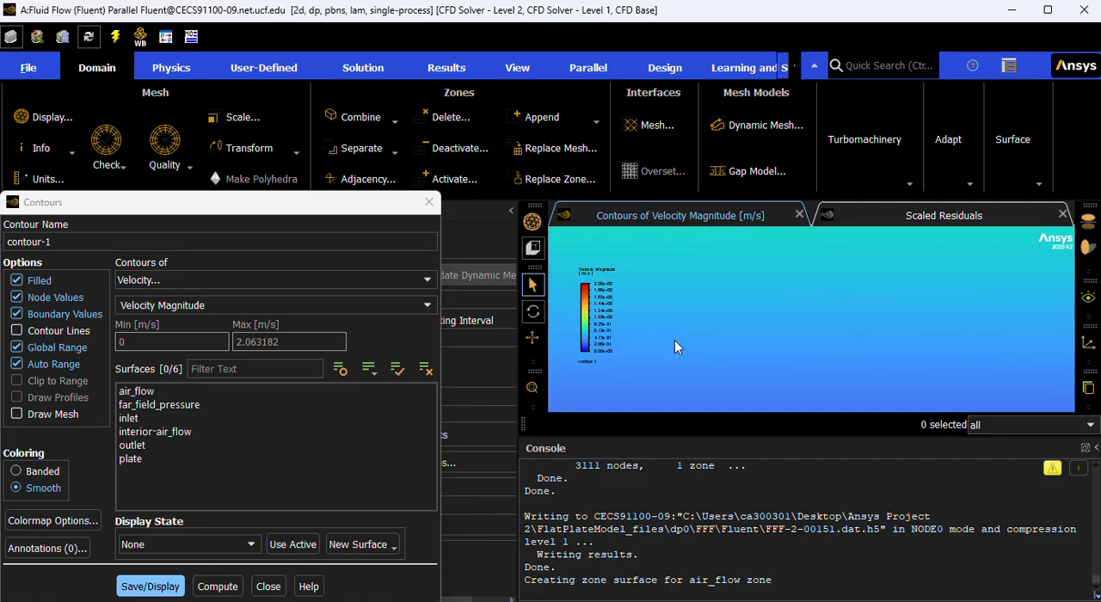
{"action": "scroll", "coordinate": [658, 339], "scroll_direction": "down", "scroll_amount": 5}
{"action": "scroll", "coordinate": [571, 378], "scroll_direction": "down", "scroll_amount": 4}
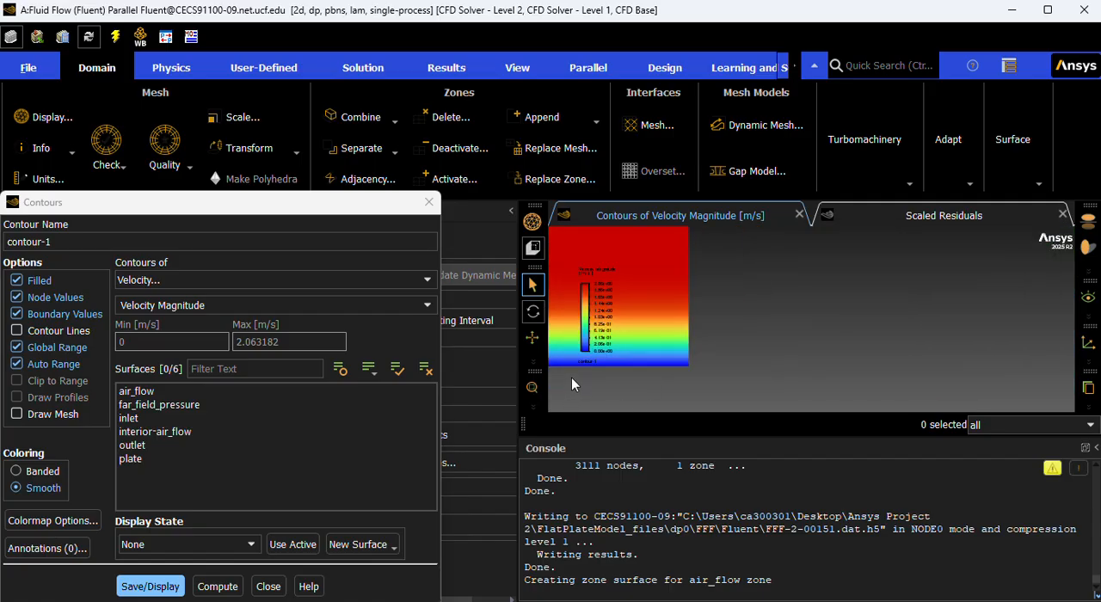
{"action": "scroll", "coordinate": [954, 319], "scroll_direction": "down", "scroll_amount": 4}
{"action": "scroll", "coordinate": [956, 317], "scroll_direction": "down", "scroll_amount": 3}
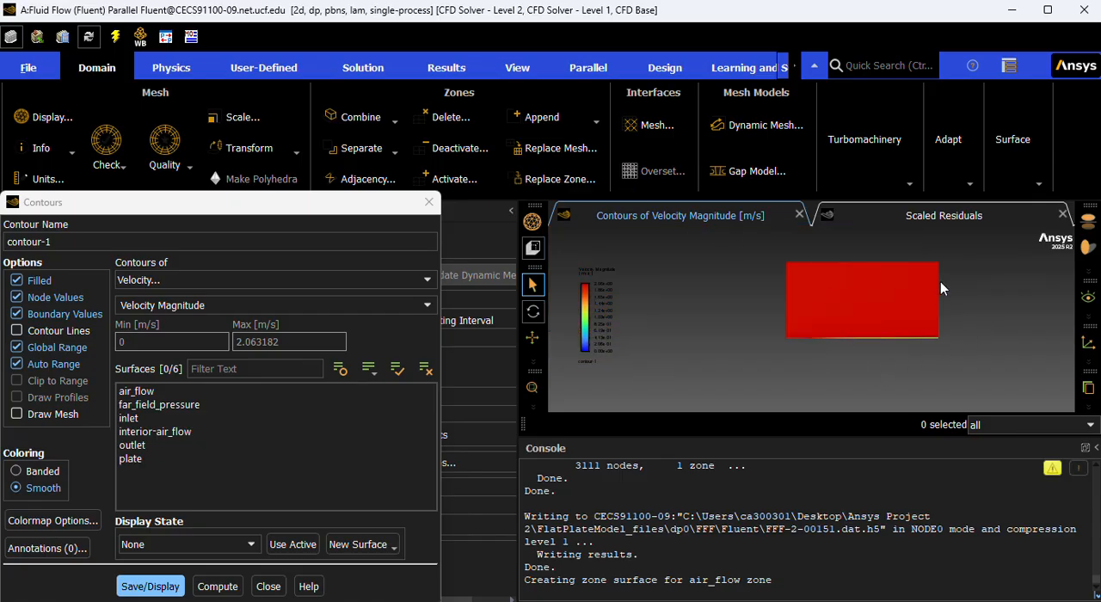
{"action": "scroll", "coordinate": [898, 280], "scroll_direction": "up", "scroll_amount": 4}
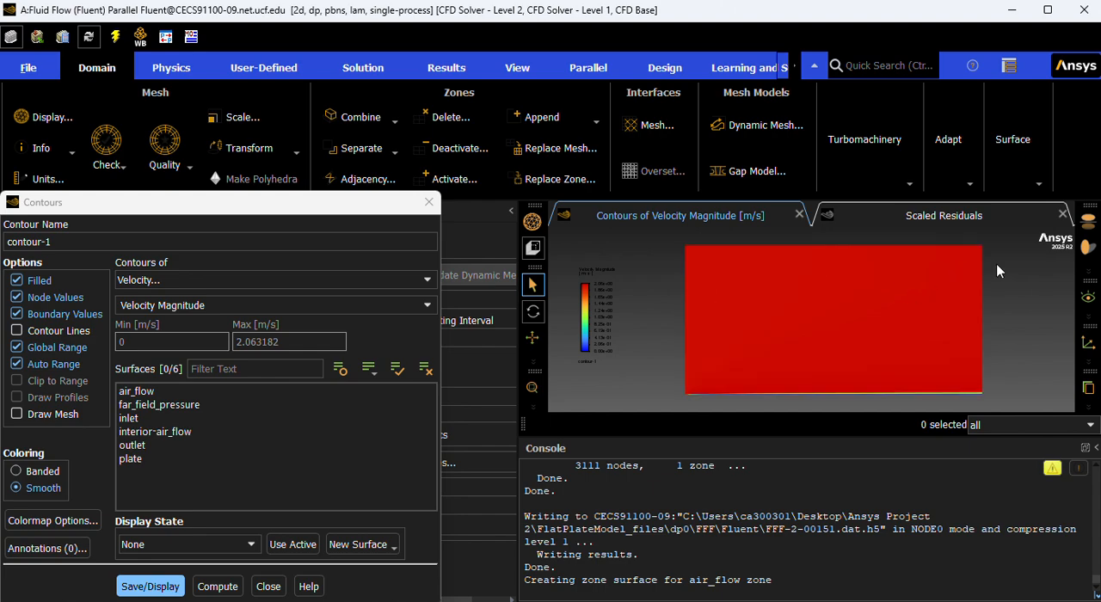
{"action": "scroll", "coordinate": [1014, 273], "scroll_direction": "up", "scroll_amount": 1}
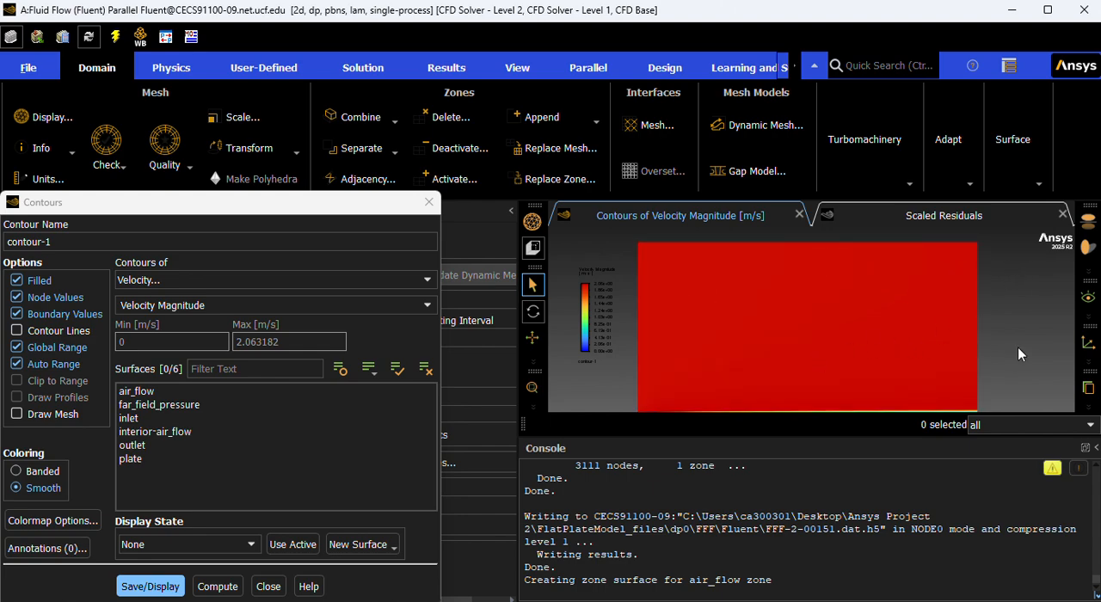
{"action": "scroll", "coordinate": [1017, 347], "scroll_direction": "down", "scroll_amount": 3}
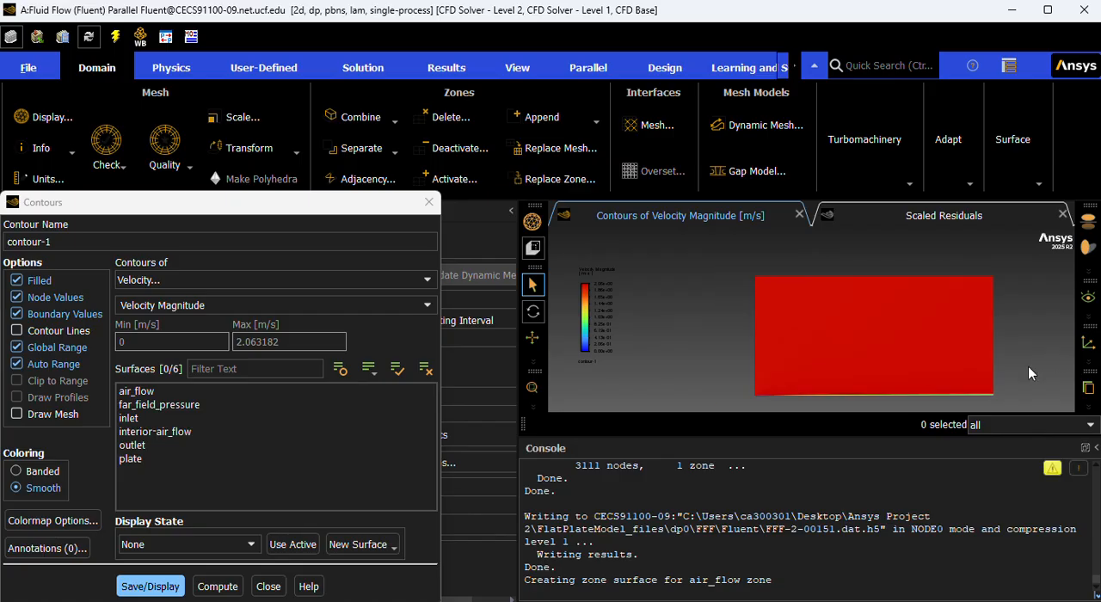
{"action": "scroll", "coordinate": [630, 337], "scroll_direction": "down", "scroll_amount": 2}
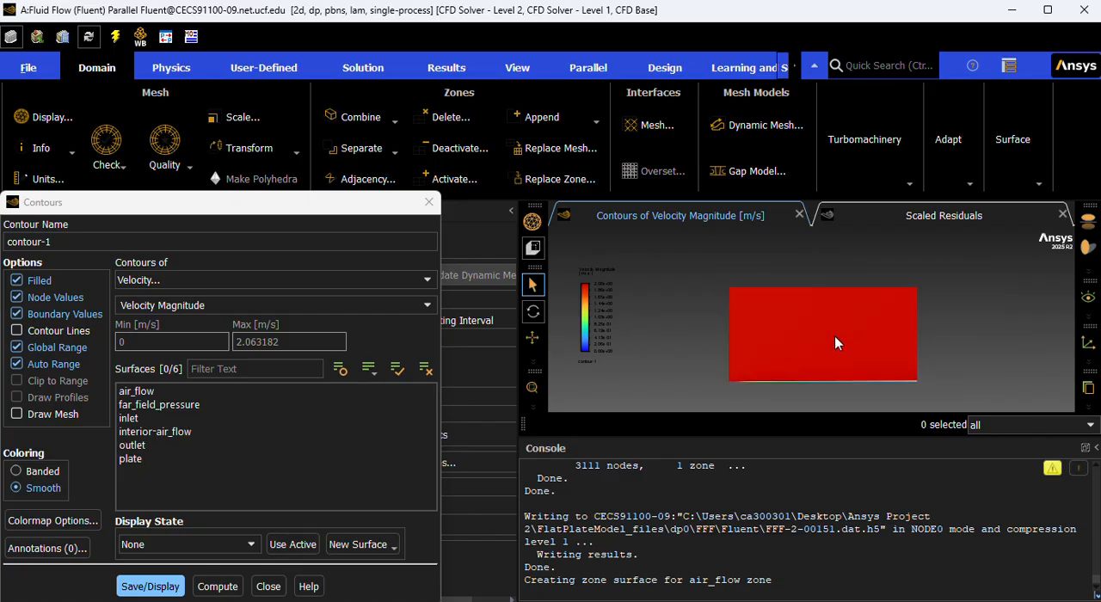
{"action": "scroll", "coordinate": [830, 340], "scroll_direction": "up", "scroll_amount": 2}
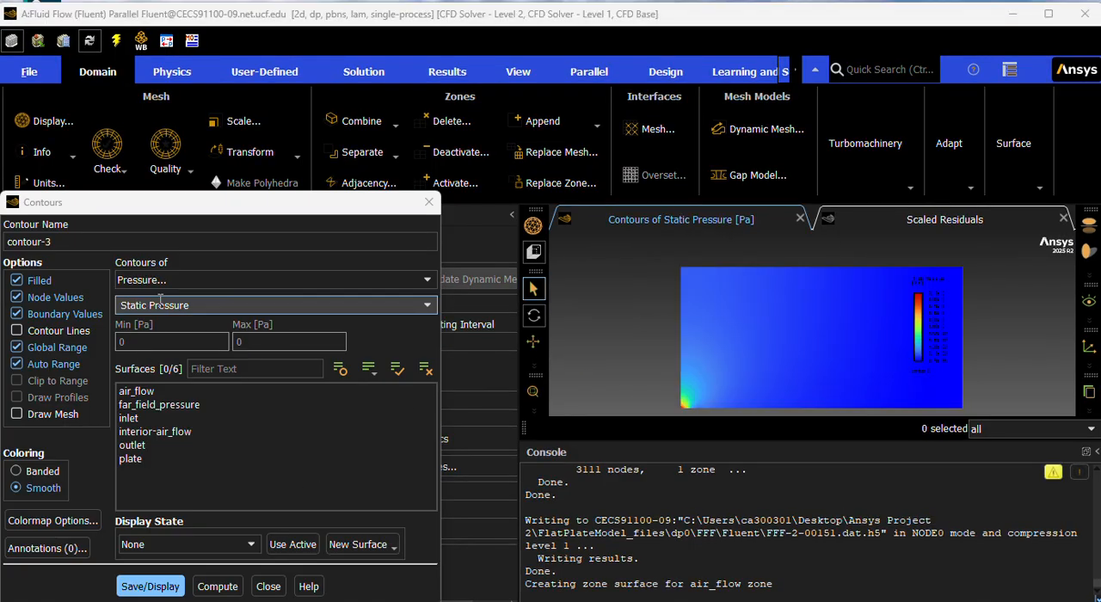
Set contour-3 to the Pressure Coefficient, display its contours and close the contour settings.
{"action": "left_click", "coordinate": [160, 280]}
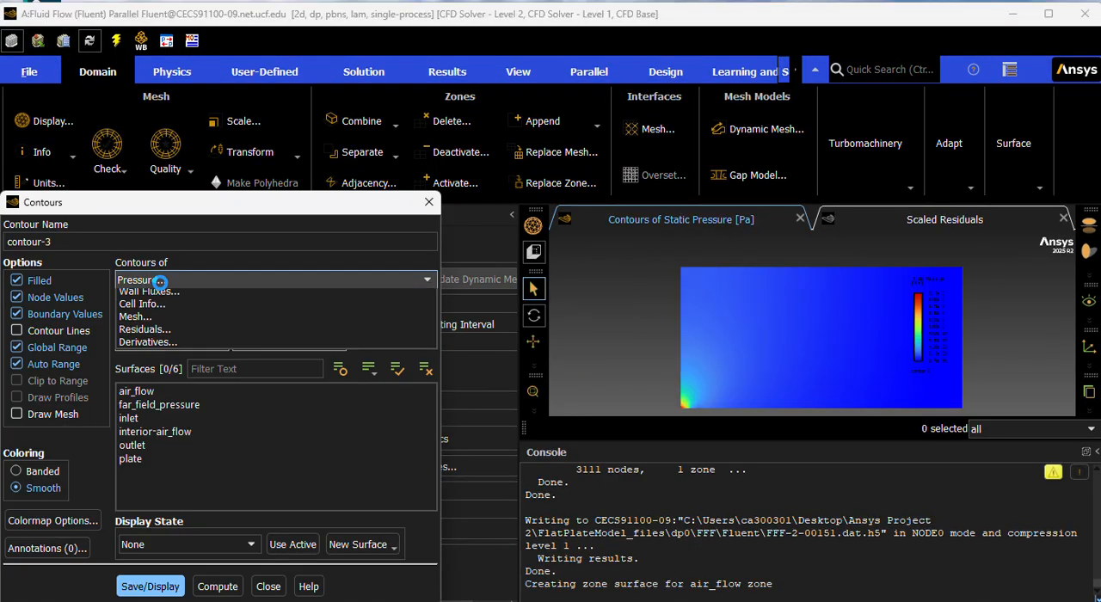
{"action": "left_click", "coordinate": [164, 293]}
{"action": "left_click", "coordinate": [170, 311]}
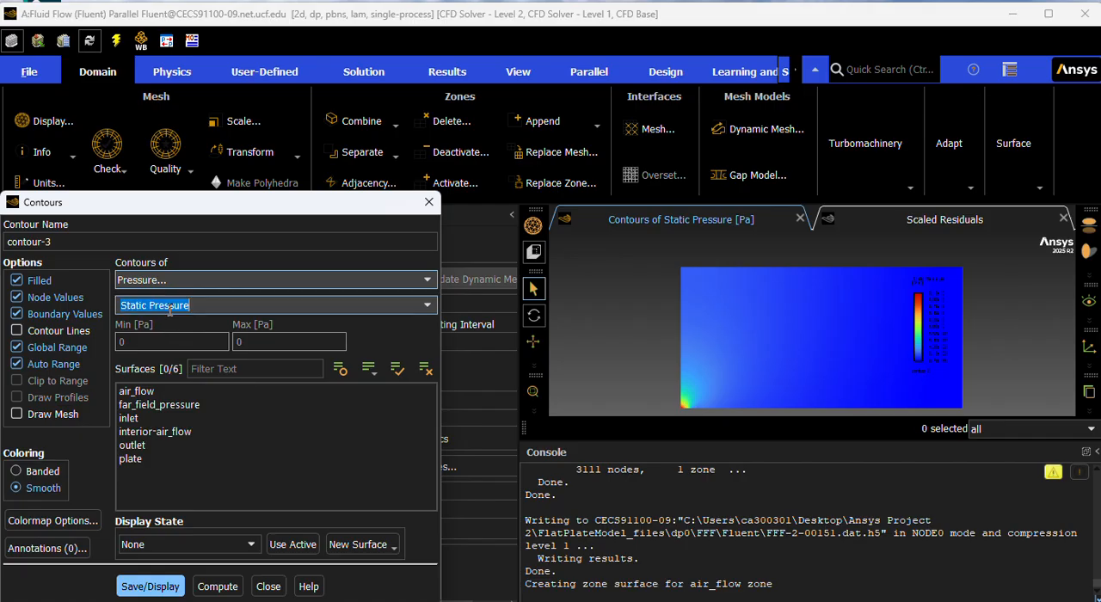
{"action": "left_click", "coordinate": [425, 305]}
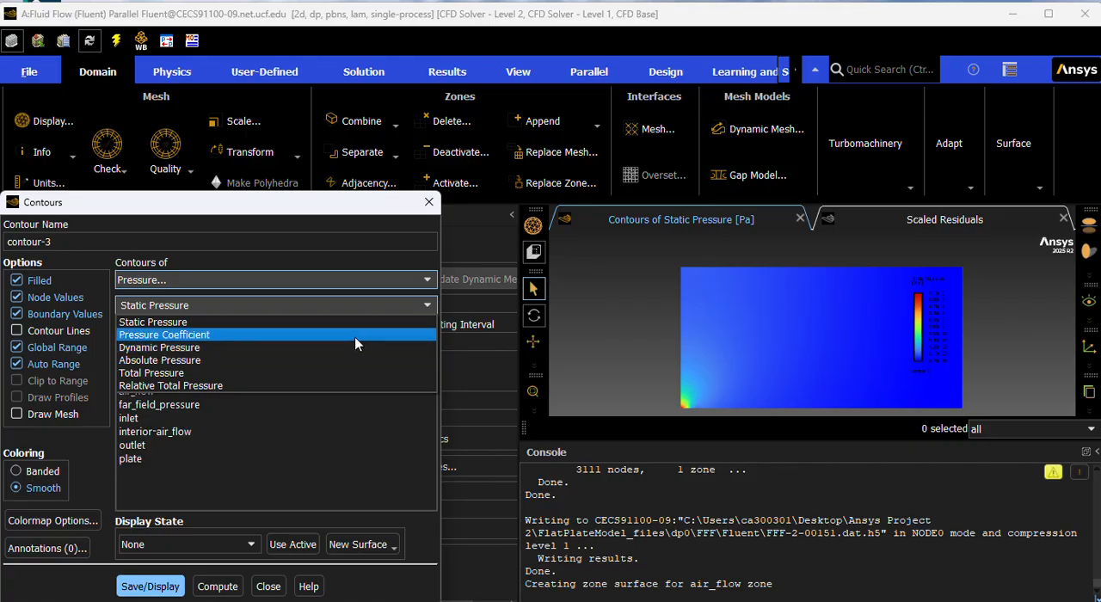
{"action": "left_click", "coordinate": [352, 335]}
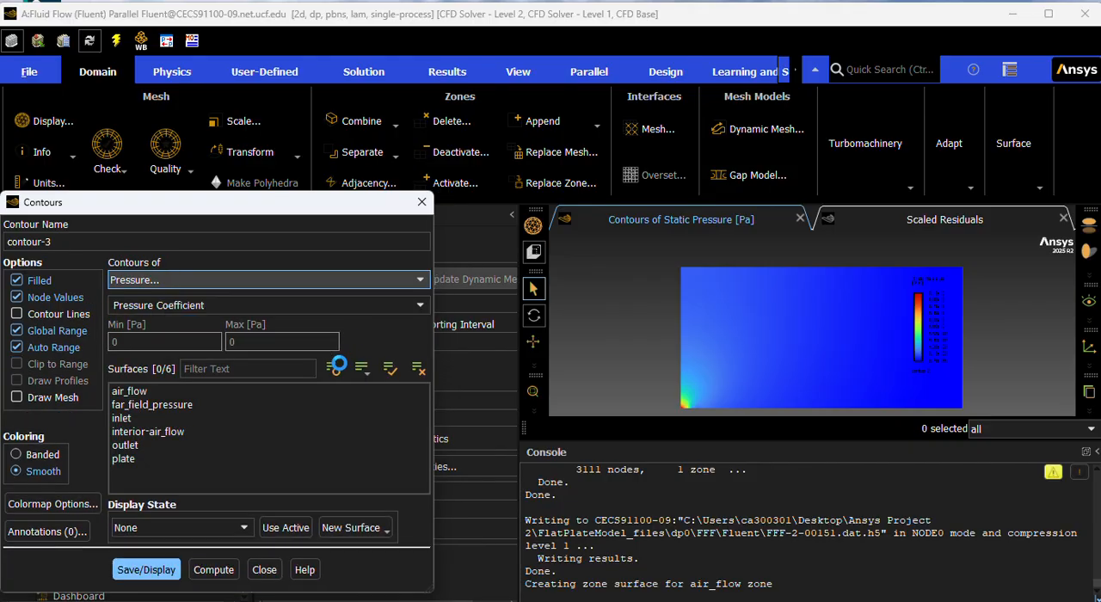
{"action": "left_click", "coordinate": [159, 573]}
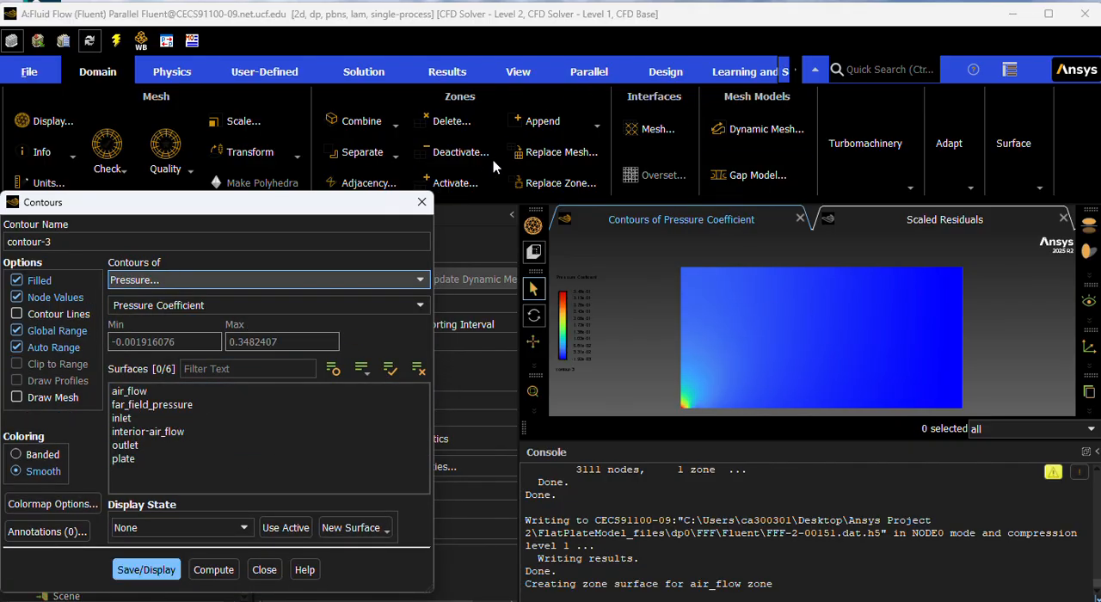
{"action": "left_click", "coordinate": [421, 203]}
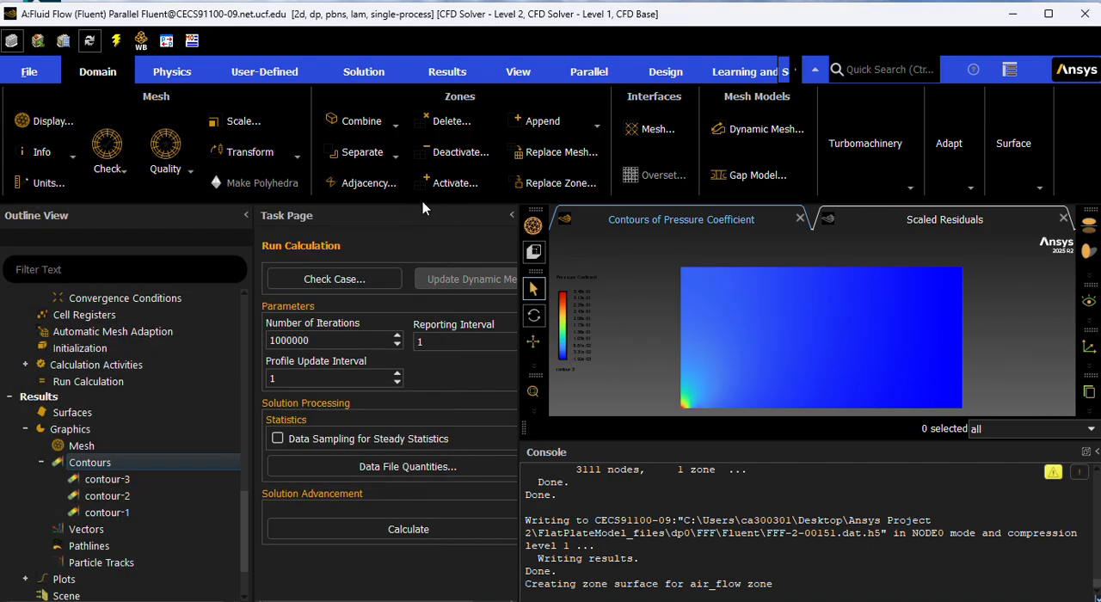
Save the pressure coefficient plot as the PNG picture "Pressure C.png" on the Desktop and close the picture settings.
{"action": "left_click", "coordinate": [29, 71]}
{"action": "left_click", "coordinate": [70, 379]}
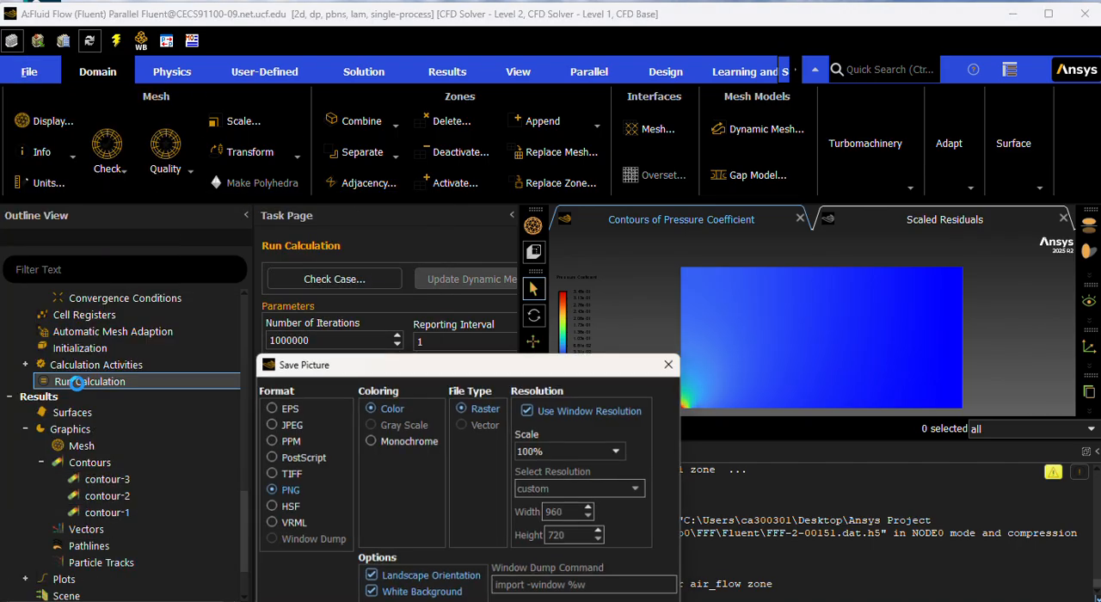
{"action": "left_click", "coordinate": [344, 601]}
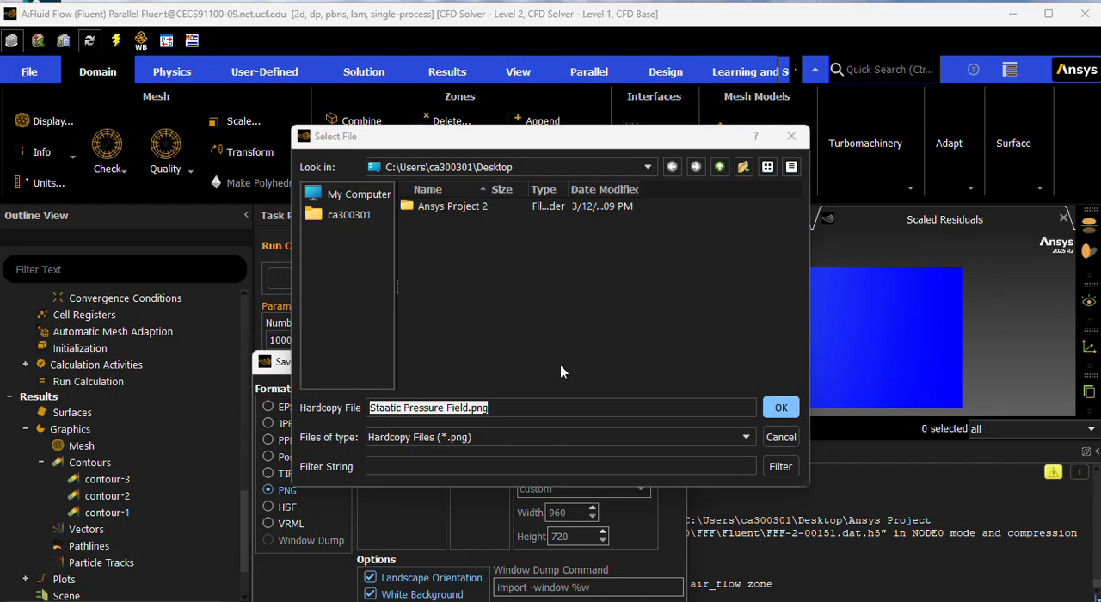
{"action": "left_click", "coordinate": [444, 407]}
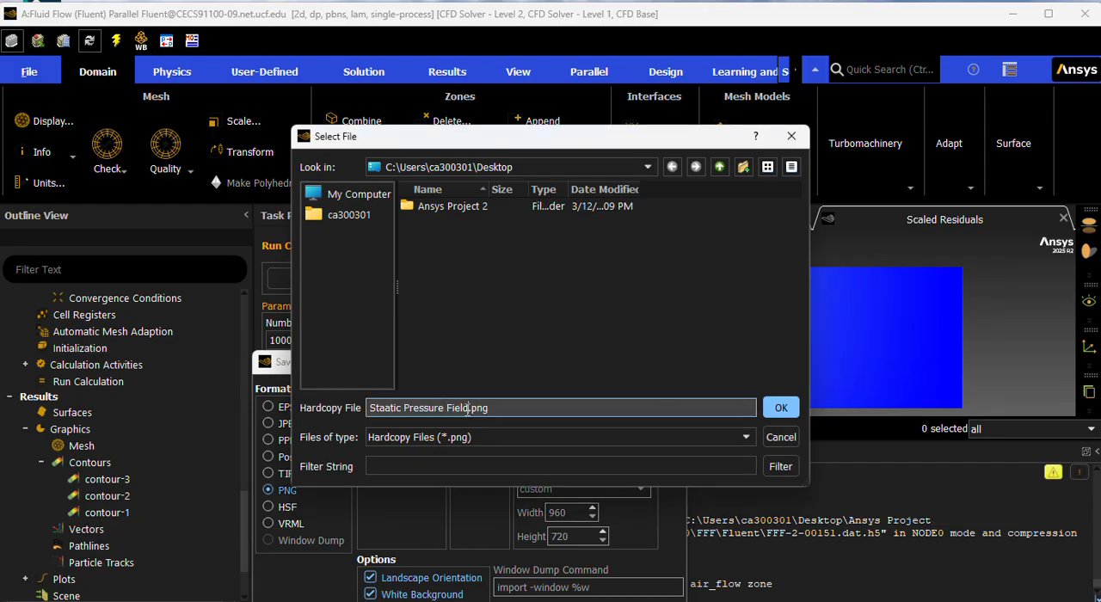
{"action": "left_click_drag", "start_coordinate": [469, 408], "coordinate": [347, 405]}
{"action": "type", "text": "F"}
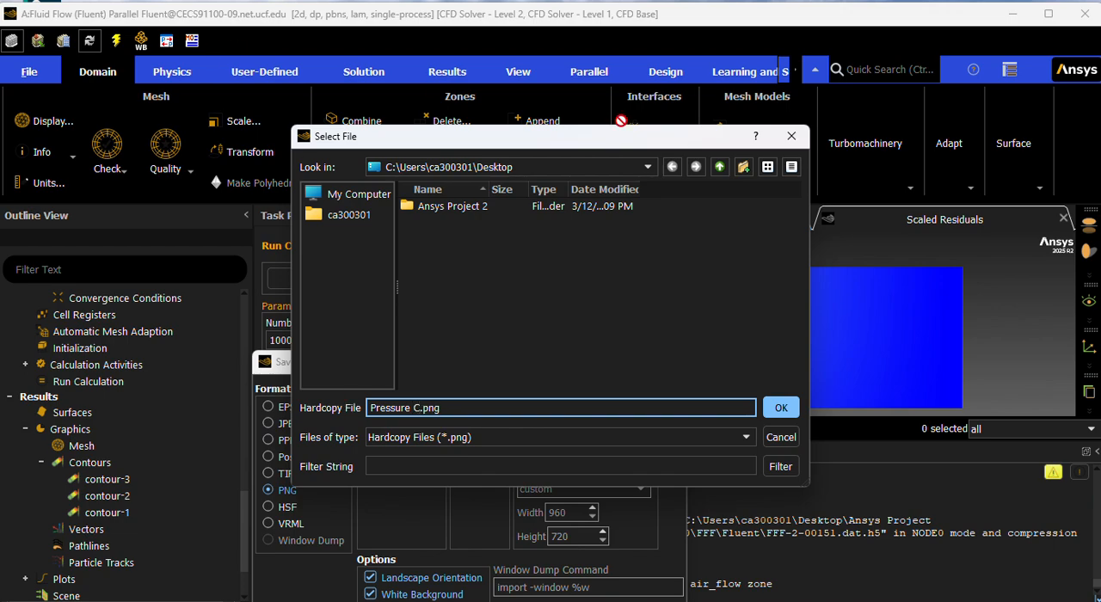
{"action": "left_click", "coordinate": [780, 408]}
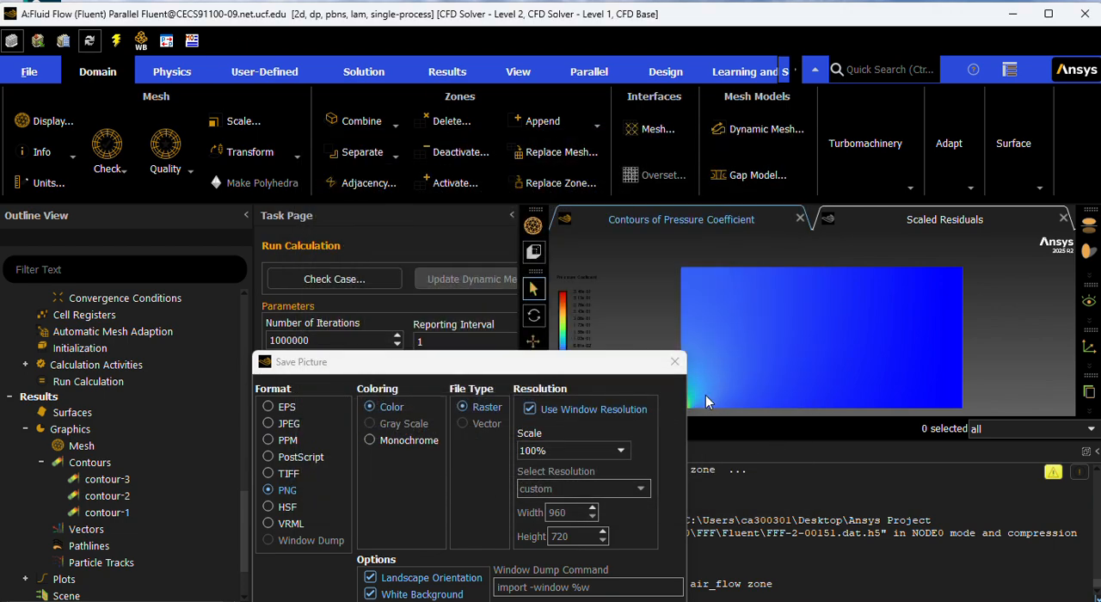
{"action": "left_click", "coordinate": [675, 361]}
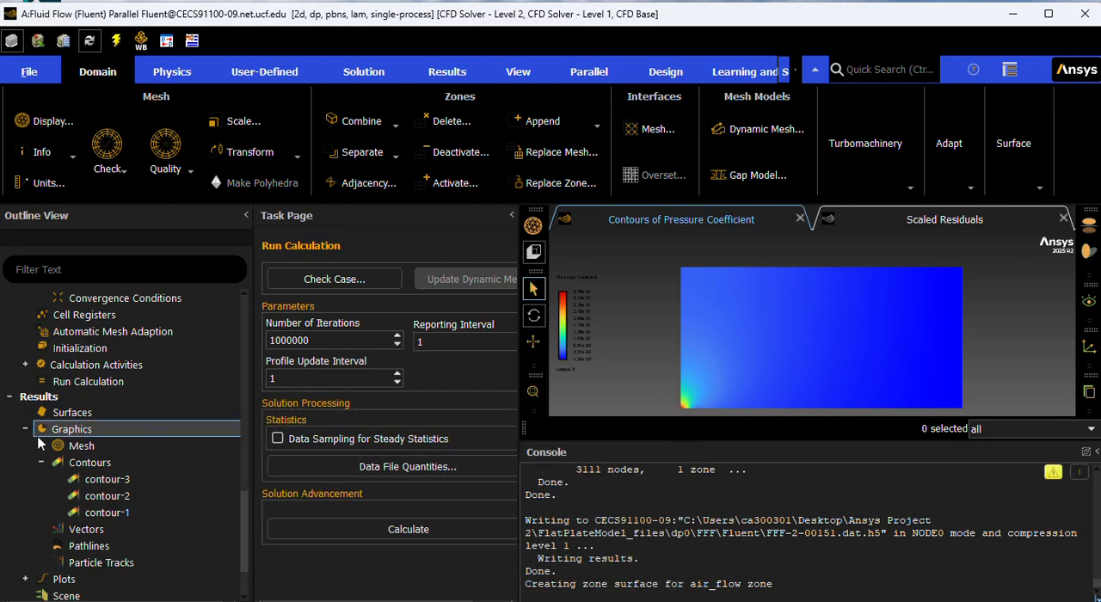
Create a new contour of the Dynamic Pressure, display it and close the contour settings.
{"action": "right_click", "coordinate": [77, 462]}
{"action": "left_click", "coordinate": [102, 469]}
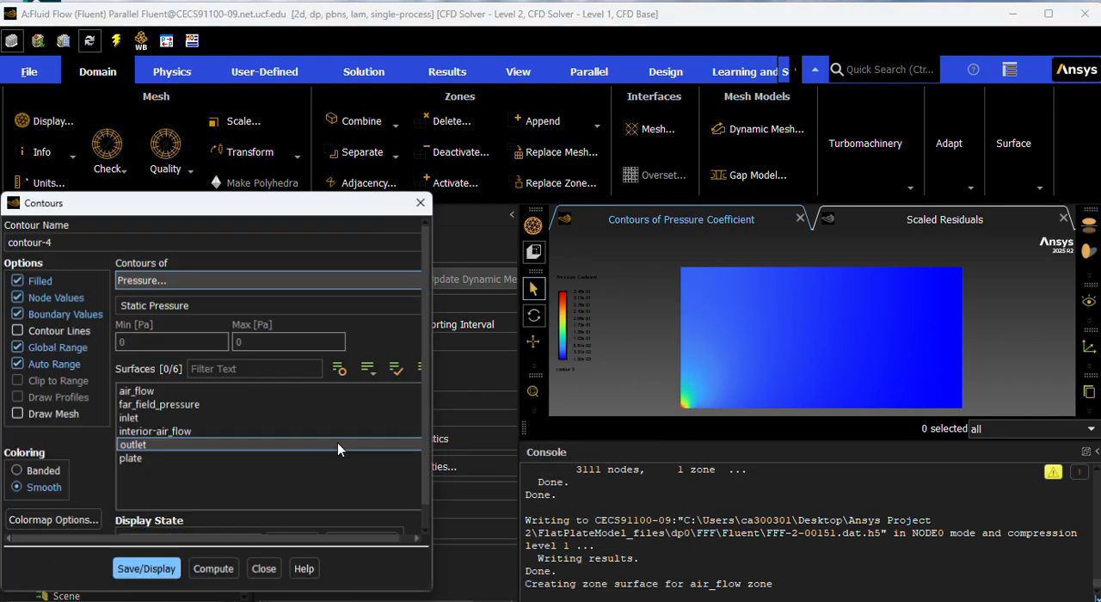
{"action": "left_click", "coordinate": [203, 279]}
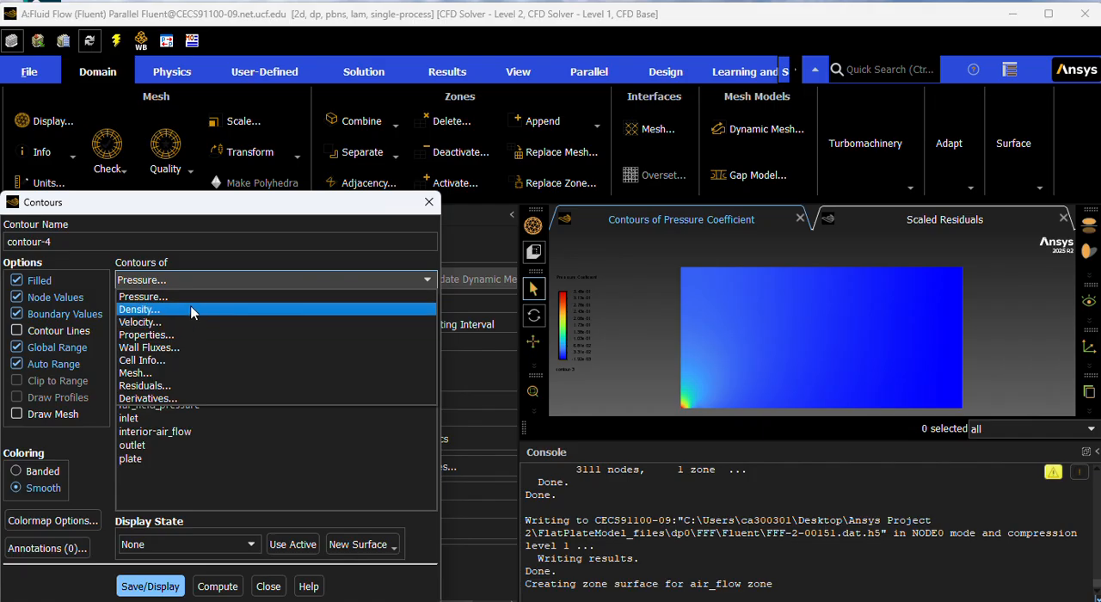
{"action": "left_click", "coordinate": [194, 296]}
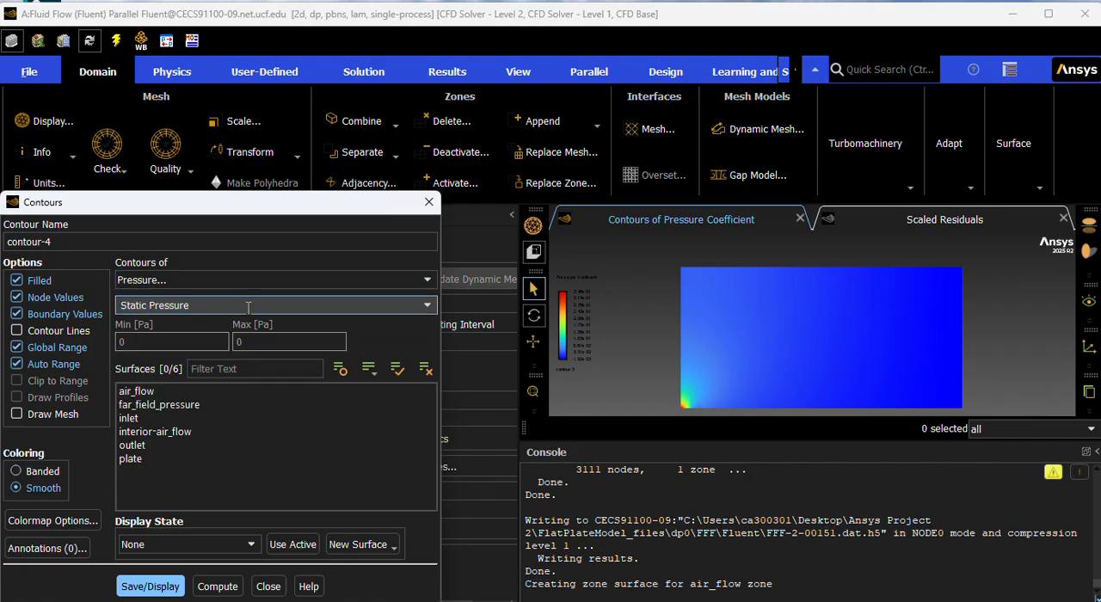
{"action": "left_click", "coordinate": [427, 306]}
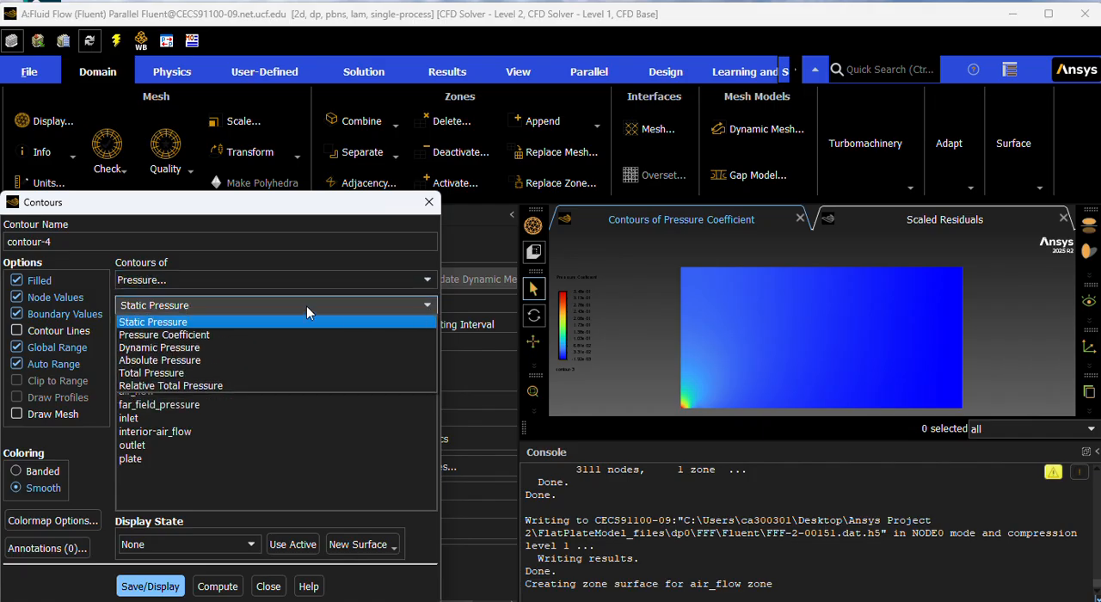
{"action": "left_click", "coordinate": [241, 347]}
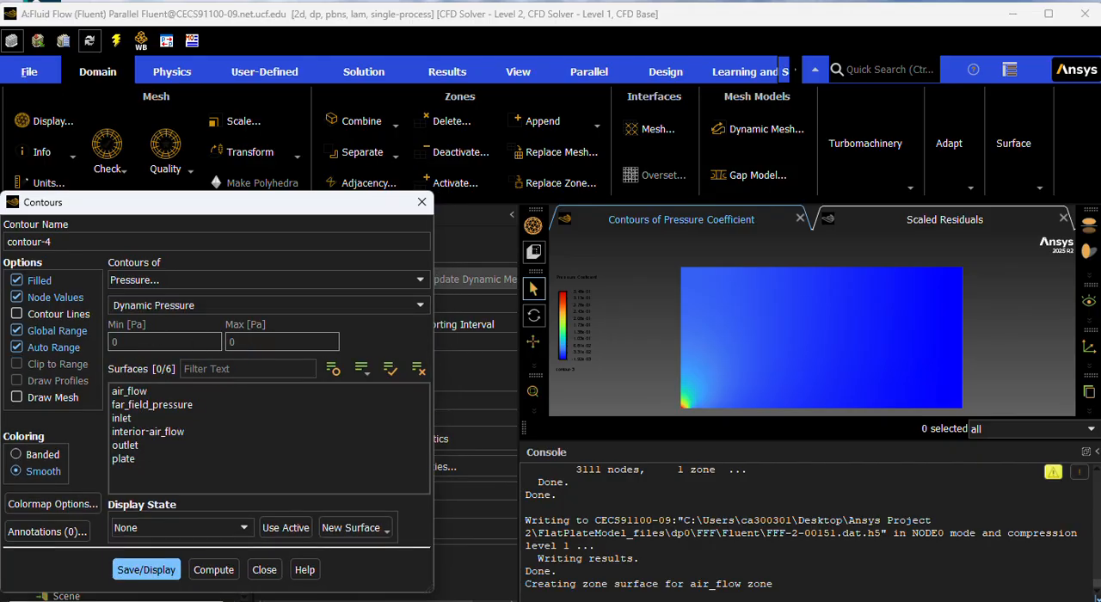
{"action": "left_click", "coordinate": [146, 570]}
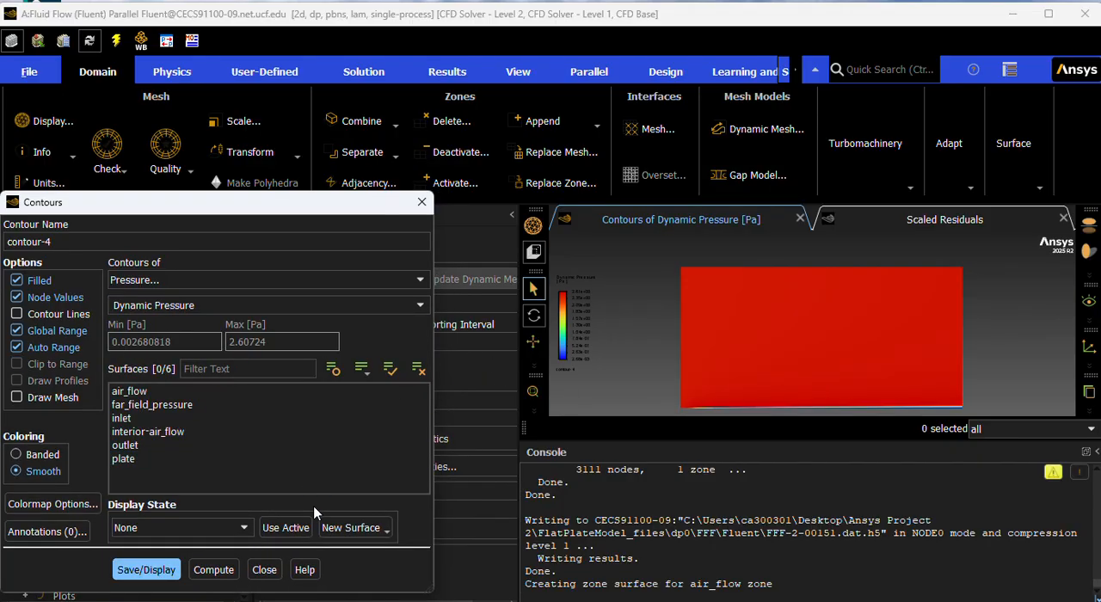
{"action": "left_click", "coordinate": [146, 569]}
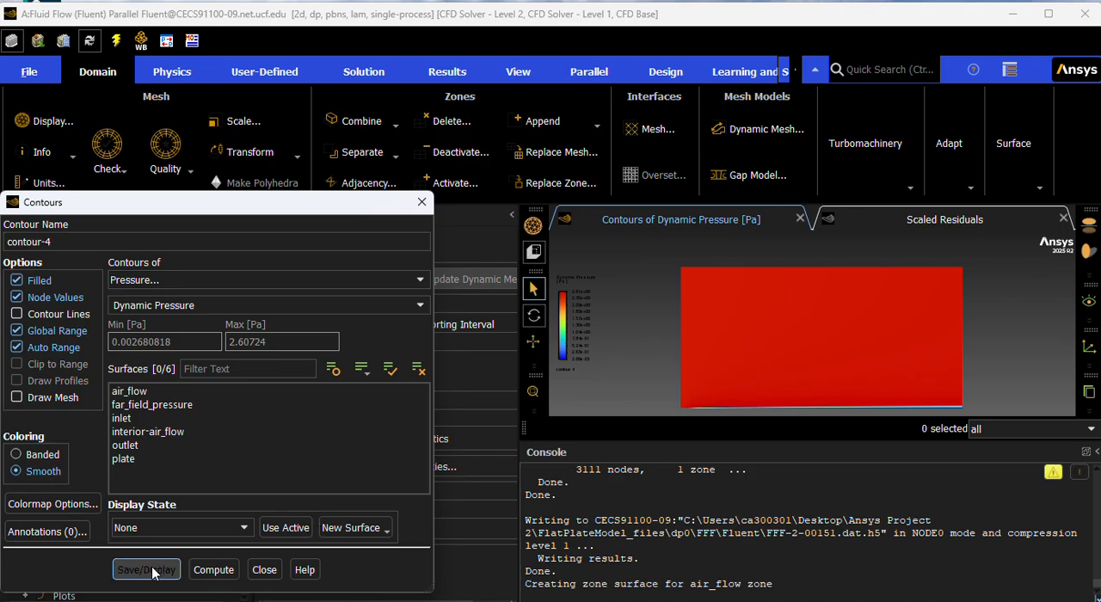
{"action": "left_click", "coordinate": [421, 203]}
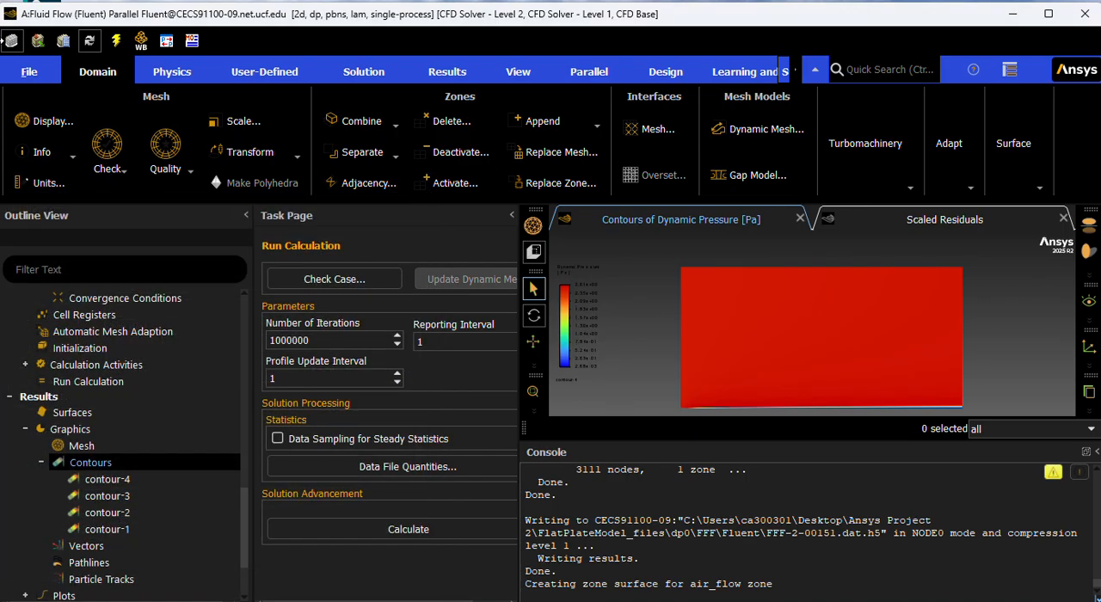
Save the dynamic pressure plot as the PNG picture "Dynamic Pressure.png" on the Desktop and close the picture settings.
{"action": "left_click", "coordinate": [29, 71]}
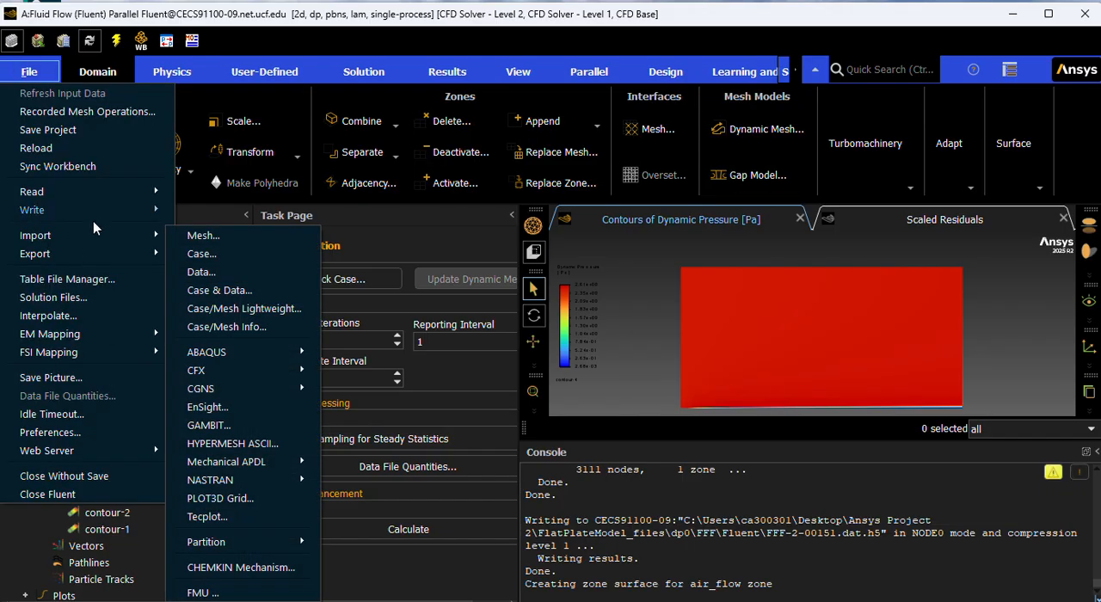
{"action": "left_click", "coordinate": [74, 380]}
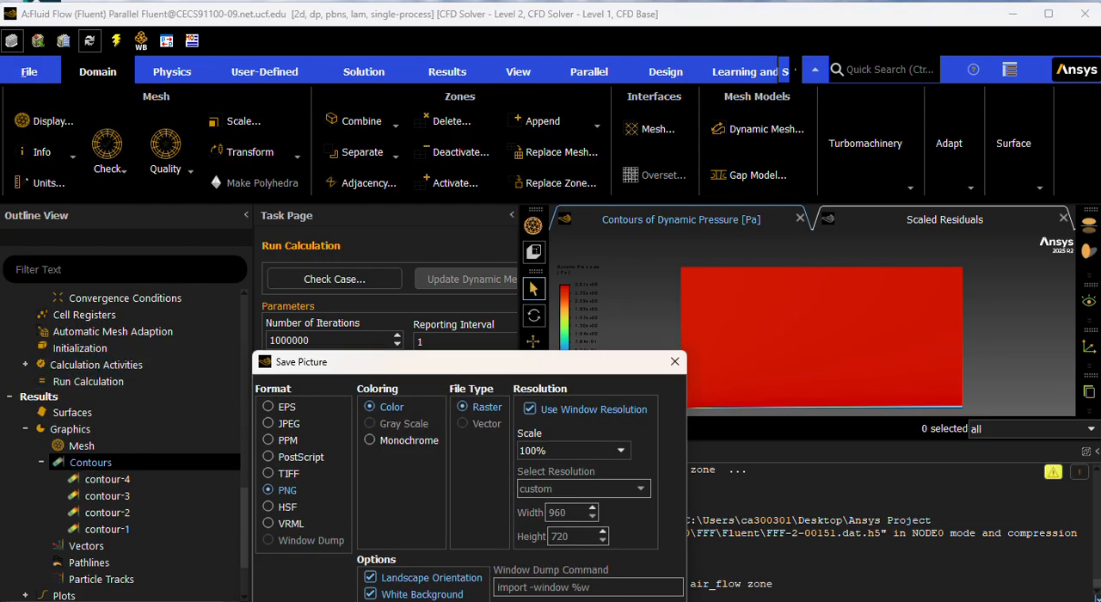
{"action": "left_click", "coordinate": [379, 601]}
{"action": "left_click", "coordinate": [414, 408]}
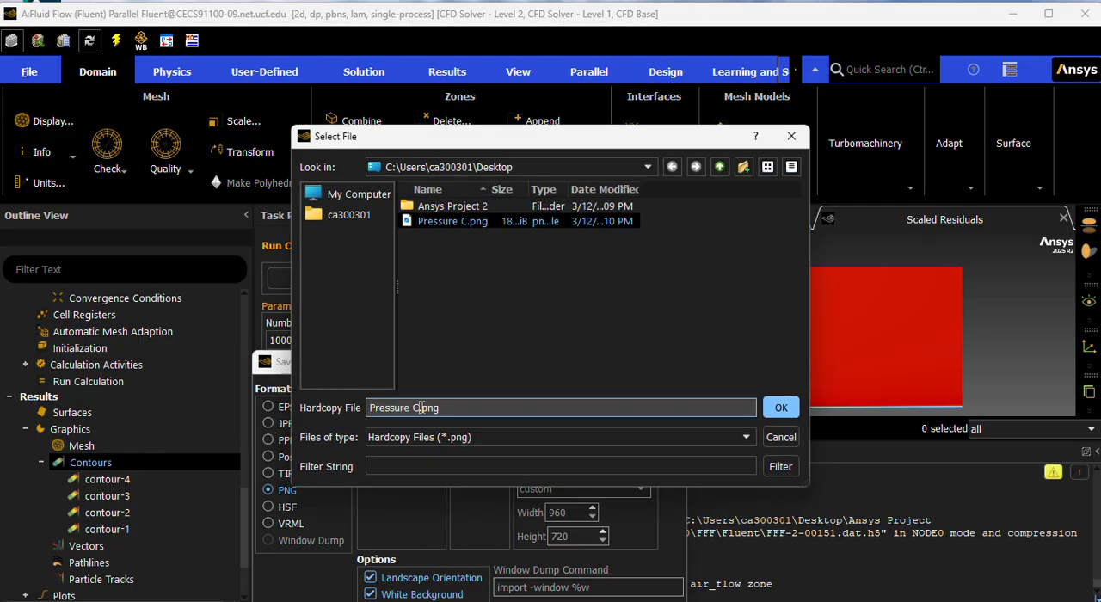
{"action": "key", "text": "BackSpace"}
{"action": "key", "text": "BackSpace"}
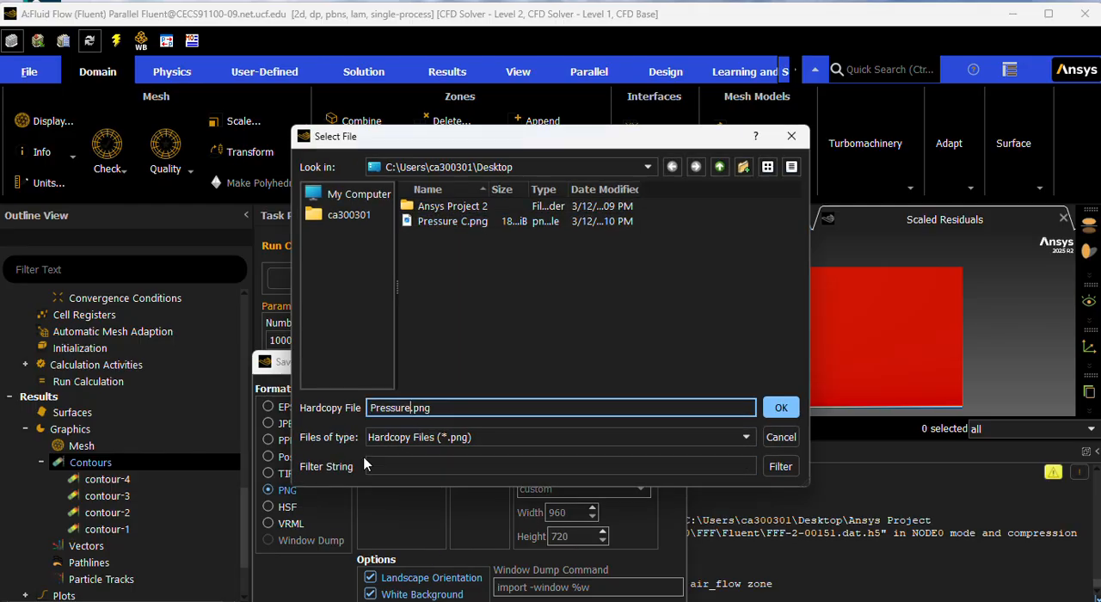
{"action": "key", "text": "Left"}
{"action": "key", "text": "Left"}
{"action": "type", "text": "Dynamiuc"}
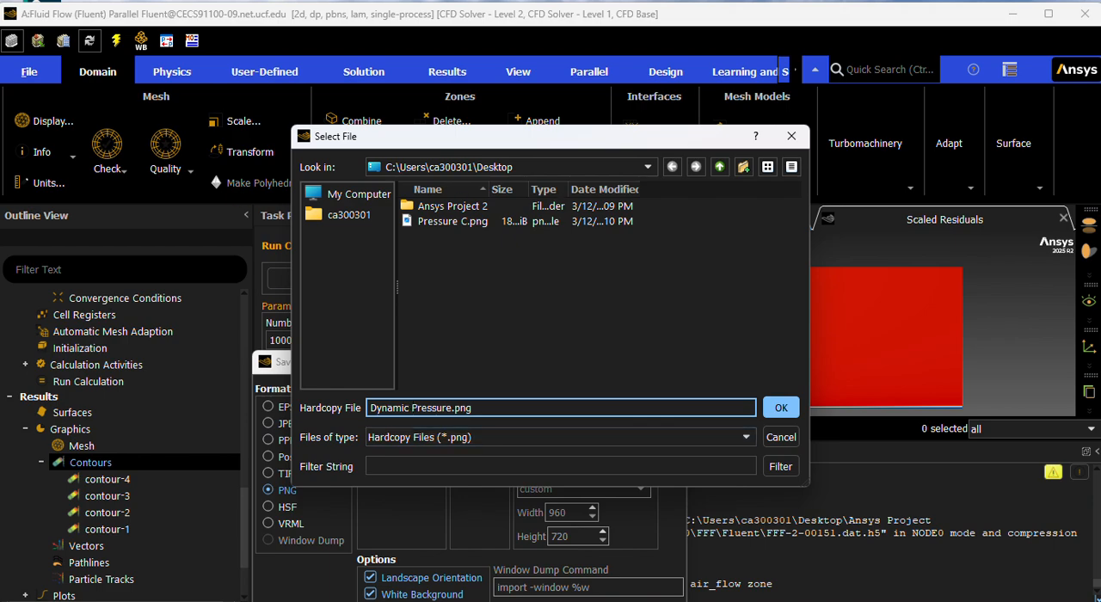
{"action": "left_click", "coordinate": [796, 412]}
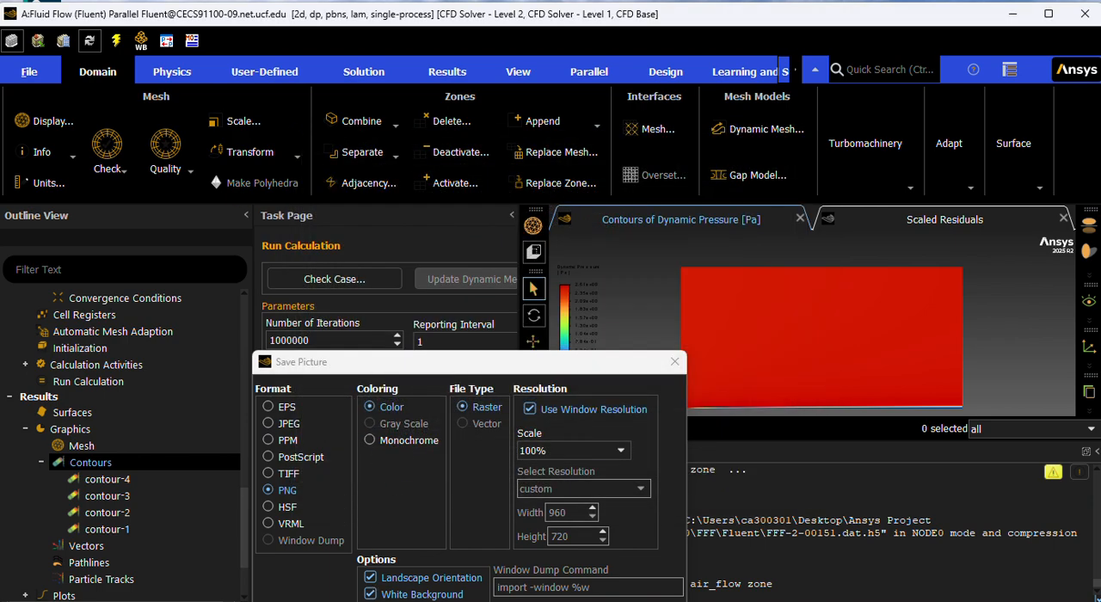
{"action": "left_click", "coordinate": [370, 601]}
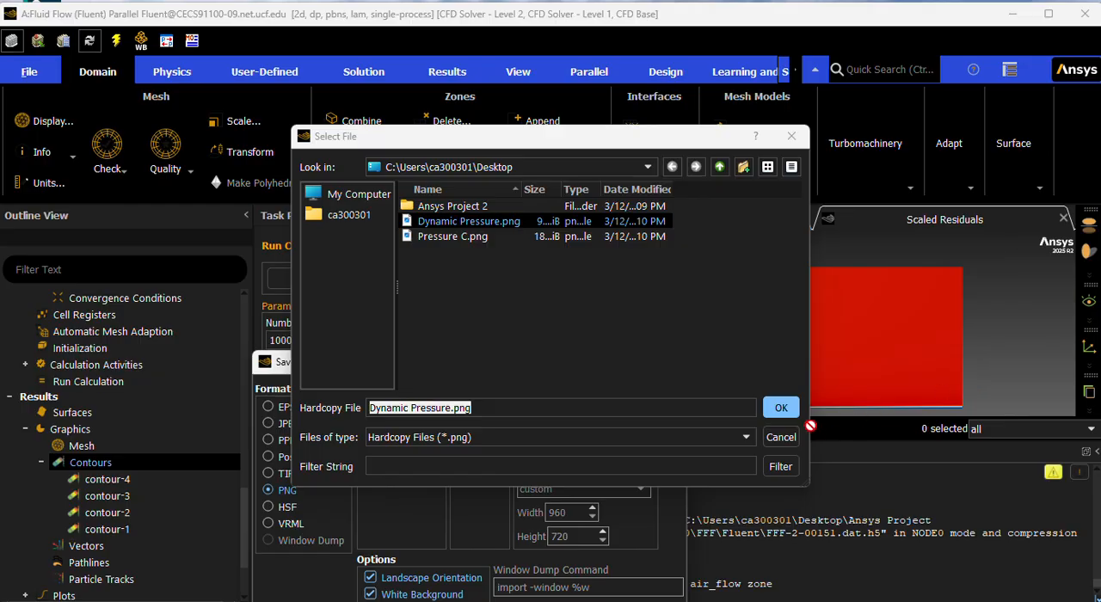
{"action": "left_click", "coordinate": [791, 136]}
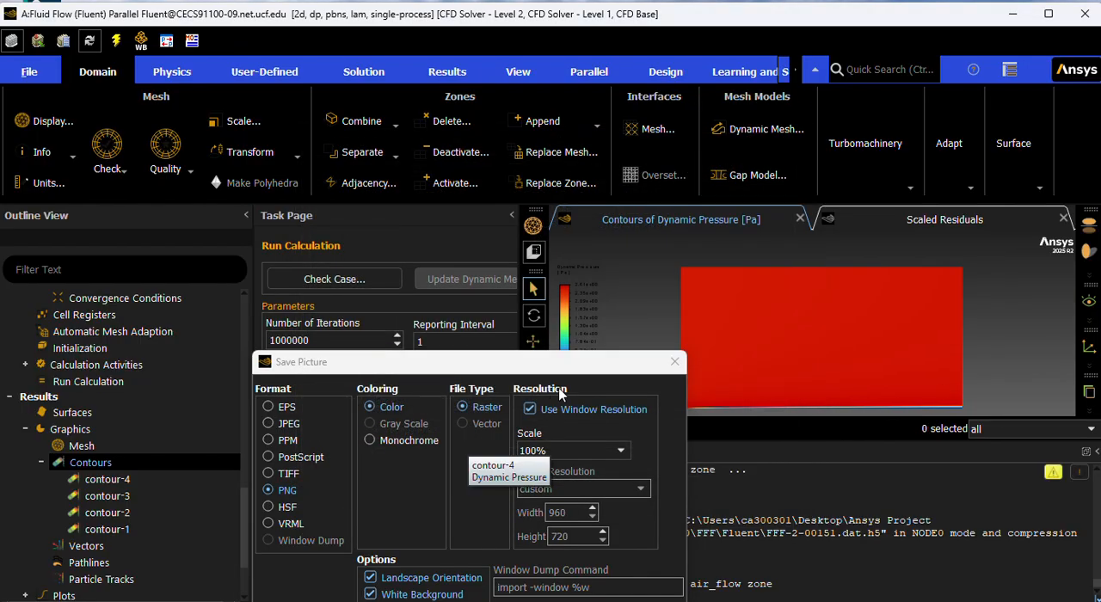
{"action": "left_click", "coordinate": [662, 368]}
{"action": "left_click", "coordinate": [30, 71]}
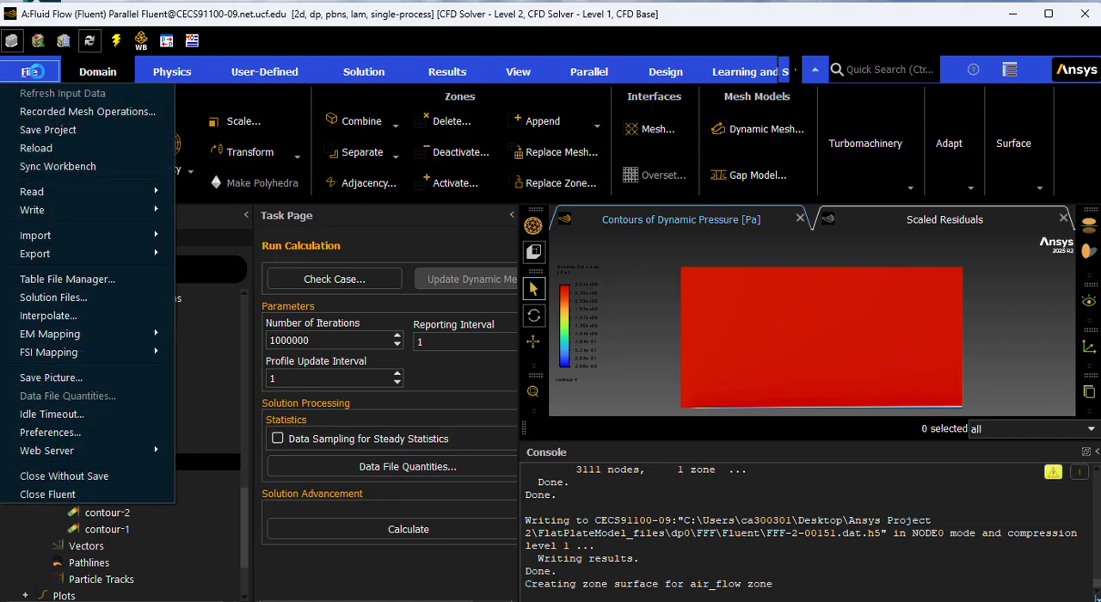
{"action": "left_click", "coordinate": [54, 378]}
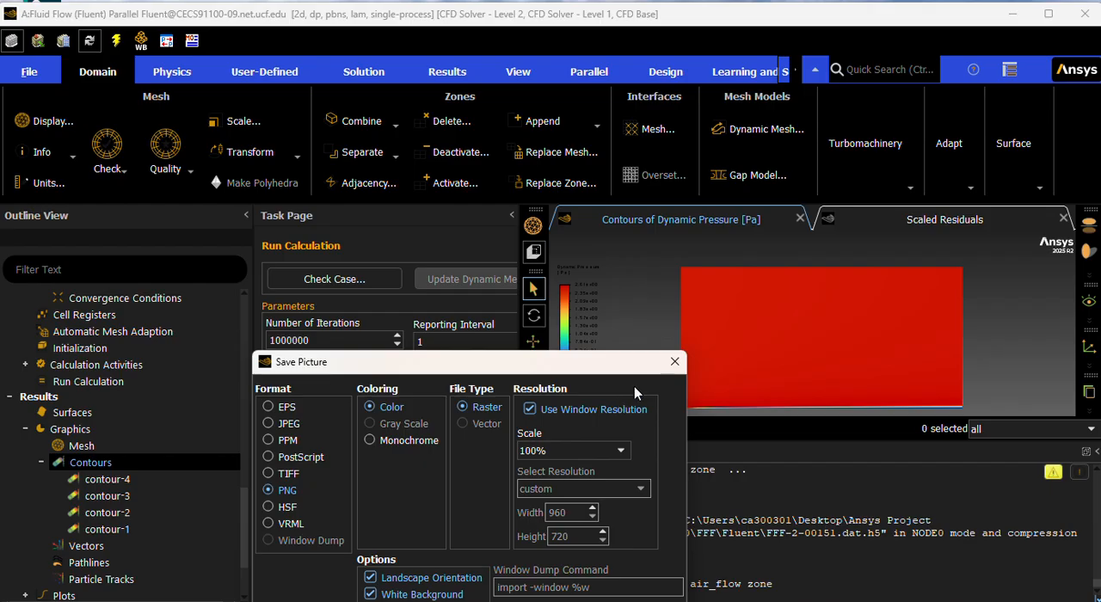
{"action": "left_click", "coordinate": [674, 361]}
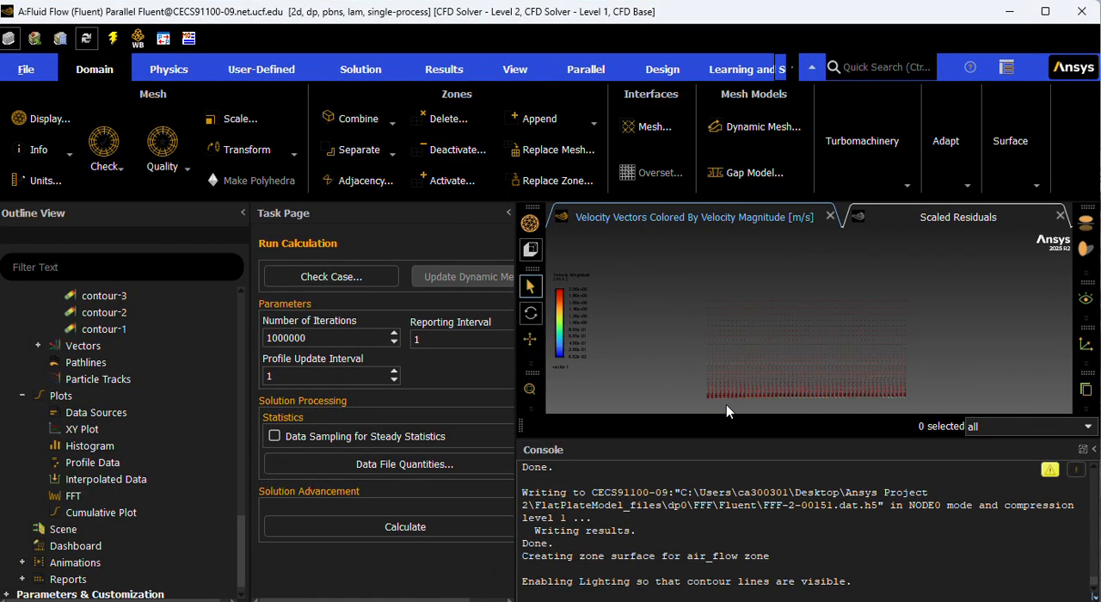
Examine the velocity vectors near the leading edge of the flat plate.
{"action": "scroll", "coordinate": [711, 395], "scroll_direction": "down", "scroll_amount": 2}
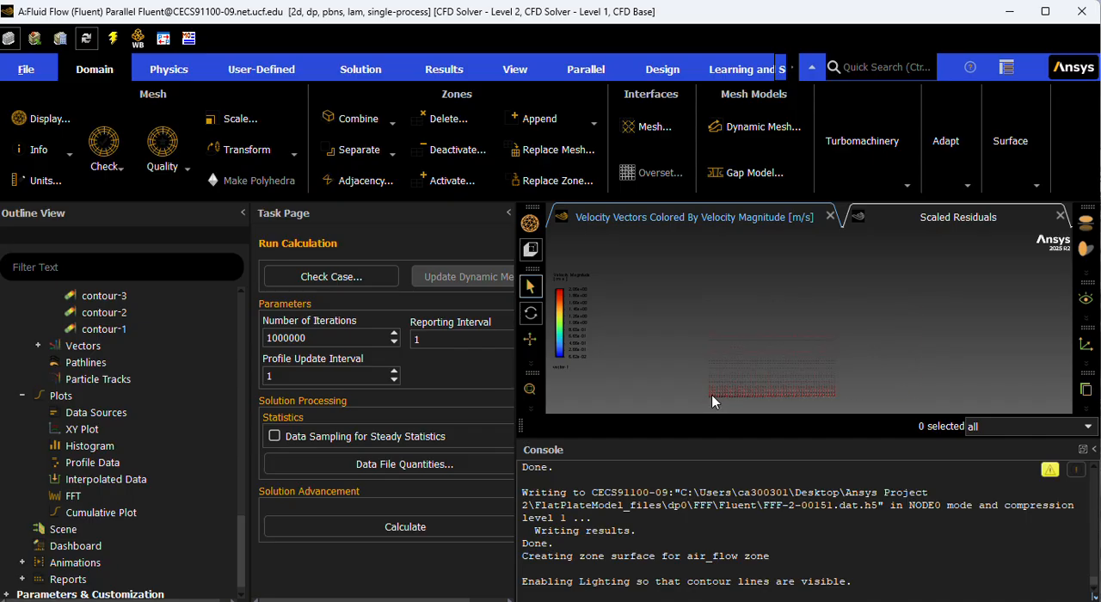
{"action": "scroll", "coordinate": [711, 395], "scroll_direction": "up", "scroll_amount": 5}
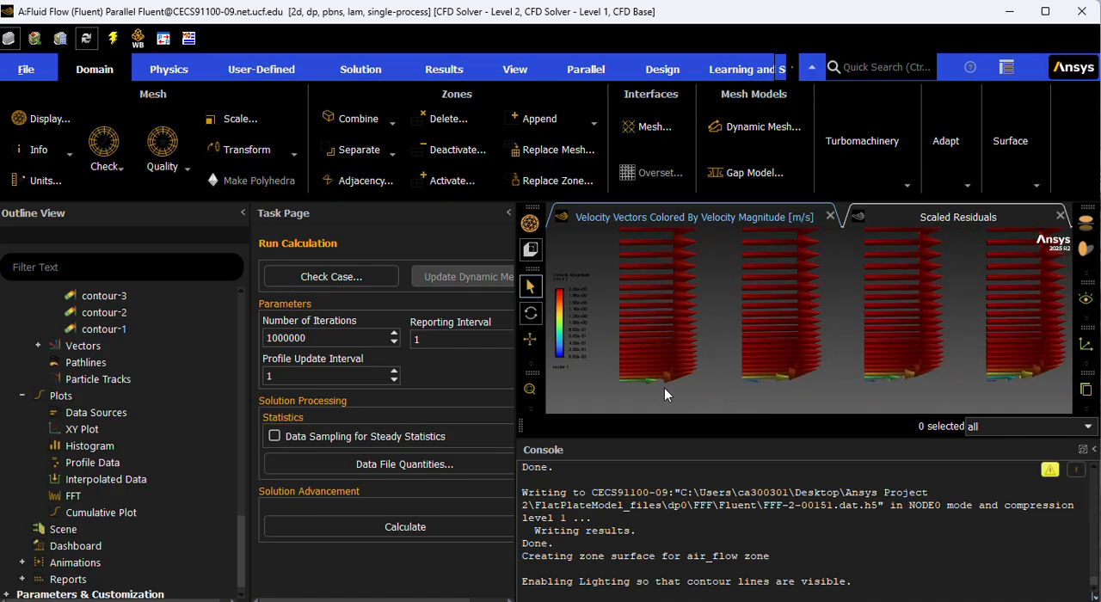
{"action": "scroll", "coordinate": [662, 384], "scroll_direction": "down", "scroll_amount": 3}
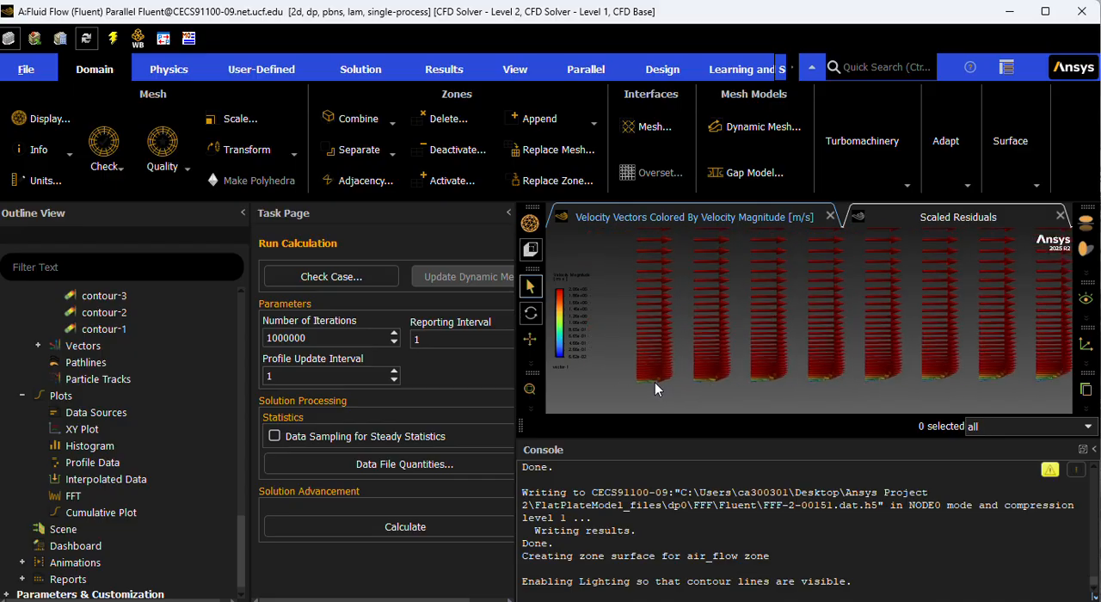
{"action": "scroll", "coordinate": [655, 382], "scroll_direction": "up", "scroll_amount": 4}
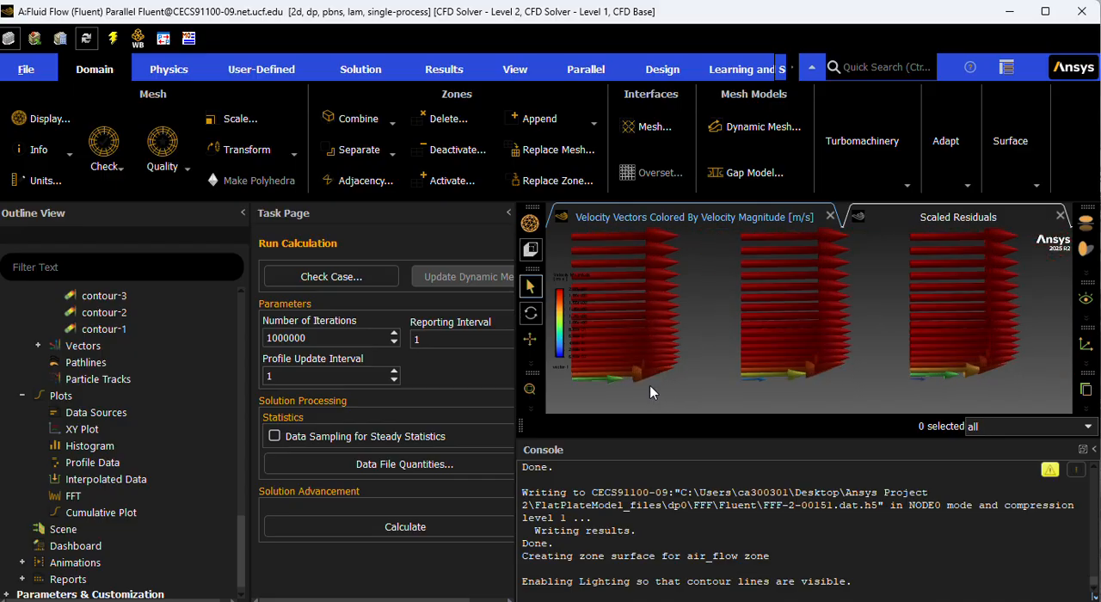
{"action": "scroll", "coordinate": [649, 393], "scroll_direction": "up", "scroll_amount": 4}
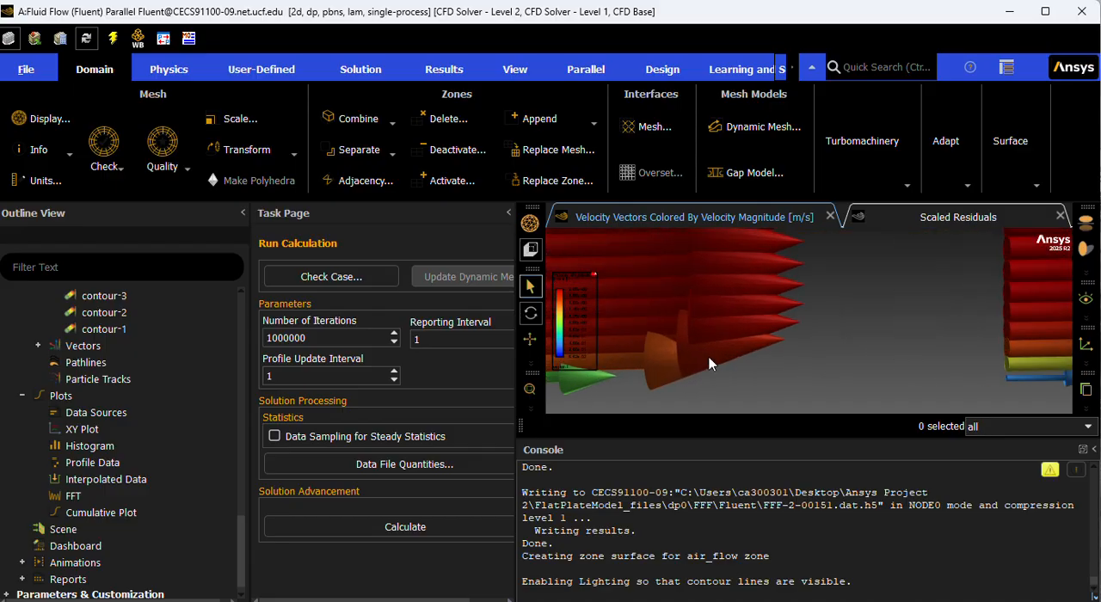
Examine the boundary layer profiles formed by the velocity vectors near the plate farther downstream.
{"action": "scroll", "coordinate": [697, 348], "scroll_direction": "down", "scroll_amount": 5}
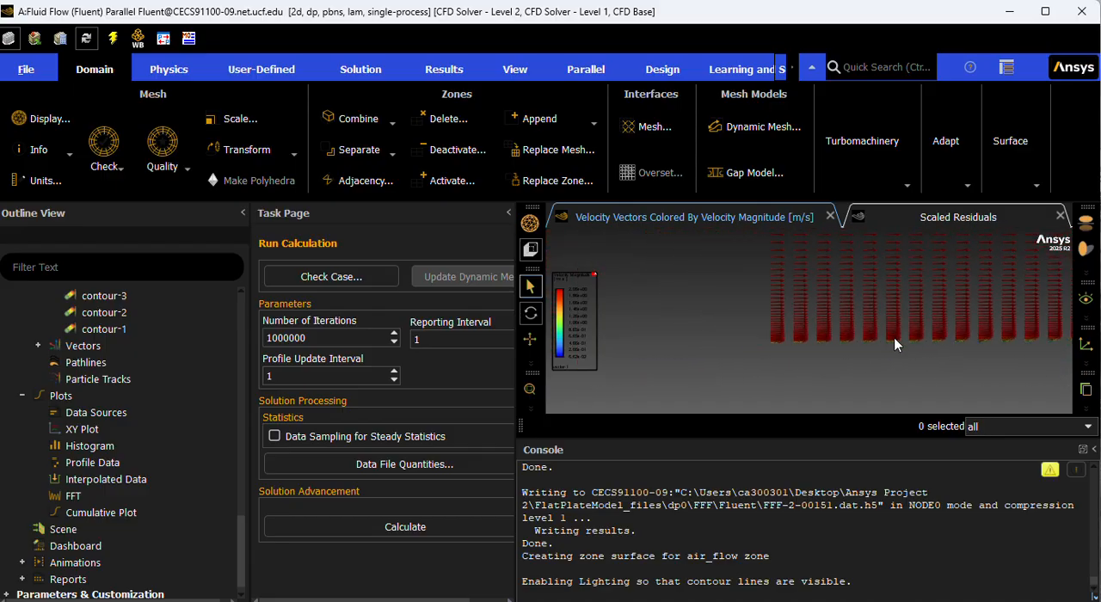
{"action": "scroll", "coordinate": [893, 342], "scroll_direction": "down", "scroll_amount": 3}
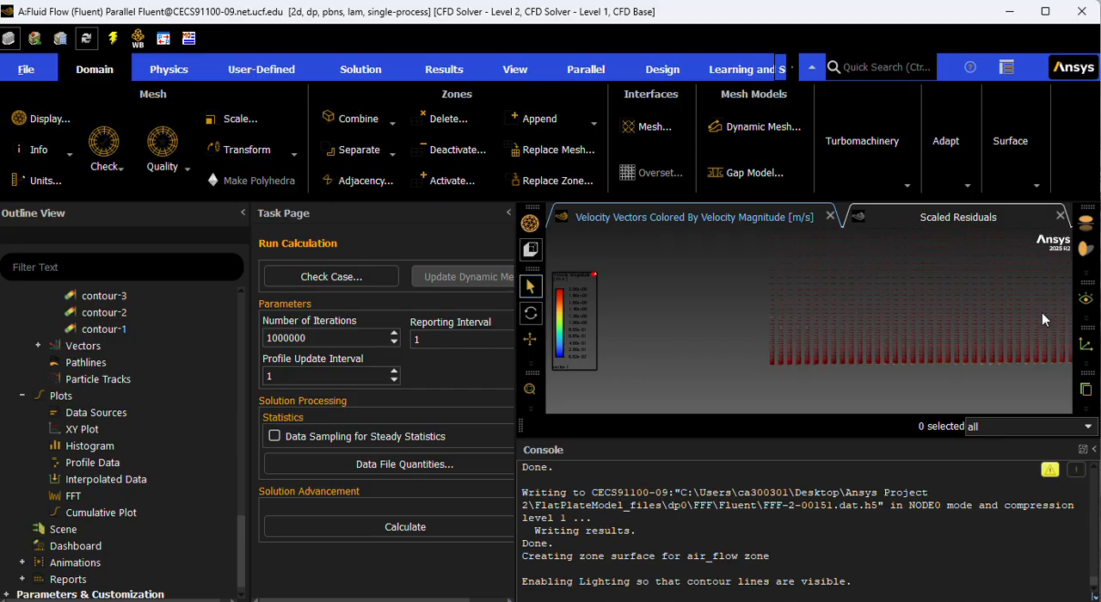
{"action": "scroll", "coordinate": [1041, 319], "scroll_direction": "up", "scroll_amount": 6}
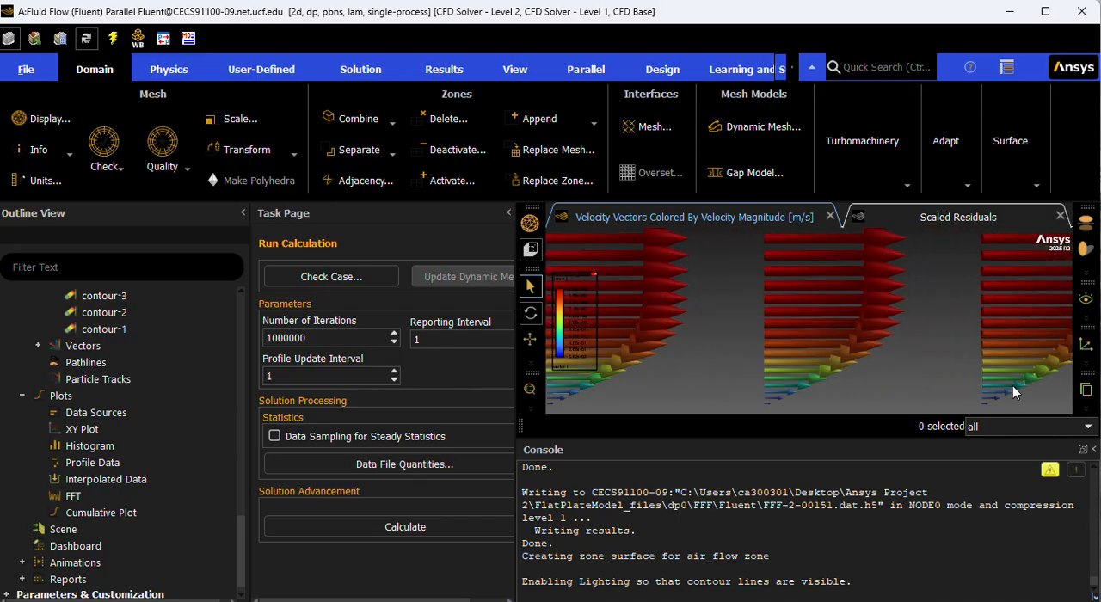
{"action": "scroll", "coordinate": [1016, 386], "scroll_direction": "up", "scroll_amount": 5}
{"action": "scroll", "coordinate": [1017, 386], "scroll_direction": "down", "scroll_amount": 5}
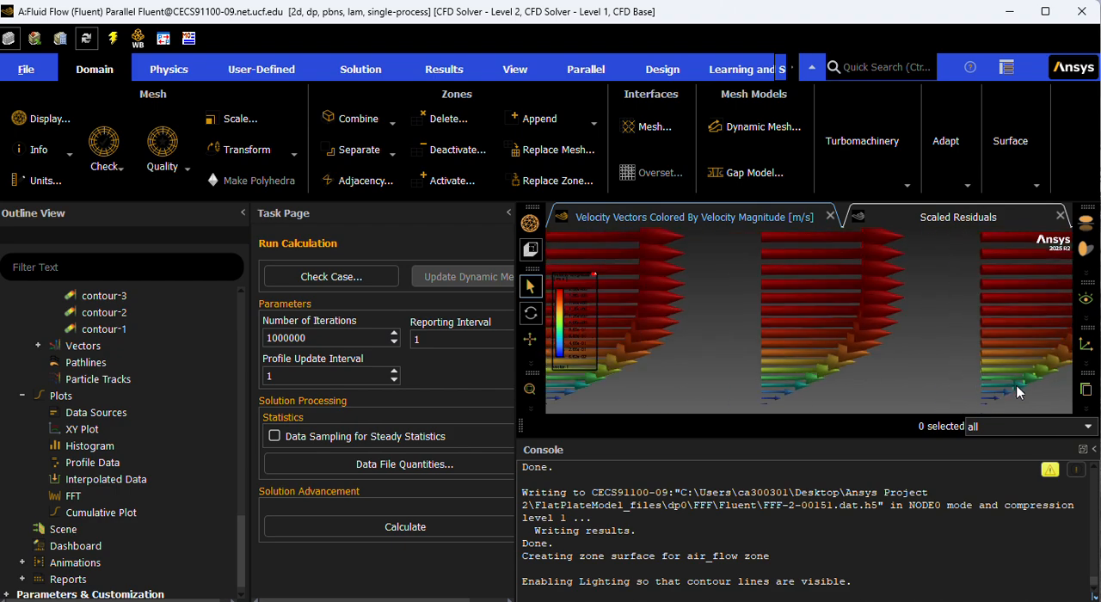
{"action": "scroll", "coordinate": [1017, 386], "scroll_direction": "down", "scroll_amount": 4}
{"action": "scroll", "coordinate": [634, 354], "scroll_direction": "up", "scroll_amount": 2}
{"action": "scroll", "coordinate": [624, 397], "scroll_direction": "down", "scroll_amount": 2}
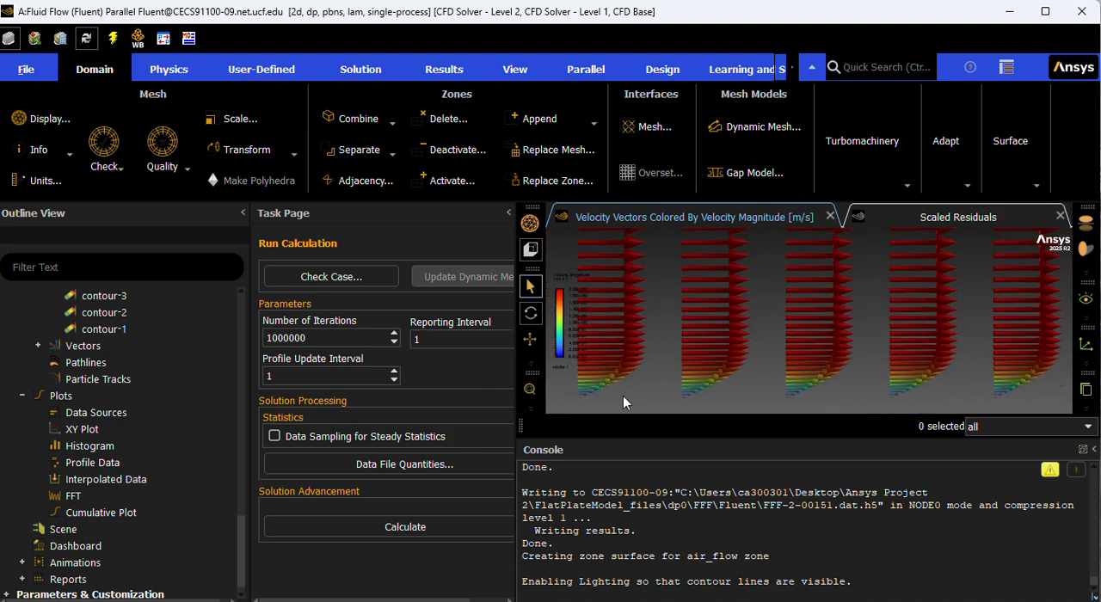
{"action": "scroll", "coordinate": [623, 395], "scroll_direction": "down", "scroll_amount": 4}
{"action": "scroll", "coordinate": [1015, 386], "scroll_direction": "up", "scroll_amount": 5}
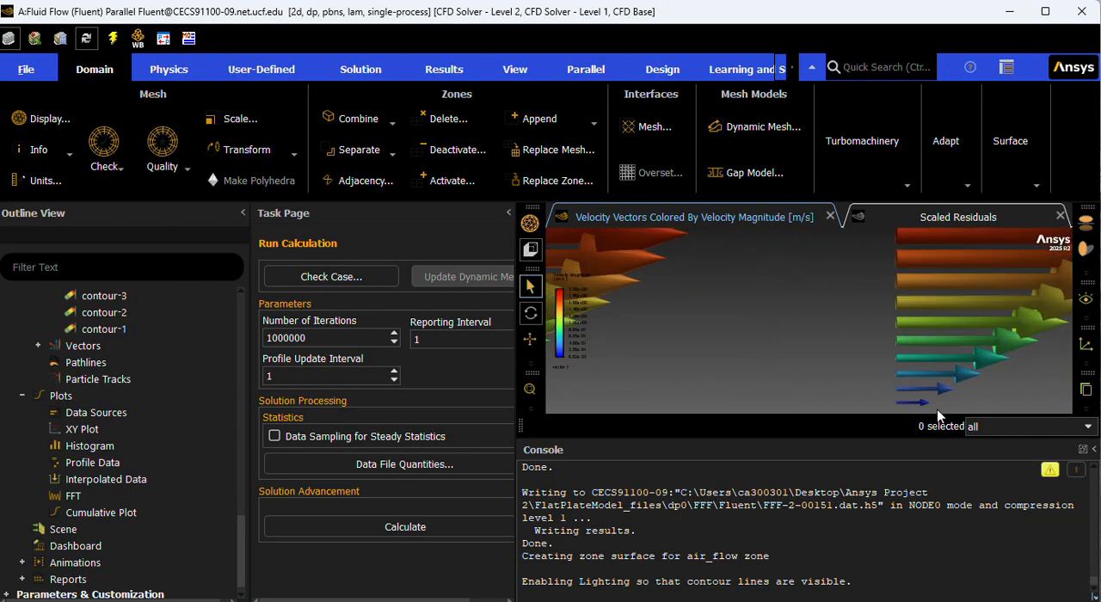
{"action": "scroll", "coordinate": [1002, 352], "scroll_direction": "down", "scroll_amount": 3}
{"action": "scroll", "coordinate": [992, 327], "scroll_direction": "down", "scroll_amount": 1}
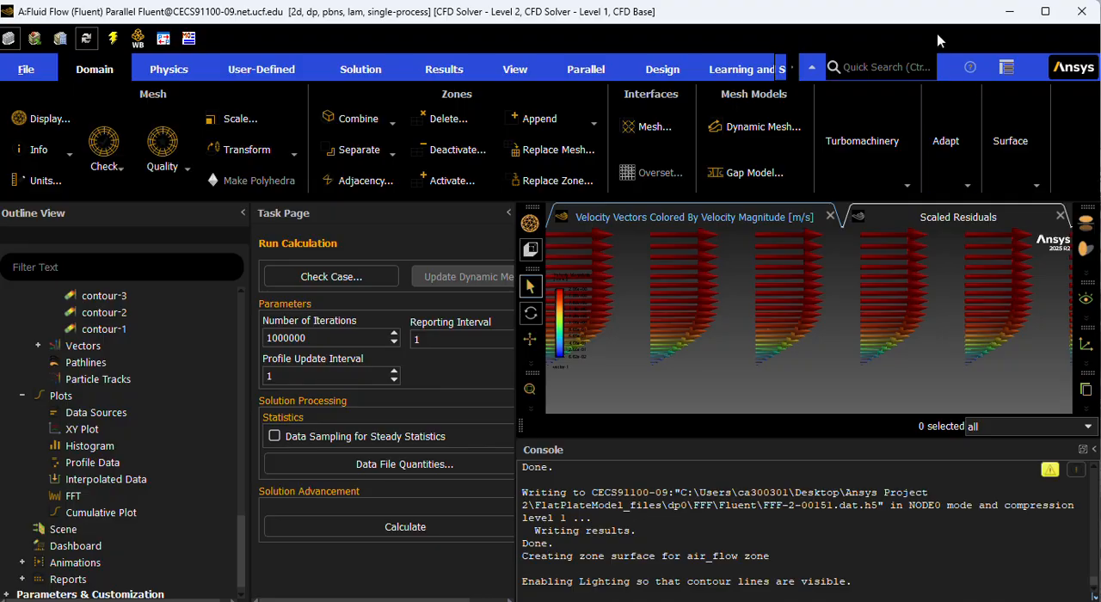
Create line surfaces at x = 0.25 m running from y = 0 to y = 0.5 m.
{"action": "left_click", "coordinate": [1044, 11]}
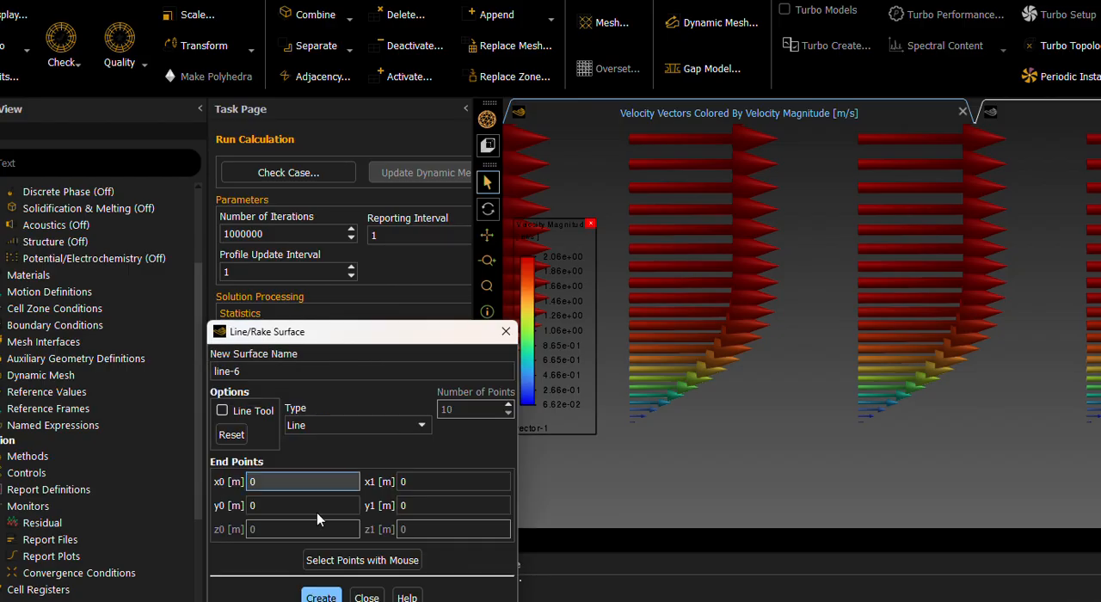
{"action": "left_click", "coordinate": [301, 483]}
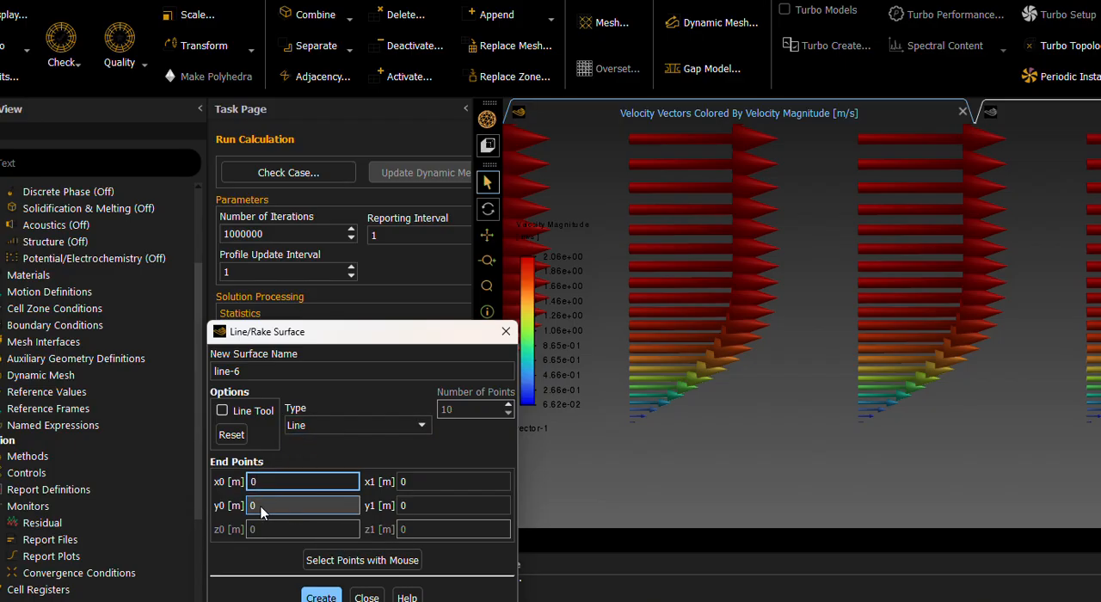
{"action": "type", "text": "0.25"}
{"action": "left_click", "coordinate": [441, 485]}
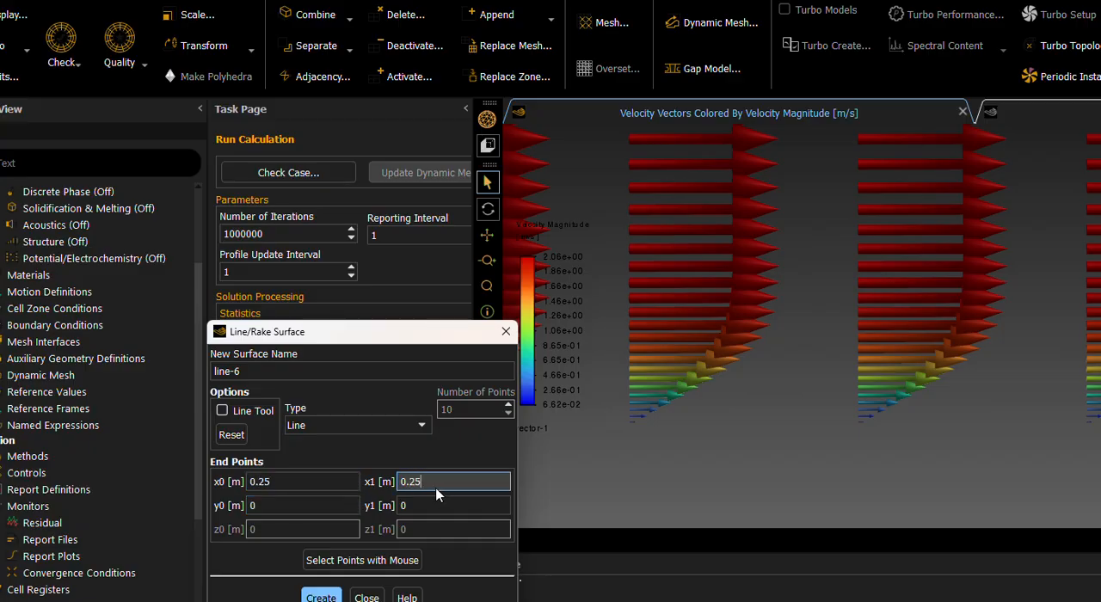
{"action": "left_click", "coordinate": [421, 501]}
{"action": "left_click", "coordinate": [324, 597]}
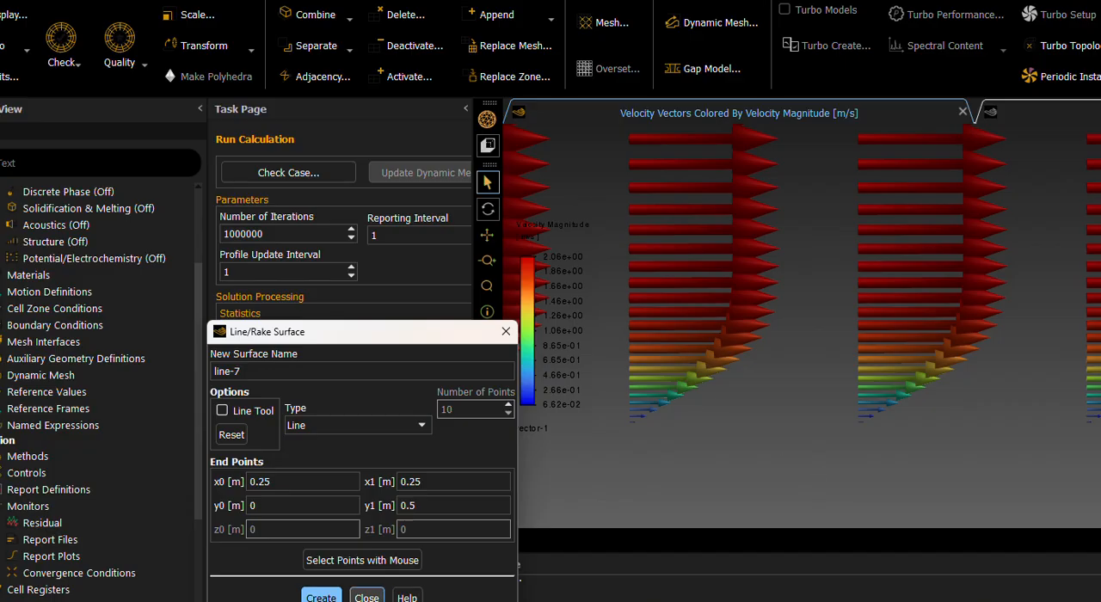
{"action": "left_click", "coordinate": [320, 596]}
{"action": "scroll", "coordinate": [773, 496], "scroll_direction": "down", "scroll_amount": 13}
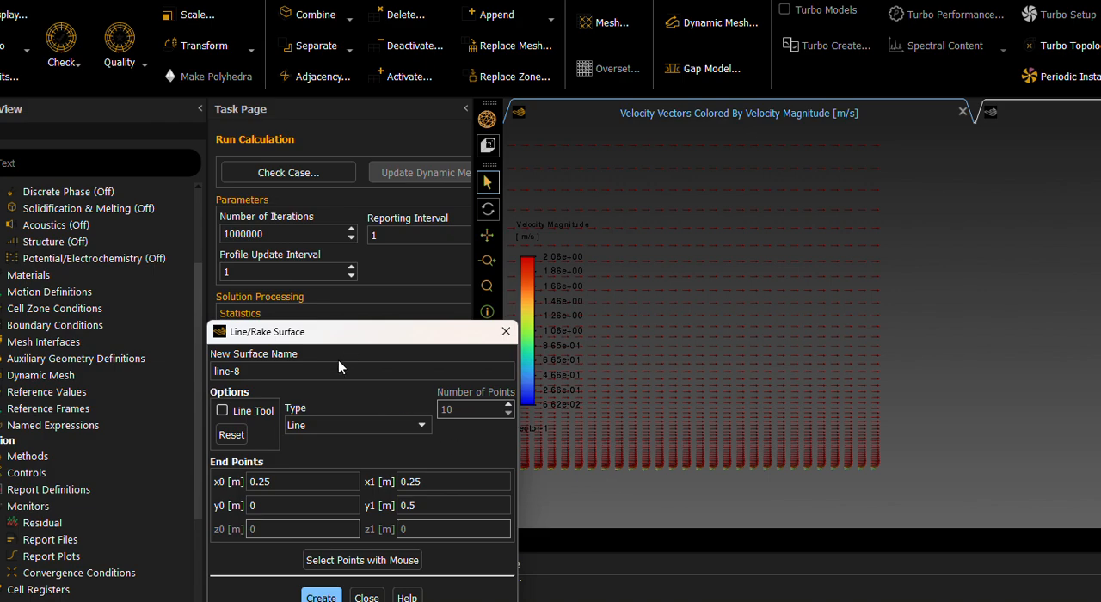
{"action": "left_click", "coordinate": [322, 596]}
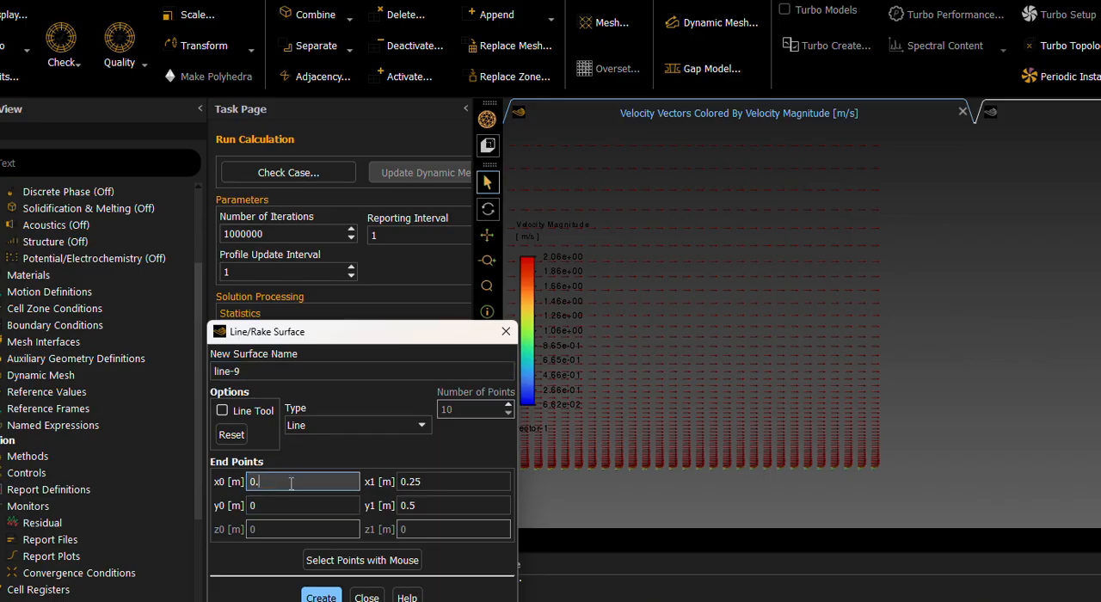
Create line surfaces at x = 0.50 m and x = 0.75 m, each up to y = 0.5 m, and close the line settings.
{"action": "left_click", "coordinate": [461, 484]}
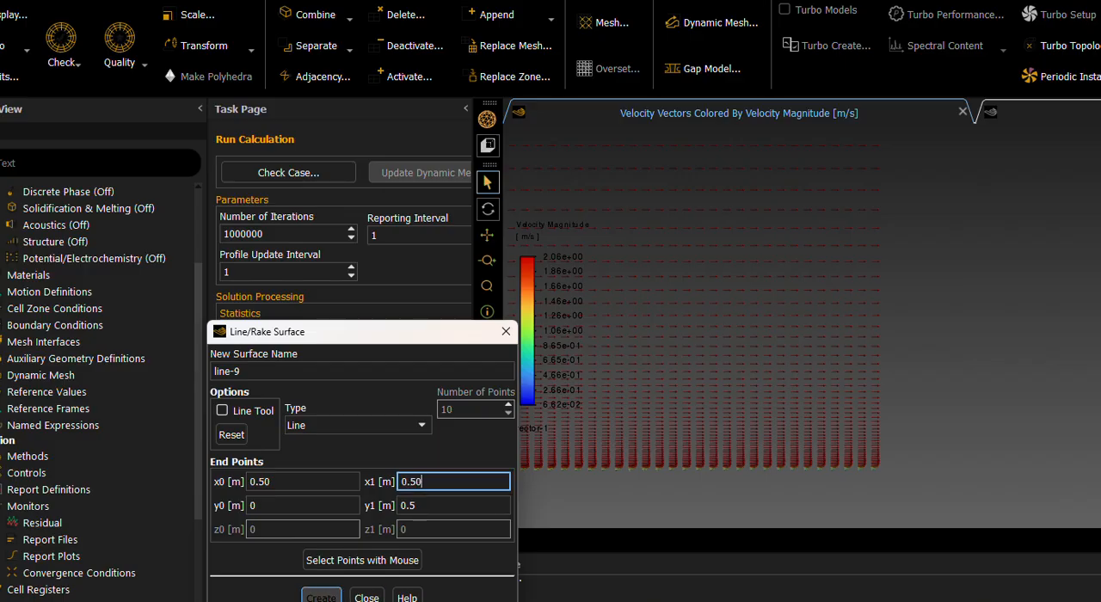
{"action": "left_click", "coordinate": [321, 596]}
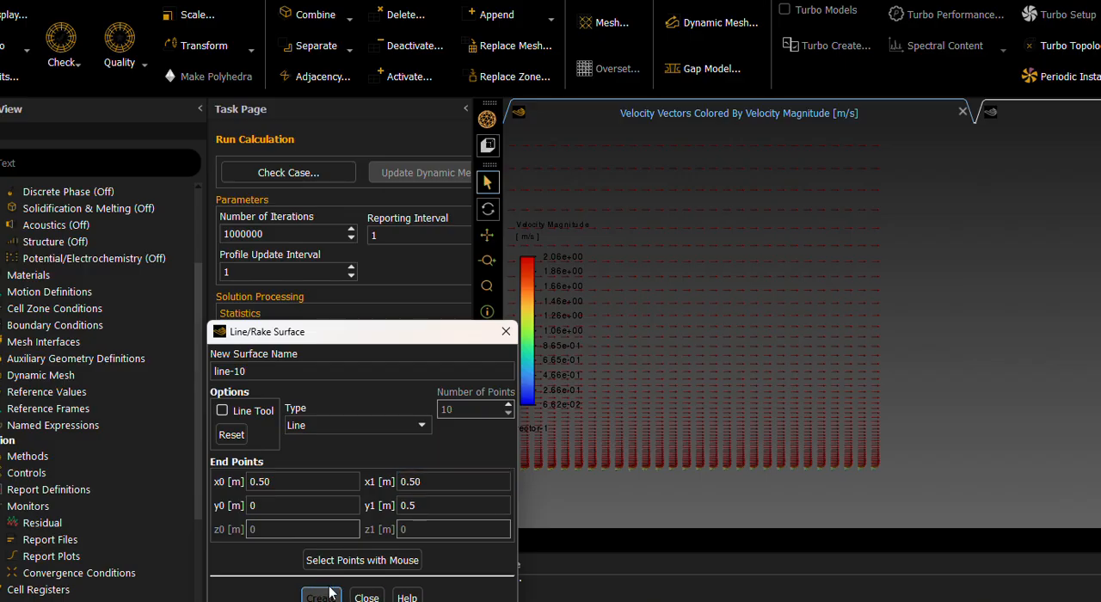
{"action": "left_click", "coordinate": [333, 481]}
{"action": "type", "text": "0.75"}
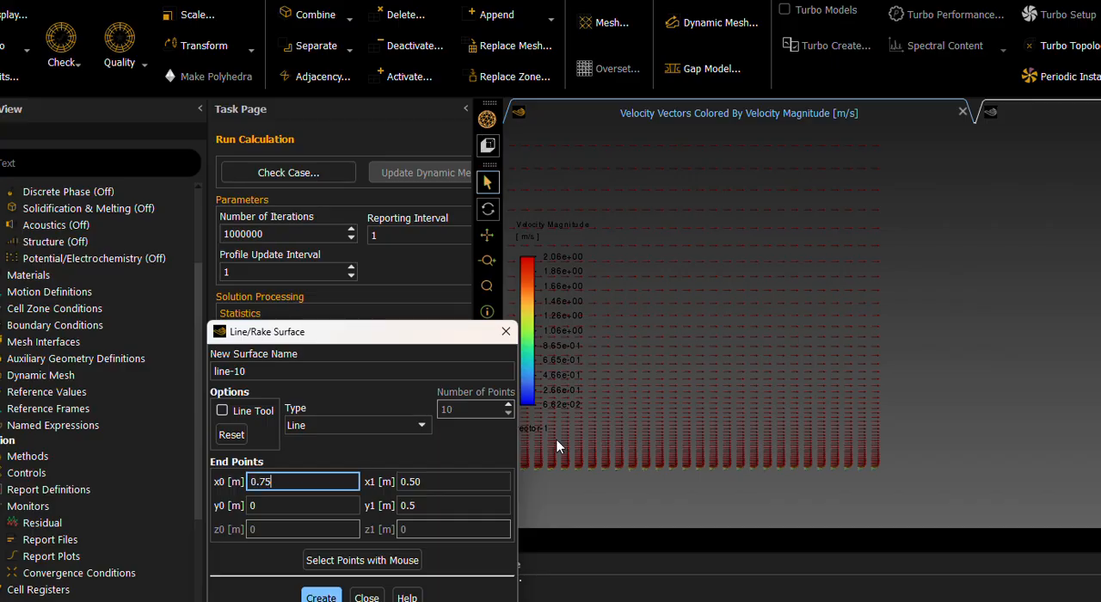
{"action": "left_click", "coordinate": [441, 483]}
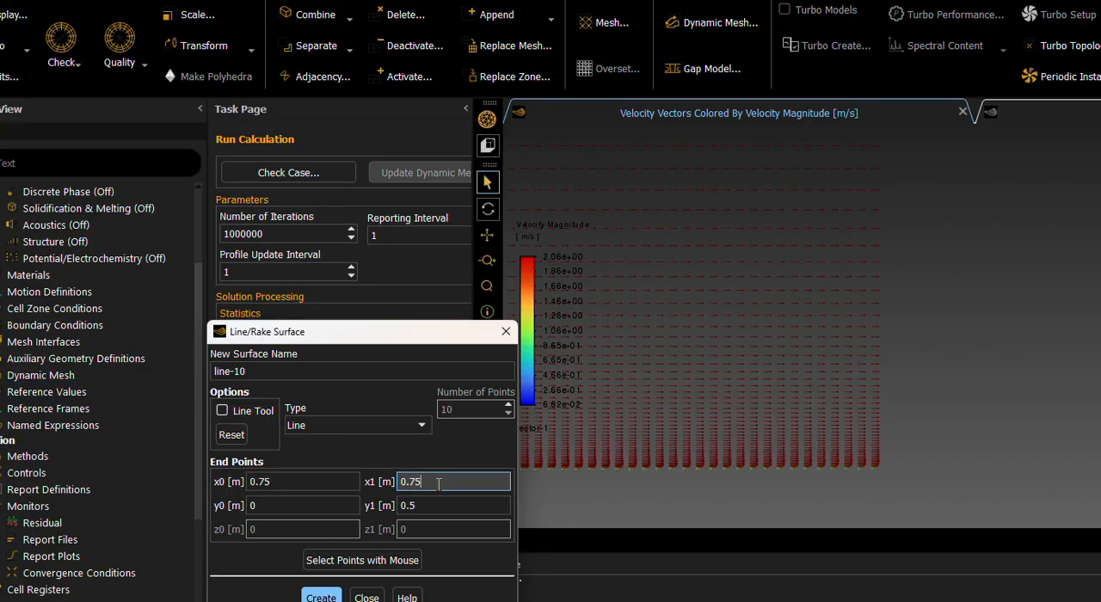
{"action": "left_click", "coordinate": [320, 595]}
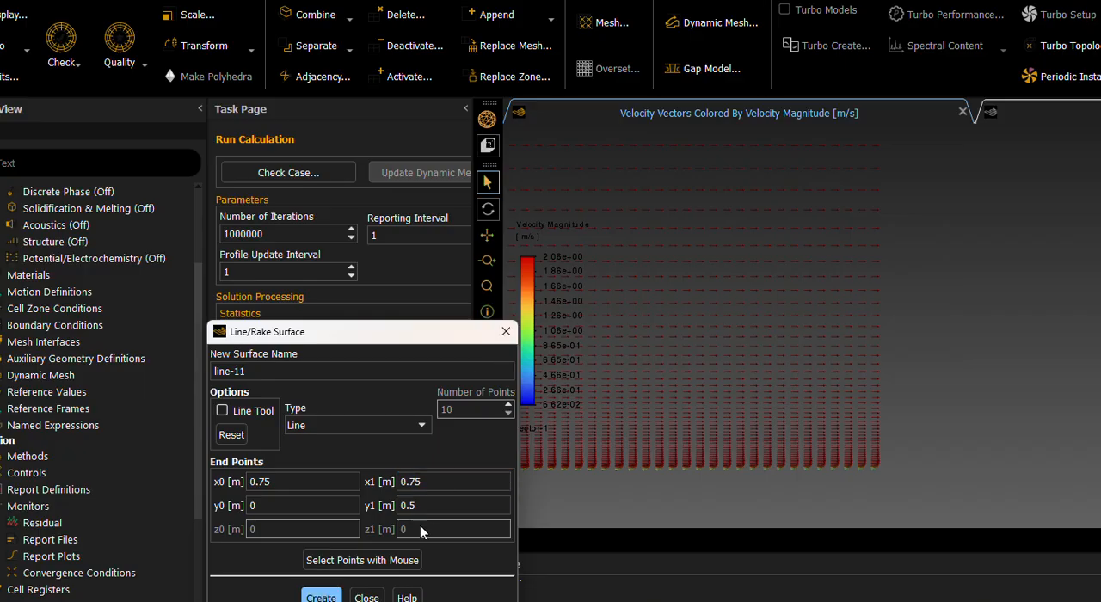
{"action": "left_click", "coordinate": [366, 596]}
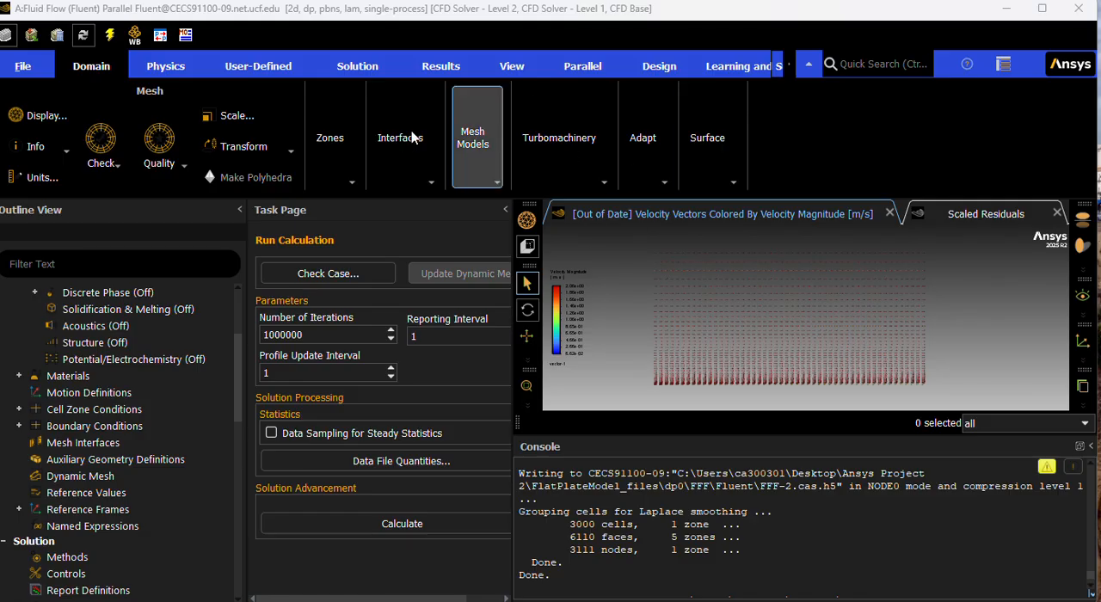
Start a new XY plot from the results plots and select the surfaces x25, x50 and x75 for it.
{"action": "scroll", "coordinate": [95, 426], "scroll_direction": "down", "scroll_amount": 10}
{"action": "scroll", "coordinate": [103, 357], "scroll_direction": "up", "scroll_amount": 3}
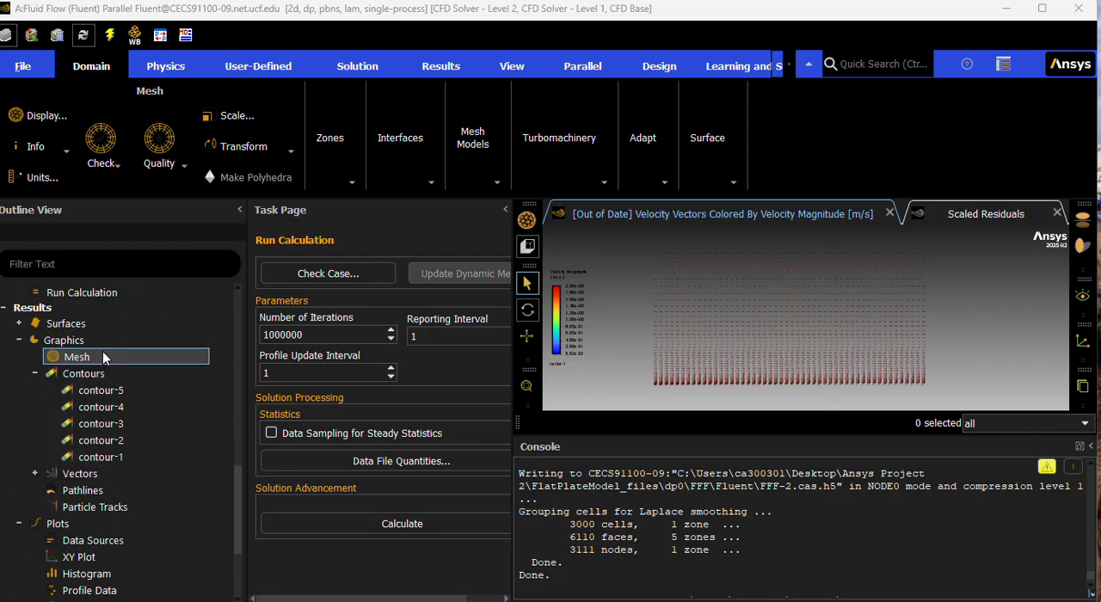
{"action": "scroll", "coordinate": [77, 534], "scroll_direction": "down", "scroll_amount": 2}
{"action": "double_click", "coordinate": [100, 458]}
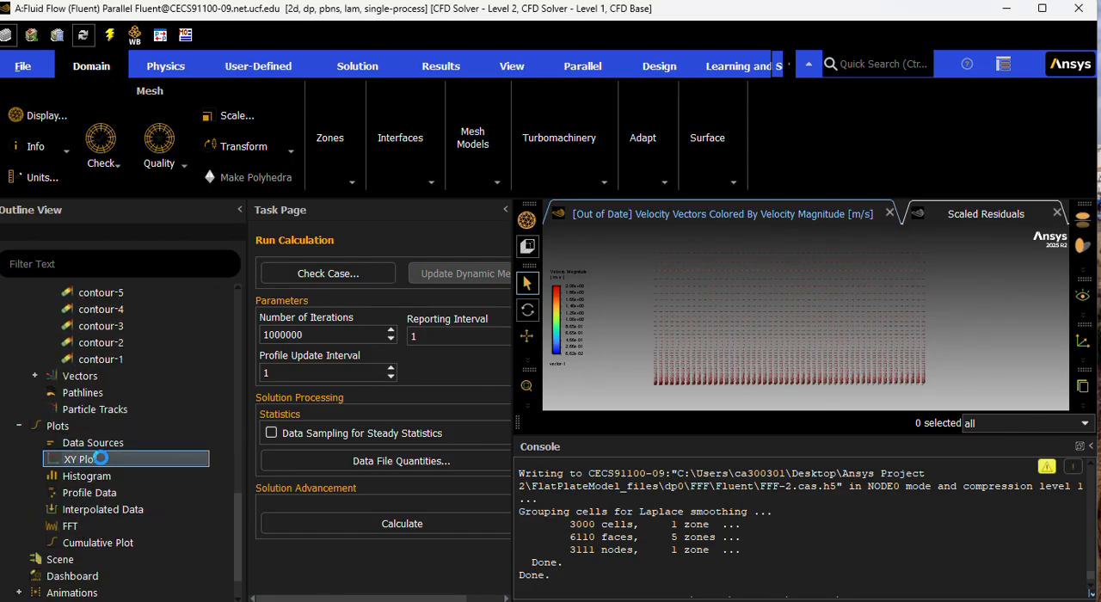
{"action": "left_click", "coordinate": [116, 475]}
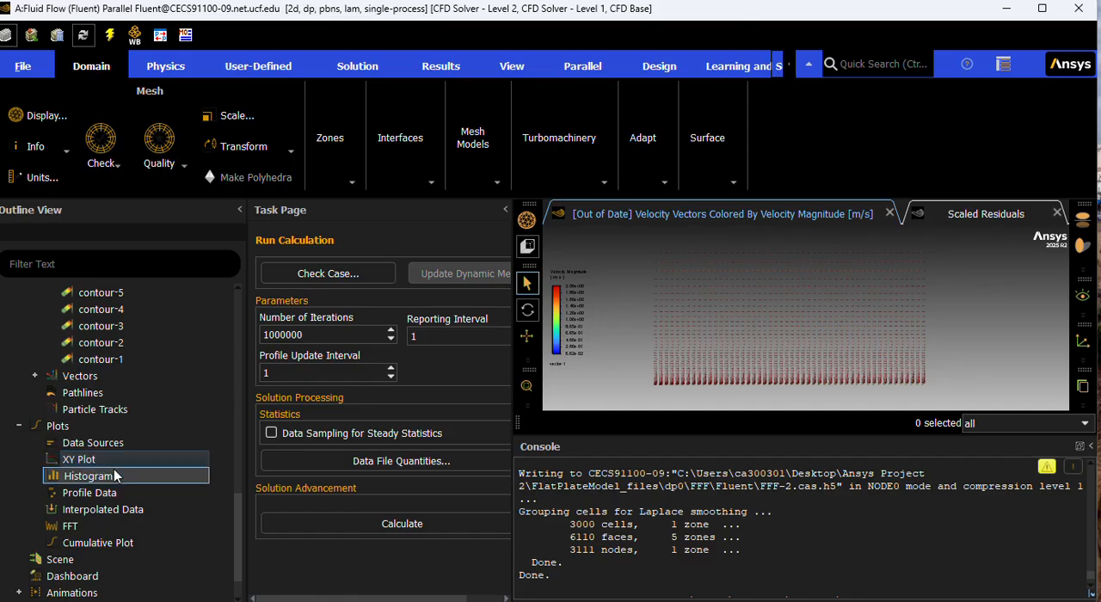
{"action": "double_click", "coordinate": [99, 459]}
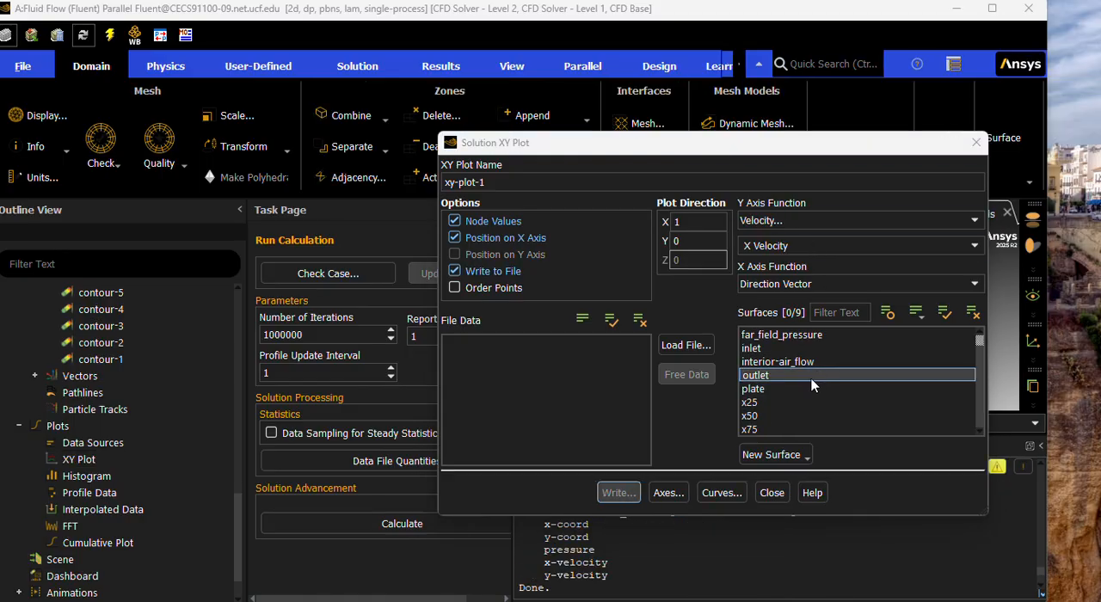
{"action": "left_click", "coordinate": [770, 401]}
{"action": "left_click", "coordinate": [777, 416]}
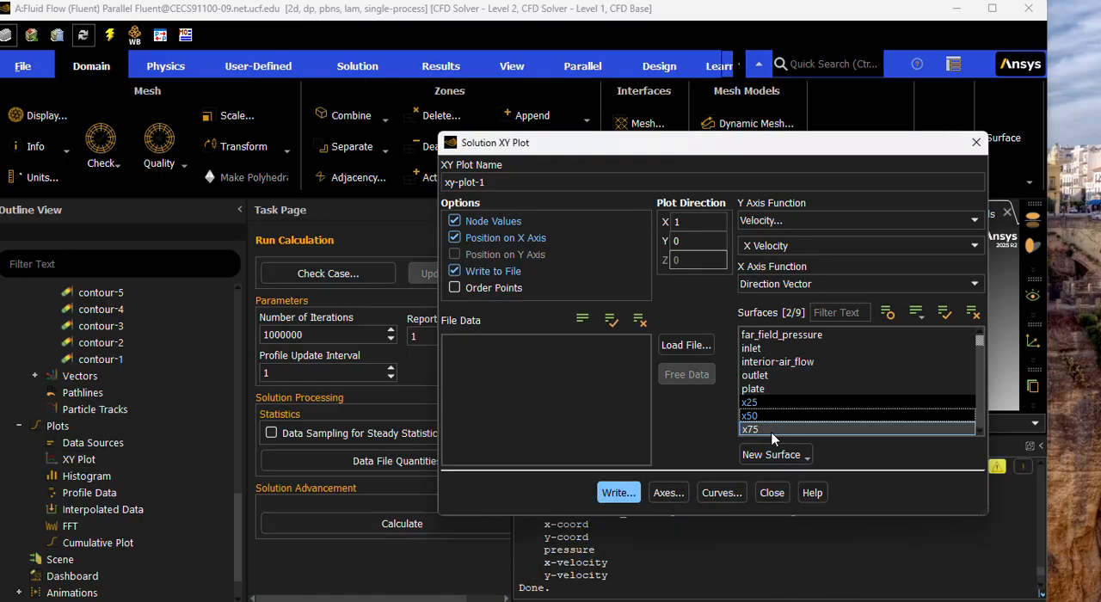
{"action": "left_click", "coordinate": [765, 428]}
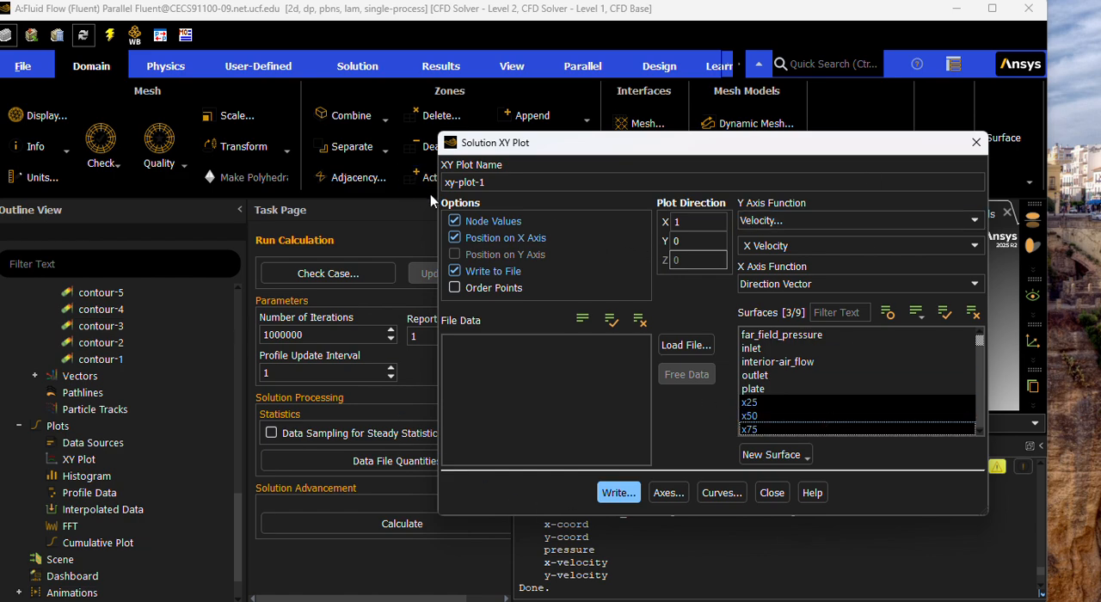
Name the XY plot "veloityplots".
{"action": "left_click_drag", "start_coordinate": [445, 182], "coordinate": [476, 183]}
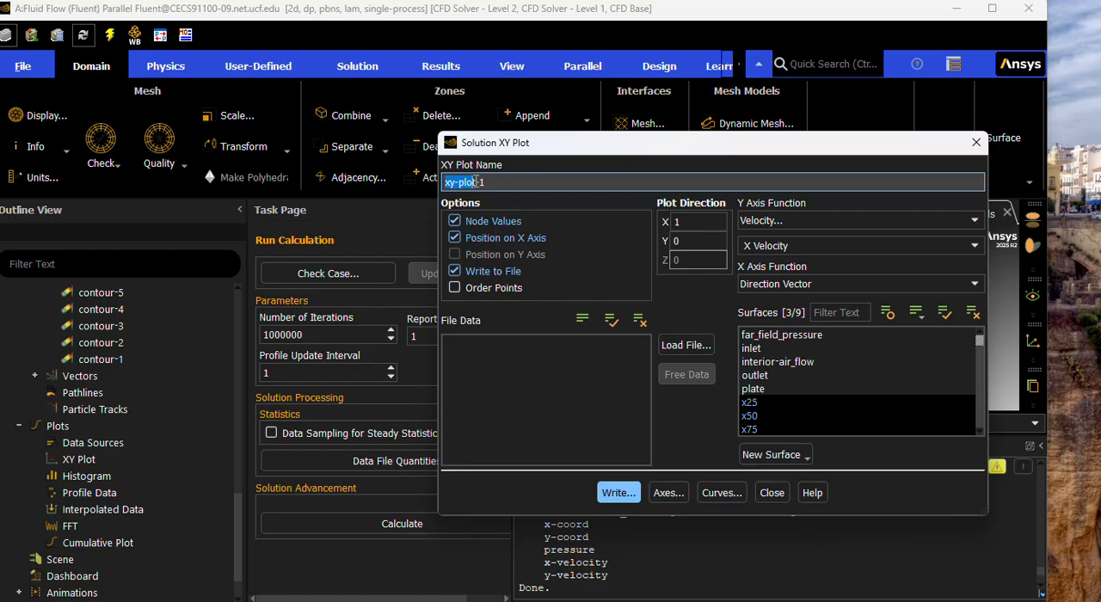
{"action": "left_click", "coordinate": [475, 183]}
{"action": "key", "text": "BackSpace"}
{"action": "key", "text": "BackSpace"}
{"action": "key", "text": "BackSpace"}
{"action": "type", "text": "velo"}
{"action": "type", "text": "city_at"}
{"action": "key", "text": "BackSpace"}
{"action": "key", "text": "BackSpace"}
{"action": "type", "text": "plots"}
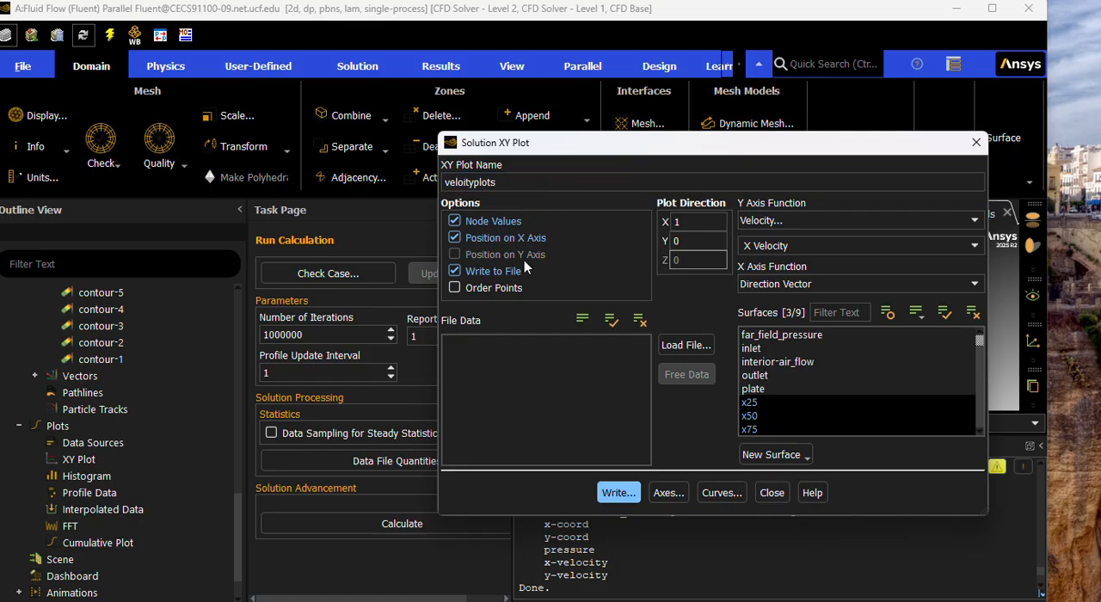
Write the XY plot data of the selected line surfaces to the file "velocityplots" on the Desktop.
{"action": "left_click", "coordinate": [617, 494]}
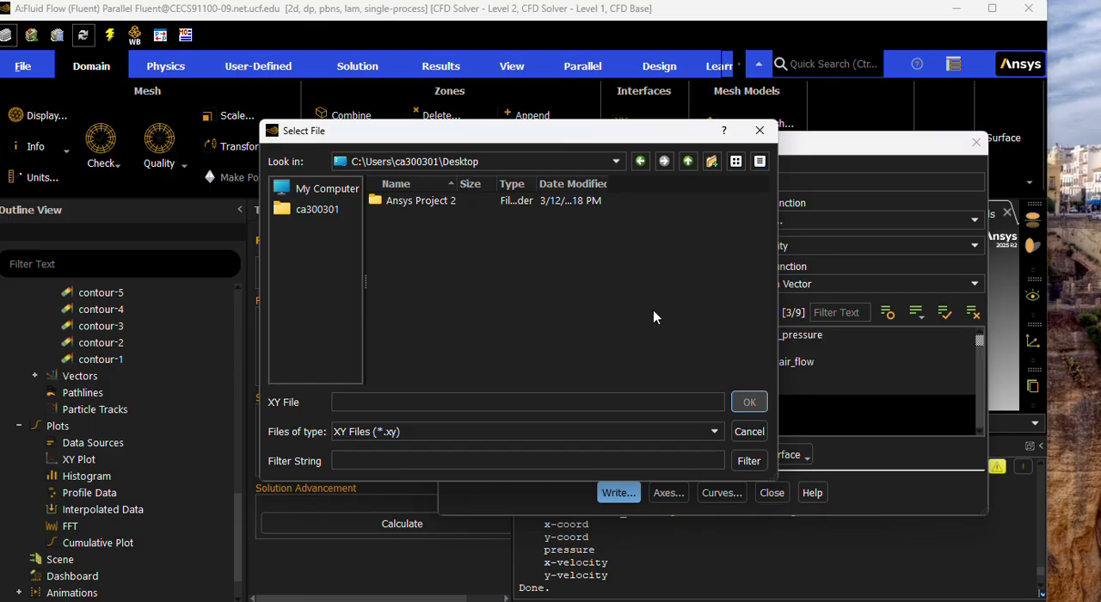
{"action": "left_click", "coordinate": [585, 404]}
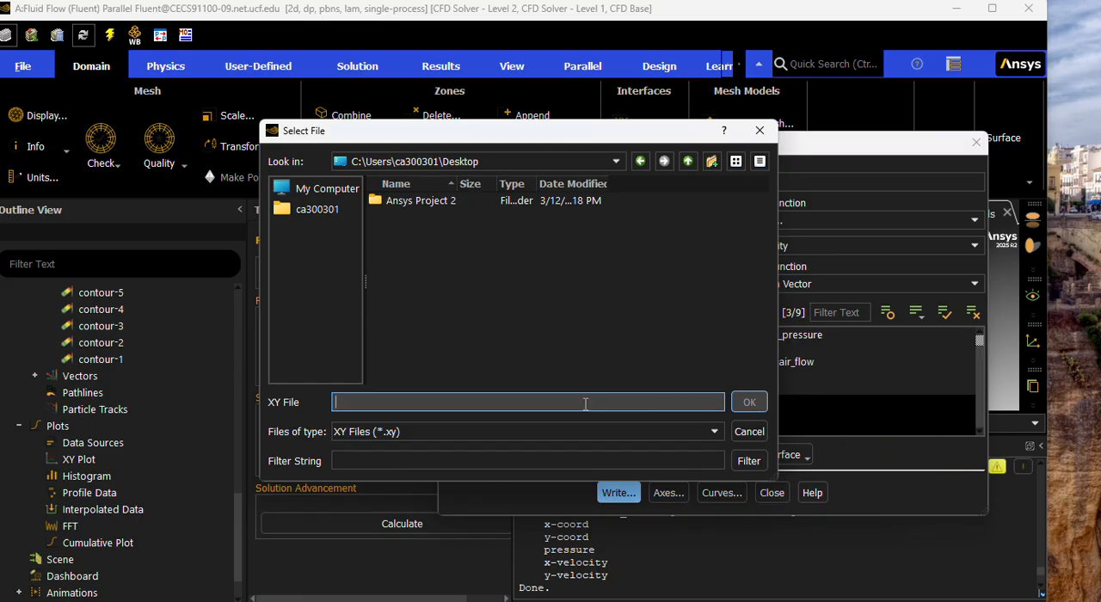
{"action": "type", "text": "velo"}
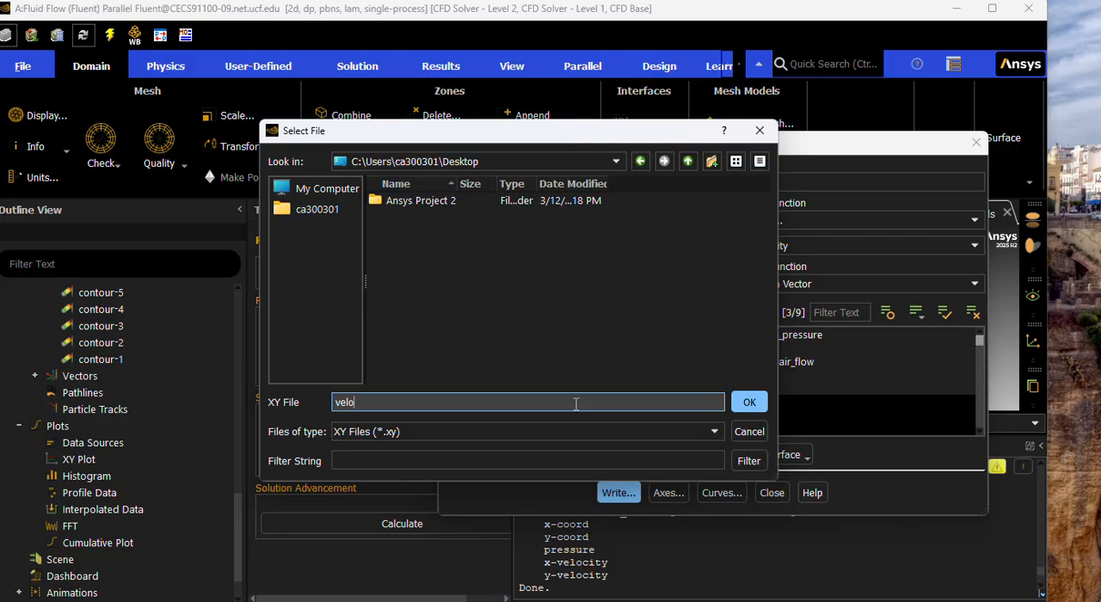
{"action": "type", "text": "cityplots"}
{"action": "key", "text": "Return"}
Create a folder named "velocity" on the Desktop from the XY file selection dialog.
{"action": "left_click", "coordinate": [687, 351]}
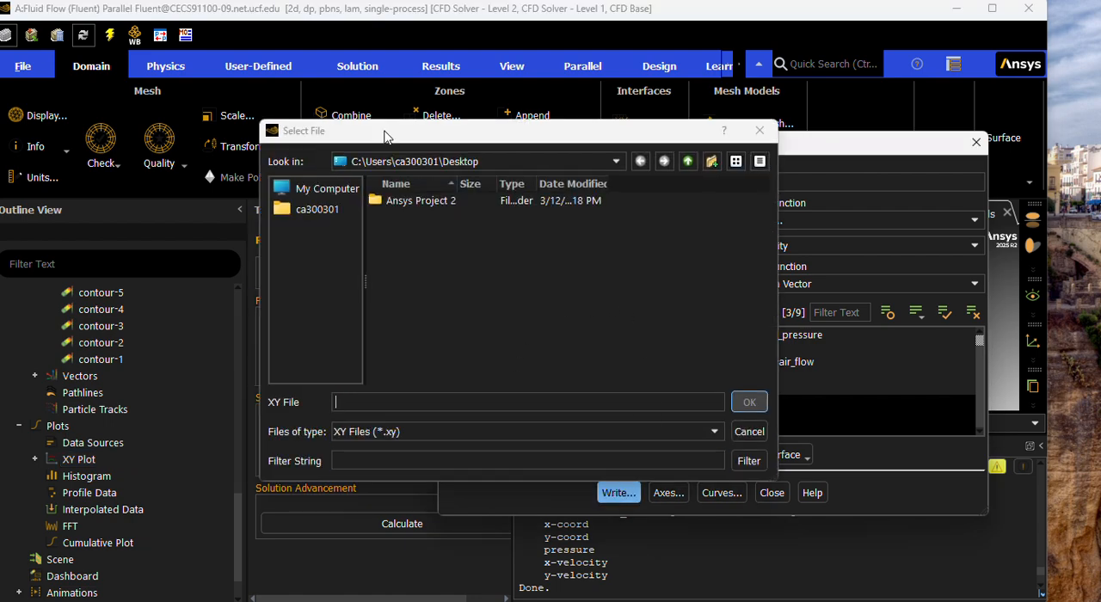
{"action": "left_click", "coordinate": [387, 204]}
{"action": "right_click", "coordinate": [395, 226]}
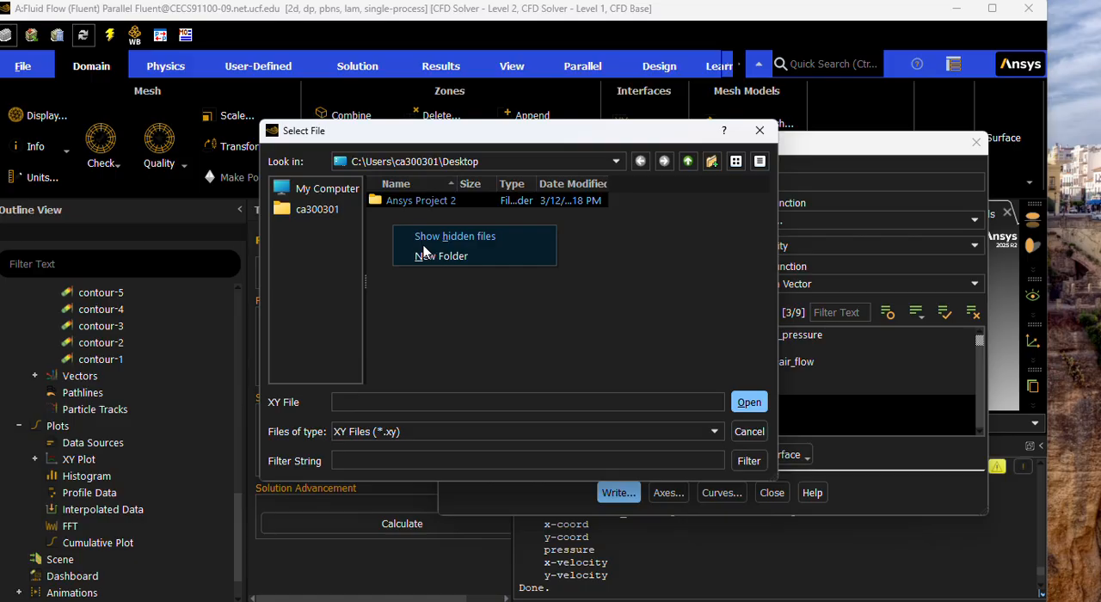
{"action": "left_click", "coordinate": [421, 256]}
{"action": "type", "text": "velocity"}
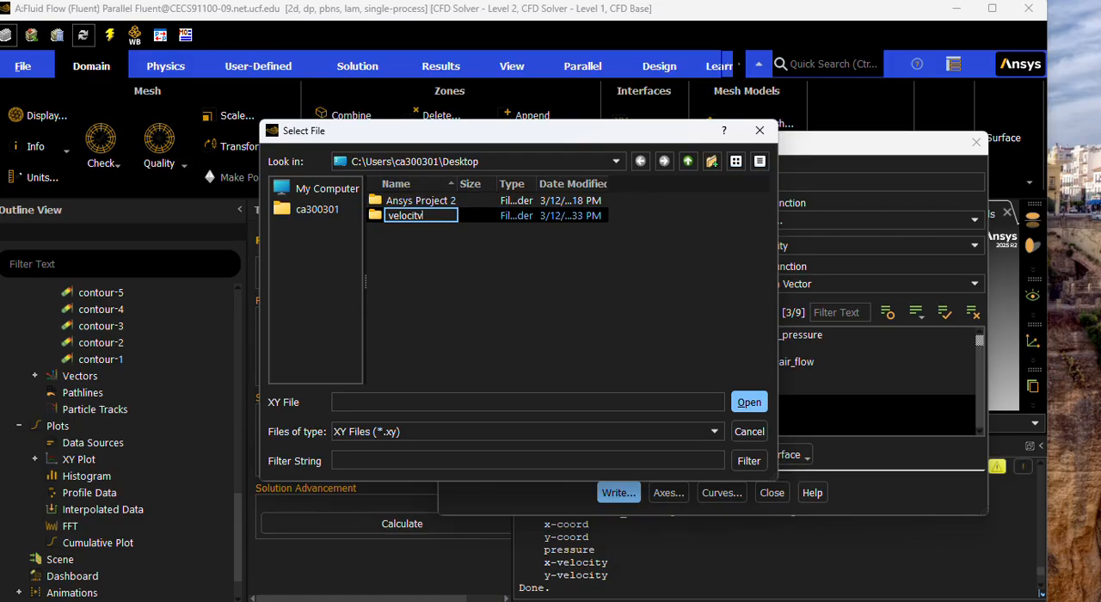
{"action": "key", "text": "Return"}
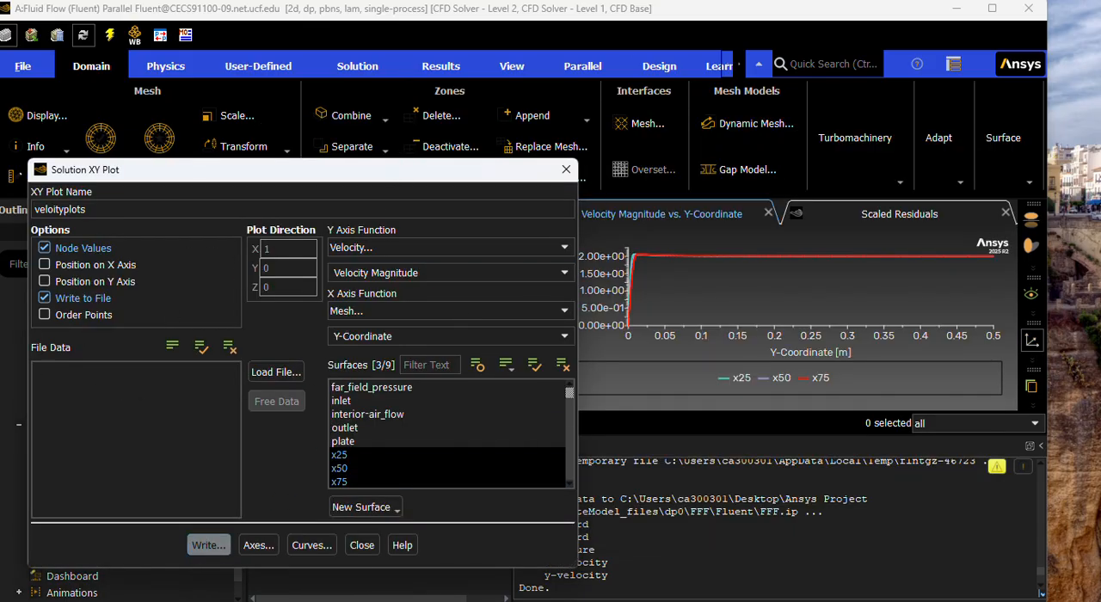
Browse to the velocity folder on the Desktop for loading an XY file and add a new folder inside it.
{"action": "left_click", "coordinate": [276, 375]}
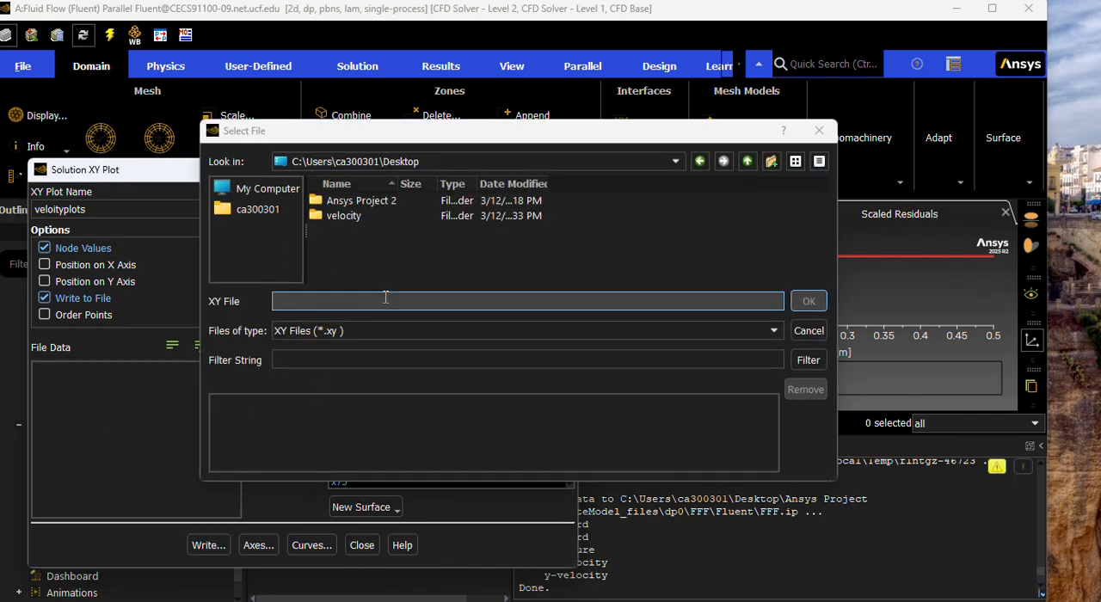
{"action": "left_click", "coordinate": [364, 217]}
{"action": "double_click", "coordinate": [365, 217]}
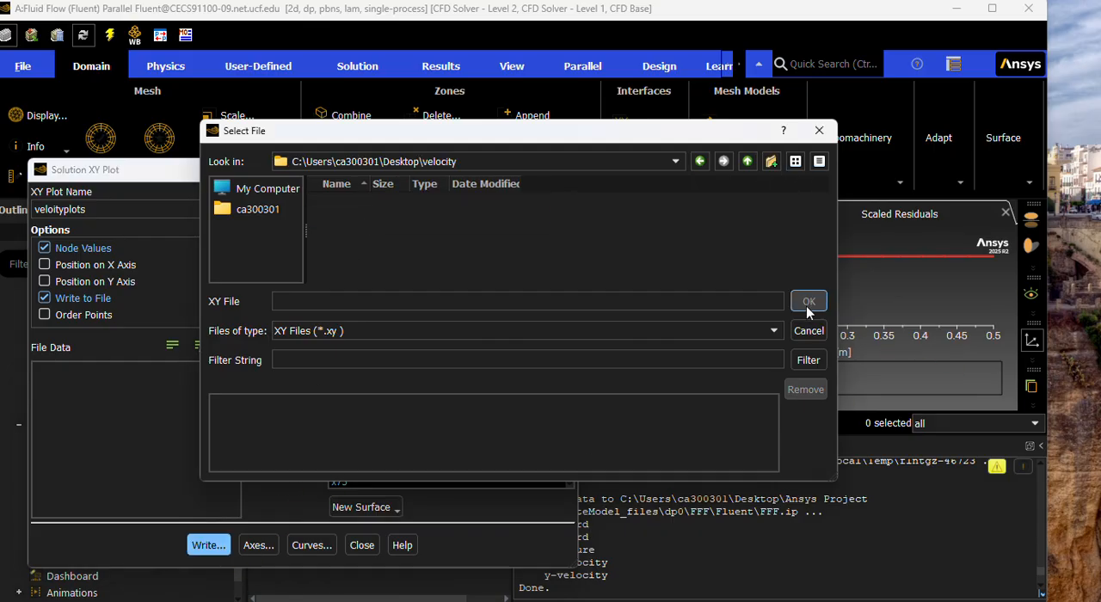
{"action": "left_click", "coordinate": [770, 163]}
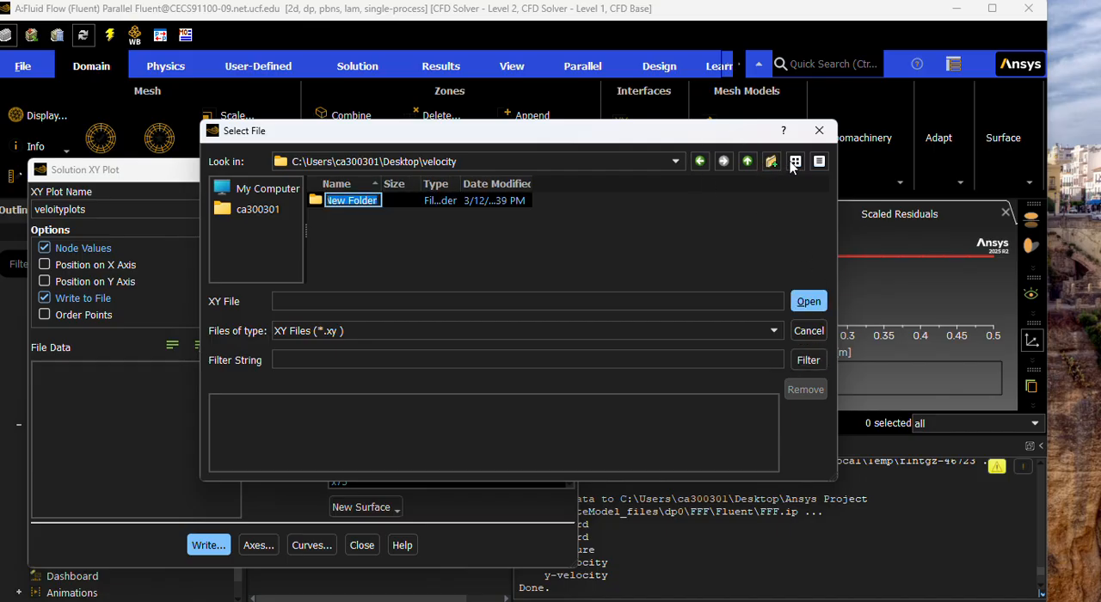